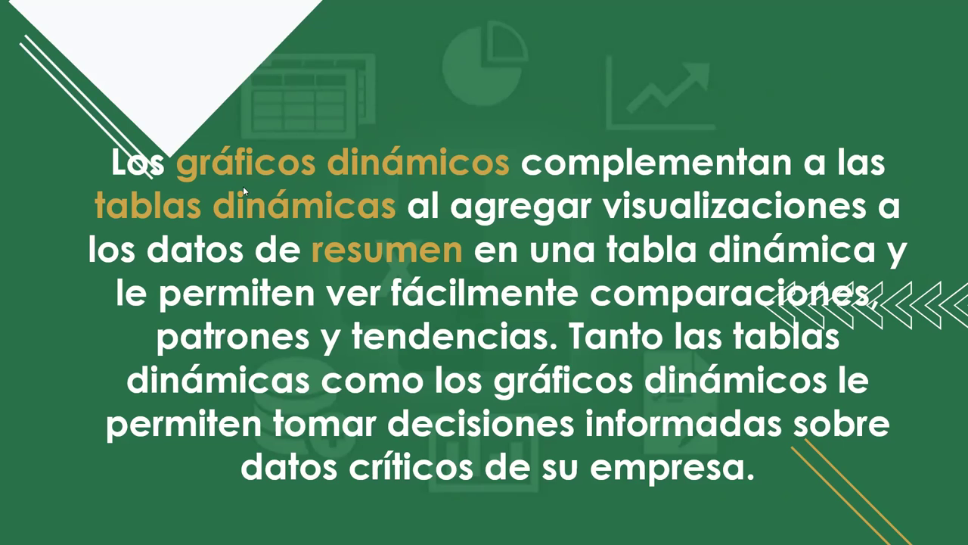
# Step: Advance the slideshow to the slide on interactive pivot charts linked to their pivot tables
pyautogui.click(484, 133)
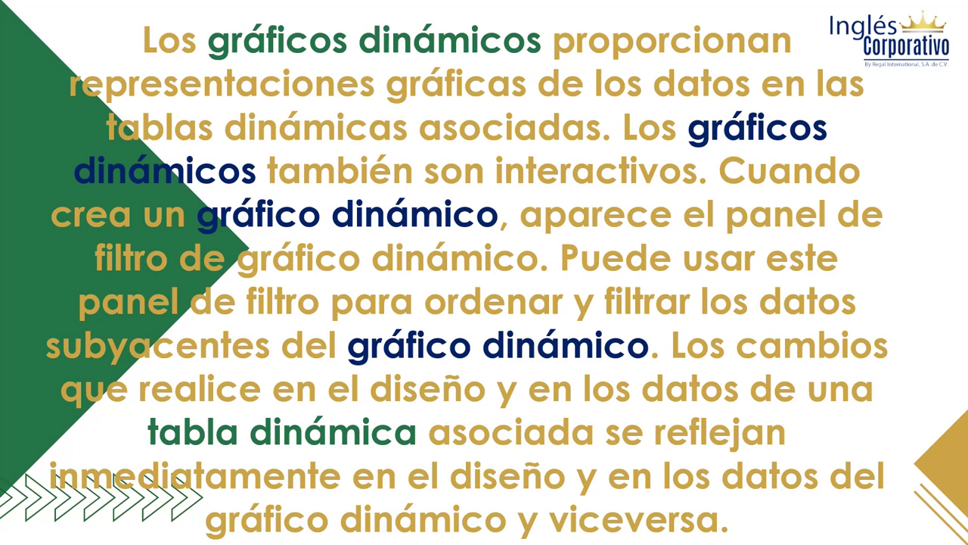
# Step: Advance two slides to reach the 'Household Expenses by Month' example chart
pyautogui.click(677, 200)
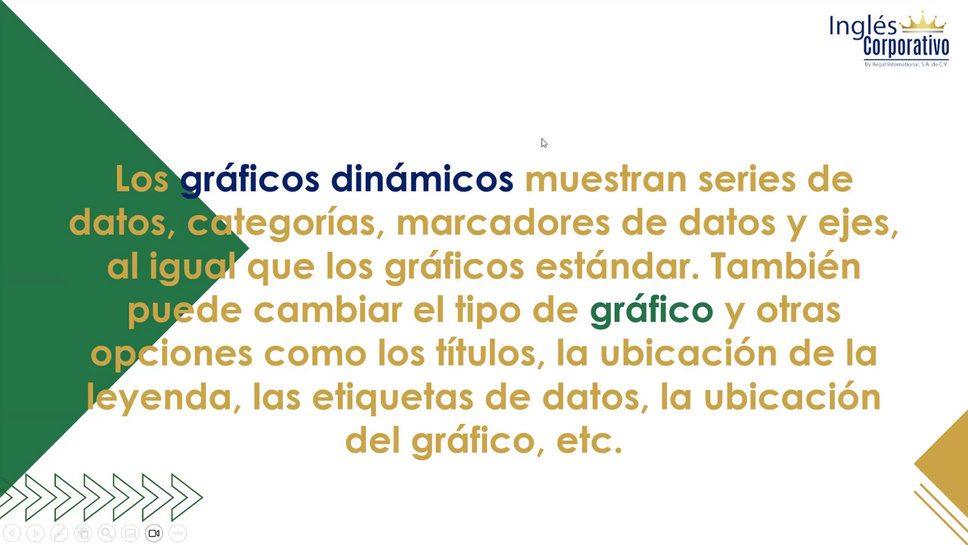
pyautogui.click(439, 157)
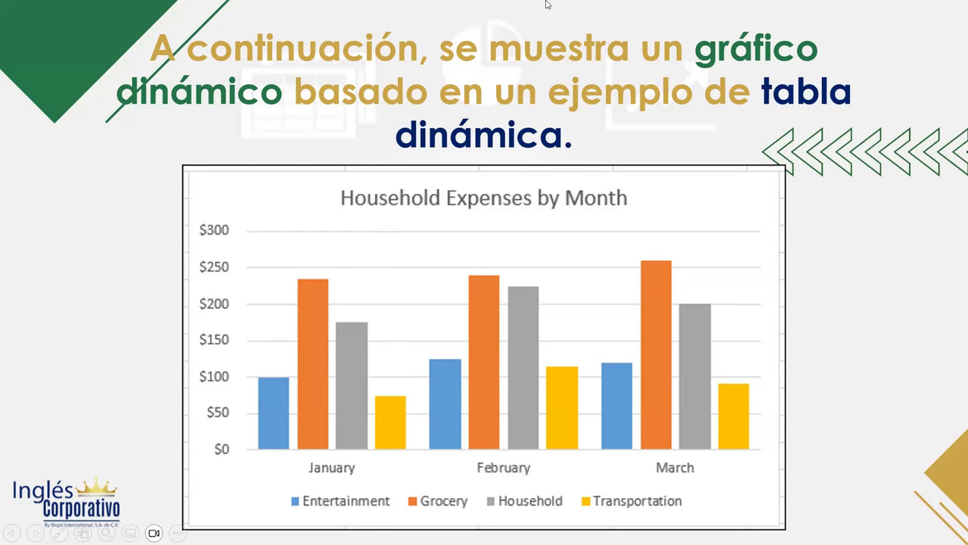
# Step: Move past the sample chart slide to the Ejemplos title slide
pyautogui.click(604, 153)
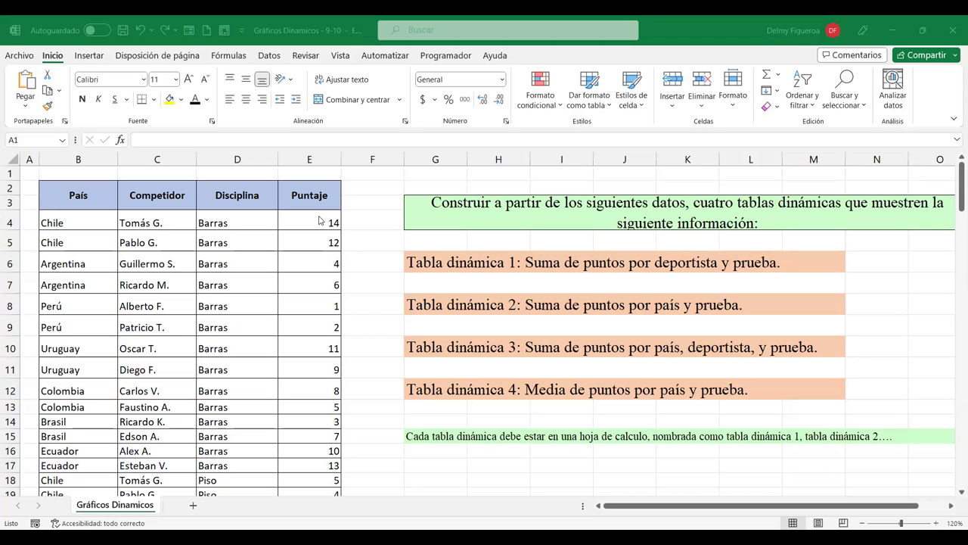
# Step: Insert a pivot chart from range B2:E143 of the competition data onto a new worksheet
pyautogui.click(261, 254)
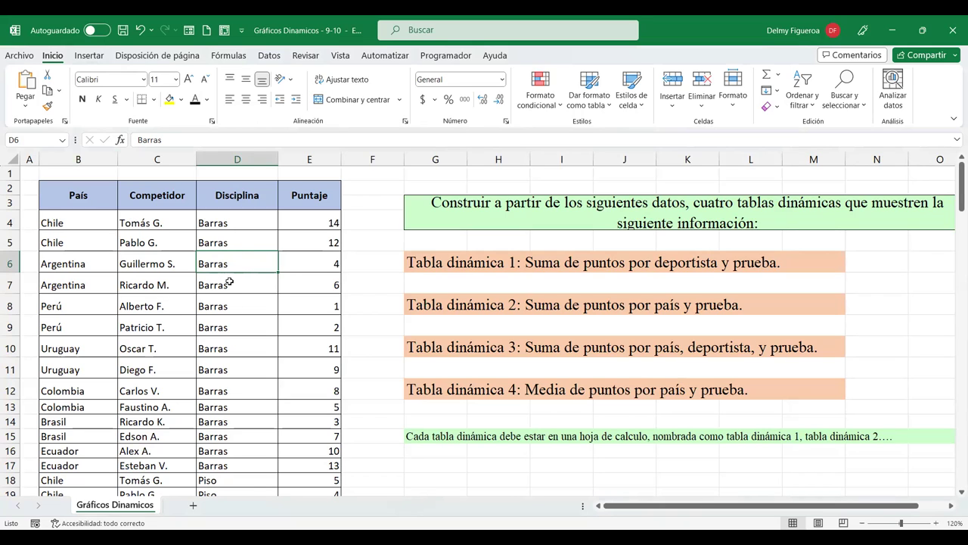
pyautogui.click(89, 56)
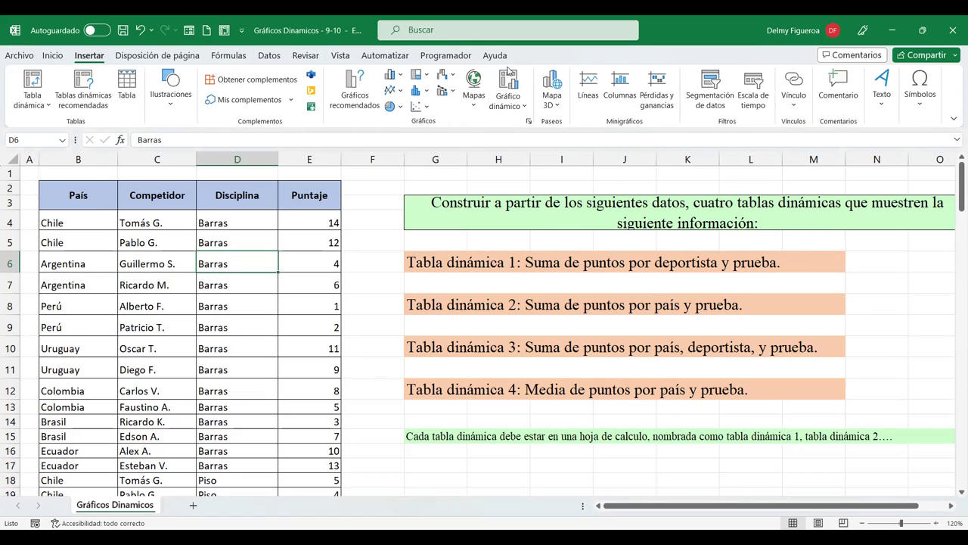
pyautogui.click(525, 107)
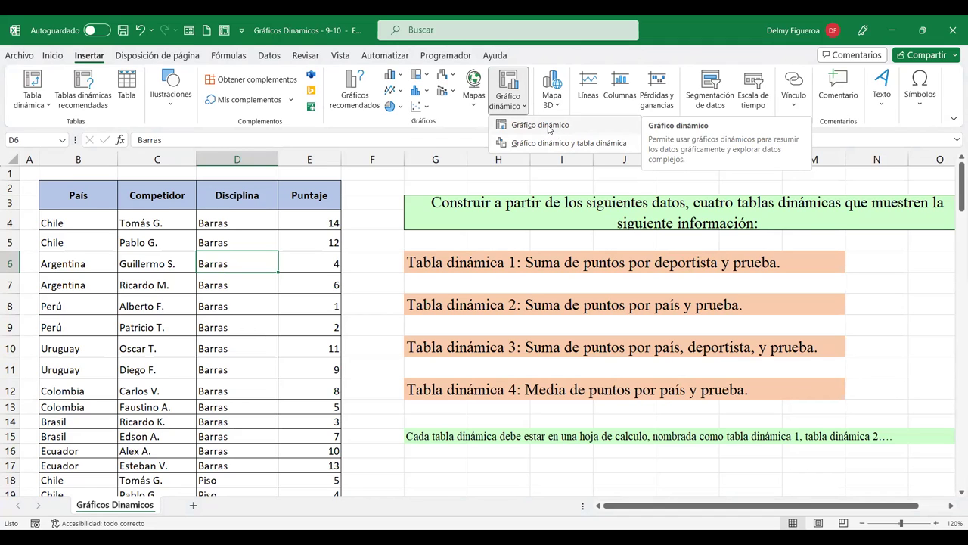
pyautogui.click(541, 125)
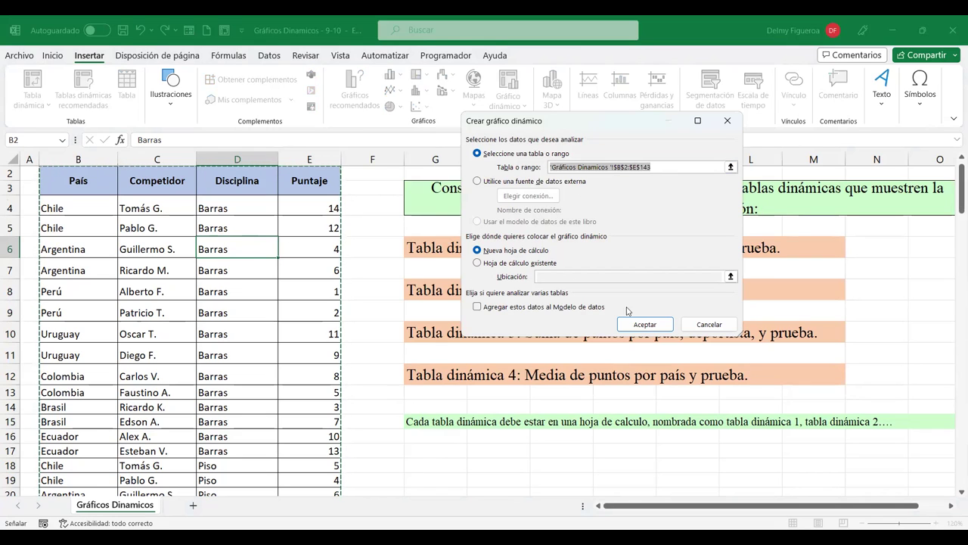
pyautogui.click(641, 327)
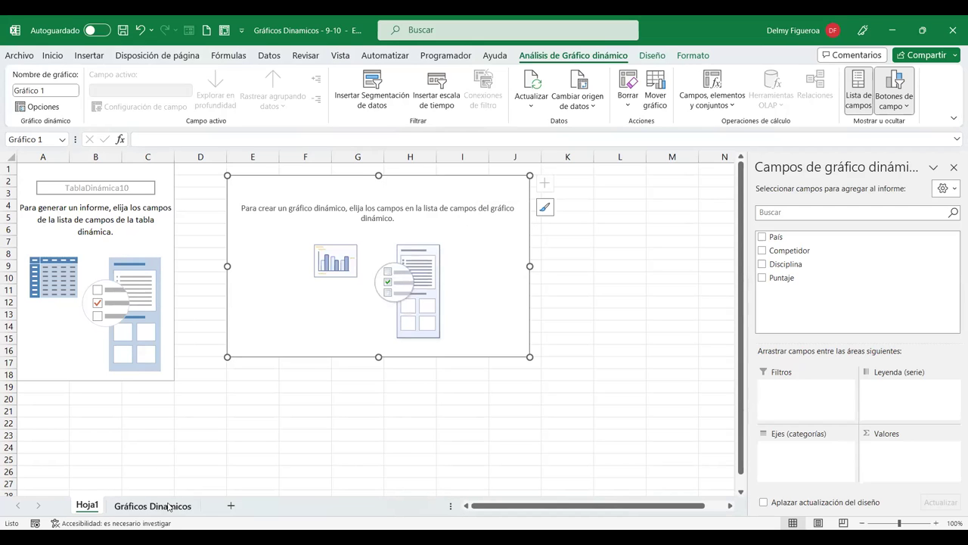
# Step: On Hoja1, chart total Puntaje per Competidor, enlarge the chart, and move Disciplina to Filtros
pyautogui.click(121, 505)
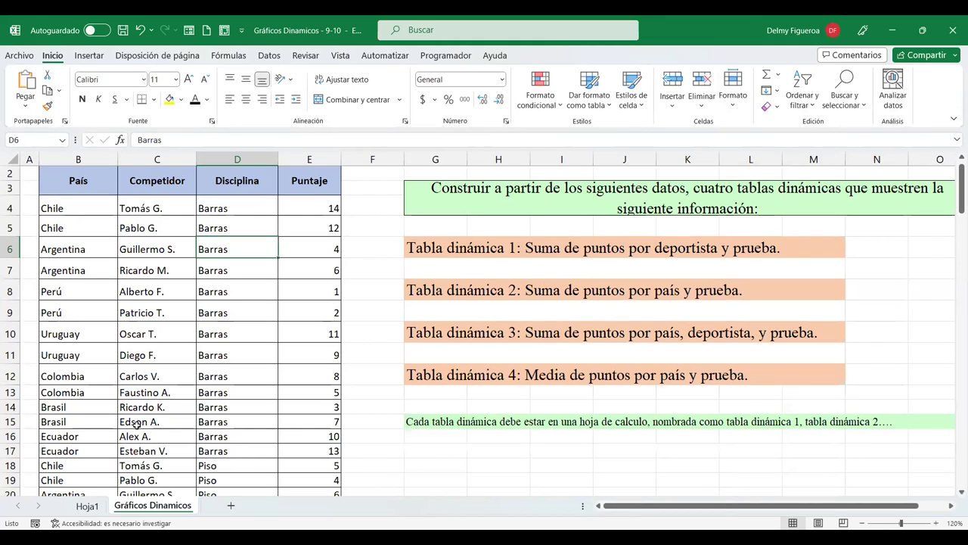
pyautogui.click(91, 505)
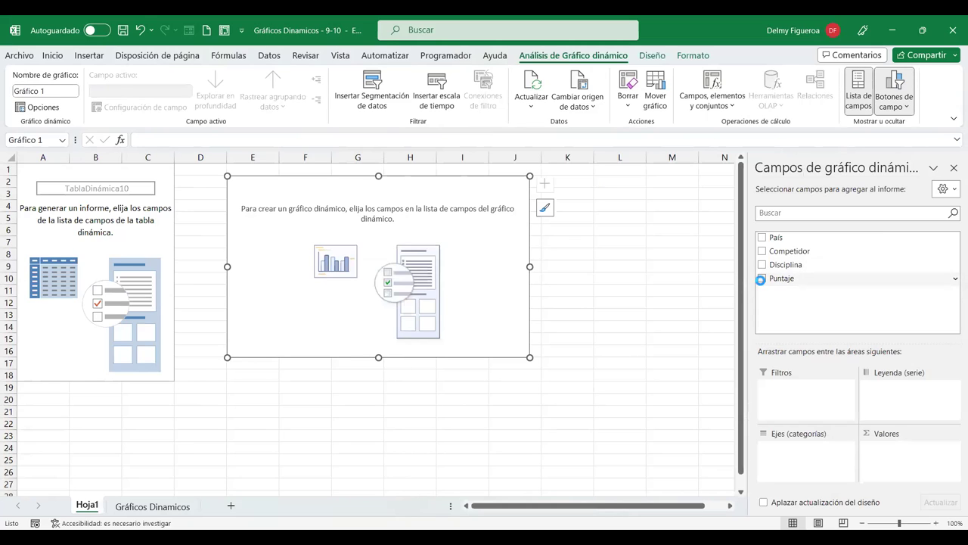
pyautogui.click(762, 278)
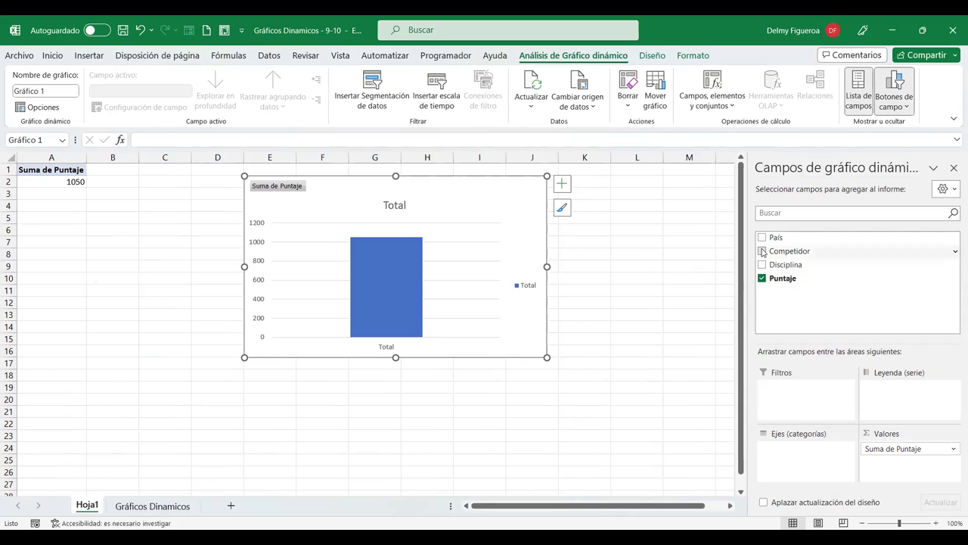
pyautogui.click(762, 251)
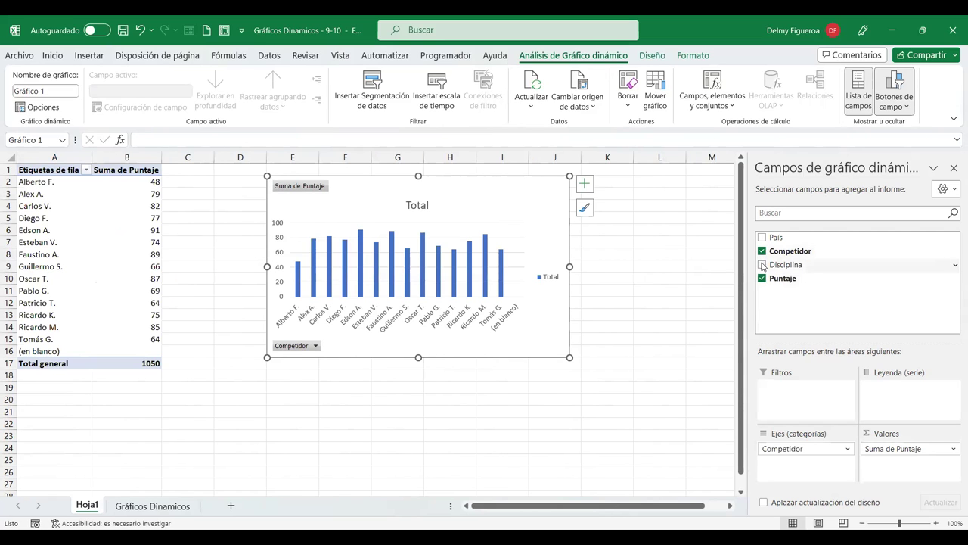
pyautogui.click(762, 265)
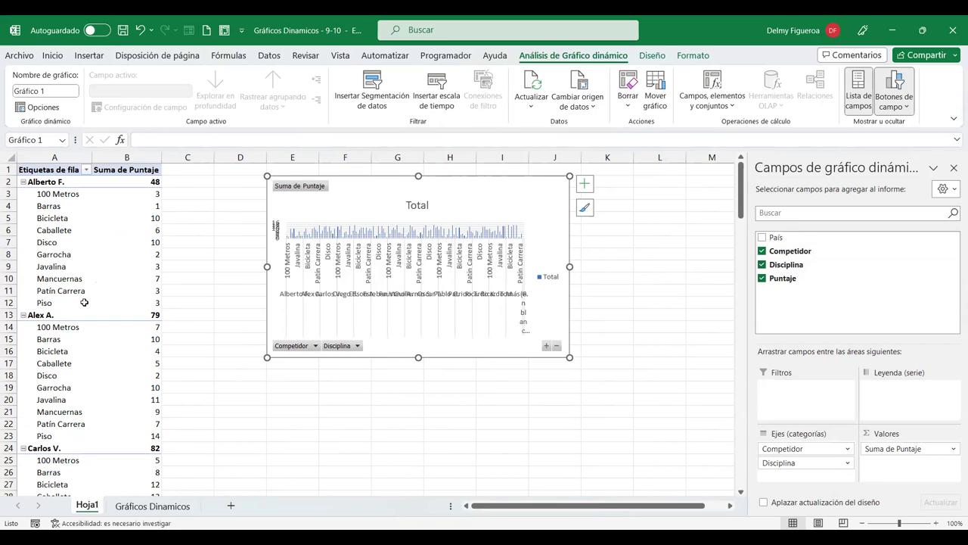
pyautogui.moveTo(569, 356)
pyautogui.mouseDown()
pyautogui.moveTo(694, 443)
pyautogui.moveTo(685, 441)
pyautogui.mouseUp()
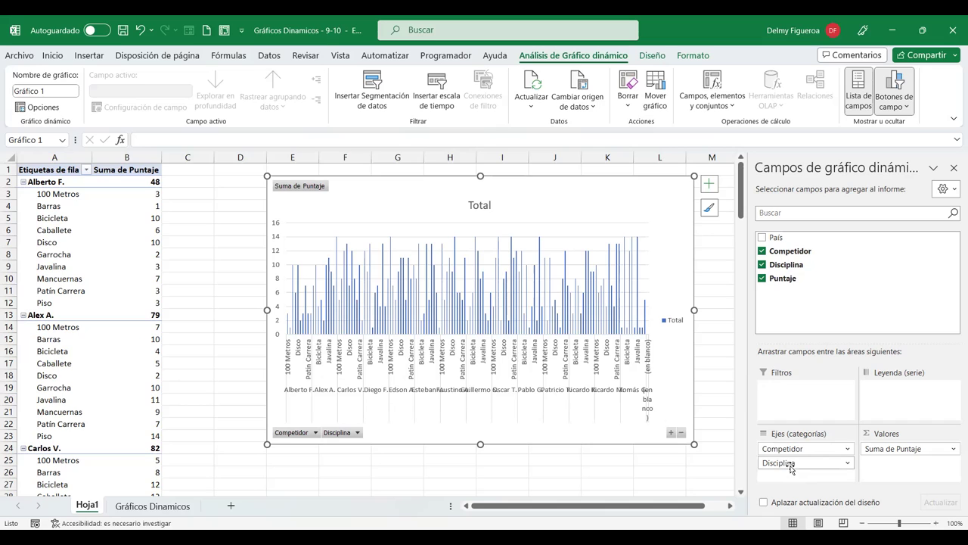
pyautogui.moveTo(790, 467); pyautogui.dragTo(774, 397)
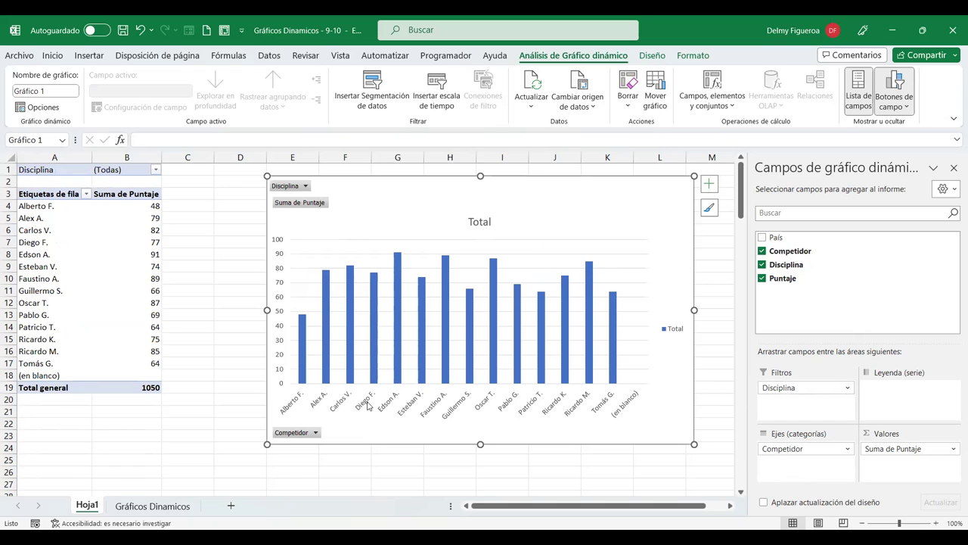
# Step: Filter the pivot chart's Disciplina to 100 Metros
pyautogui.moveTo(305, 187)
pyautogui.mouseDown()
pyautogui.moveTo(892, 430)
pyautogui.moveTo(914, 451)
pyautogui.mouseUp()
pyautogui.click(306, 187)
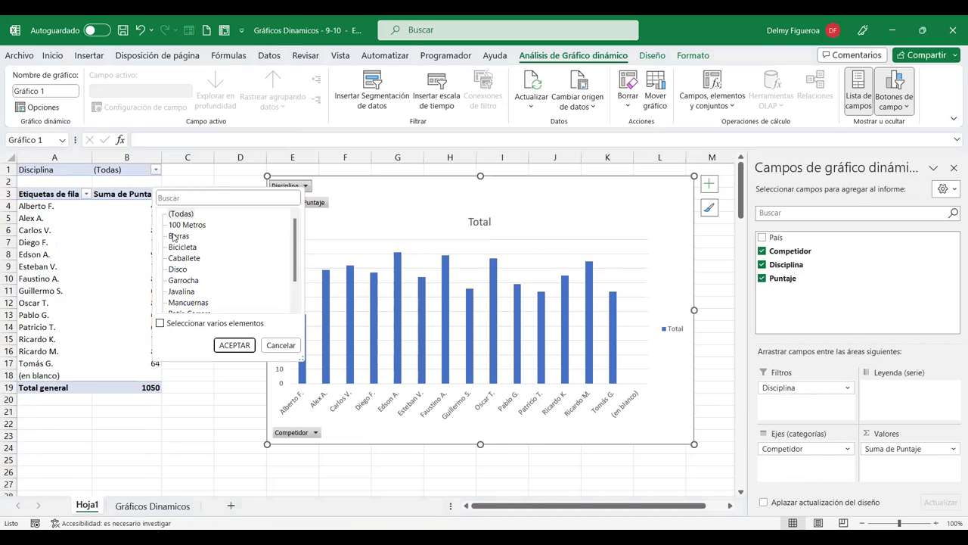
pyautogui.click(191, 225)
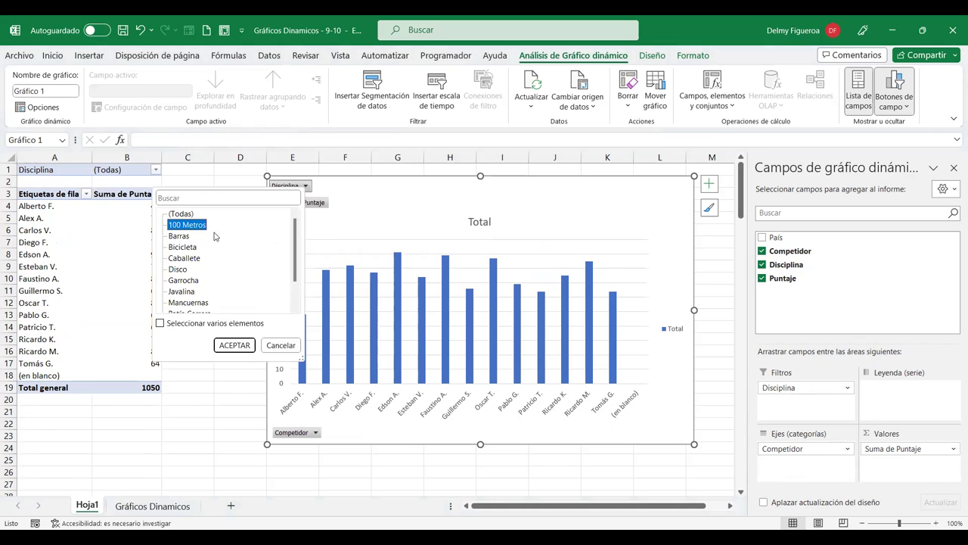
pyautogui.click(236, 345)
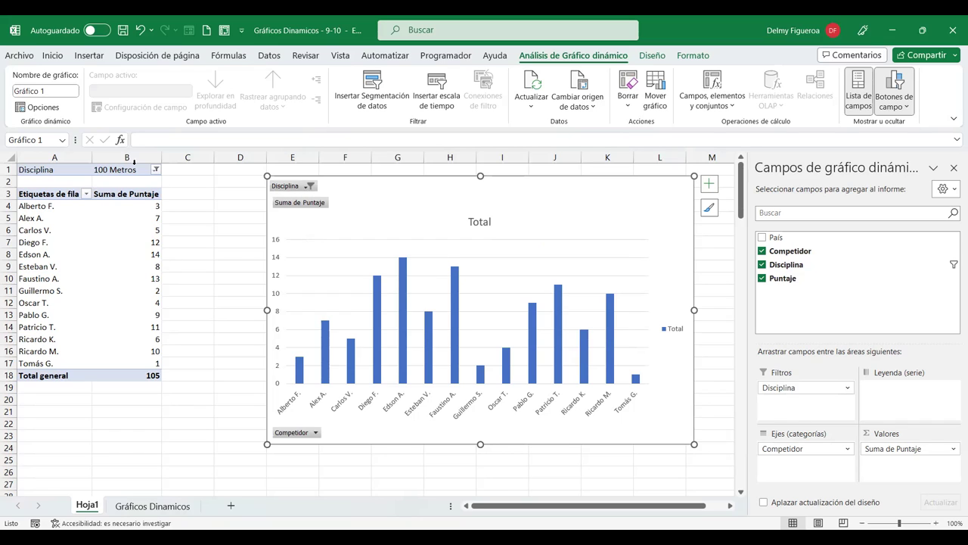
pyautogui.click(315, 433)
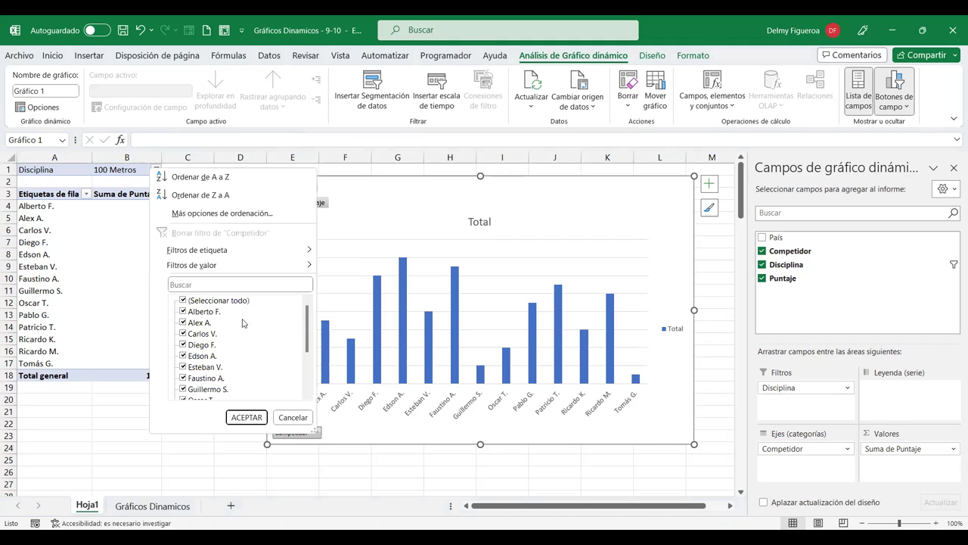
pyautogui.click(183, 300)
pyautogui.click(183, 311)
pyautogui.click(183, 322)
pyautogui.click(183, 333)
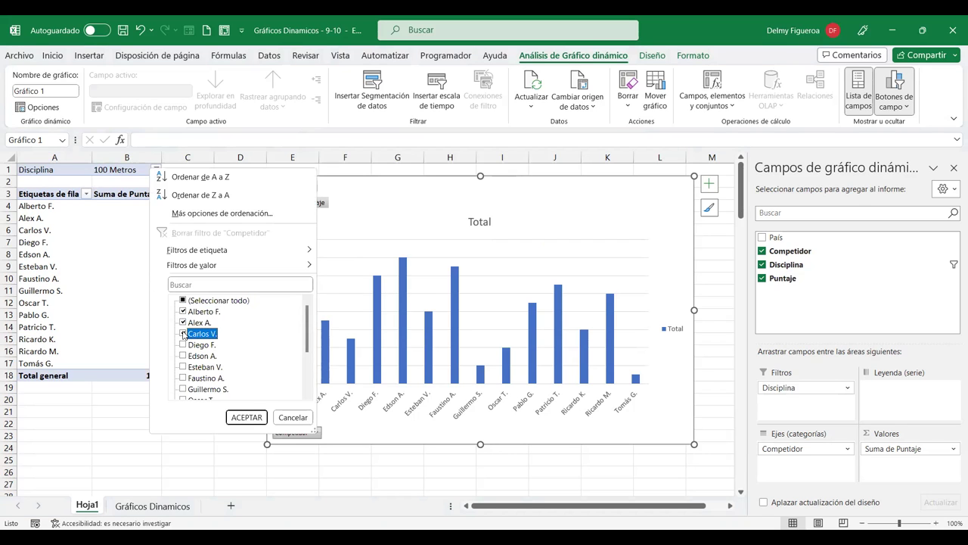
pyautogui.click(246, 417)
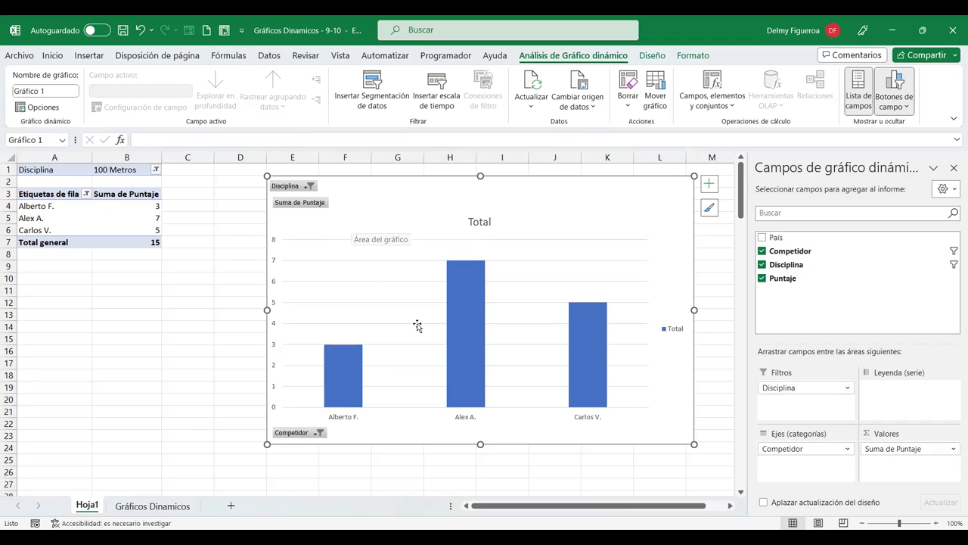
pyautogui.click(174, 387)
# Step: Insert a second pivot chart from the Gráficos Dinamicos data onto new sheet Hoja2
pyautogui.click(151, 505)
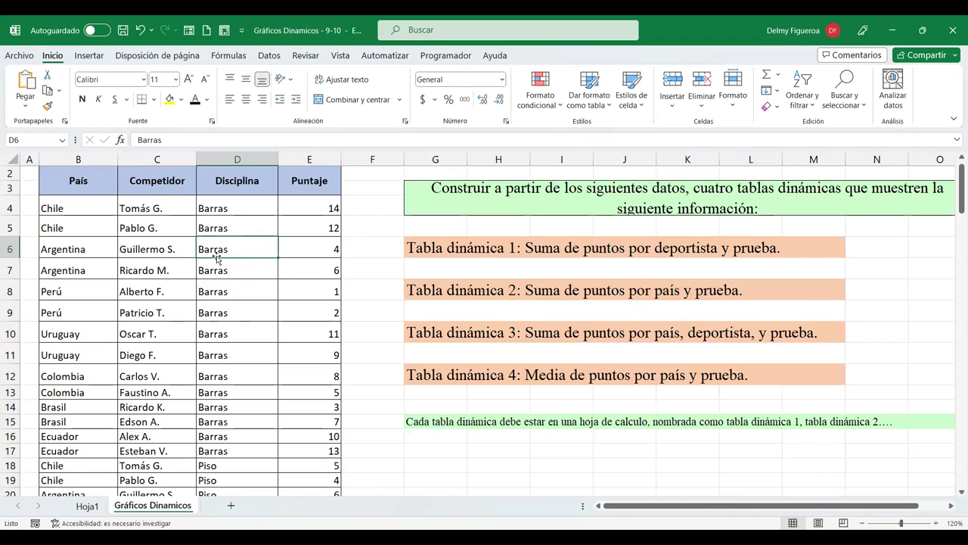
pyautogui.click(89, 56)
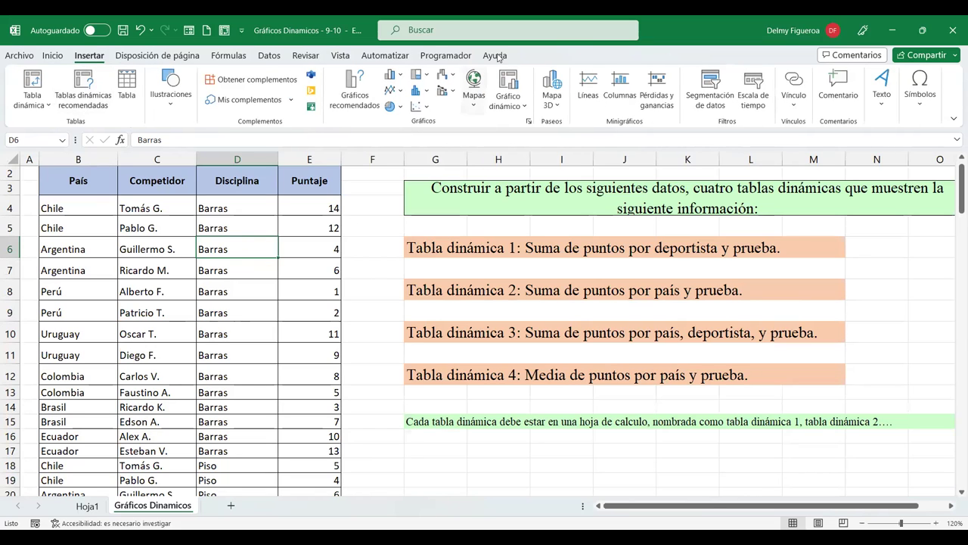
pyautogui.click(516, 78)
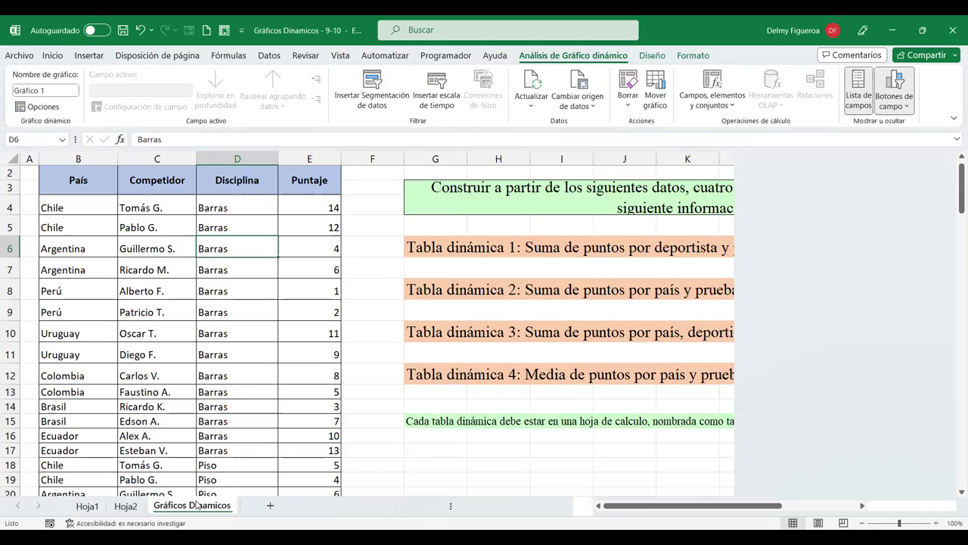
pyautogui.click(196, 505)
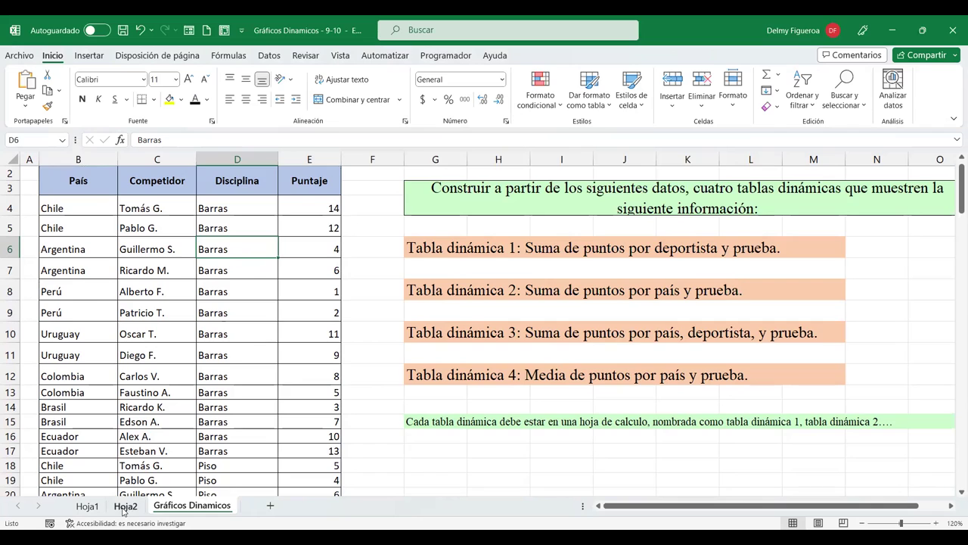
pyautogui.click(125, 506)
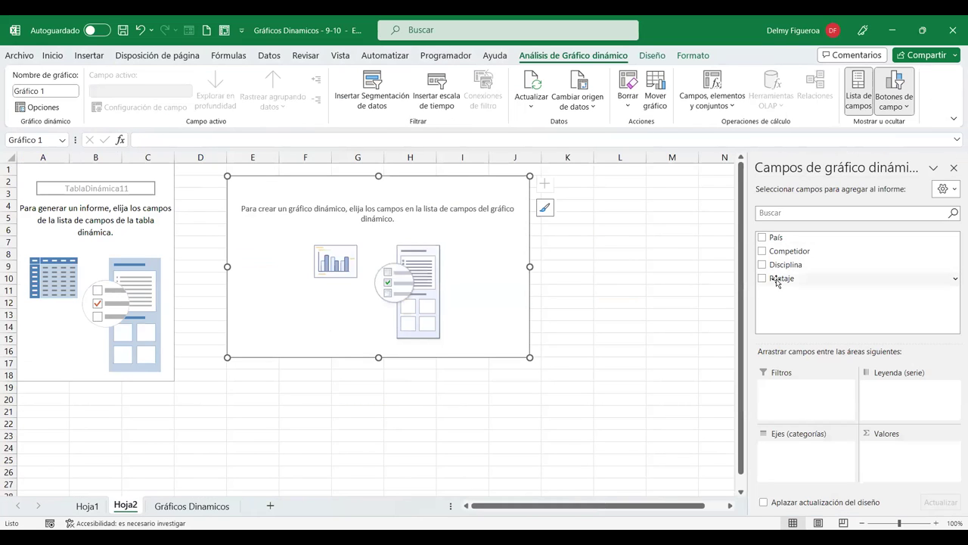
# Step: Add Puntaje, País and Disciplina to the Hoja2 chart, with País as a filter
pyautogui.click(762, 279)
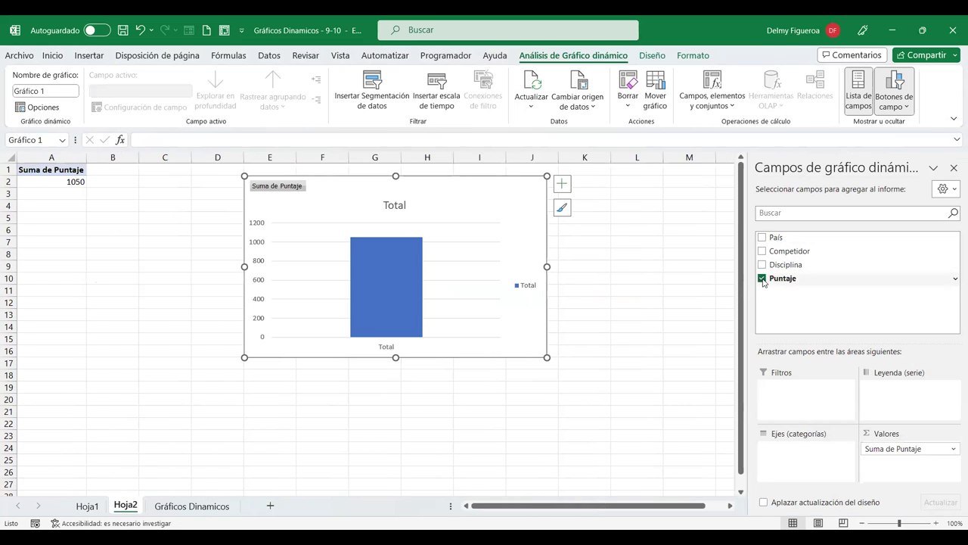
pyautogui.click(762, 238)
pyautogui.click(762, 265)
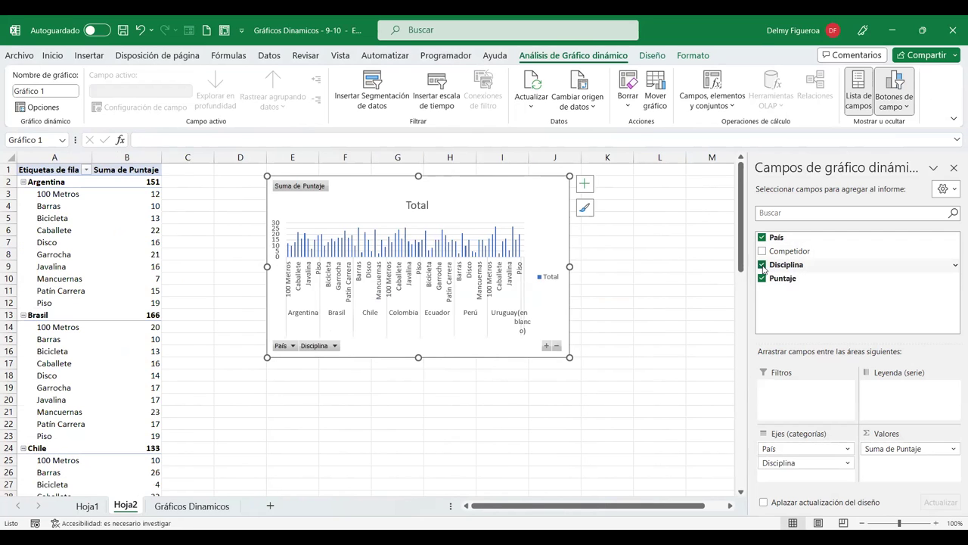
pyautogui.moveTo(800, 449); pyautogui.dragTo(802, 403)
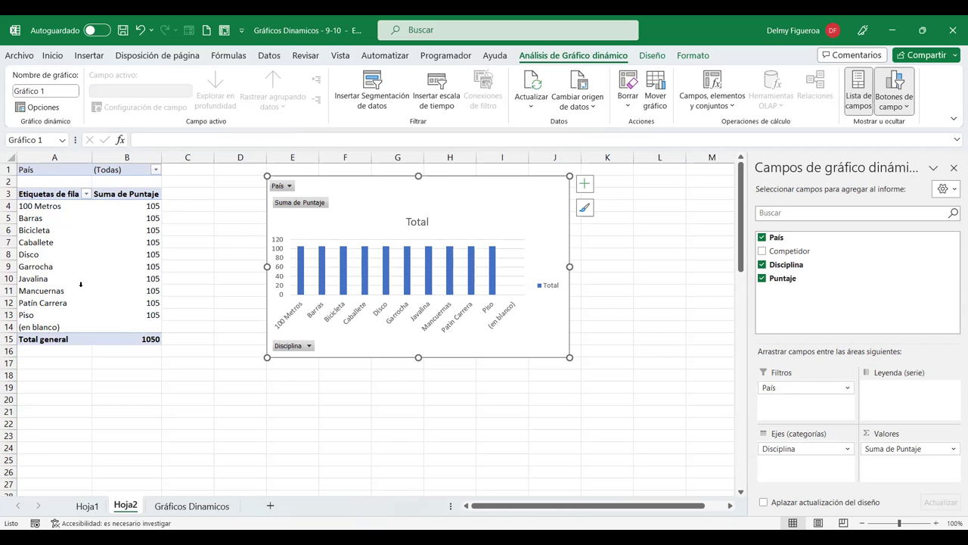
# Step: Move Disciplina to Filtros so Hoja2 plots Puntaje per País, and enlarge the chart
pyautogui.moveTo(794, 388); pyautogui.dragTo(805, 457)
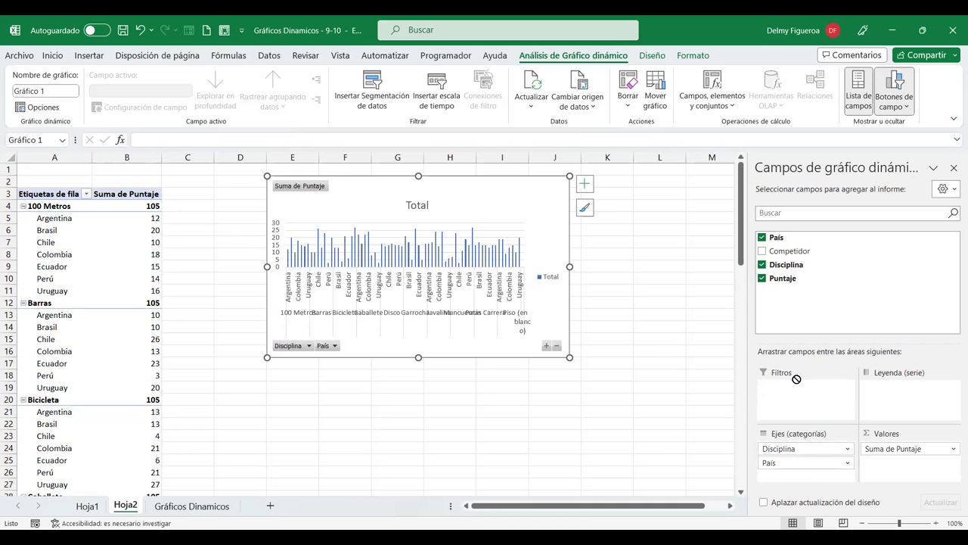
pyautogui.moveTo(796, 391); pyautogui.dragTo(797, 392)
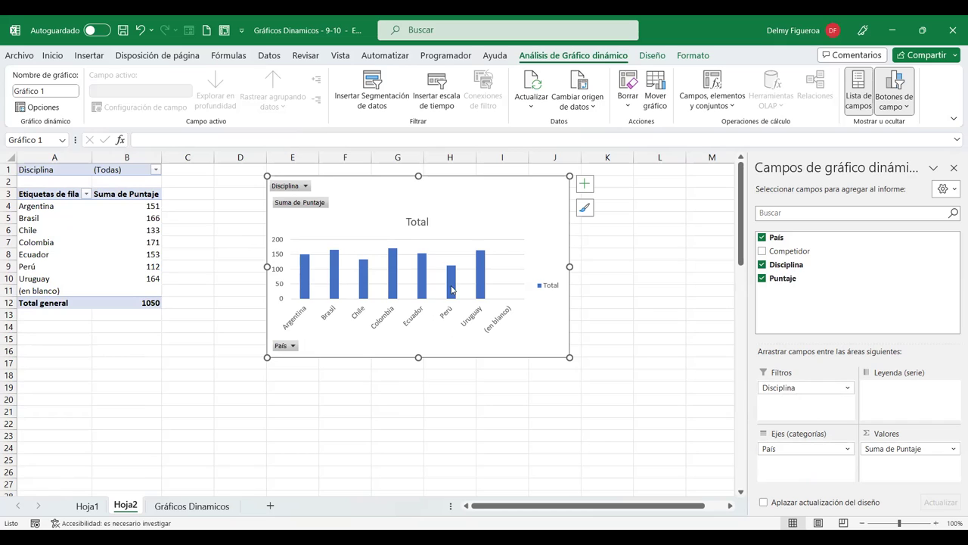
pyautogui.moveTo(569, 357); pyautogui.dragTo(696, 433)
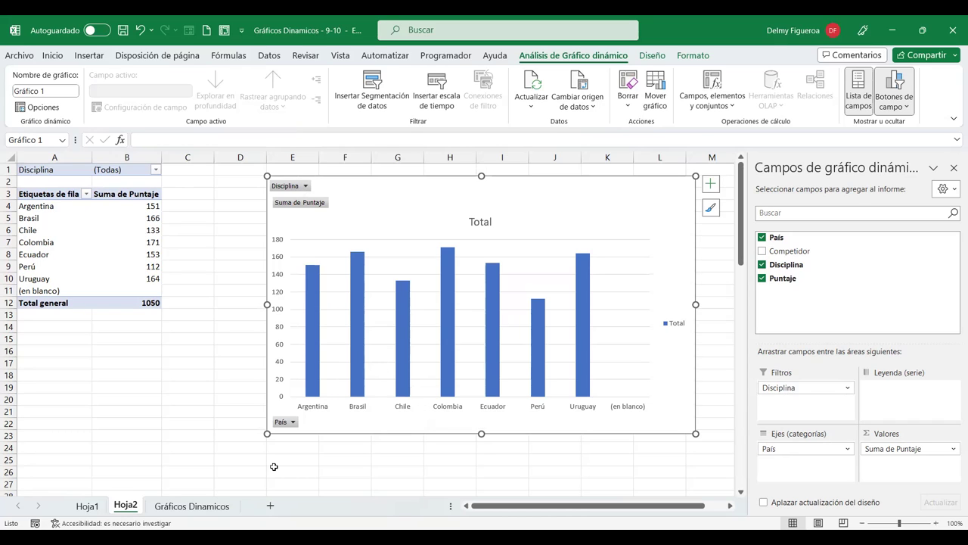
# Step: Filter País to Brasil, then add Chile and Colombia, for a 470 total
pyautogui.click(295, 422)
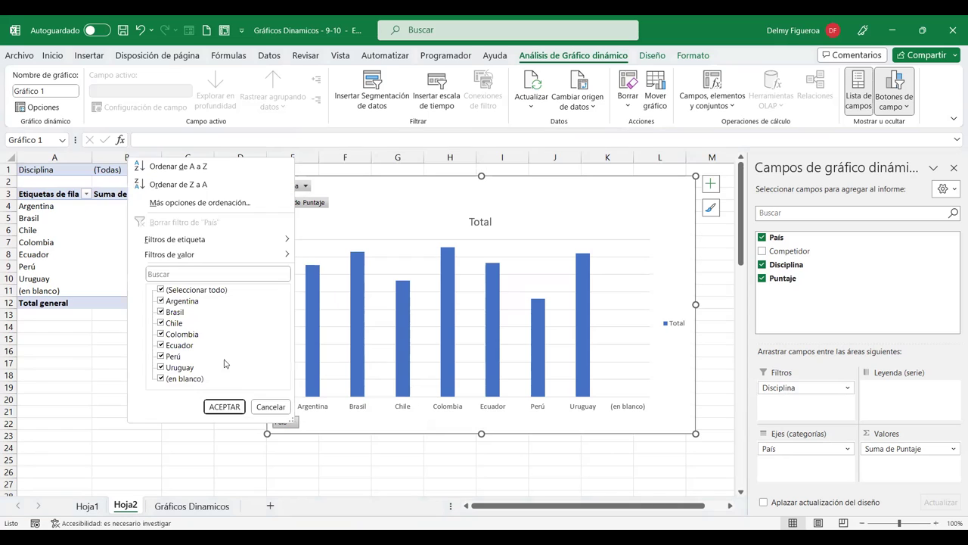
pyautogui.click(161, 290)
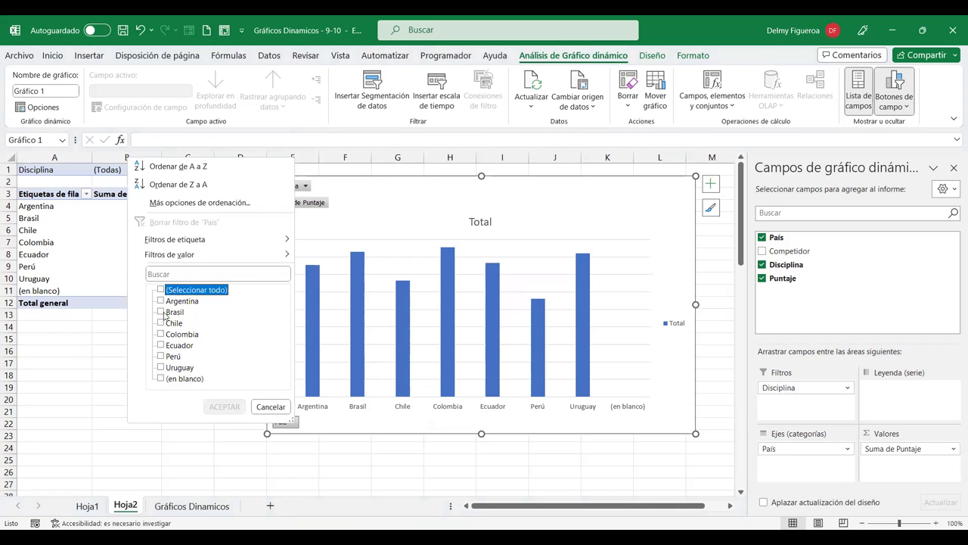
pyautogui.click(164, 313)
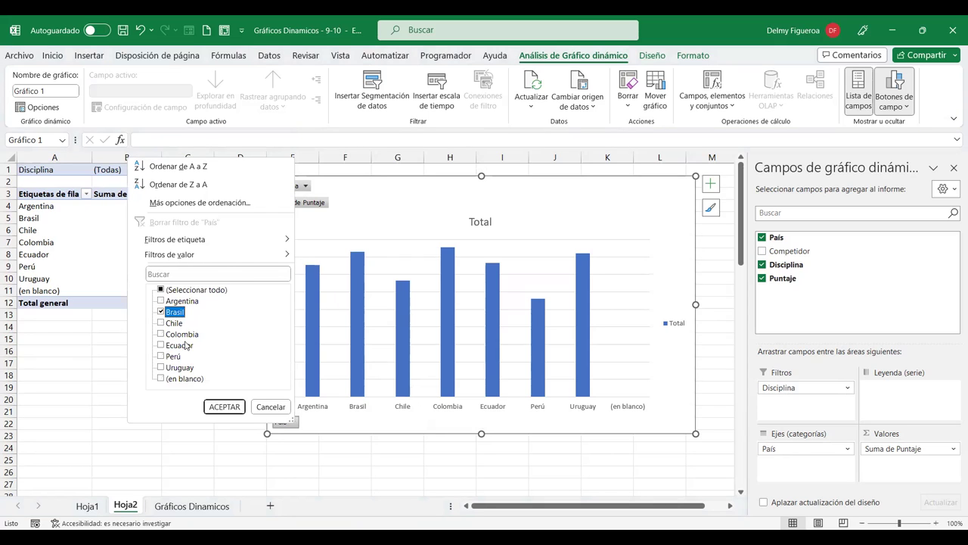
pyautogui.click(225, 407)
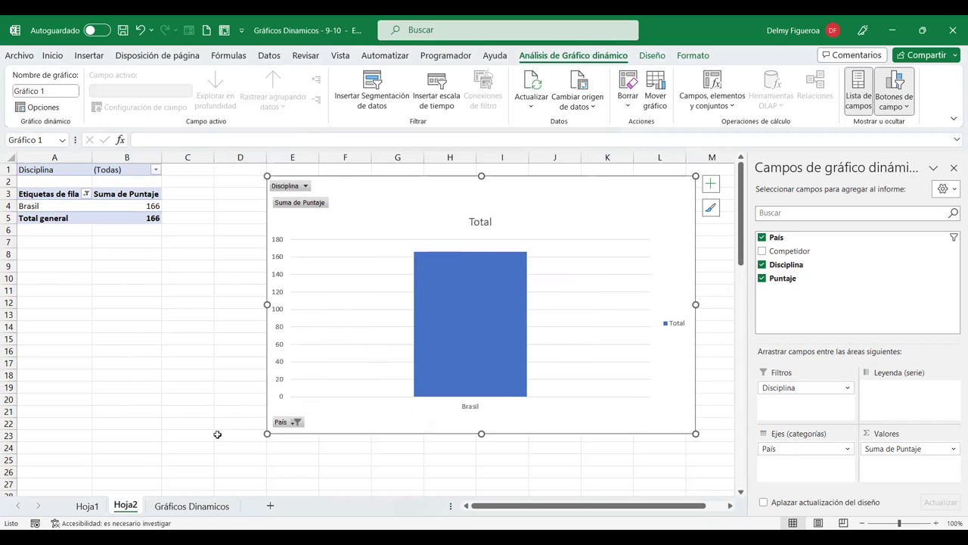
pyautogui.click(296, 422)
pyautogui.click(163, 321)
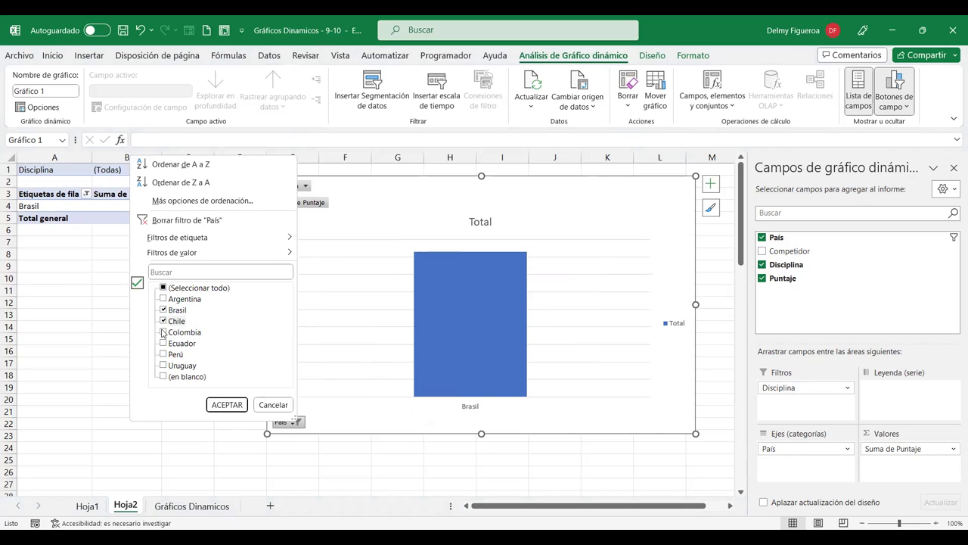
pyautogui.click(163, 332)
pyautogui.click(224, 405)
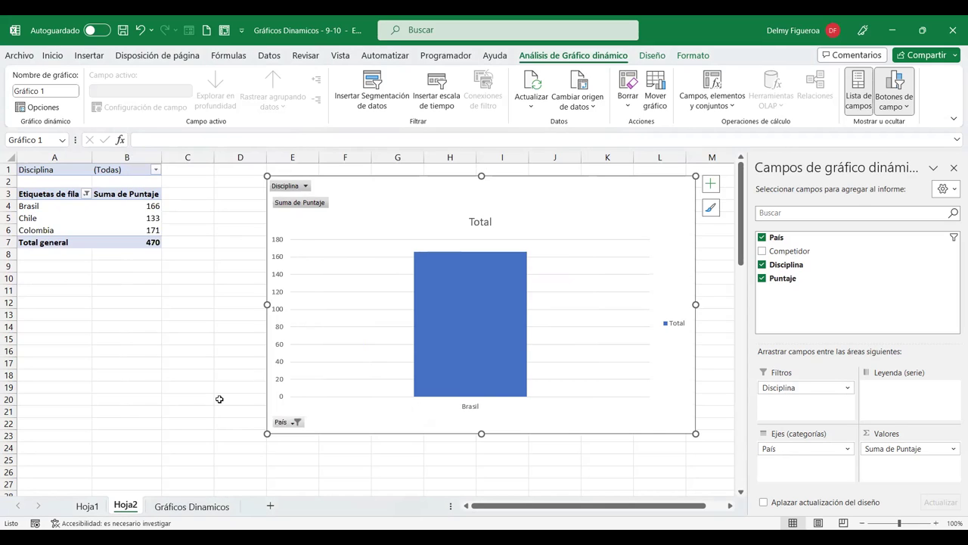
pyautogui.click(304, 187)
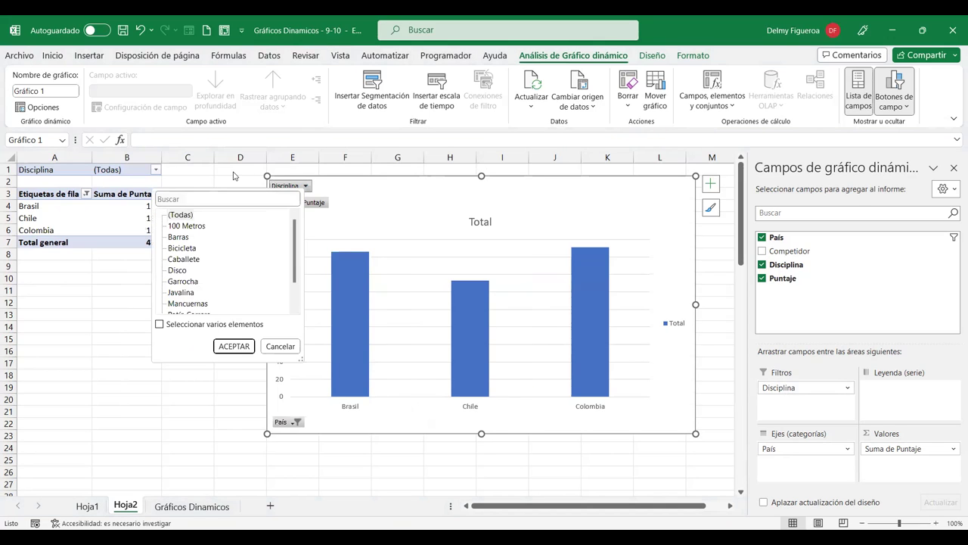
pyautogui.press('Escape')
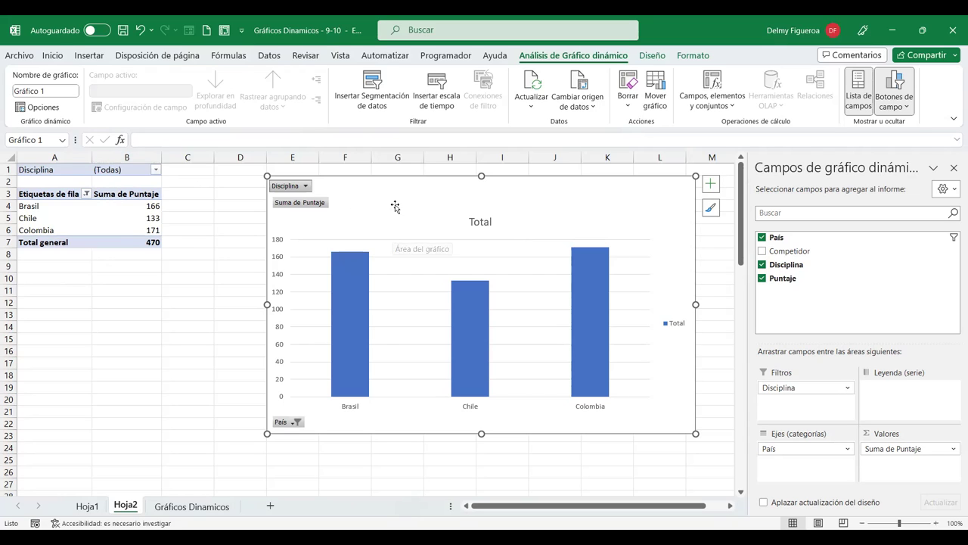
# Step: Filter Disciplina to Bicicleta, Caballete and Javalina, giving Brasil 46, Chile 50, Colombia 59
pyautogui.click(155, 169)
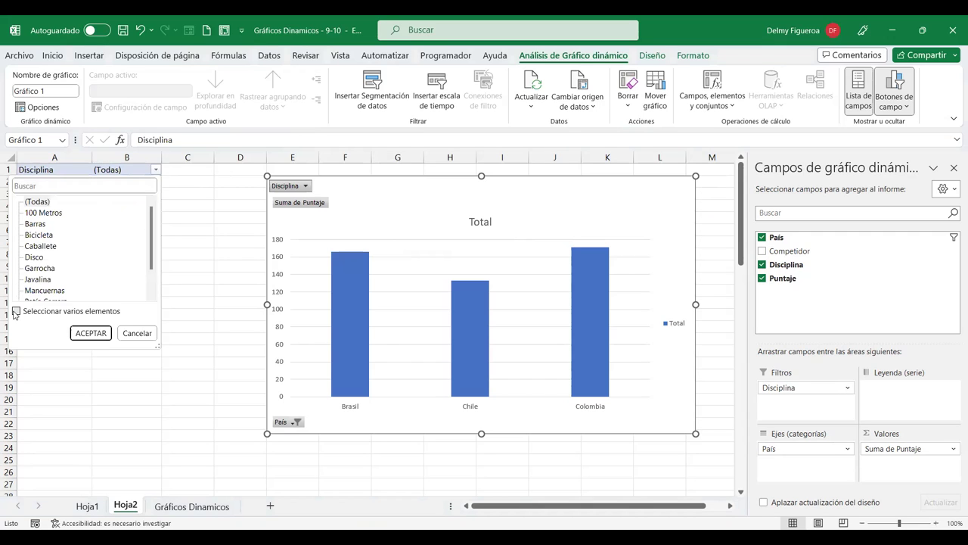
pyautogui.click(16, 311)
pyautogui.click(28, 201)
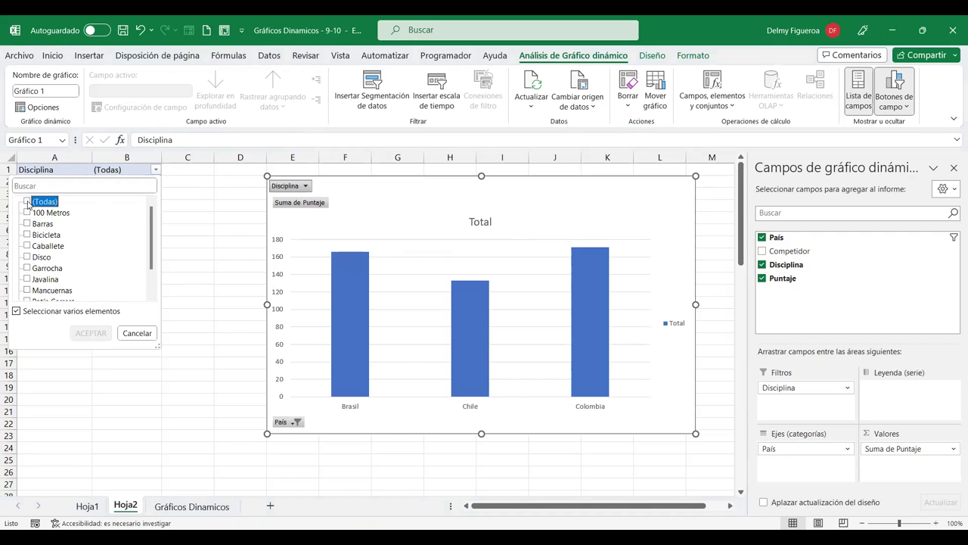
pyautogui.click(27, 235)
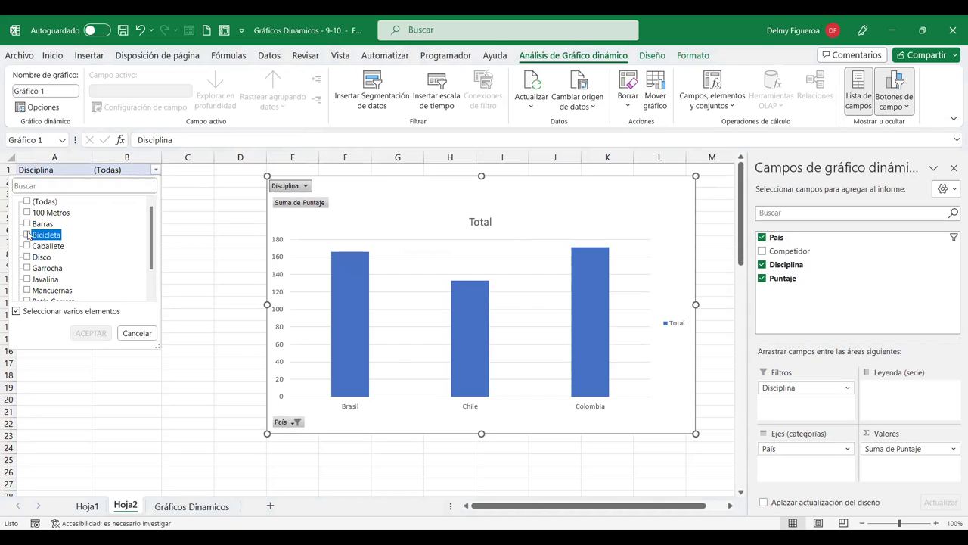
pyautogui.click(28, 246)
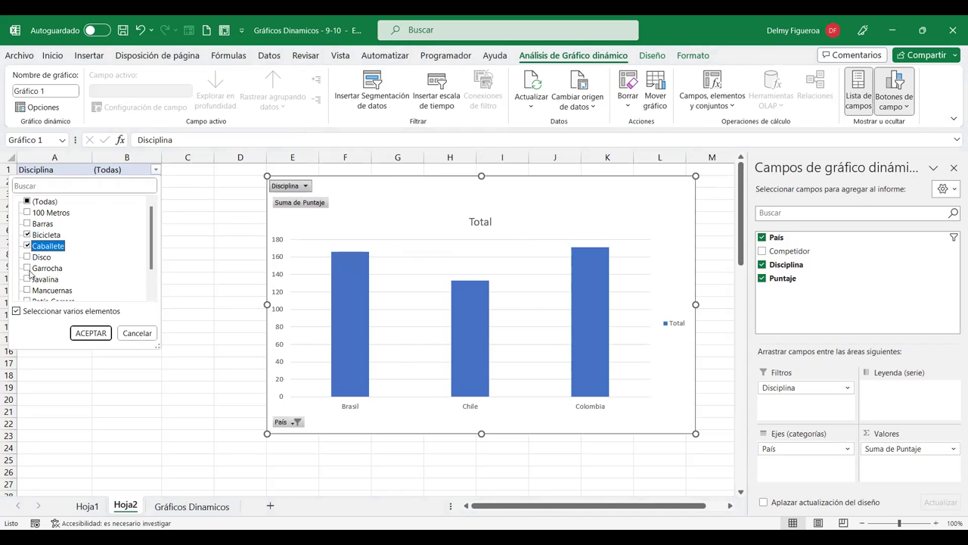
pyautogui.click(27, 279)
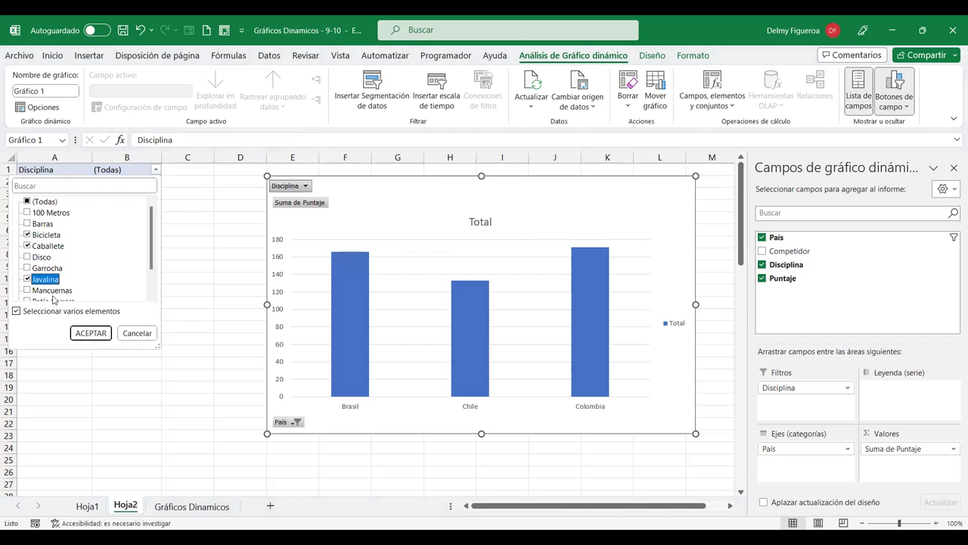
pyautogui.click(91, 333)
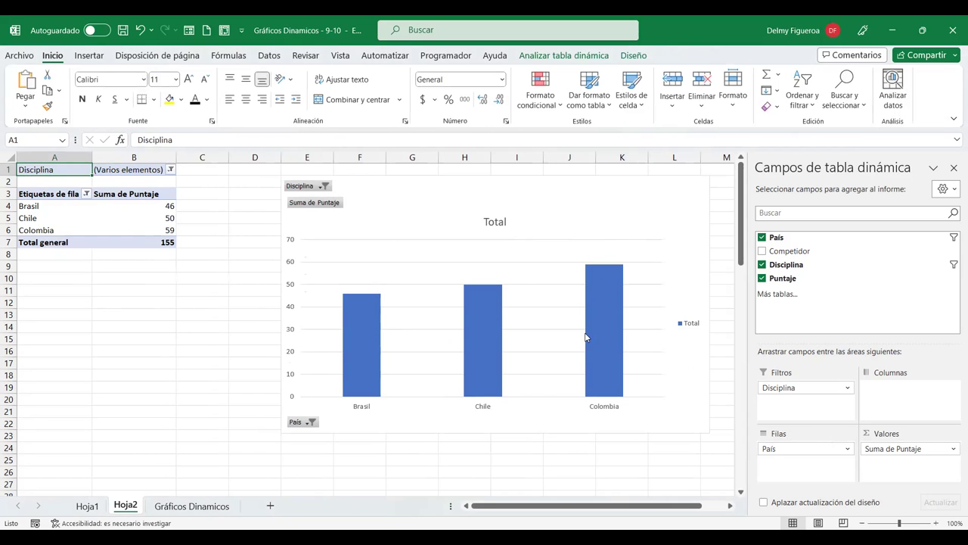
pyautogui.moveTo(605, 338)
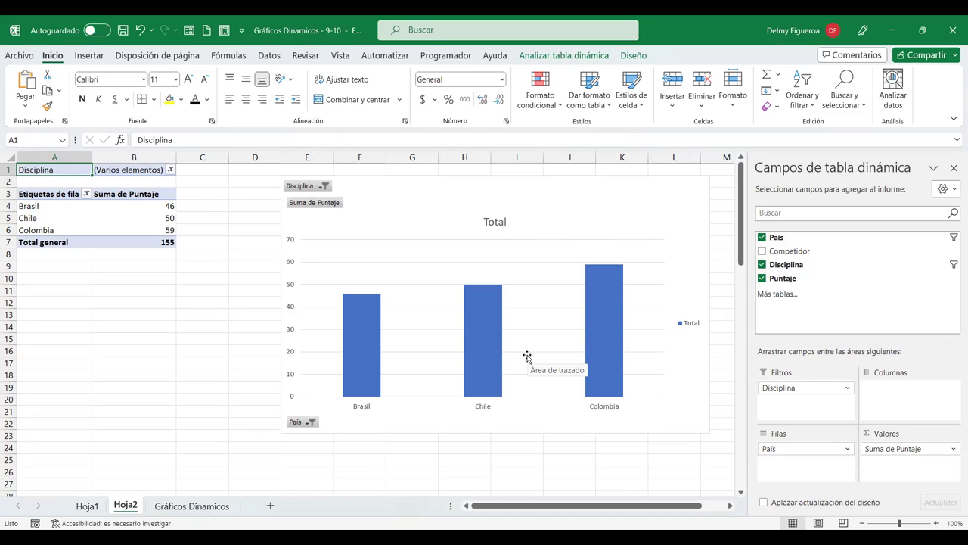
# Step: Insert pivot chart TablaDinámica12 from the Gráficos Dinamicos competition data on new sheet Hoja3
pyautogui.click(182, 506)
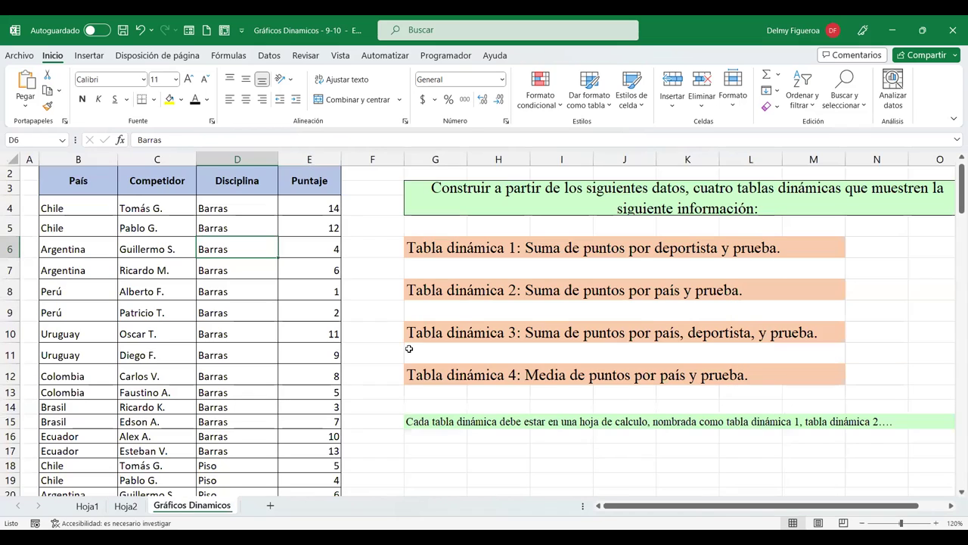
pyautogui.click(581, 402)
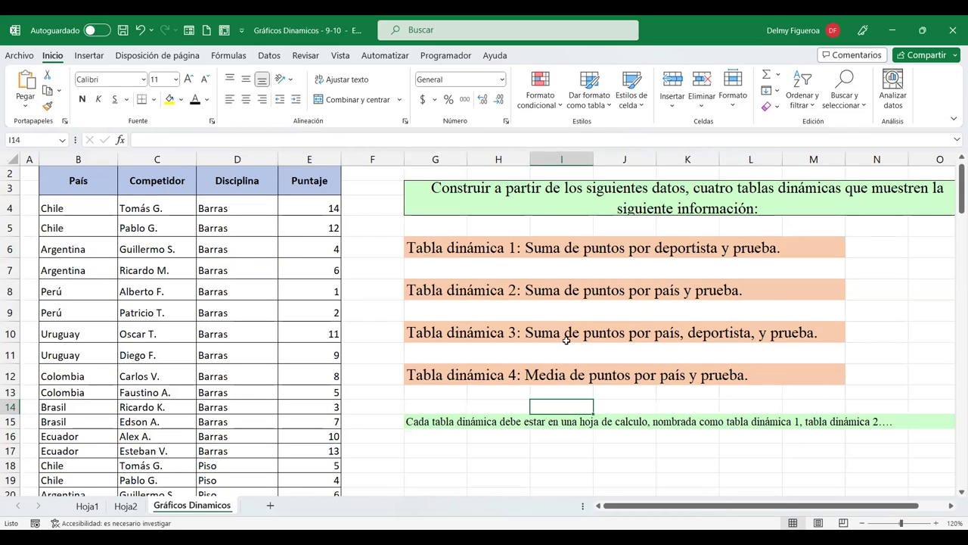
pyautogui.click(178, 265)
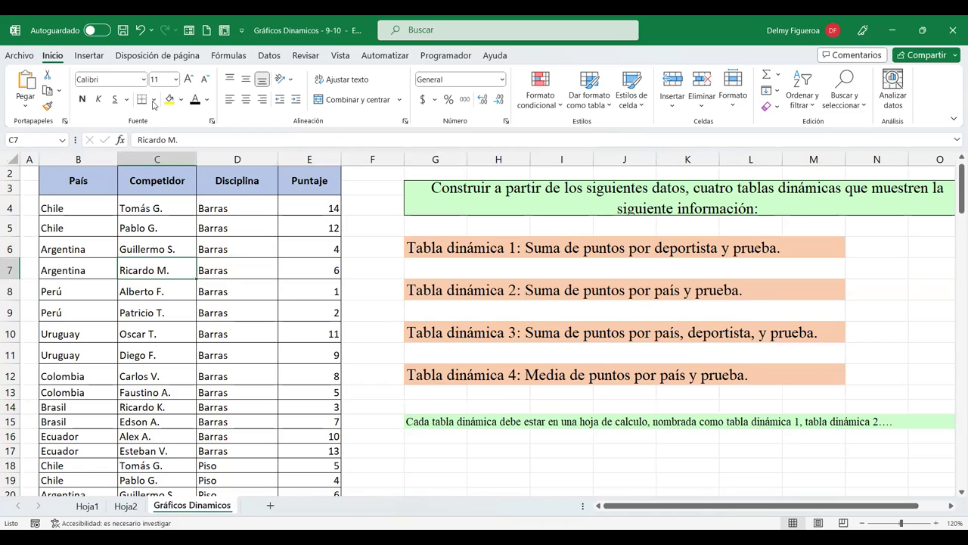
pyautogui.click(88, 55)
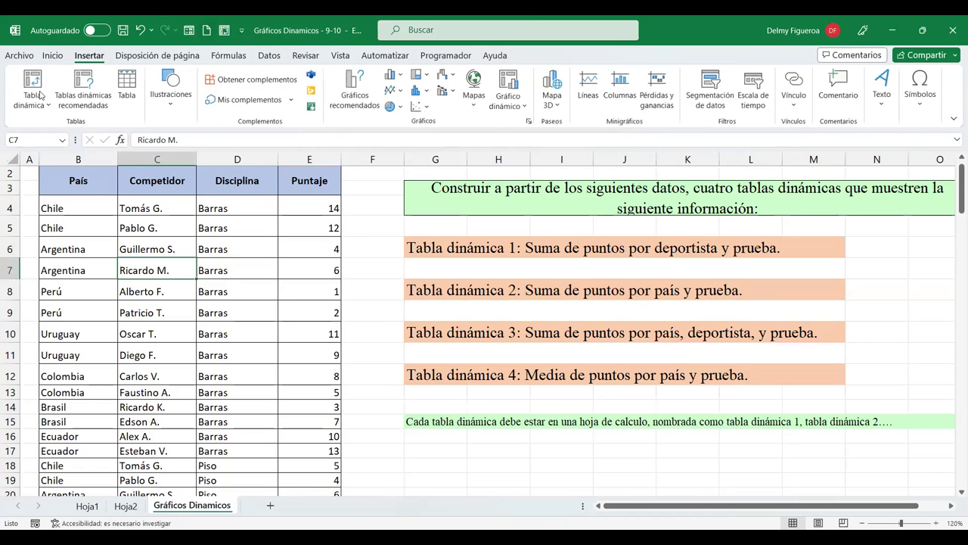
pyautogui.click(513, 90)
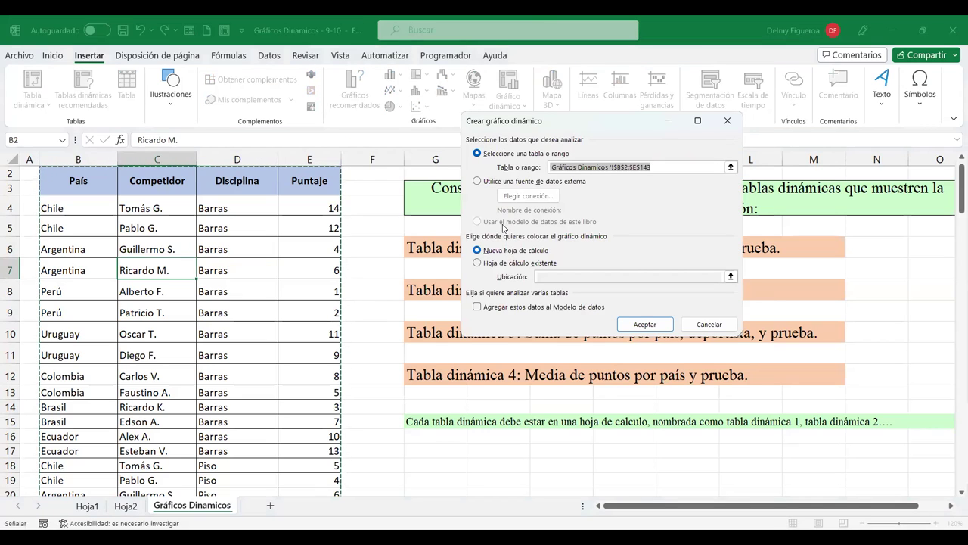
pyautogui.click(653, 328)
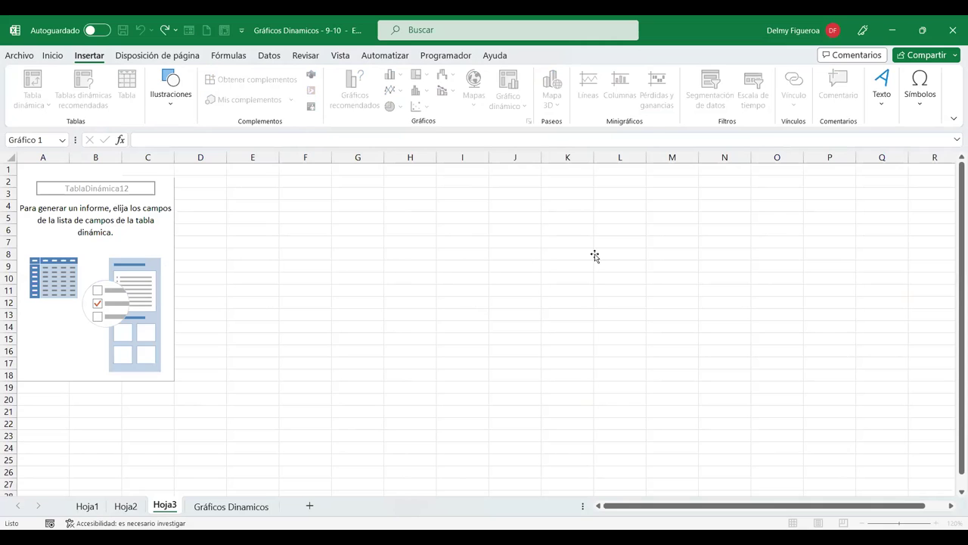
# Step: Add Puntaje as summed value with País, Competidor and Disciplina as nested axis fields
pyautogui.click(762, 277)
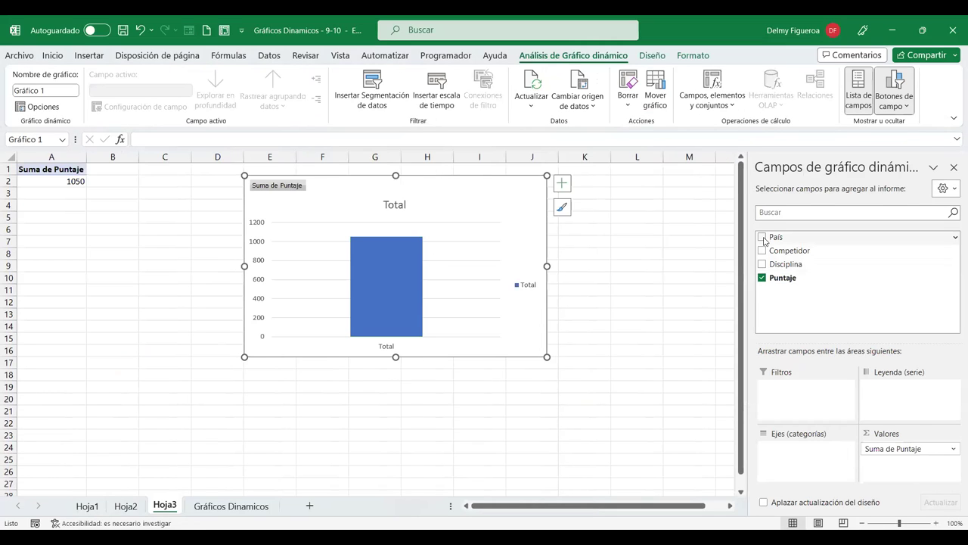
pyautogui.click(762, 236)
pyautogui.click(762, 250)
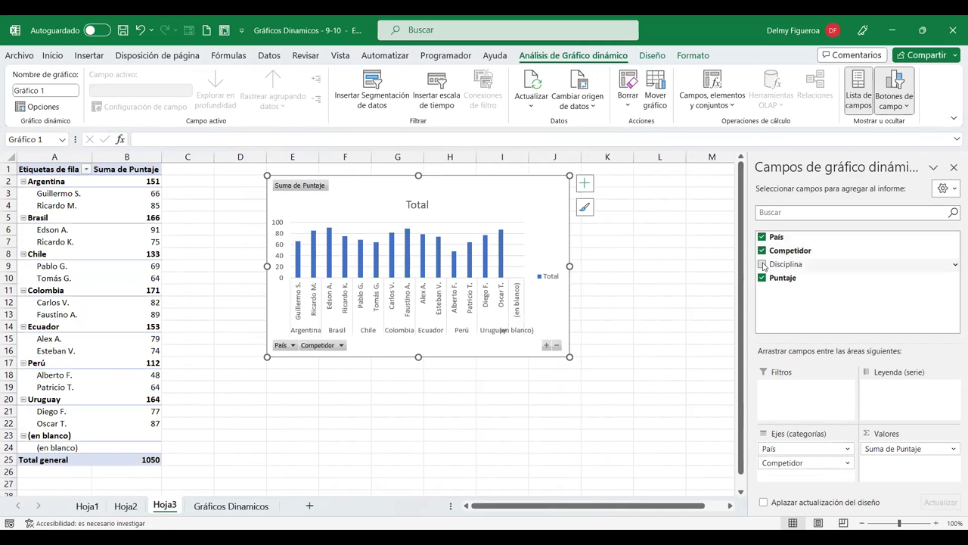
pyautogui.click(762, 264)
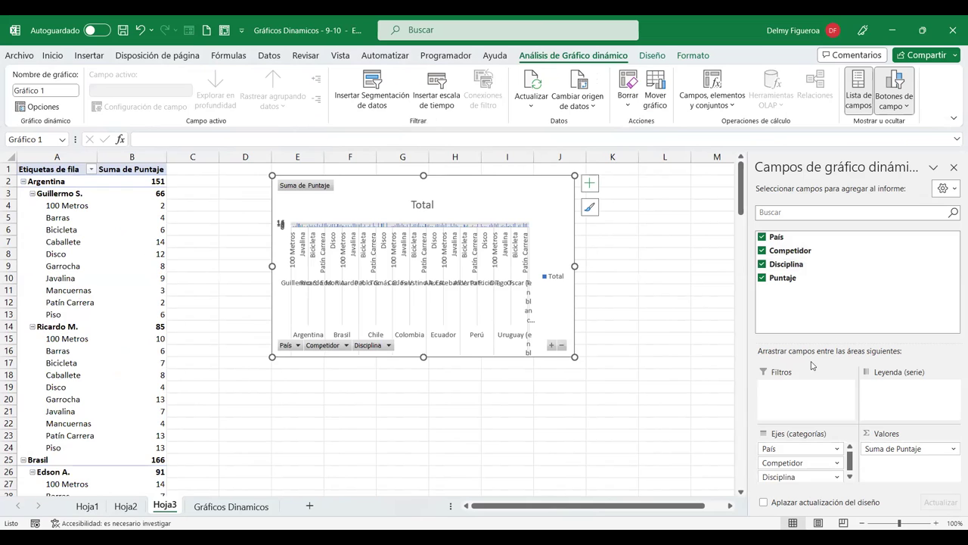
# Step: Stretch the pivot chart wide across the sheet and return to cell A1
pyautogui.moveTo(575, 356); pyautogui.dragTo(731, 433)
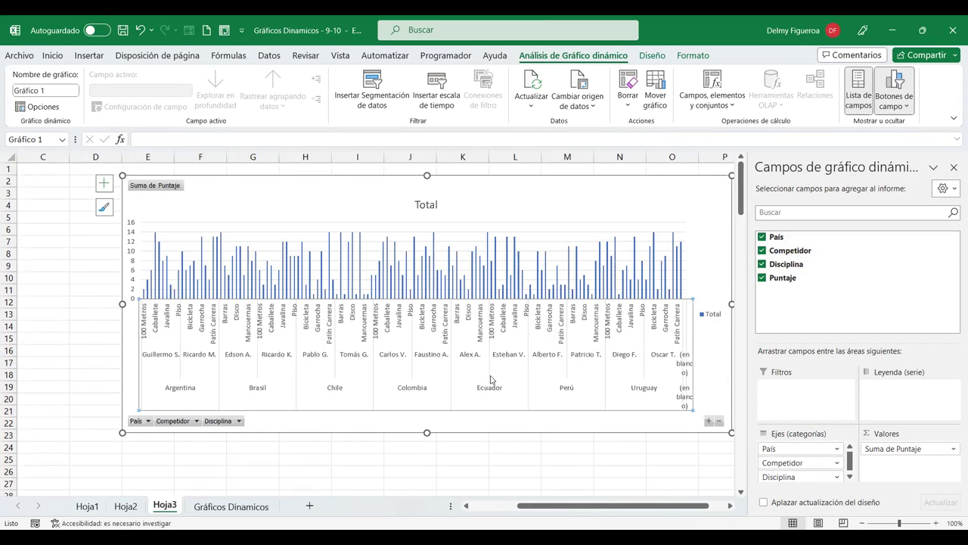
pyautogui.click(358, 469)
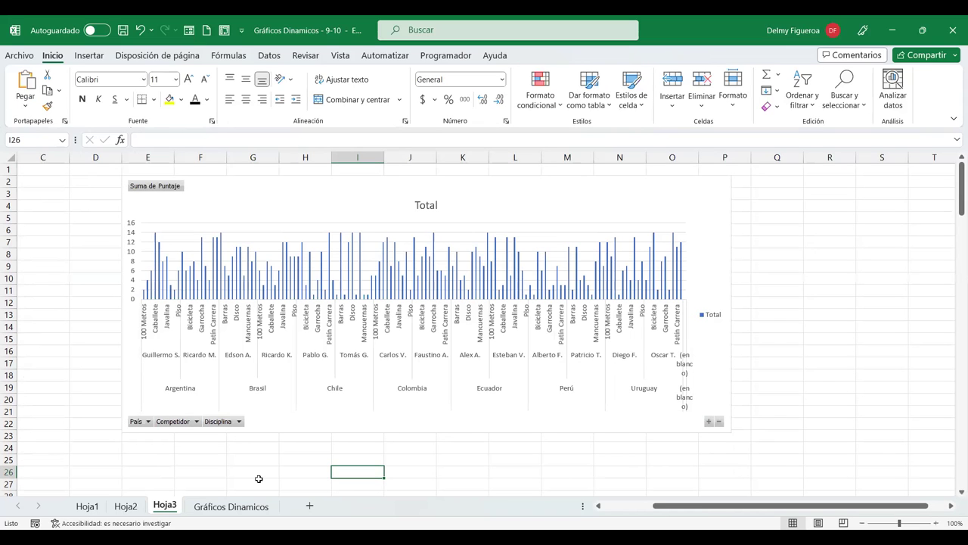
pyautogui.hotkey('ctrl', 'Home')
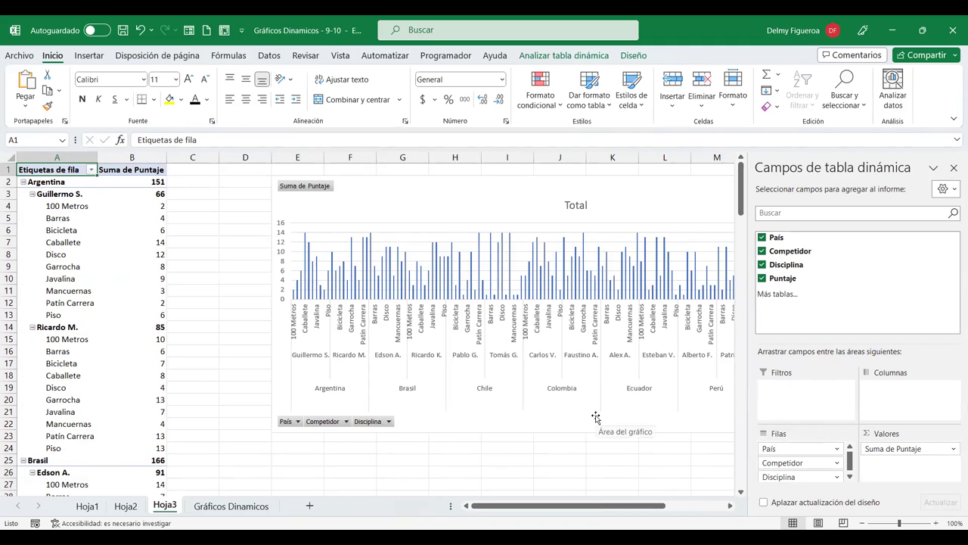
# Step: Move País to Filtros, plot Competidor with Disciplina as series, then return to Gráficos Dinamicos
pyautogui.moveTo(769, 449); pyautogui.dragTo(785, 403)
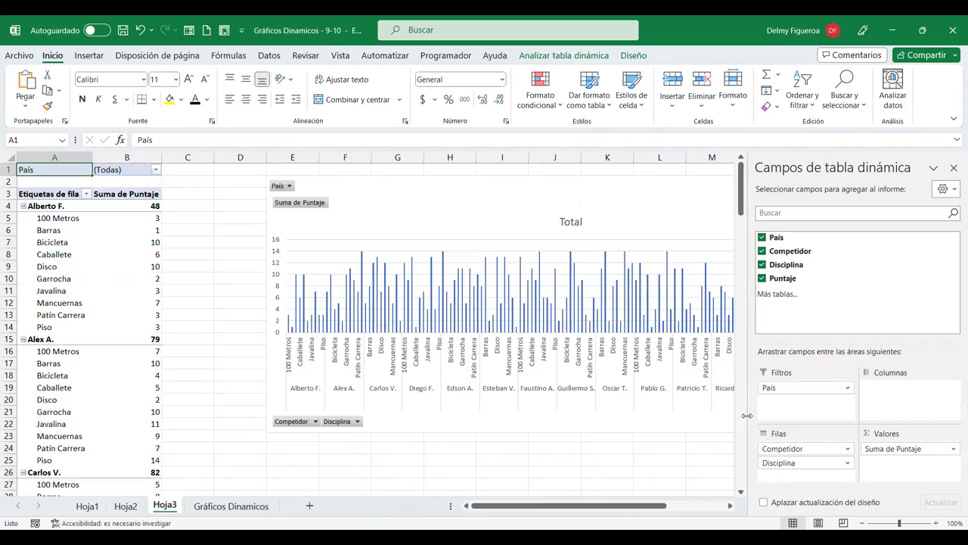
pyautogui.moveTo(802, 449); pyautogui.dragTo(887, 402)
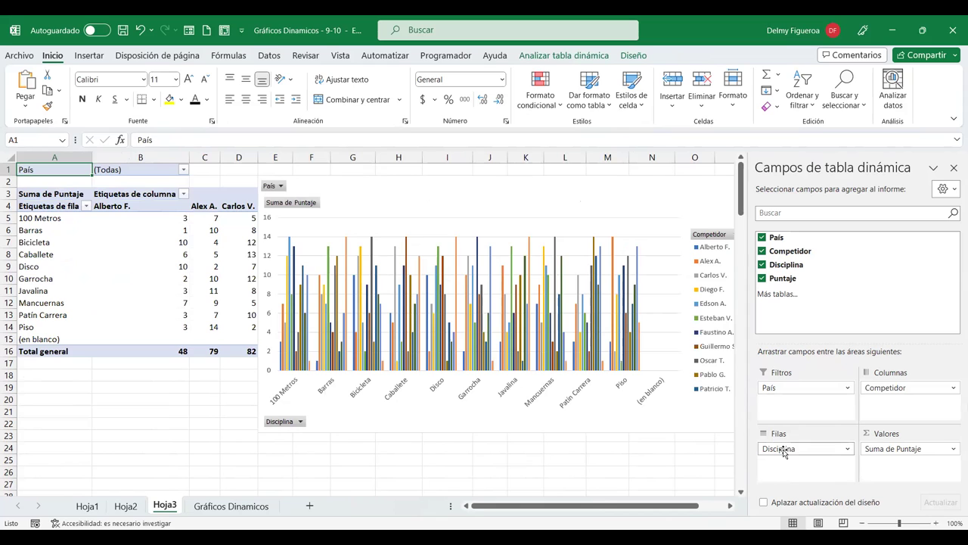
pyautogui.moveTo(784, 451)
pyautogui.mouseDown()
pyautogui.moveTo(902, 389)
pyautogui.moveTo(814, 454)
pyautogui.mouseUp()
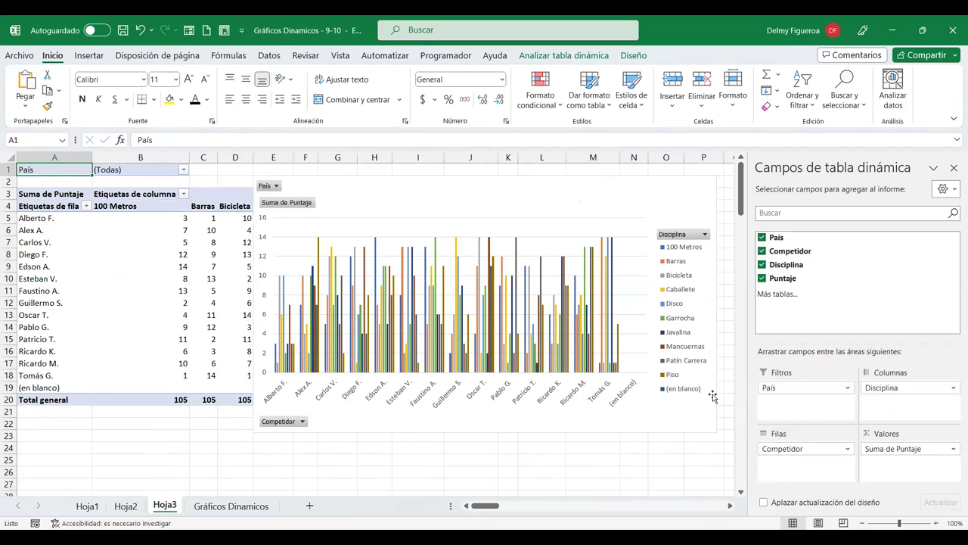
pyautogui.click(217, 505)
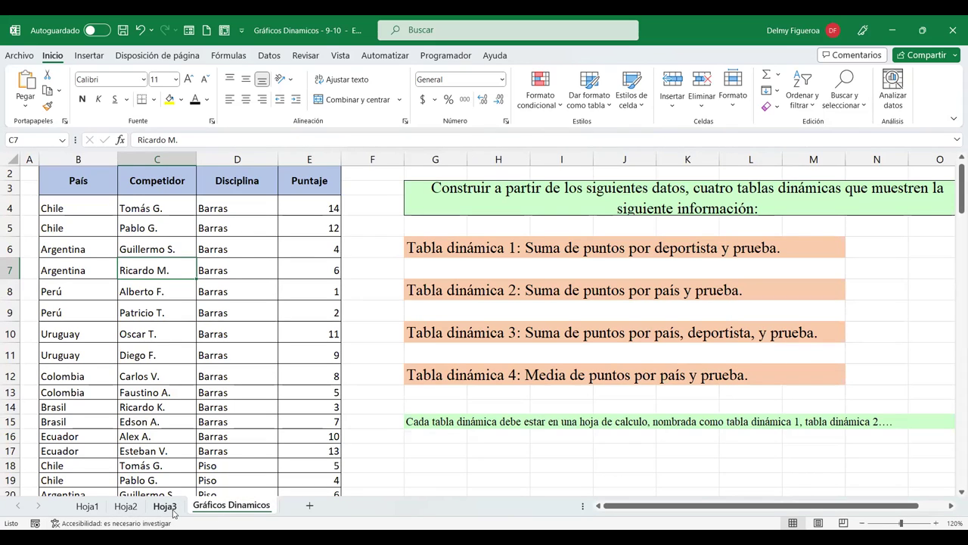
# Step: On Hoja3, remove Competidor and Disciplina from the pivot and check the País filter list
pyautogui.click(165, 507)
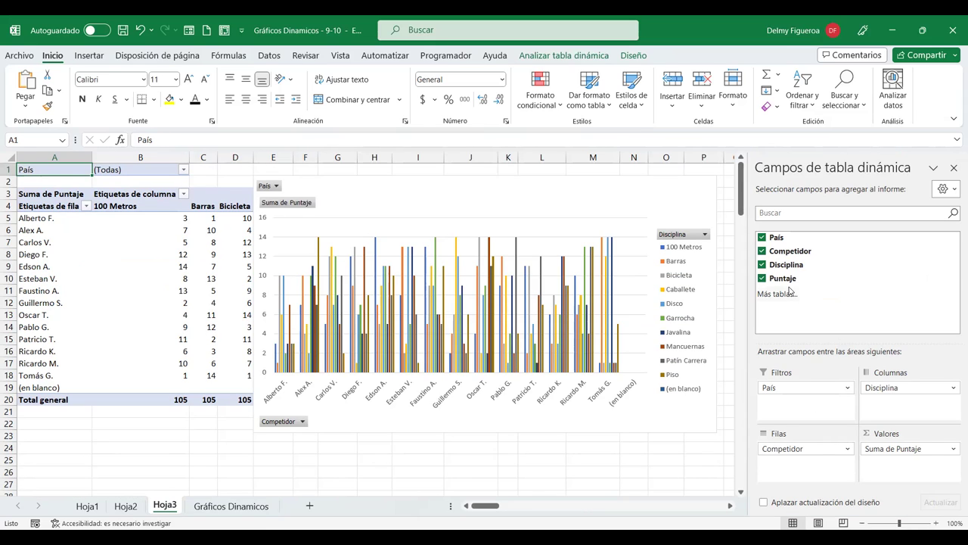
pyautogui.click(762, 252)
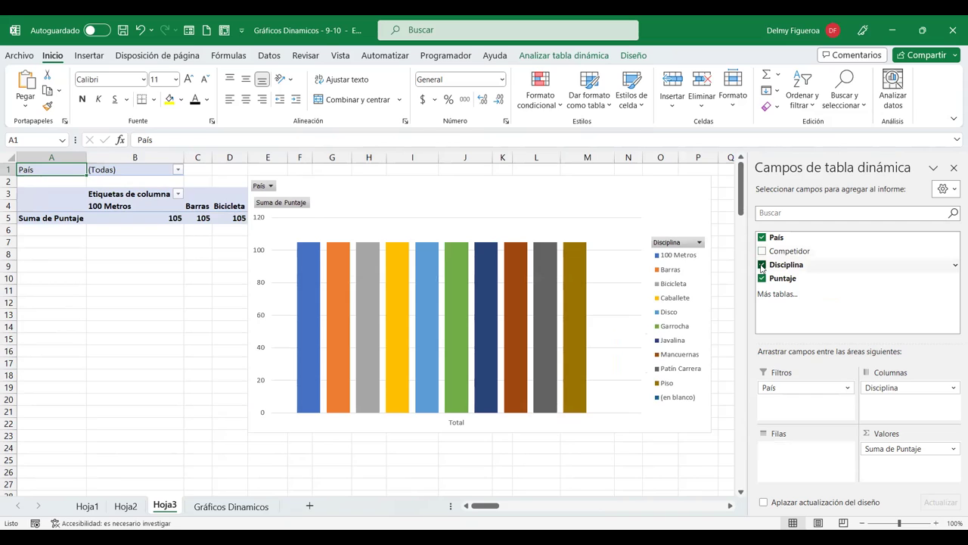
pyautogui.click(762, 265)
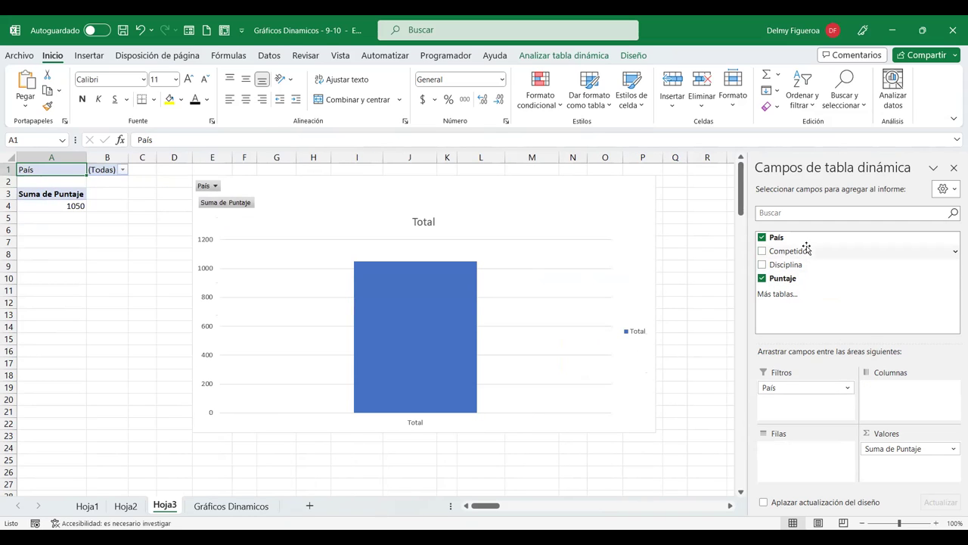
pyautogui.click(209, 186)
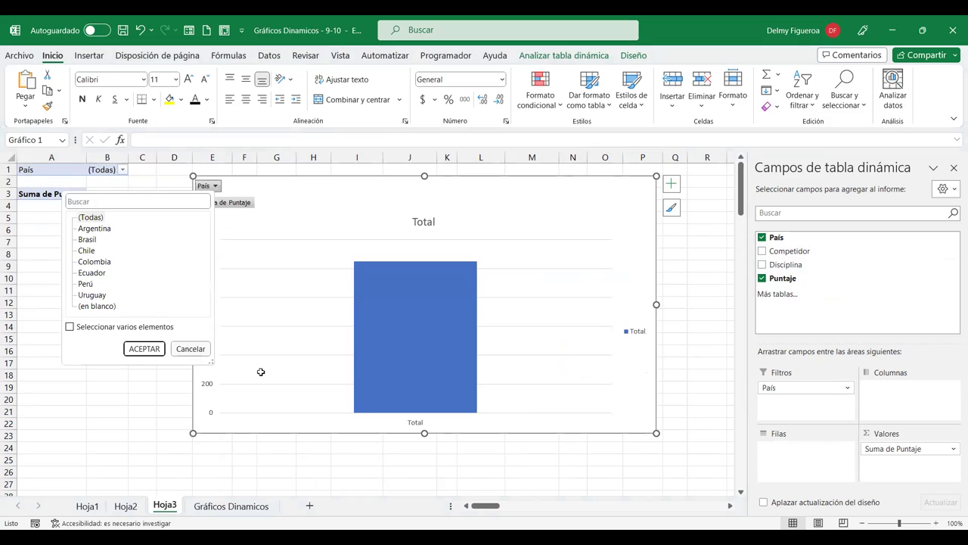
pyautogui.click(283, 253)
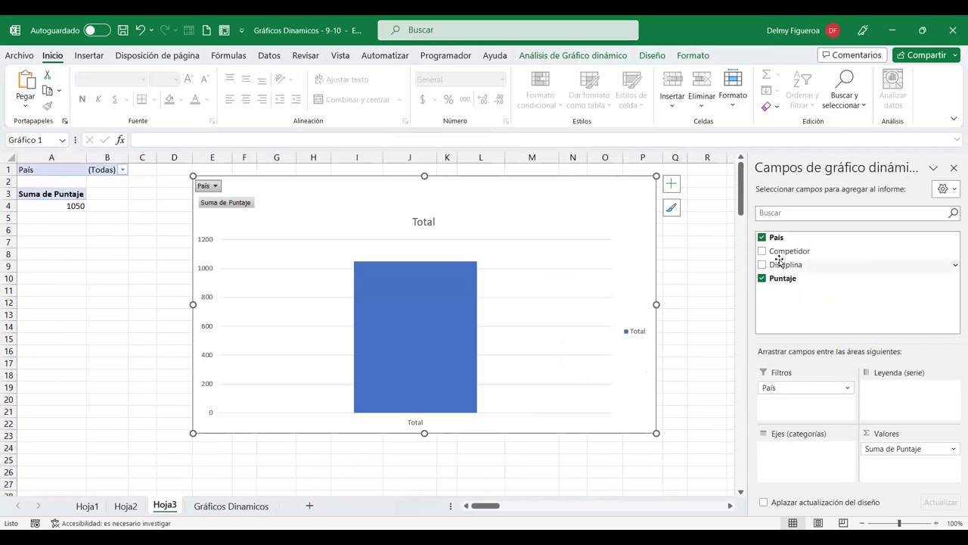
# Step: Put Competidor on the category axis and delete the chart's Total legend
pyautogui.moveTo(791, 251)
pyautogui.mouseDown()
pyautogui.moveTo(828, 471)
pyautogui.moveTo(843, 459)
pyautogui.mouseUp()
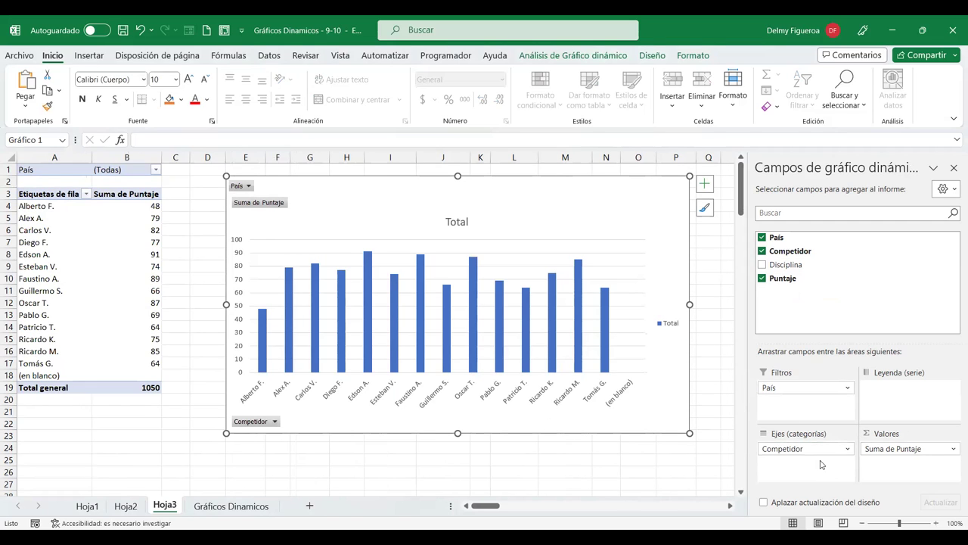
pyautogui.click(671, 324)
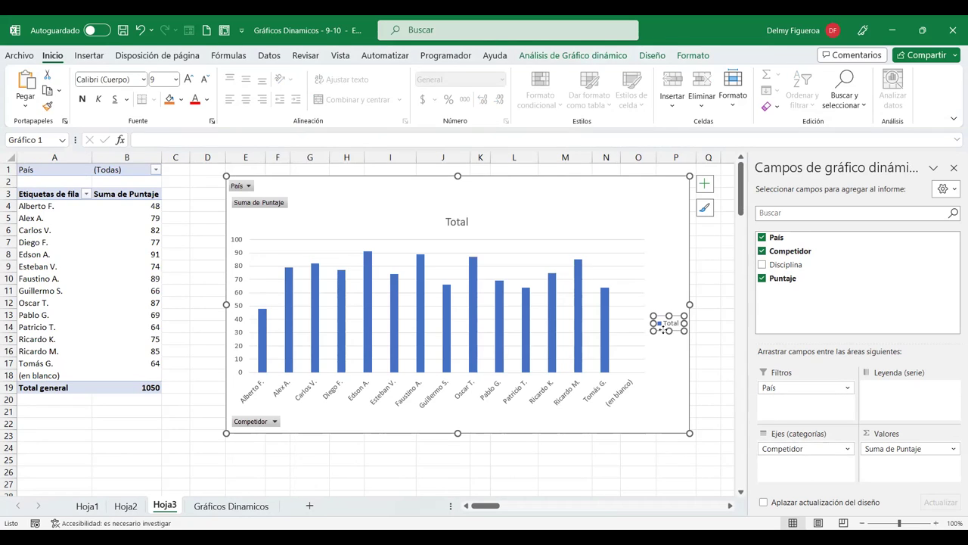
pyautogui.press('Delete')
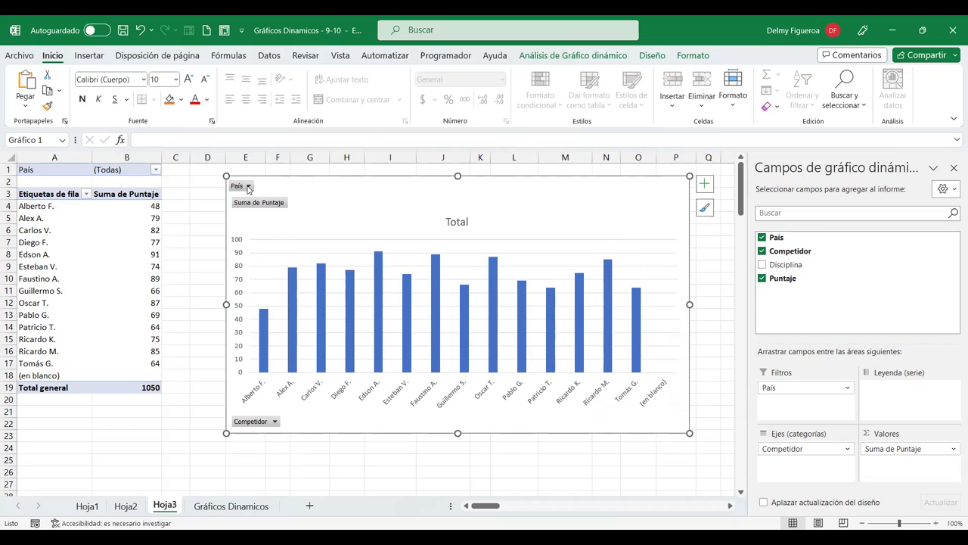
# Step: Check the chart's País and Competidor filter buttons, then return to the Gráficos Dinamicos sheet
pyautogui.click(248, 186)
pyautogui.click(274, 425)
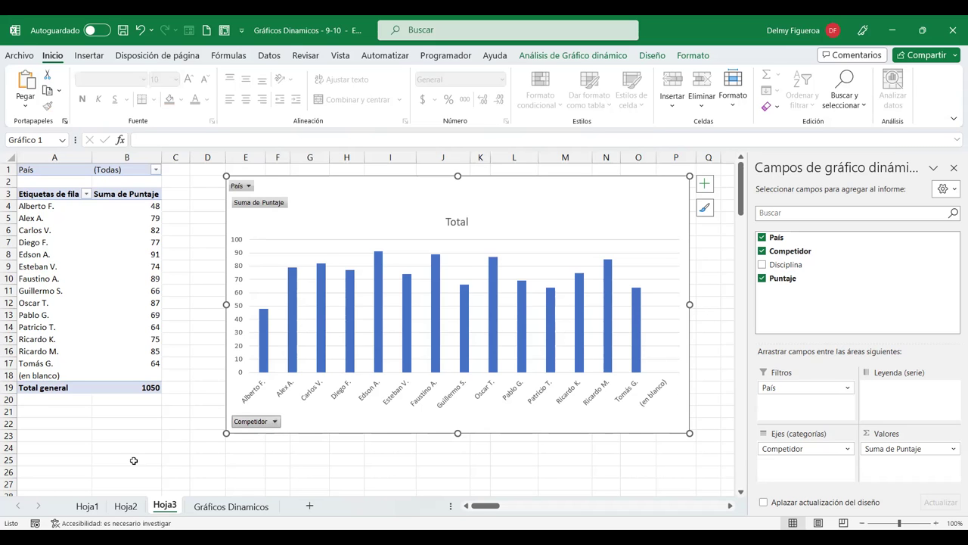
pyautogui.click(231, 506)
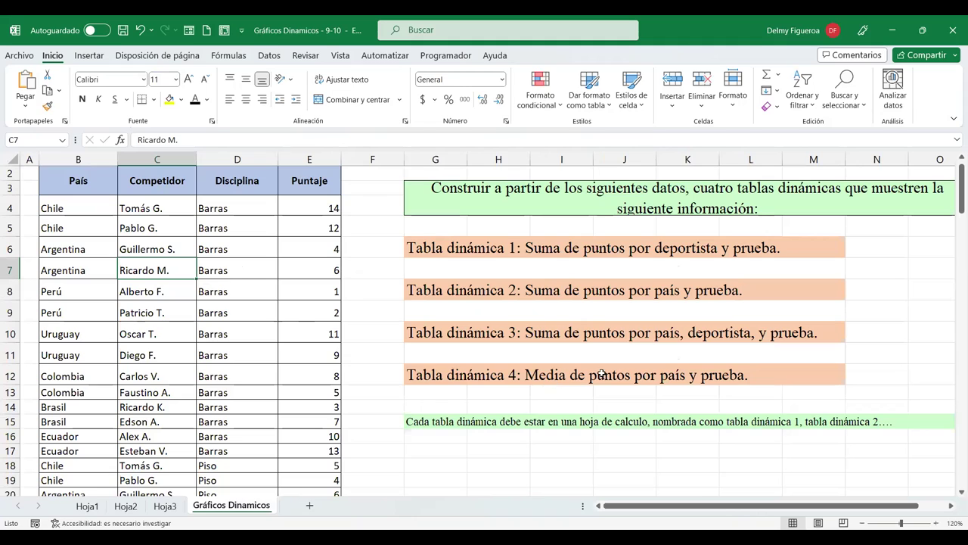
# Step: Insert pivot chart TablaDinámica13 from the competition data on new sheet Hoja4
pyautogui.click(84, 56)
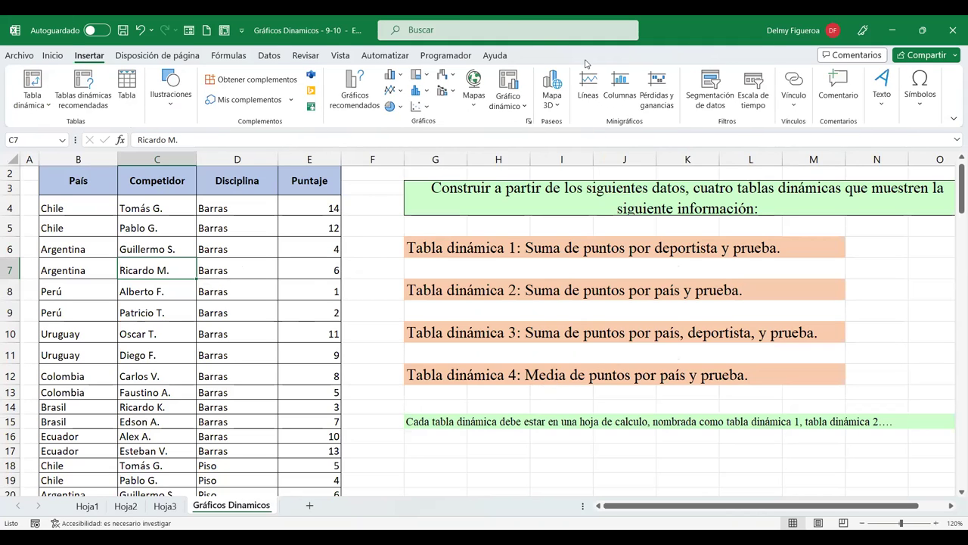
pyautogui.click(506, 84)
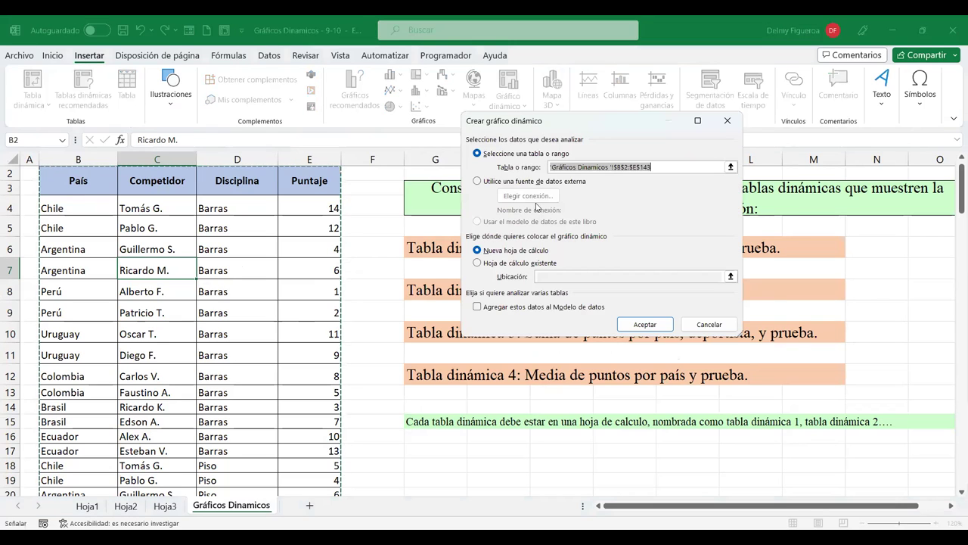
pyautogui.click(649, 325)
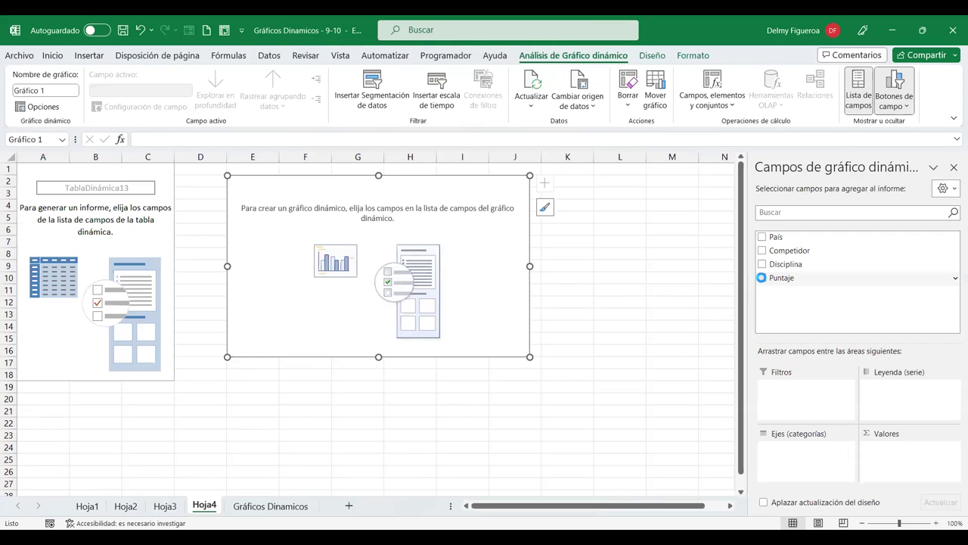
# Step: Add summed Puntaje, País on the category axis and Disciplina as a filter to the Hoja4 chart
pyautogui.click(772, 280)
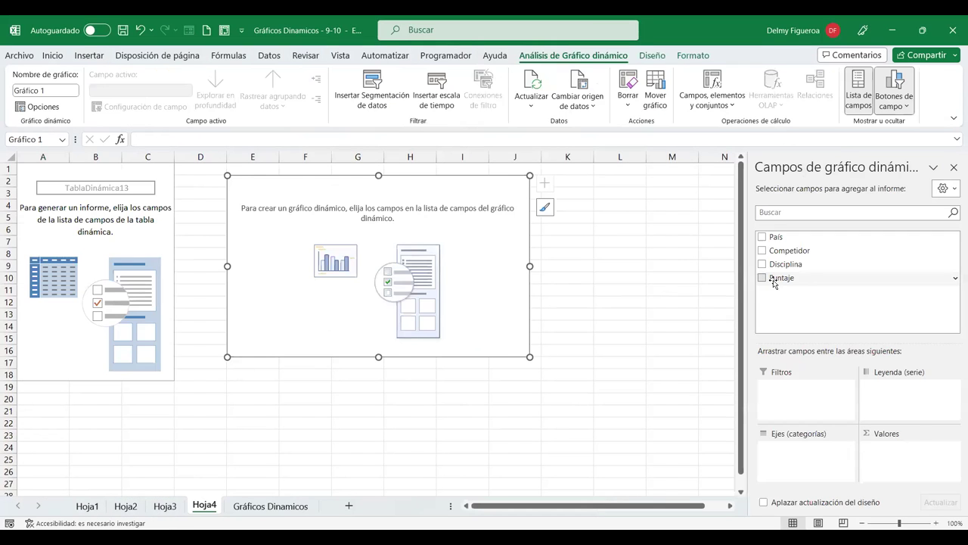
pyautogui.click(762, 236)
pyautogui.click(762, 264)
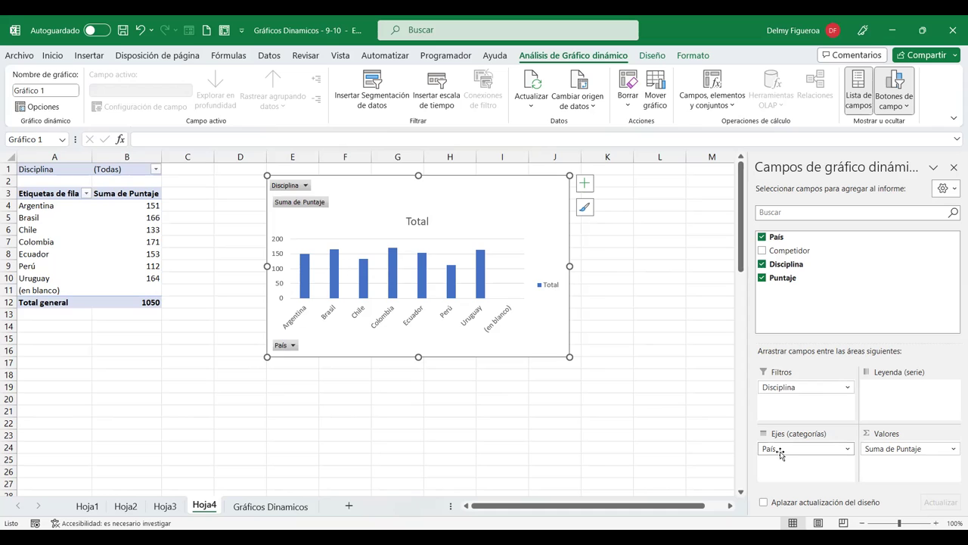
pyautogui.click(955, 451)
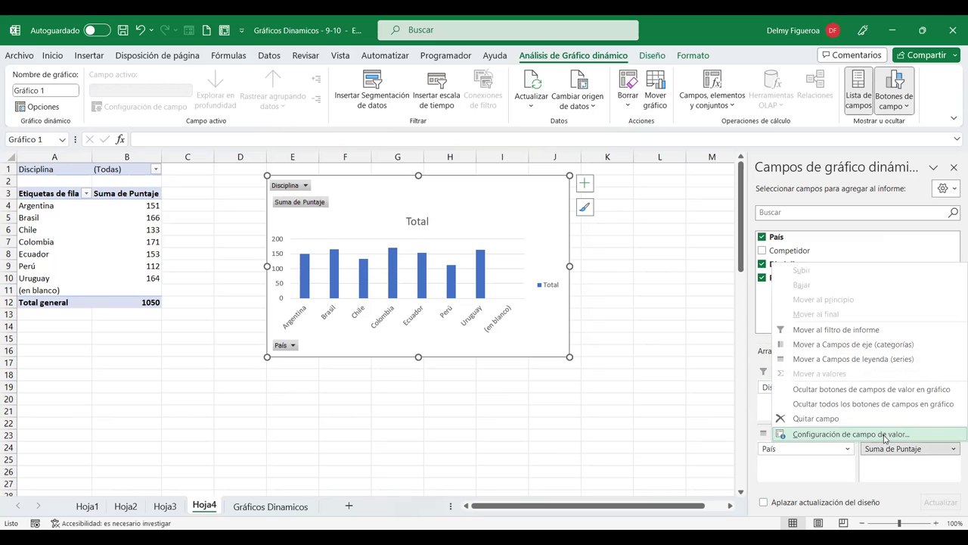
pyautogui.click(106, 239)
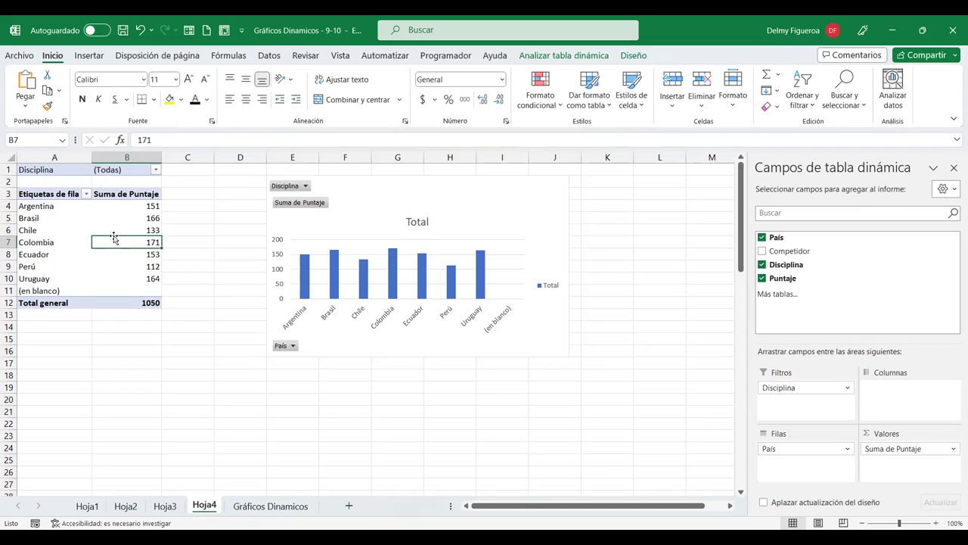
# Step: Summarise Puntaje by Promedio instead of Suma, giving Colombia 8.55 and overall 7.5
pyautogui.click(132, 232)
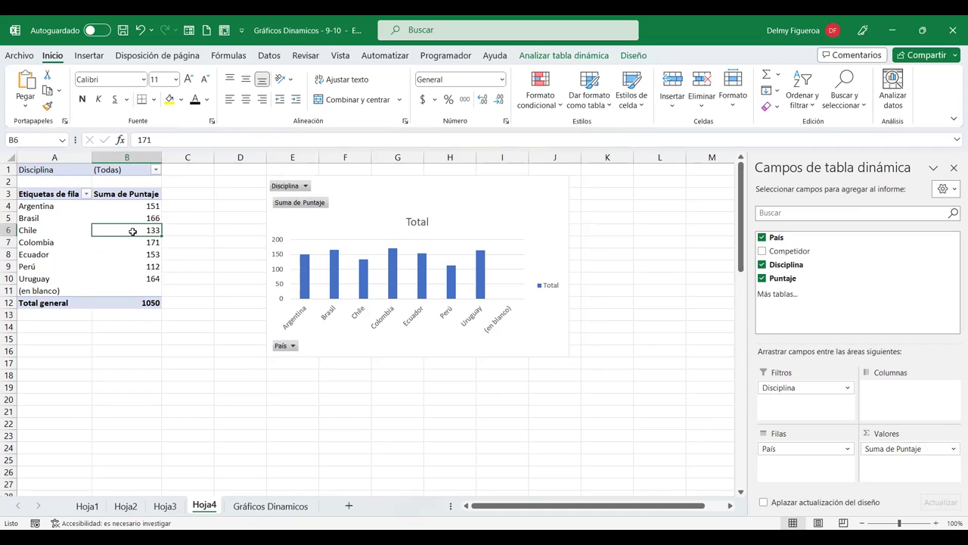
pyautogui.rightClick(136, 236)
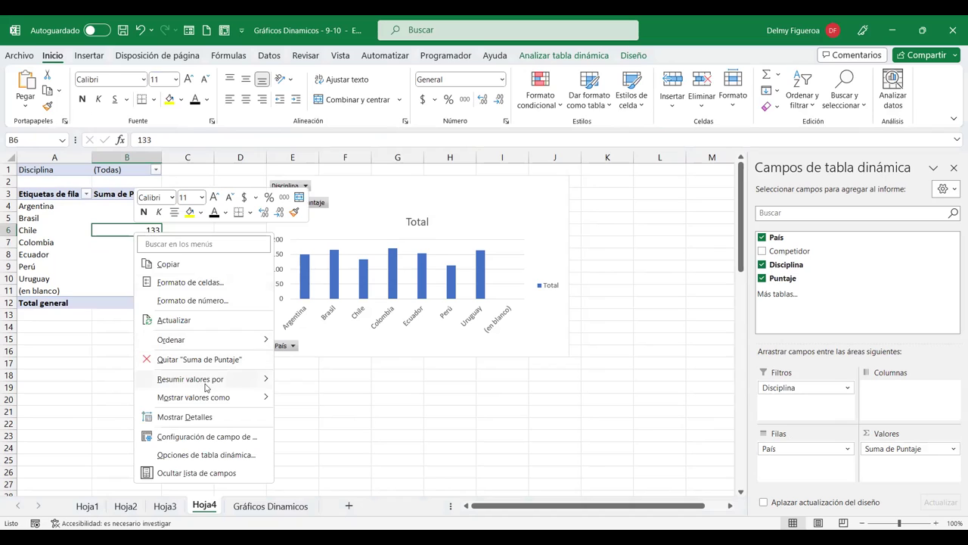
pyautogui.moveTo(212, 384)
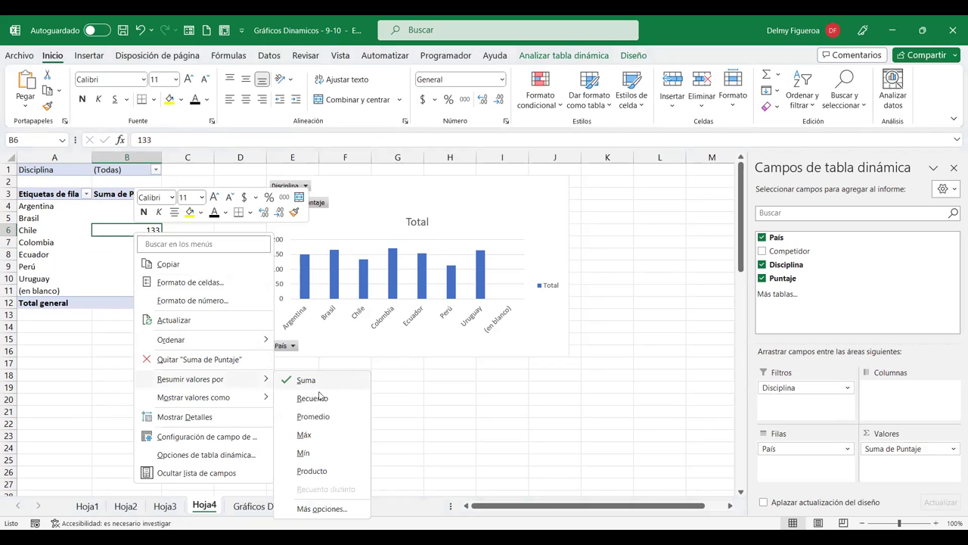
pyautogui.click(319, 416)
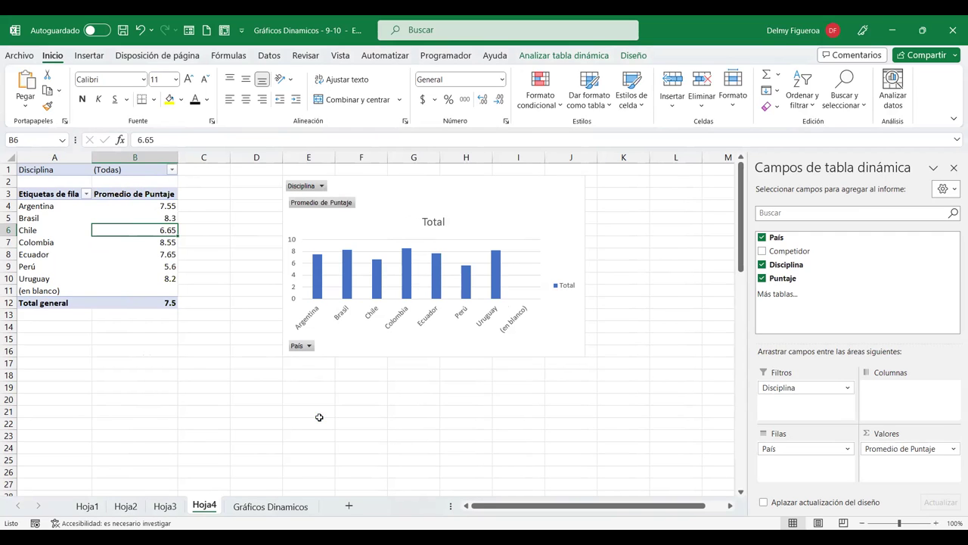
# Step: Enlarge the Hoja4 pivot chart and delete its Total legend
pyautogui.moveTo(586, 358); pyautogui.dragTo(710, 439)
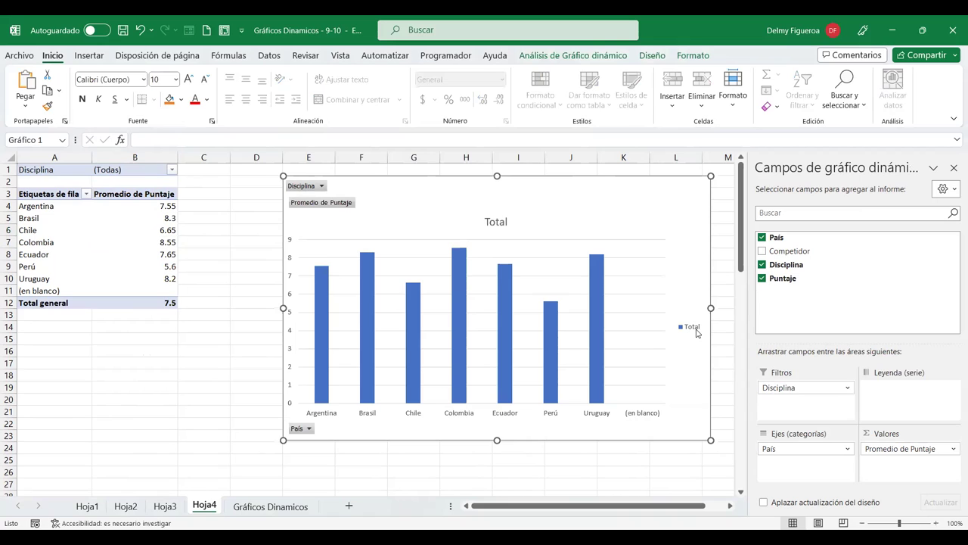
pyautogui.click(695, 330)
pyautogui.press('Delete')
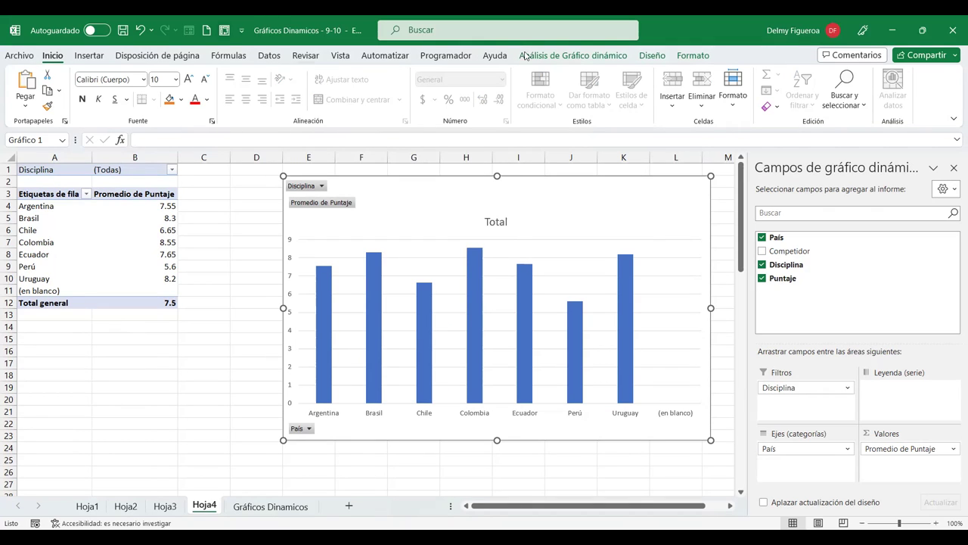
pyautogui.click(582, 59)
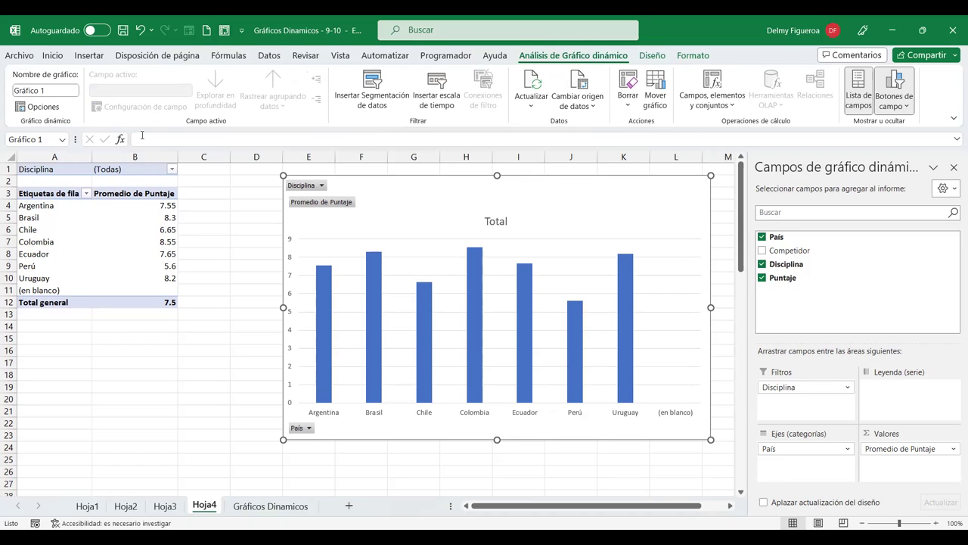
pyautogui.click(55, 107)
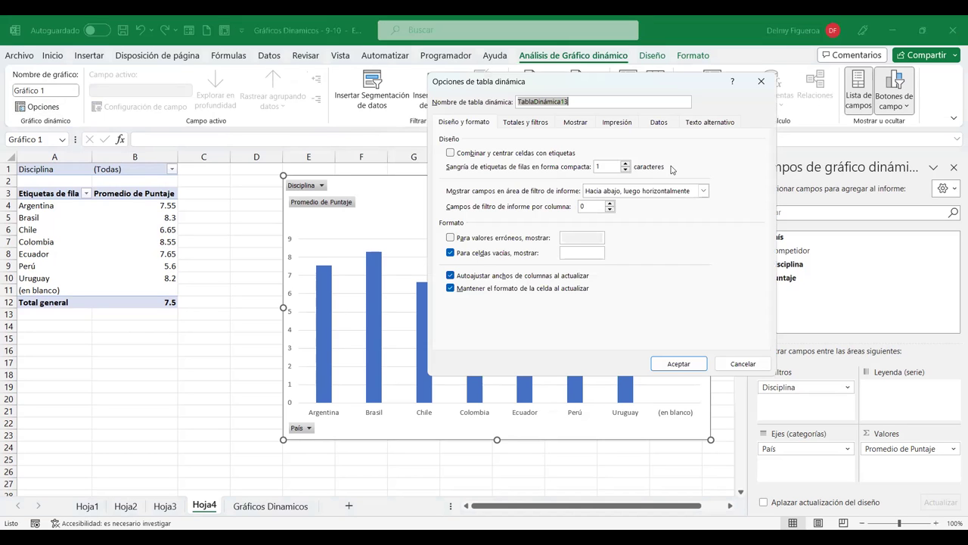
pyautogui.click(528, 125)
pyautogui.click(581, 126)
pyautogui.click(638, 127)
pyautogui.hotkey('ctrl', 'Tab')
pyautogui.hotkey('ctrl', 'Tab')
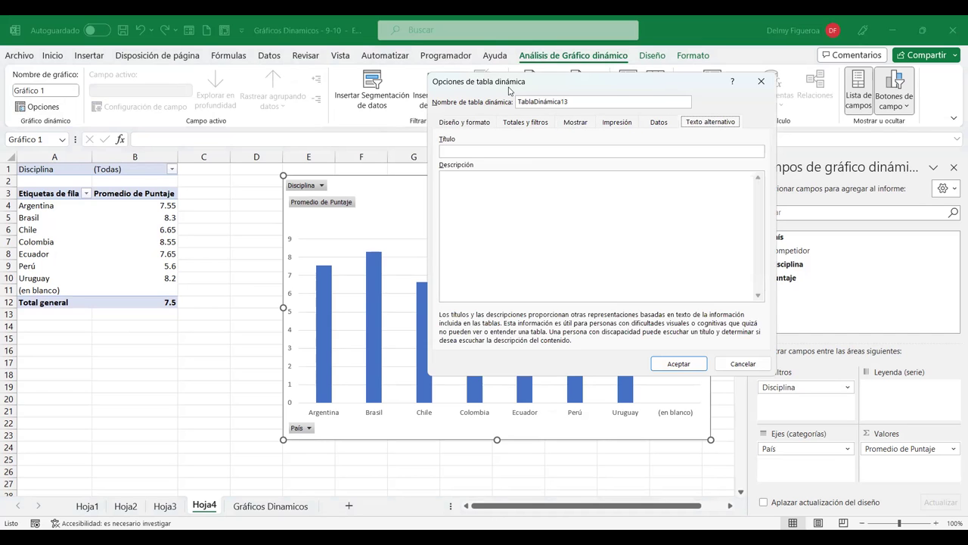
pyautogui.click(761, 81)
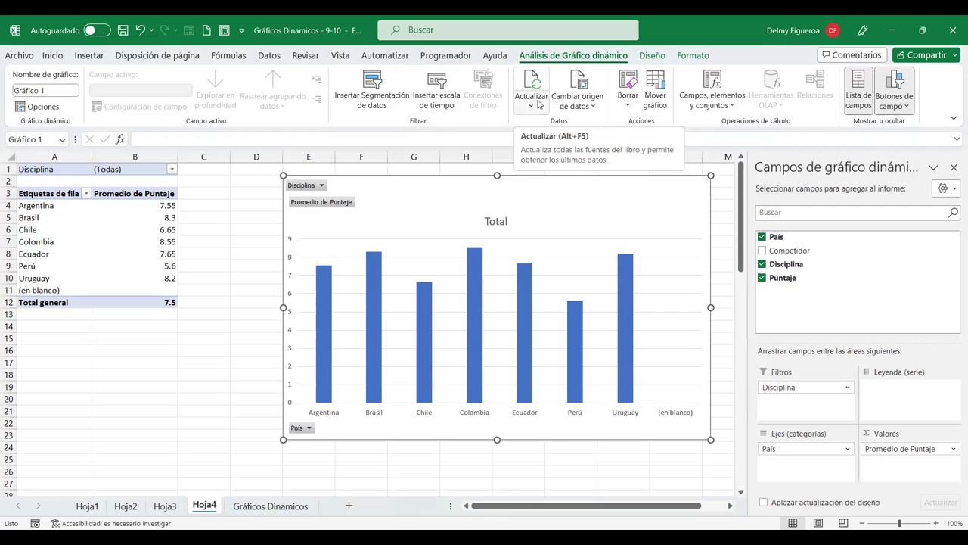
pyautogui.click(274, 506)
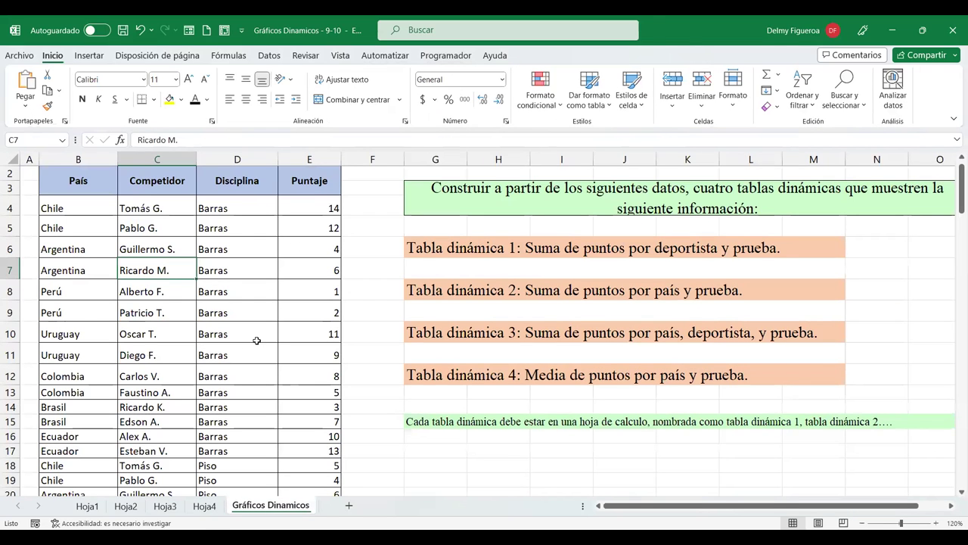
pyautogui.click(205, 505)
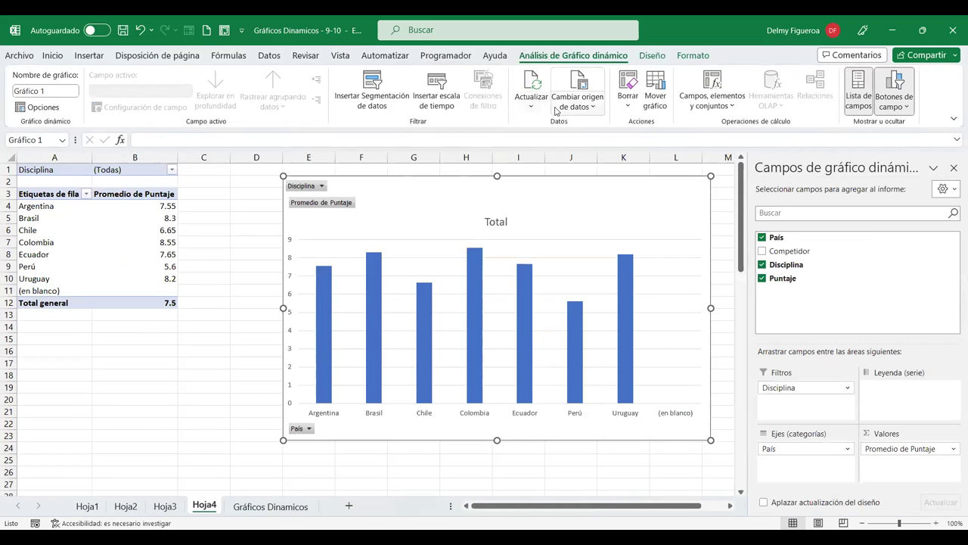
pyautogui.click(270, 506)
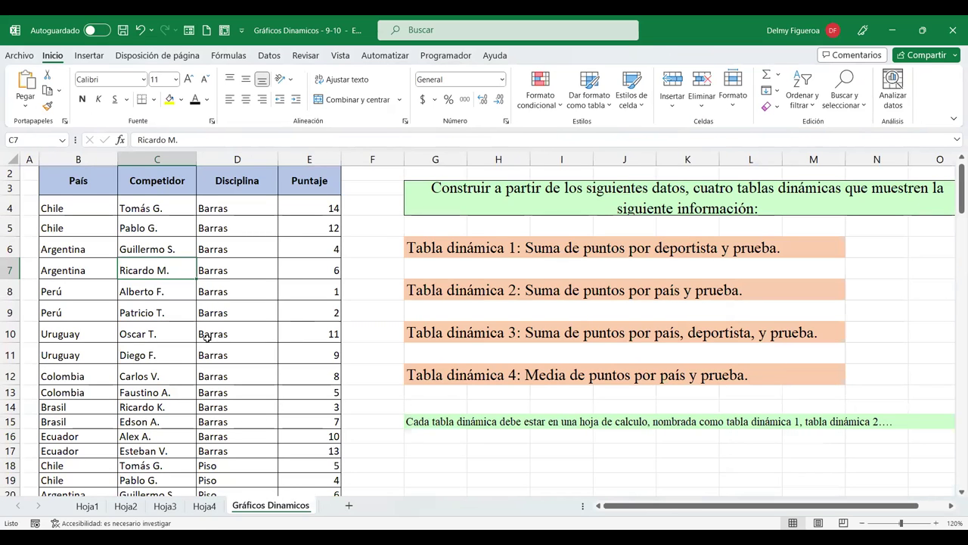
pyautogui.click(204, 505)
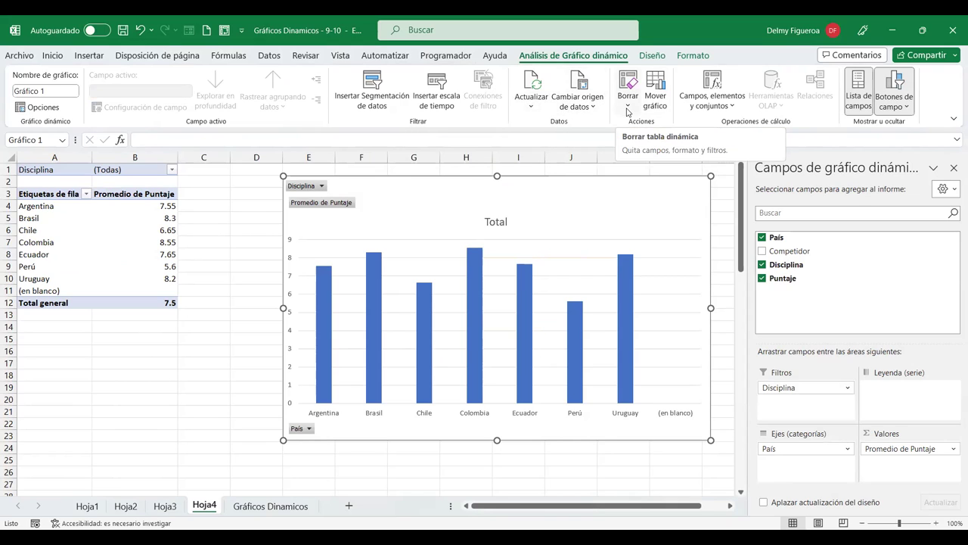
# Step: Look through the Borrar and Campos, elementos y conjuntos menus, then bring up the Diseño tab
pyautogui.click(626, 110)
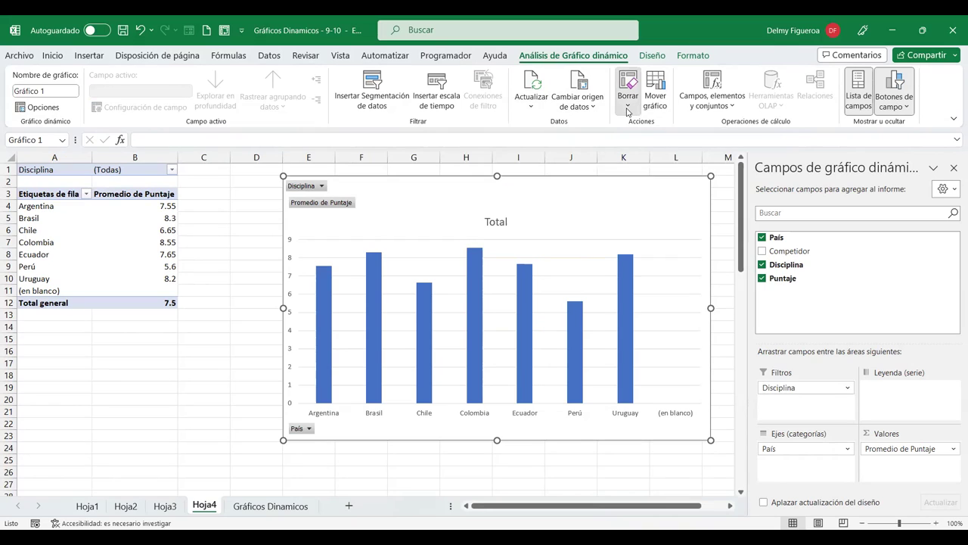
pyautogui.click(671, 120)
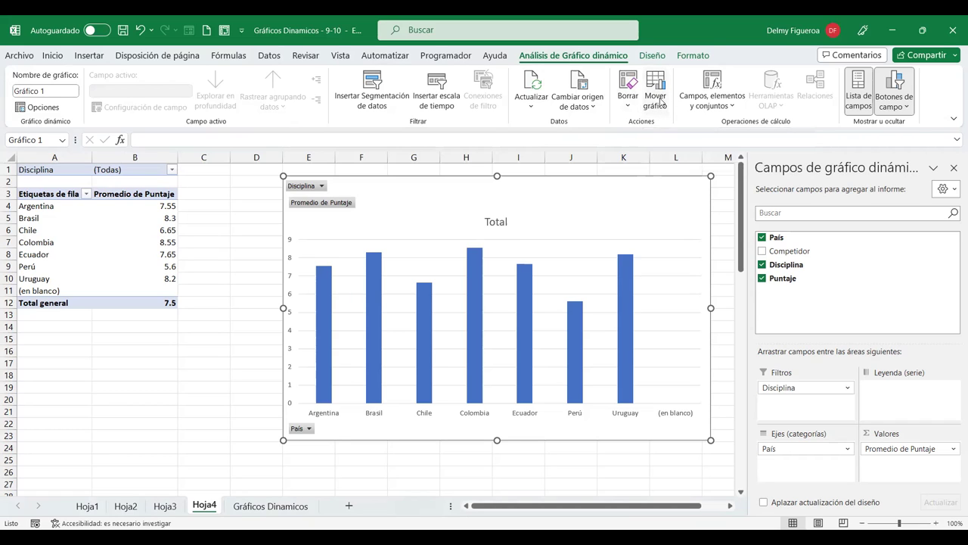
pyautogui.click(724, 108)
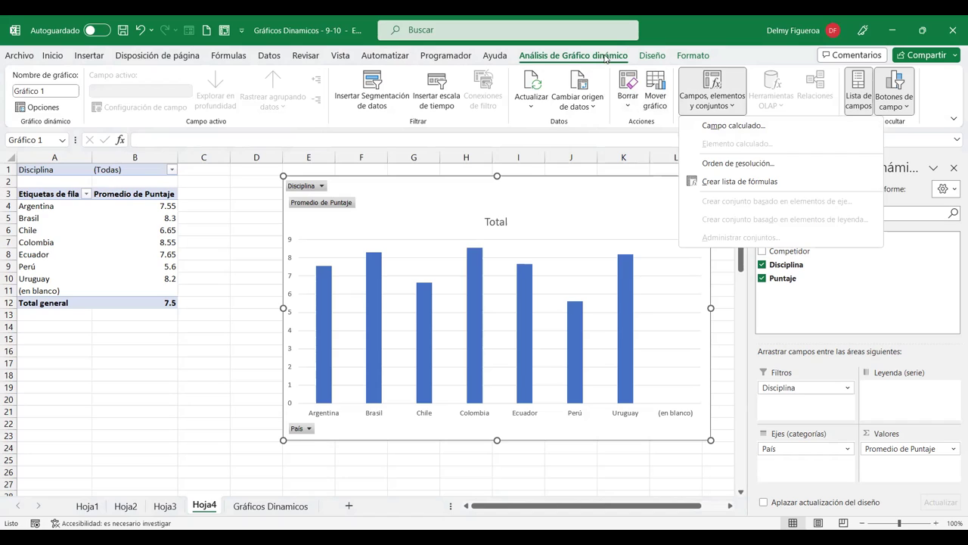
pyautogui.press('Escape')
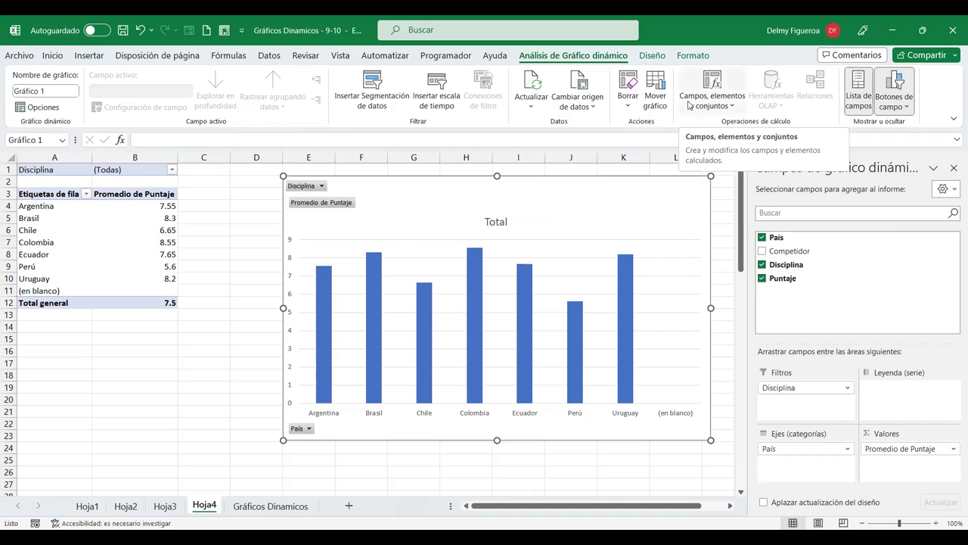
pyautogui.click(652, 59)
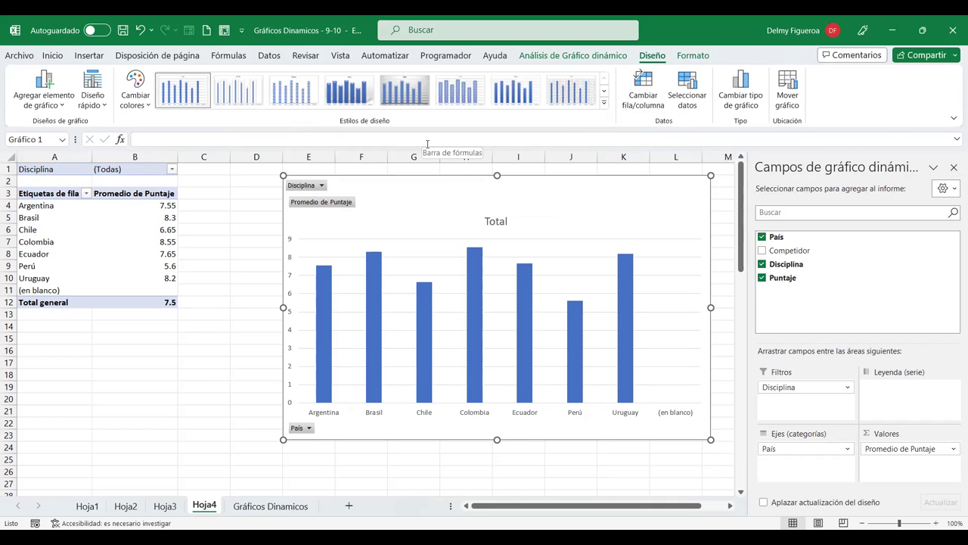
# Step: Apply a Diseño rápido layout with 'Título del eje' titles on both axes and a right-side Total legend
pyautogui.click(62, 107)
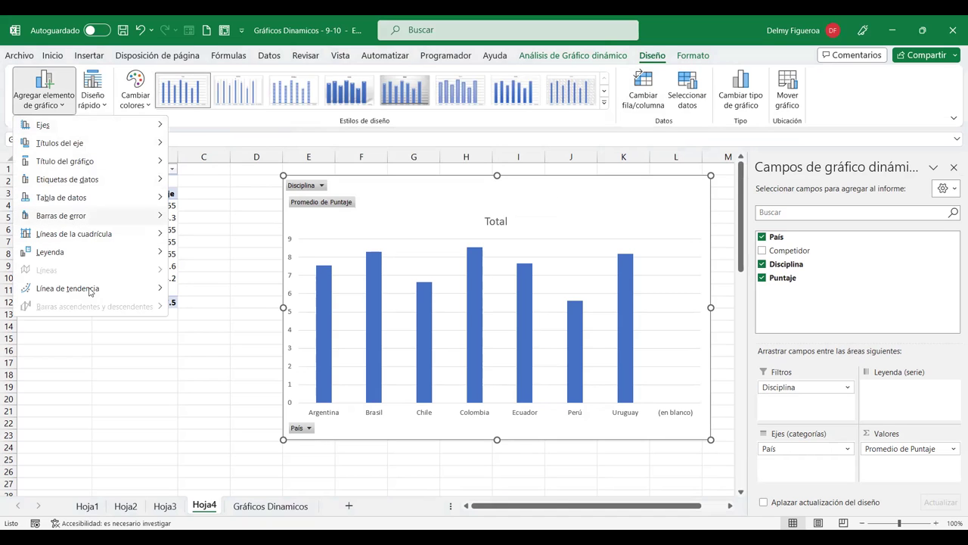
pyautogui.moveTo(90, 291)
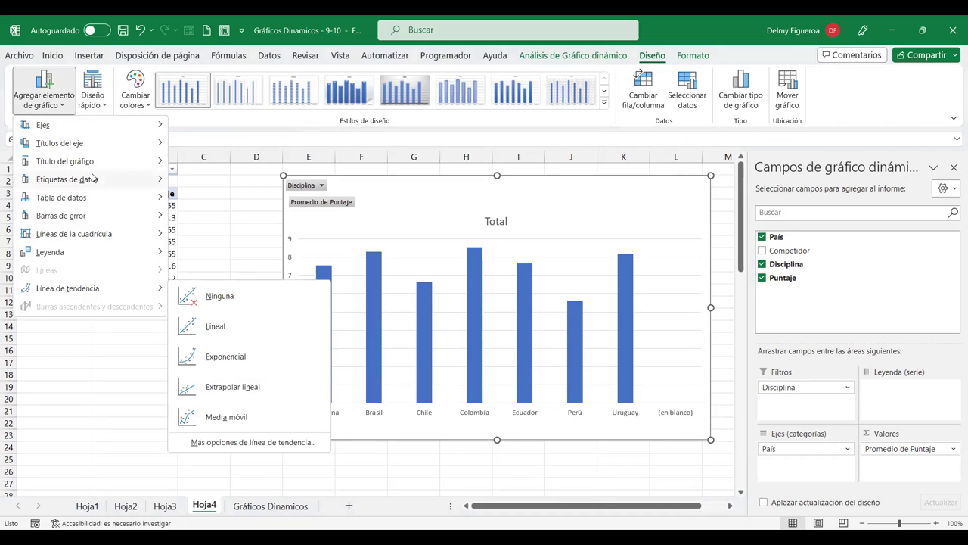
pyautogui.moveTo(93, 179)
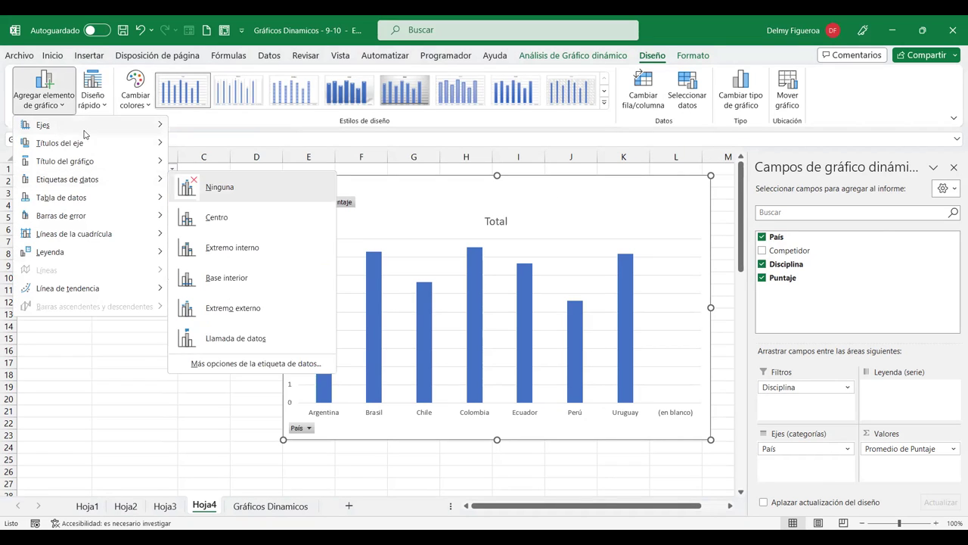
pyautogui.moveTo(85, 128)
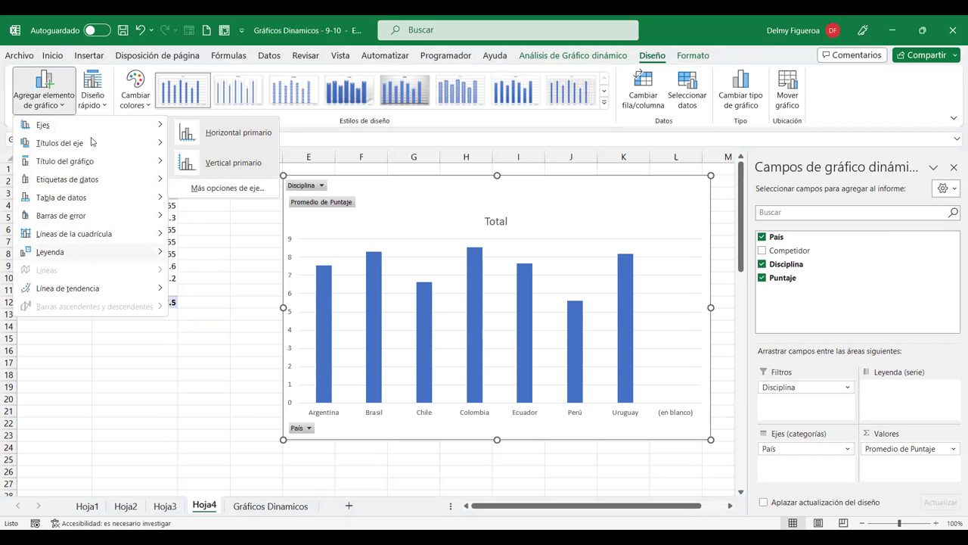
pyautogui.click(100, 106)
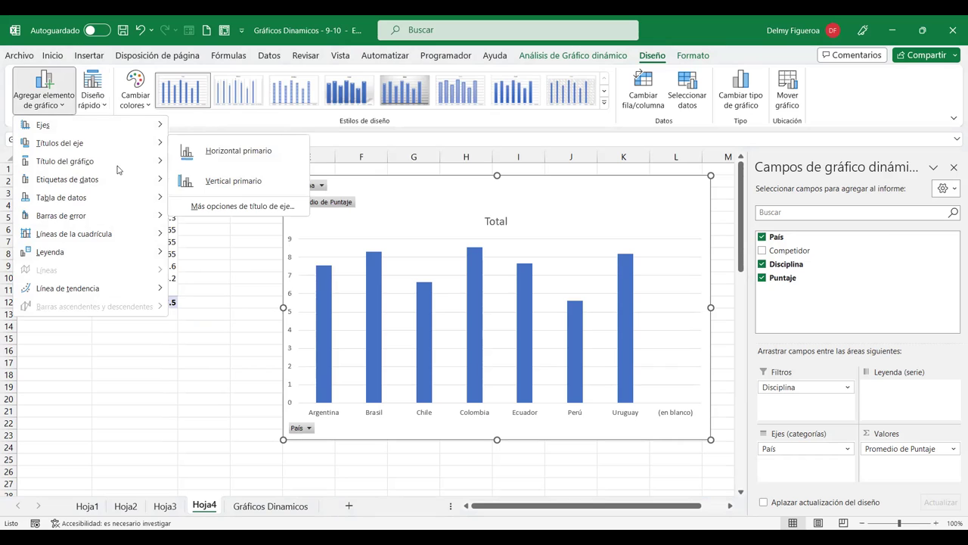
pyautogui.click(131, 164)
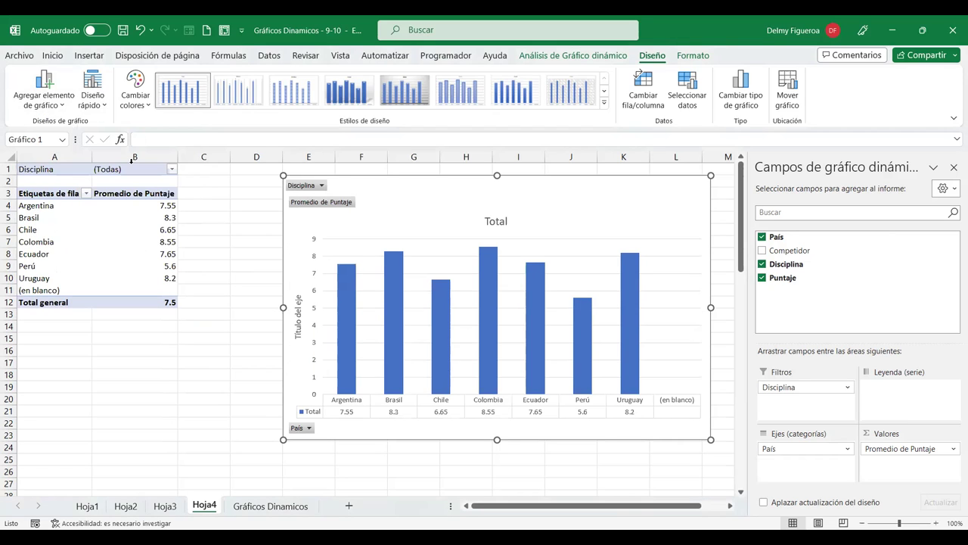
pyautogui.click(104, 110)
pyautogui.click(168, 204)
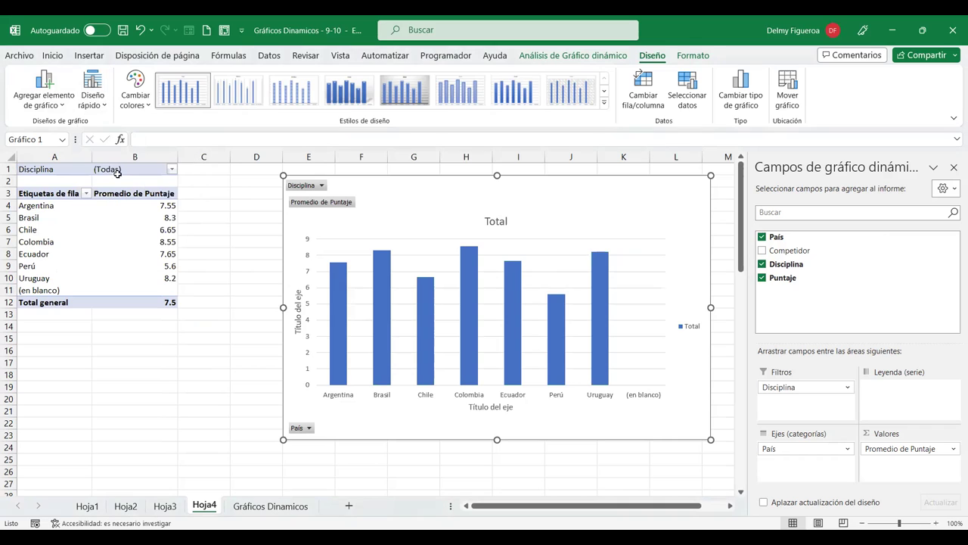
# Step: Recolour the country chart's bars with the orange palette from Cambiar colores
pyautogui.click(121, 91)
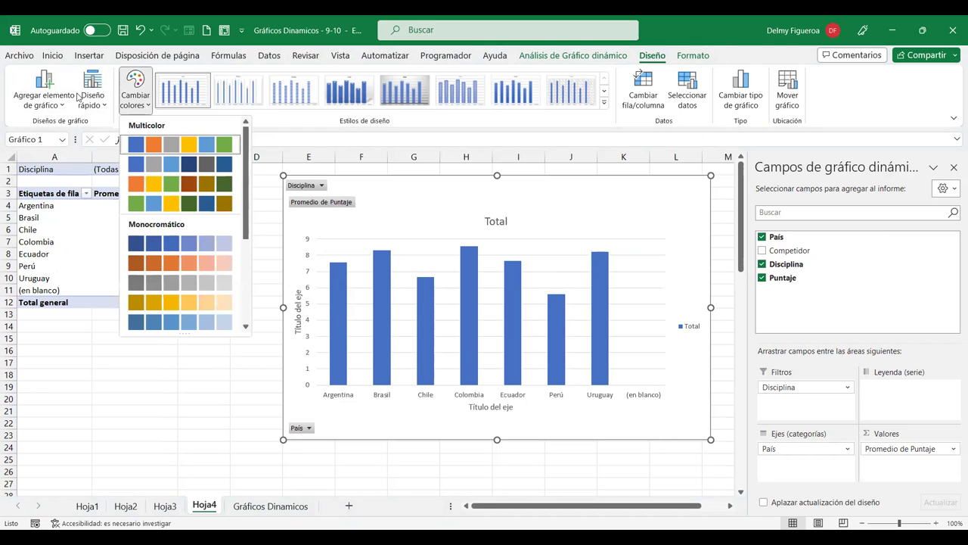
pyautogui.click(101, 99)
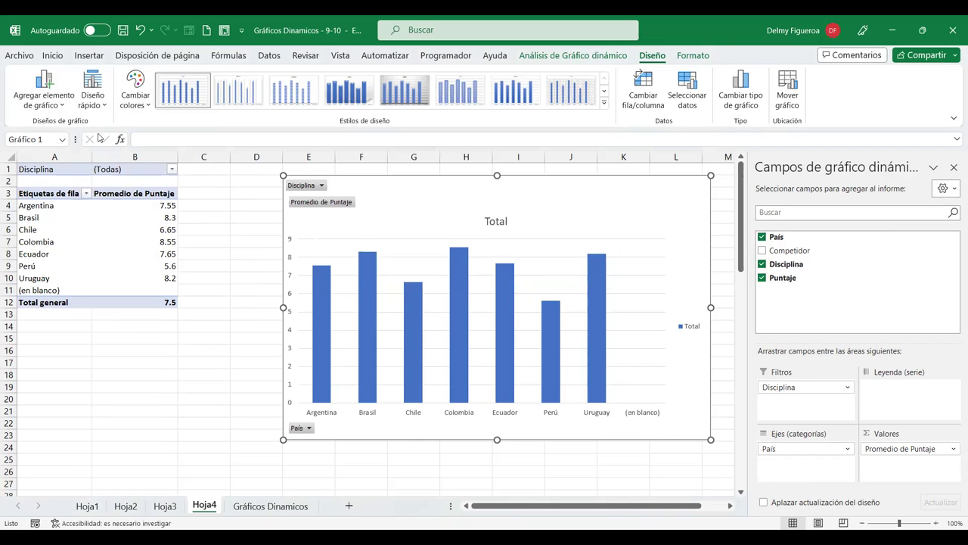
pyautogui.click(149, 104)
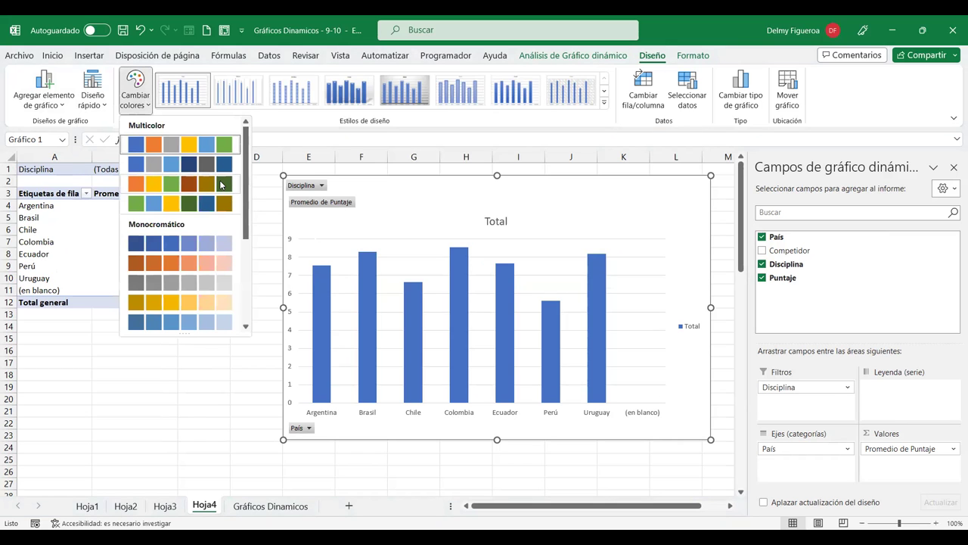
pyautogui.click(222, 184)
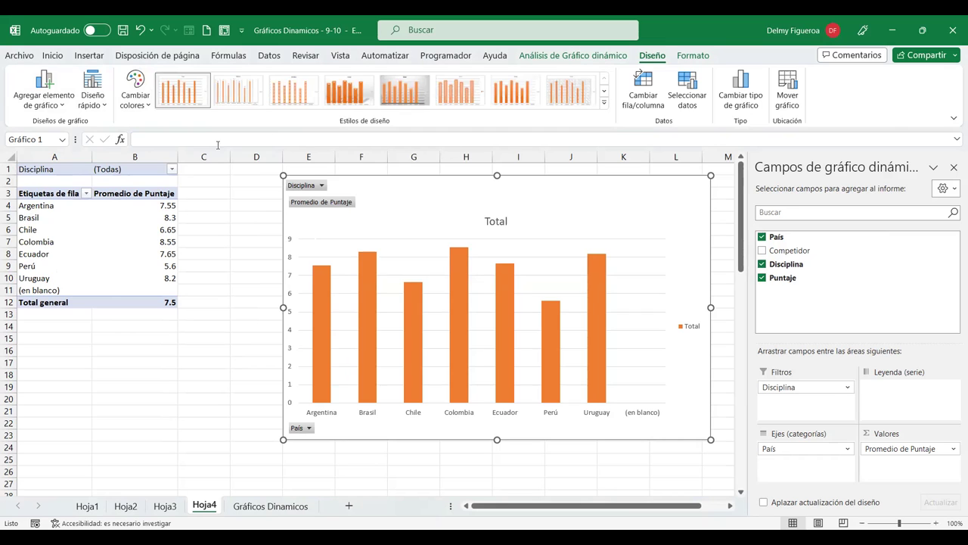
# Step: Apply the dark chart style from the styles gallery, keeping it after previewing a lighter one
pyautogui.click(604, 105)
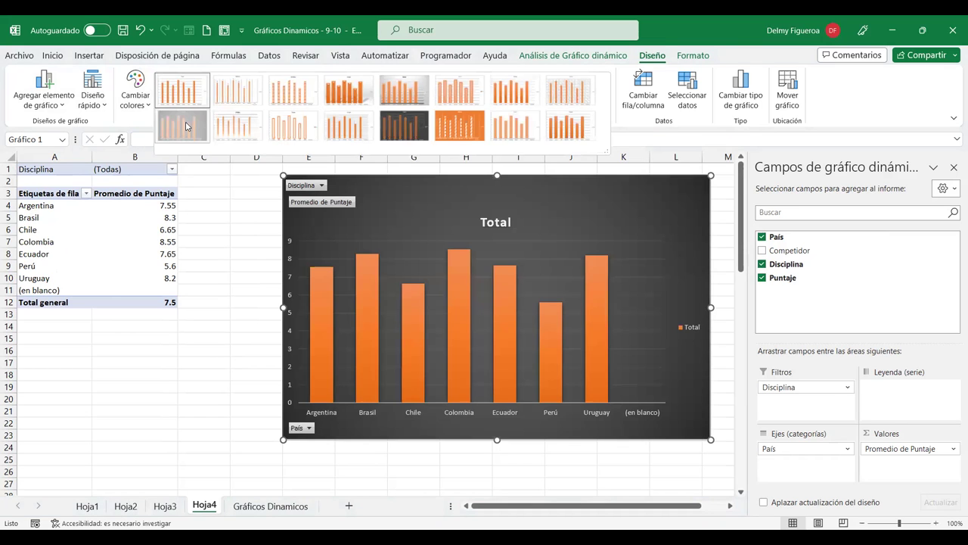
pyautogui.click(187, 126)
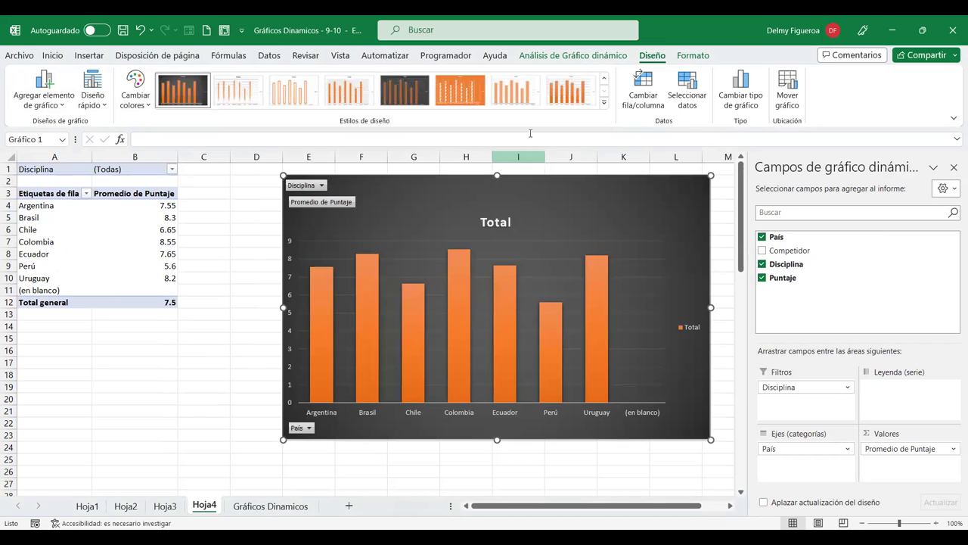
pyautogui.click(604, 105)
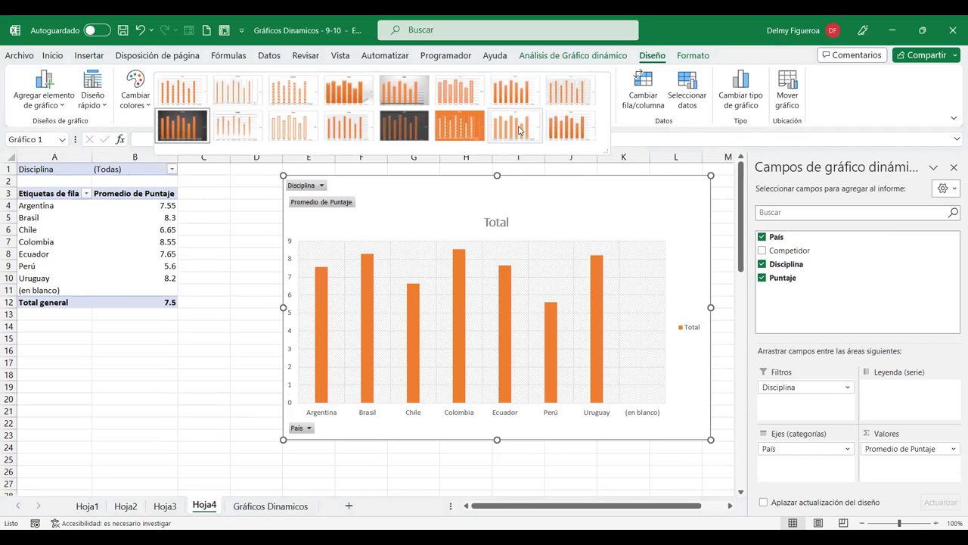
pyautogui.click(519, 130)
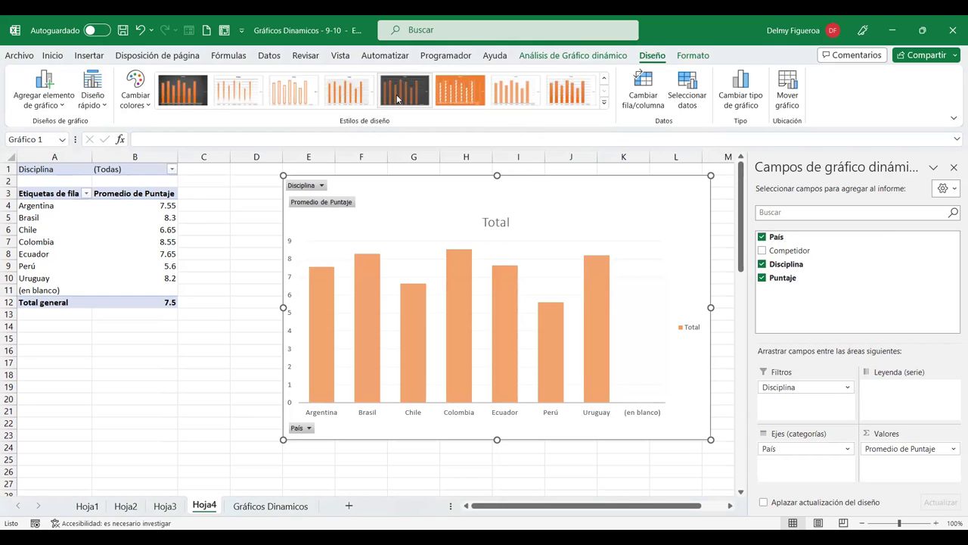
pyautogui.click(189, 94)
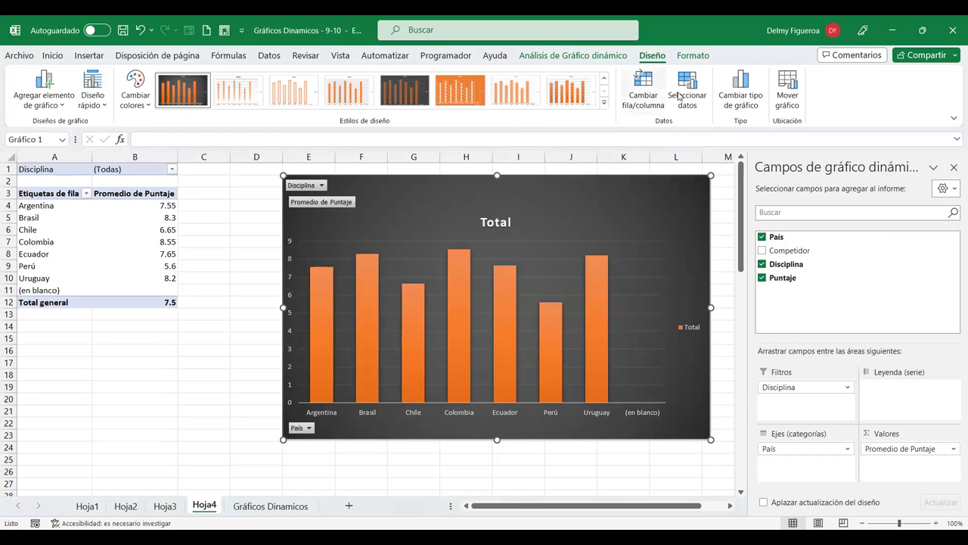
pyautogui.click(655, 96)
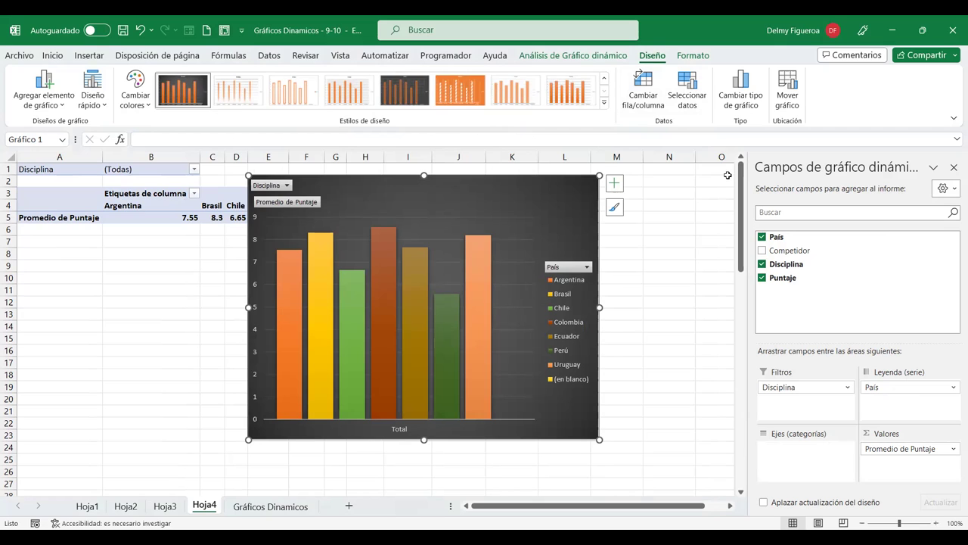
pyautogui.click(688, 78)
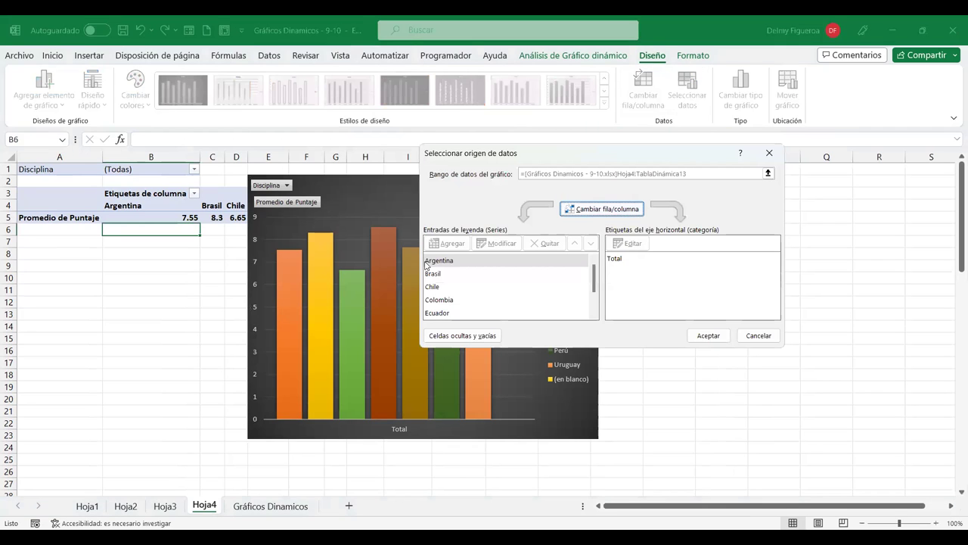
pyautogui.click(633, 207)
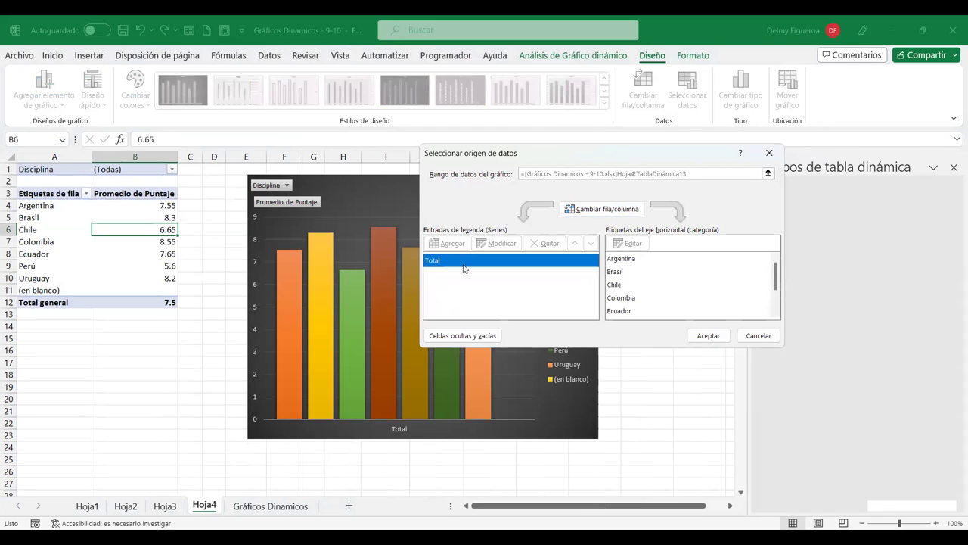
pyautogui.click(708, 336)
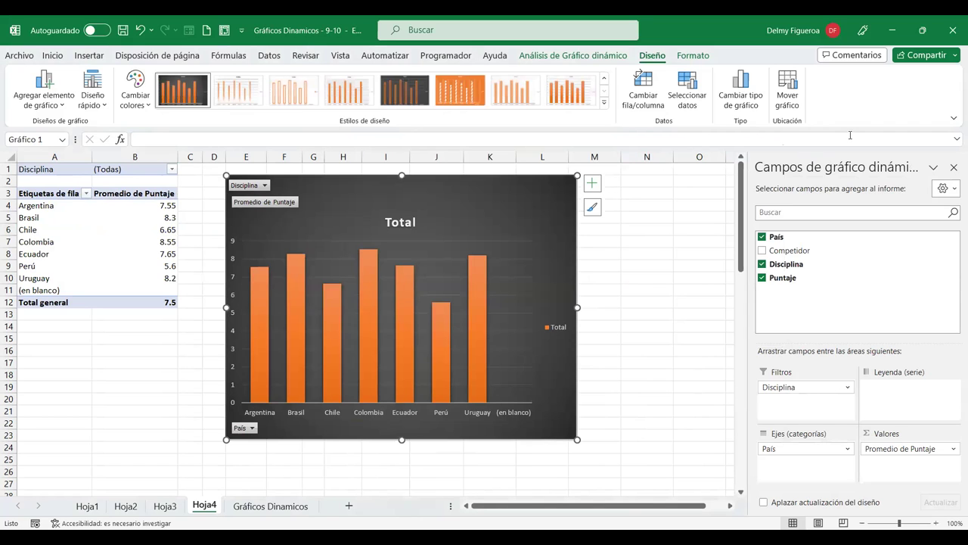
# Step: Change the Hoja4 country chart to the Barras agrupadas type after previewing other chart types
pyautogui.click(740, 89)
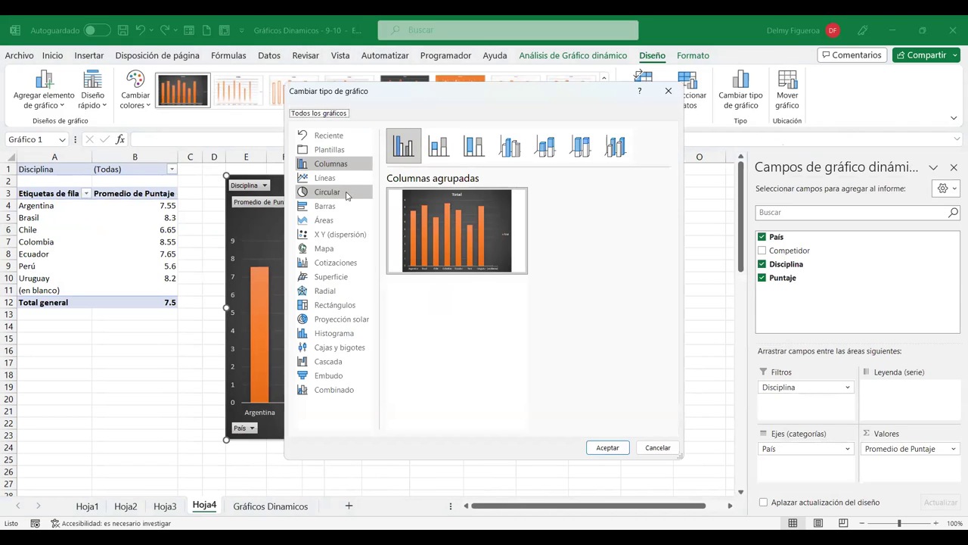
pyautogui.click(328, 192)
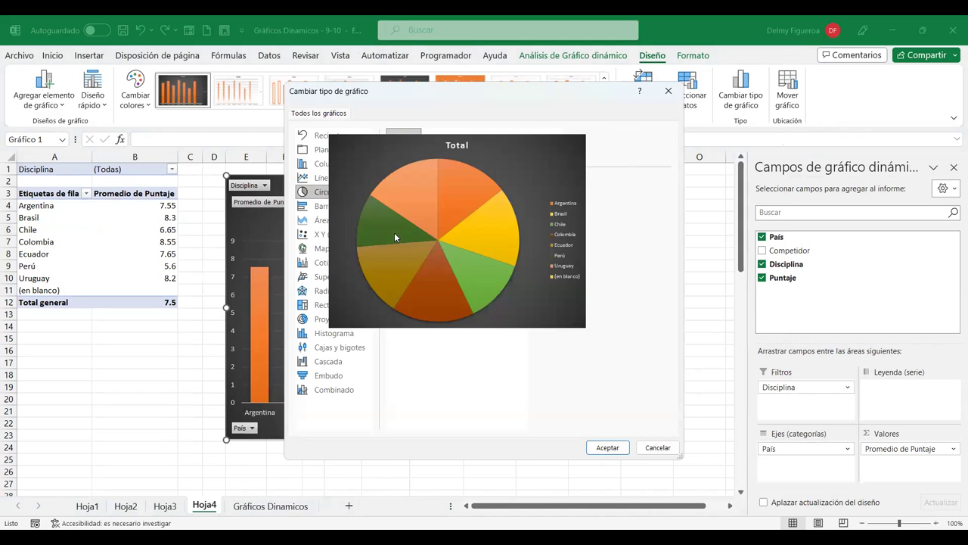
pyautogui.click(333, 335)
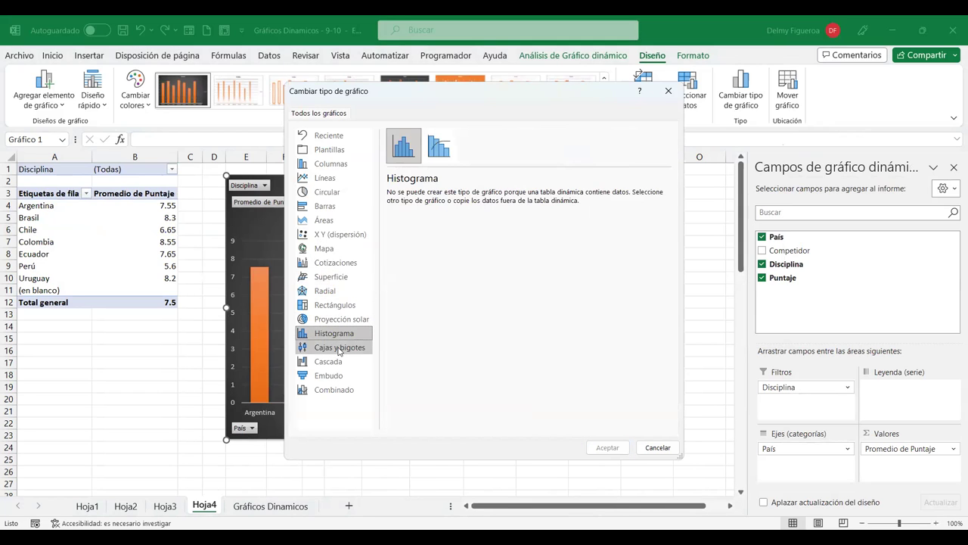
pyautogui.click(338, 376)
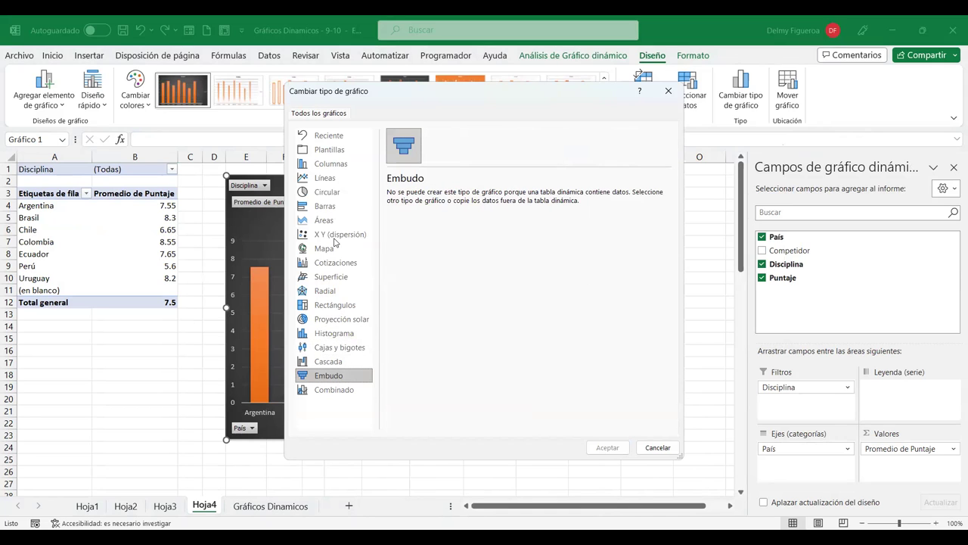
pyautogui.click(332, 195)
pyautogui.click(330, 181)
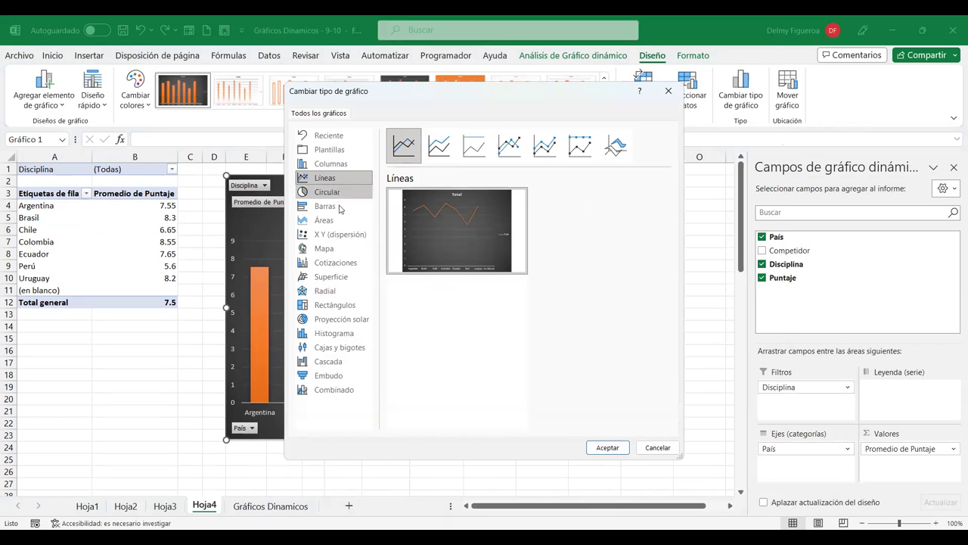
pyautogui.click(340, 209)
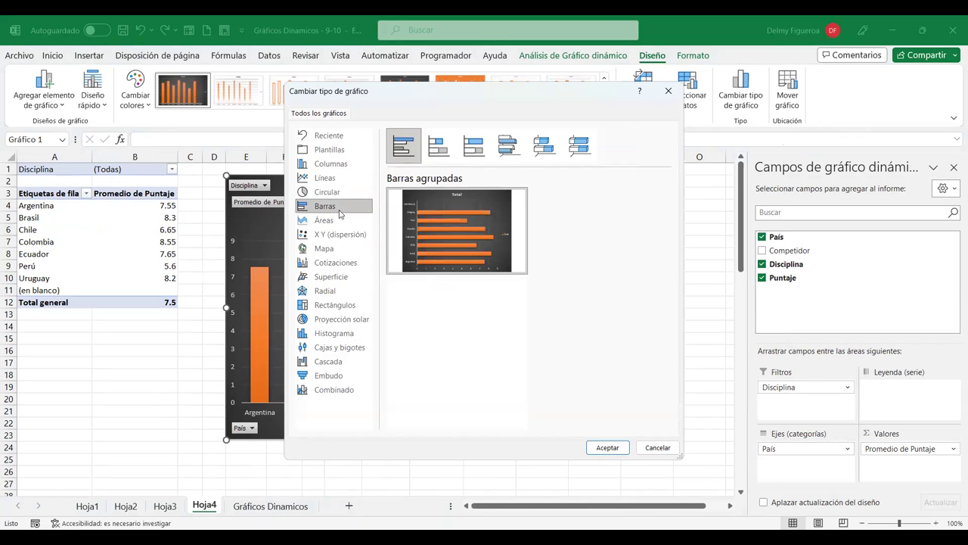
pyautogui.click(606, 448)
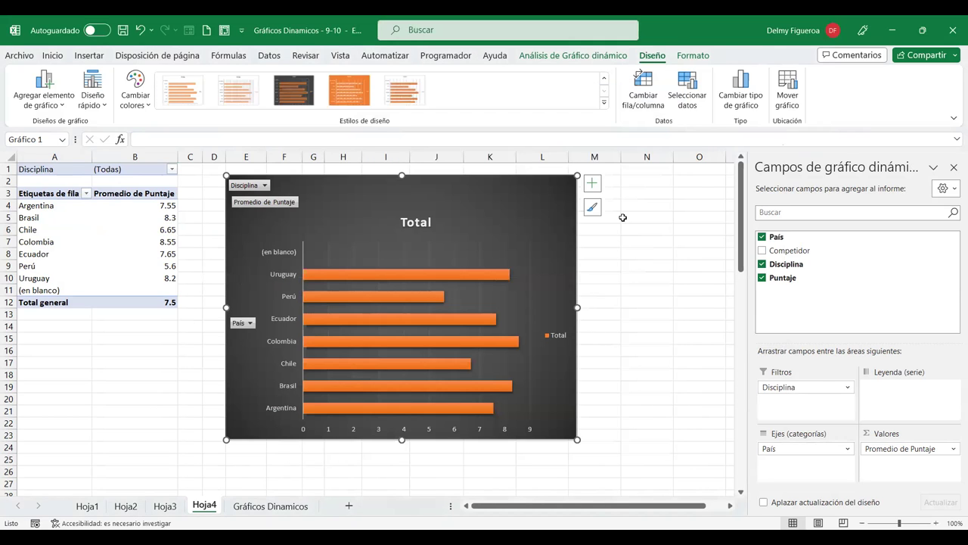
# Step: Delete the Total legend, then select Eje Horizontal from the Formato chart-element list
pyautogui.click(556, 336)
pyautogui.press('Delete')
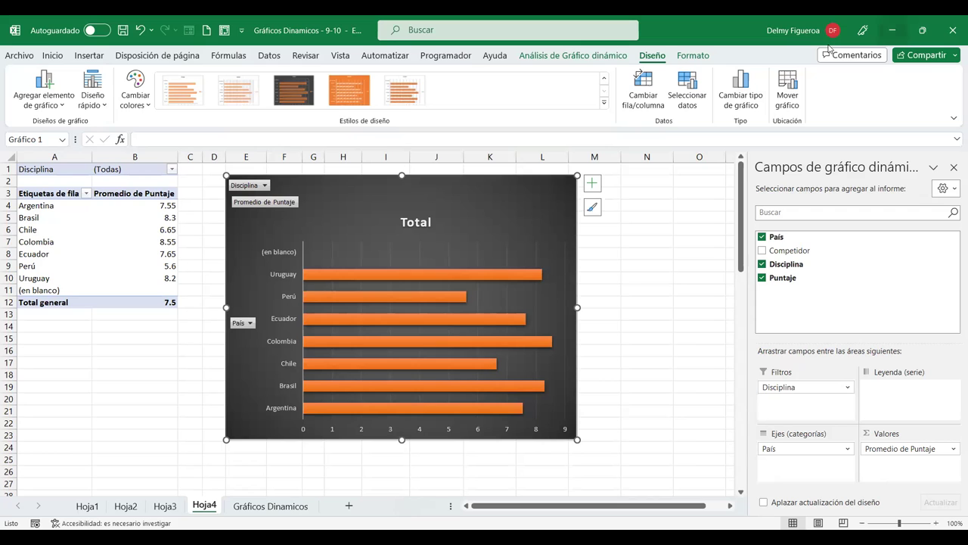
pyautogui.click(692, 58)
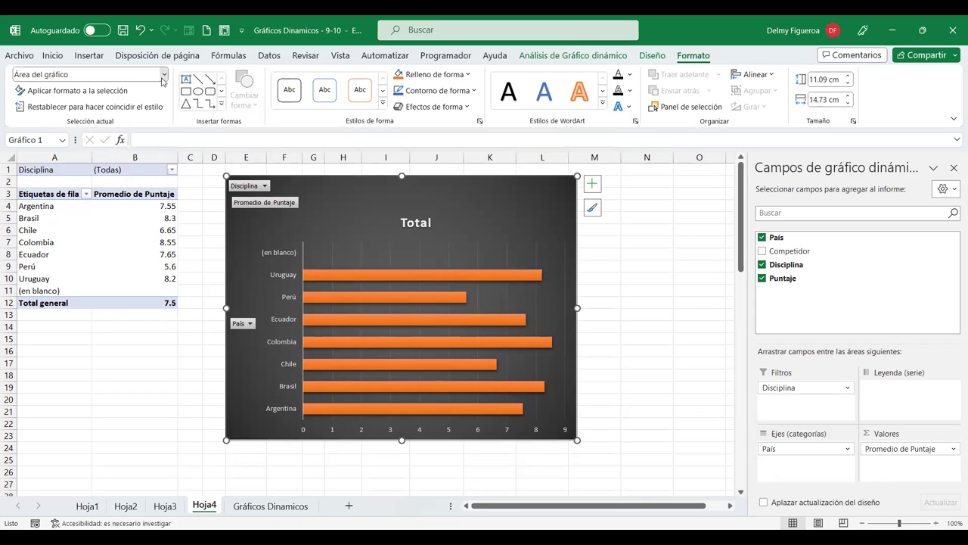
pyautogui.click(163, 74)
pyautogui.click(83, 168)
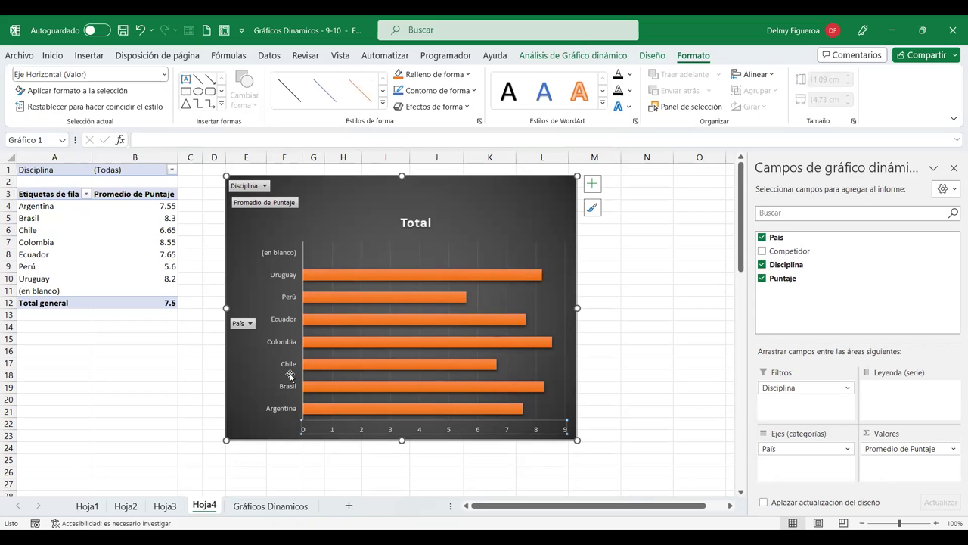
# Step: Select Área del gráfico from the element list and open its formatting settings
pyautogui.click(164, 74)
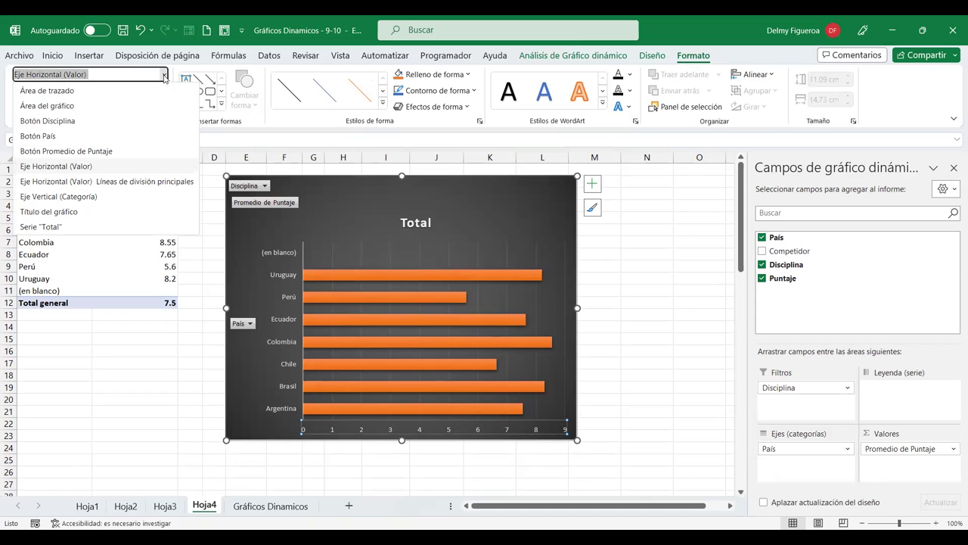
pyautogui.click(72, 105)
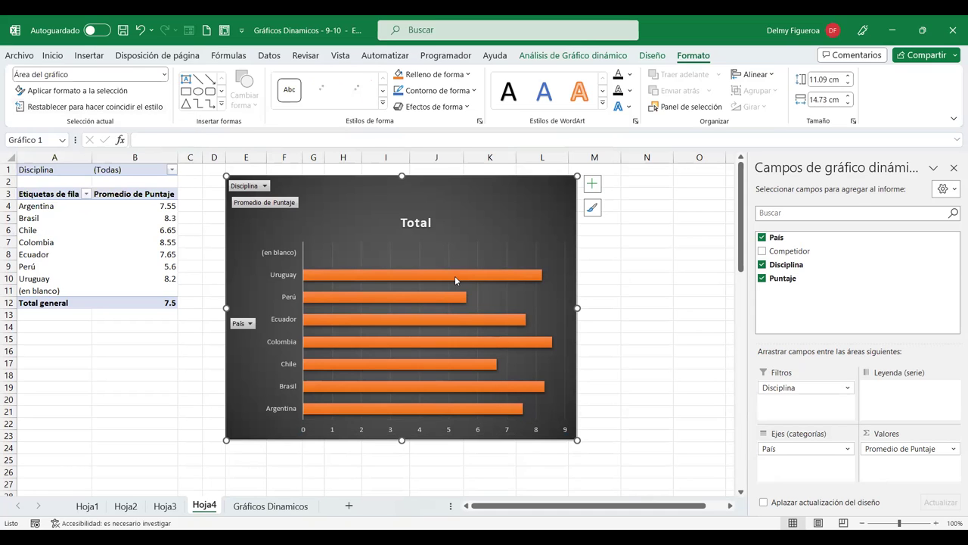
pyautogui.click(83, 91)
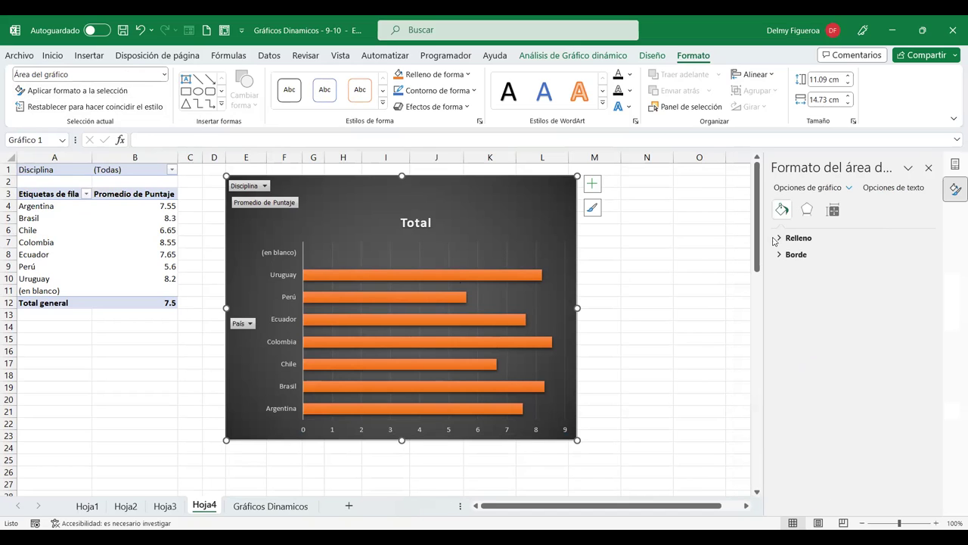
# Step: Review the chart area's Relleno, Borde and Efectos, then expand Tamaño (11.09 × 14.73 cm) and Propiedades
pyautogui.click(798, 238)
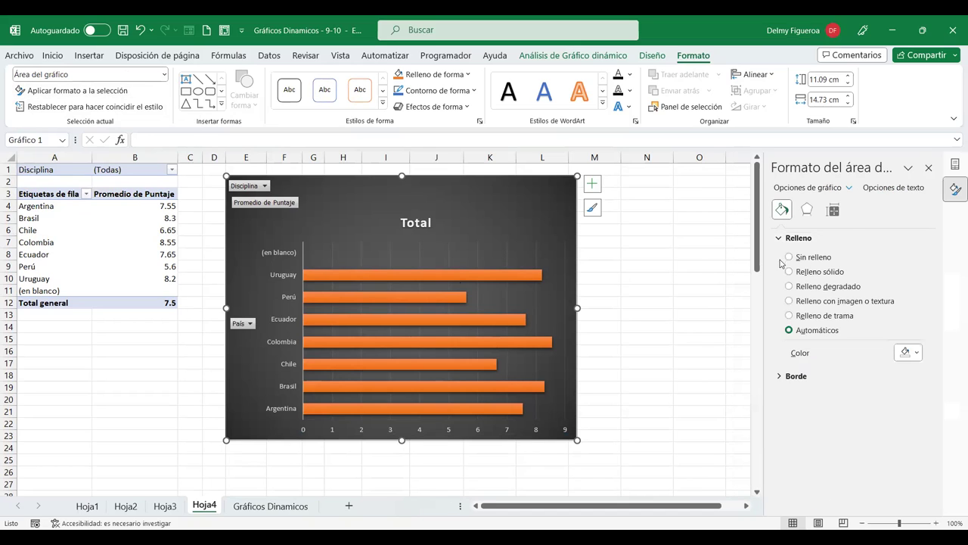
pyautogui.click(785, 378)
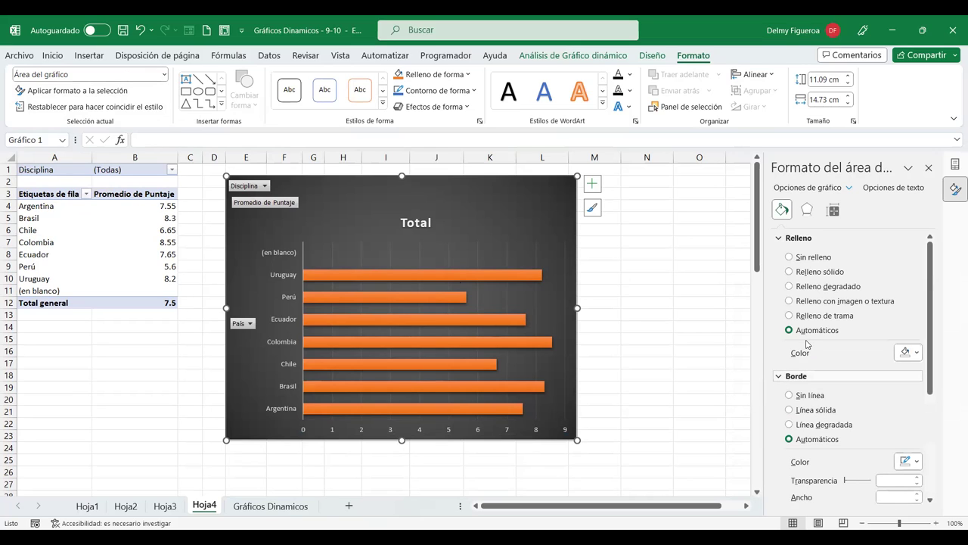
pyautogui.click(804, 211)
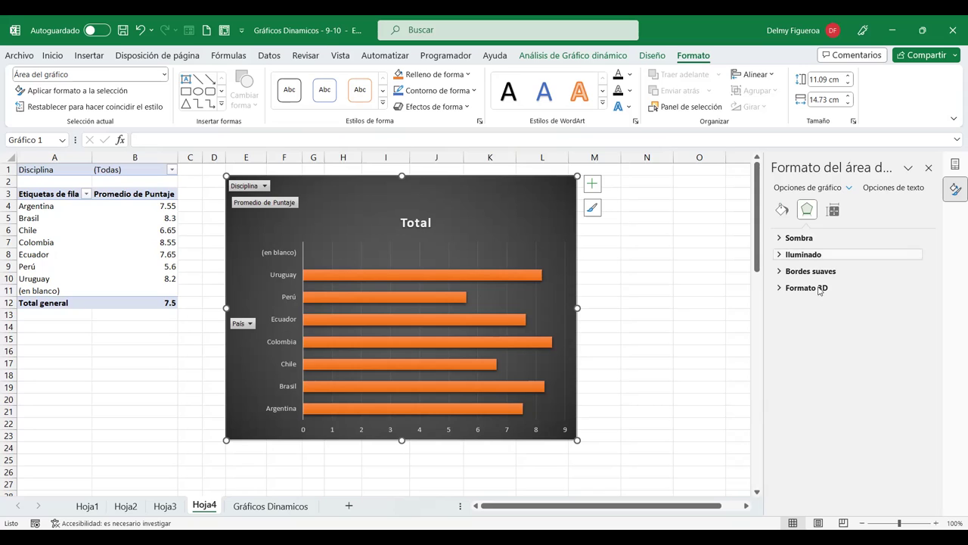
pyautogui.click(833, 211)
pyautogui.click(801, 237)
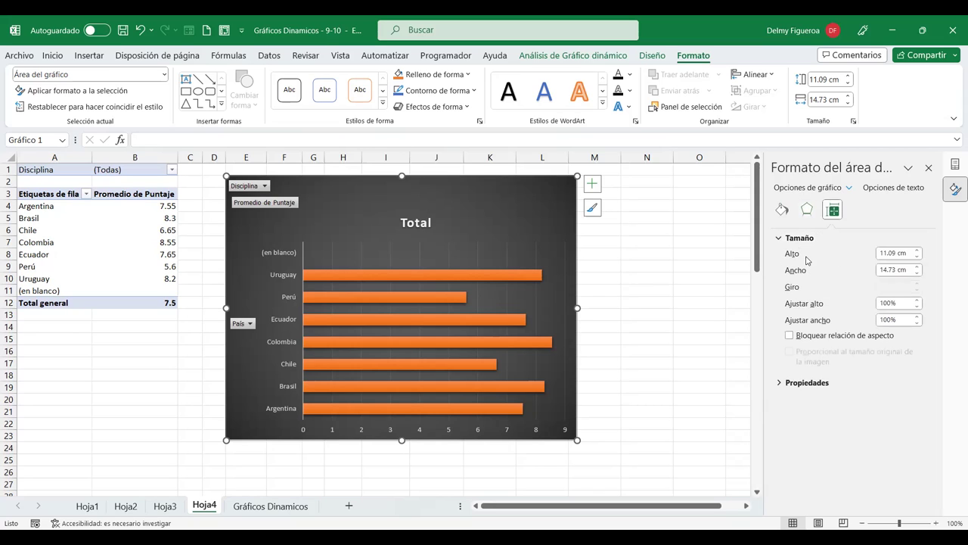
pyautogui.click(820, 382)
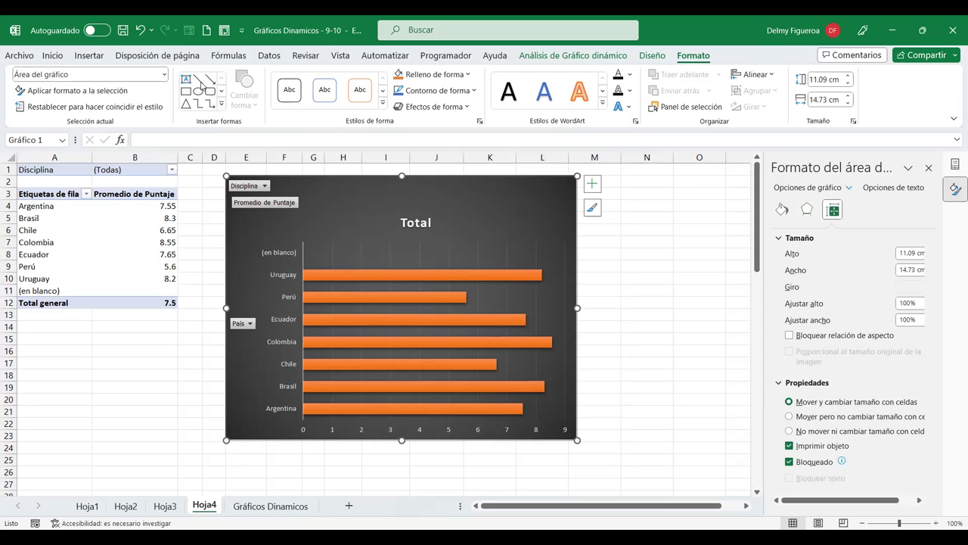
pyautogui.click(384, 106)
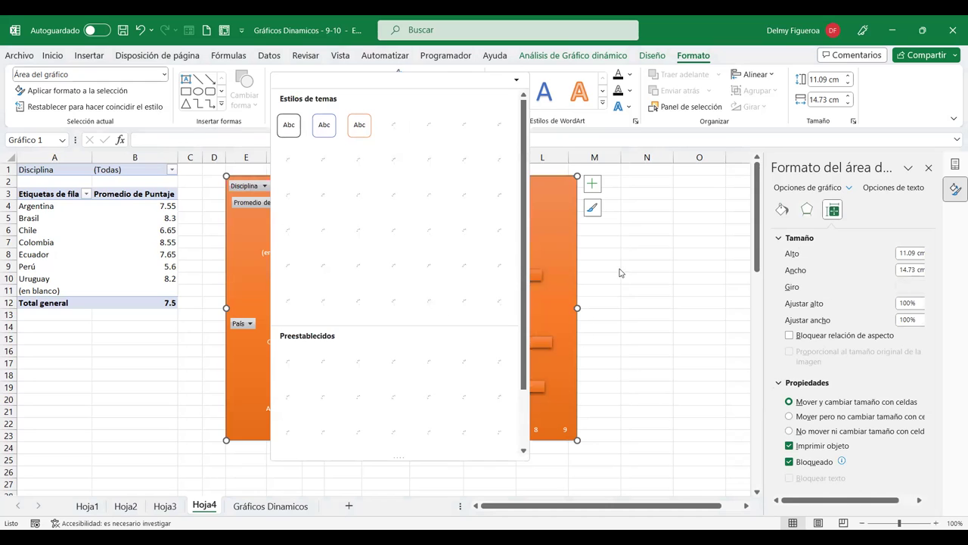
pyautogui.click(497, 242)
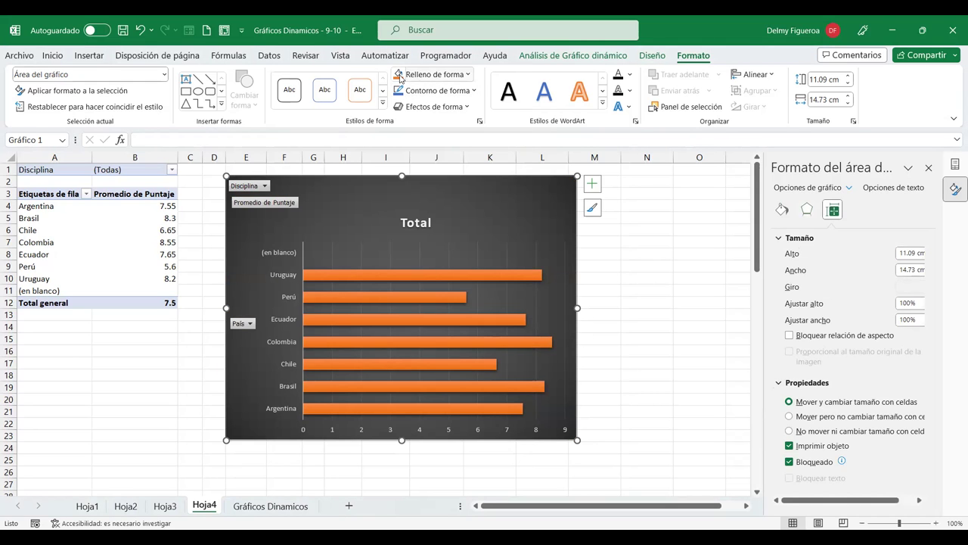
pyautogui.click(468, 107)
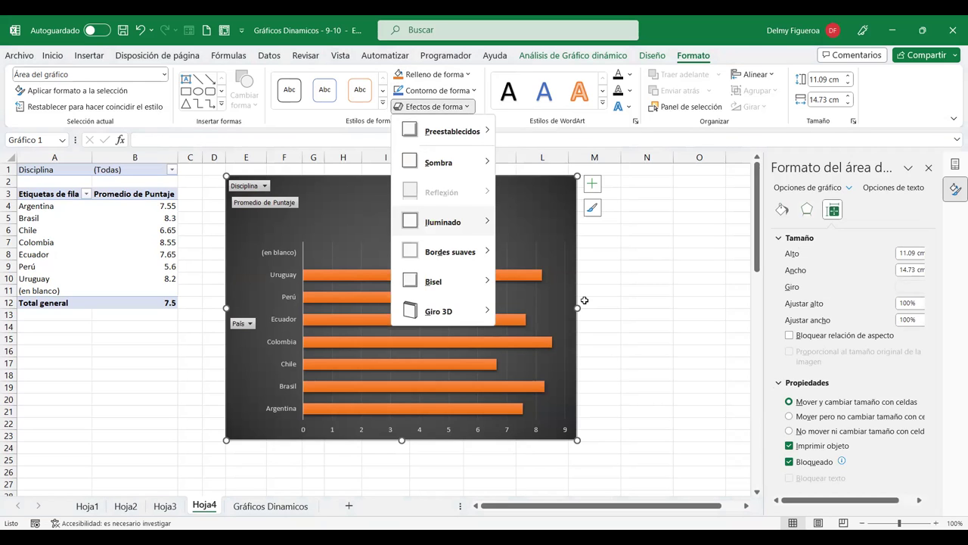
pyautogui.press('Escape')
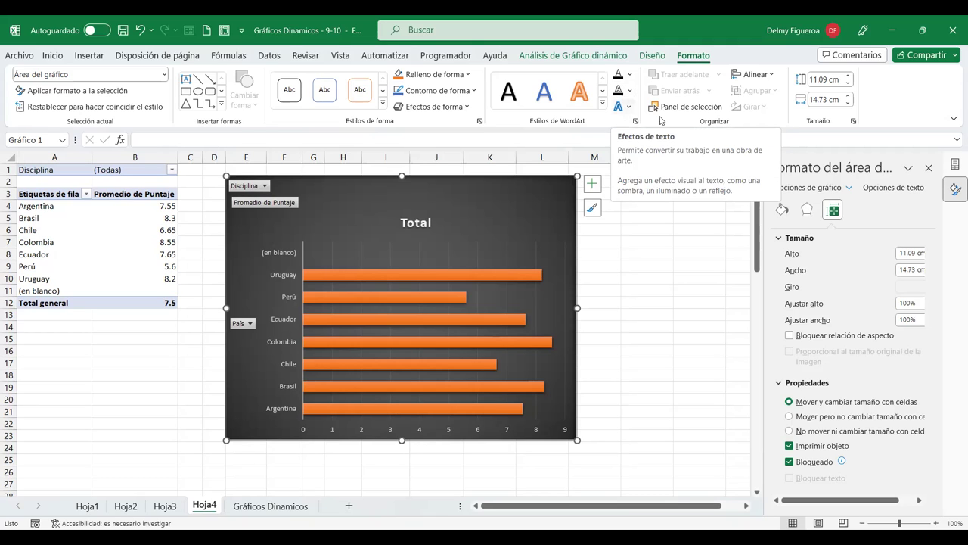
pyautogui.click(633, 107)
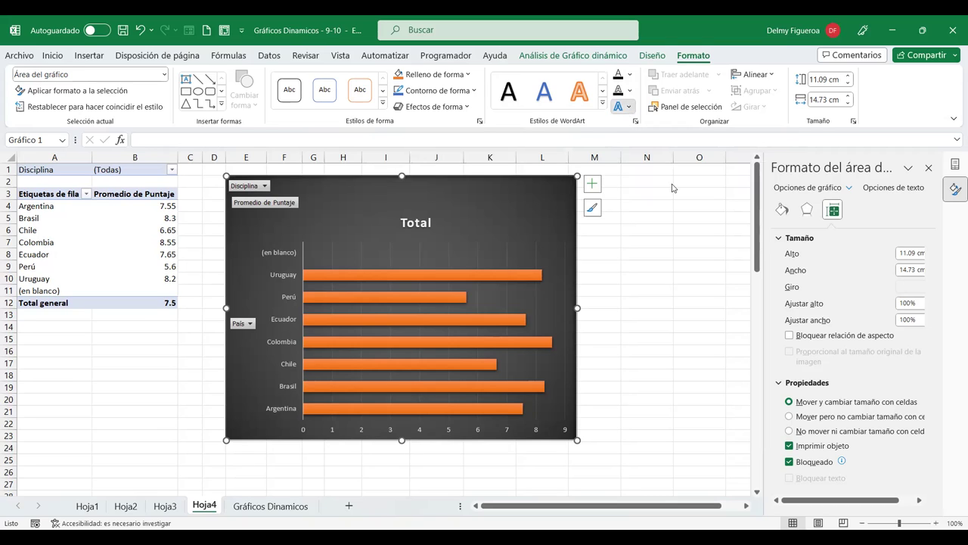
pyautogui.click(763, 80)
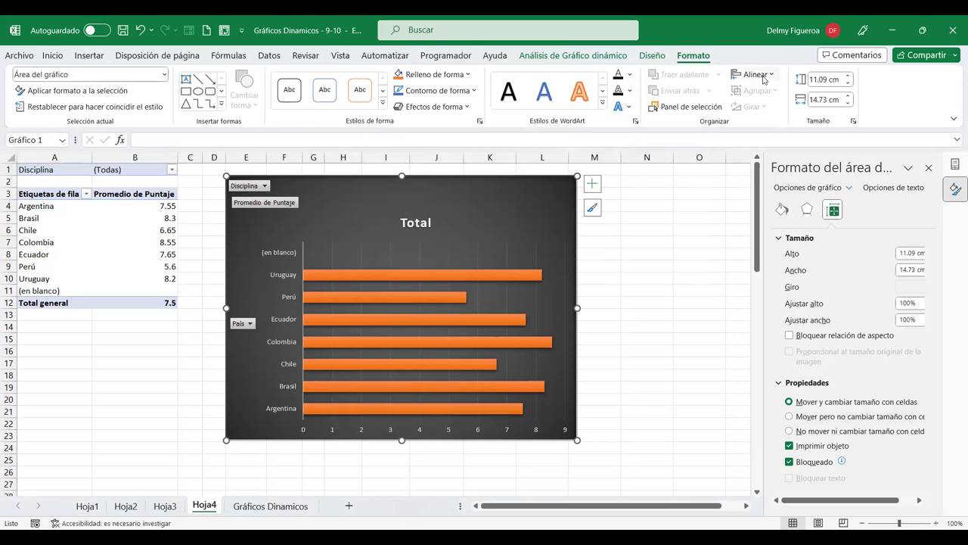
# Step: Deselect the chart, look over the Gráficos Dinamicos sheet, then move to Hoja1
pyautogui.click(659, 263)
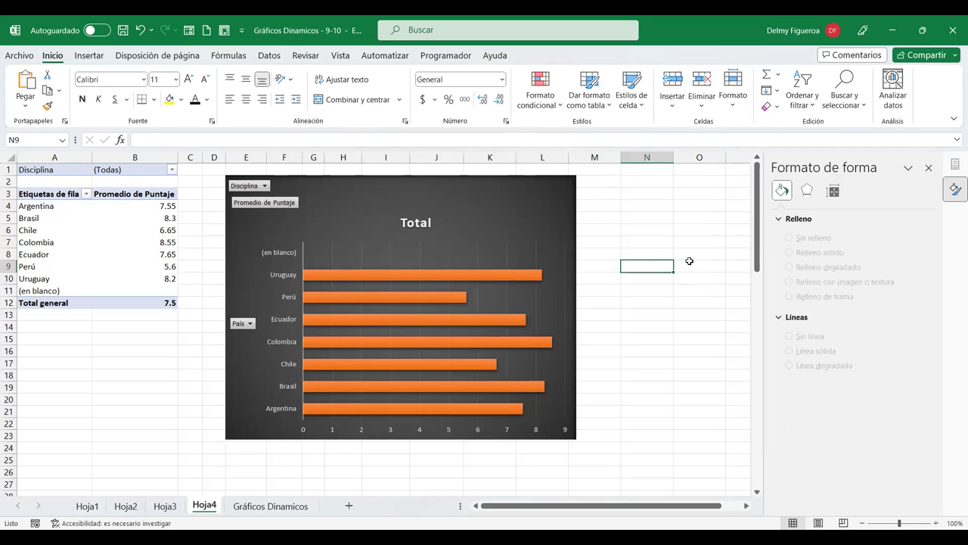
pyautogui.click(115, 437)
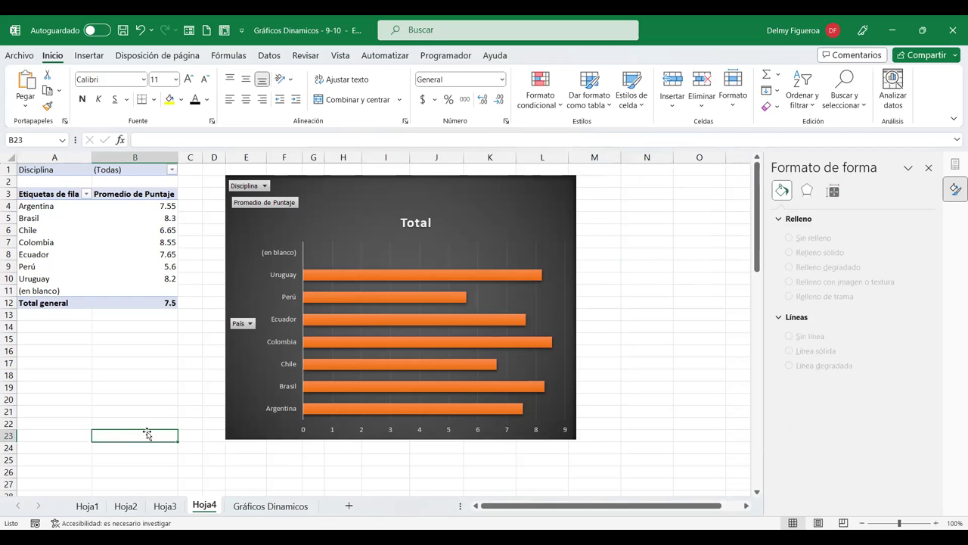
pyautogui.click(262, 509)
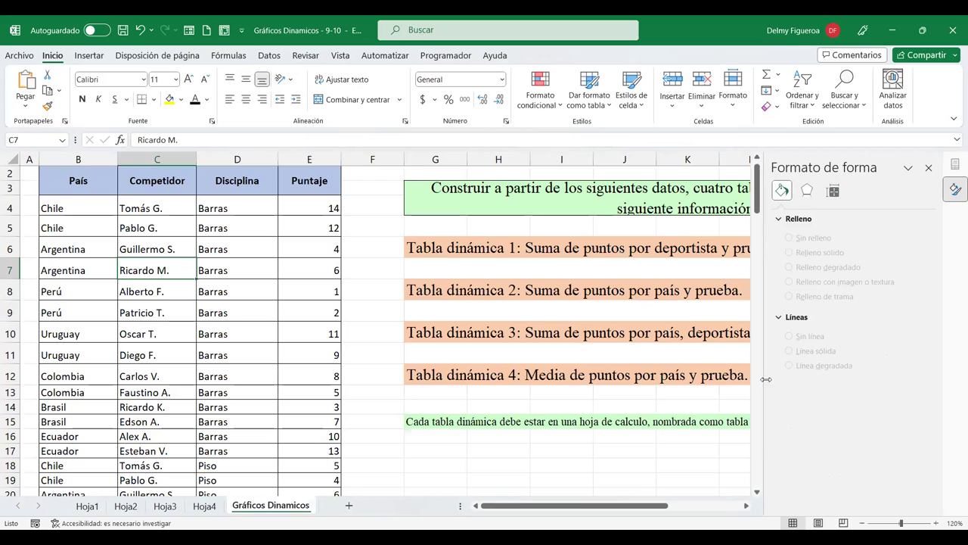
pyautogui.click(746, 507)
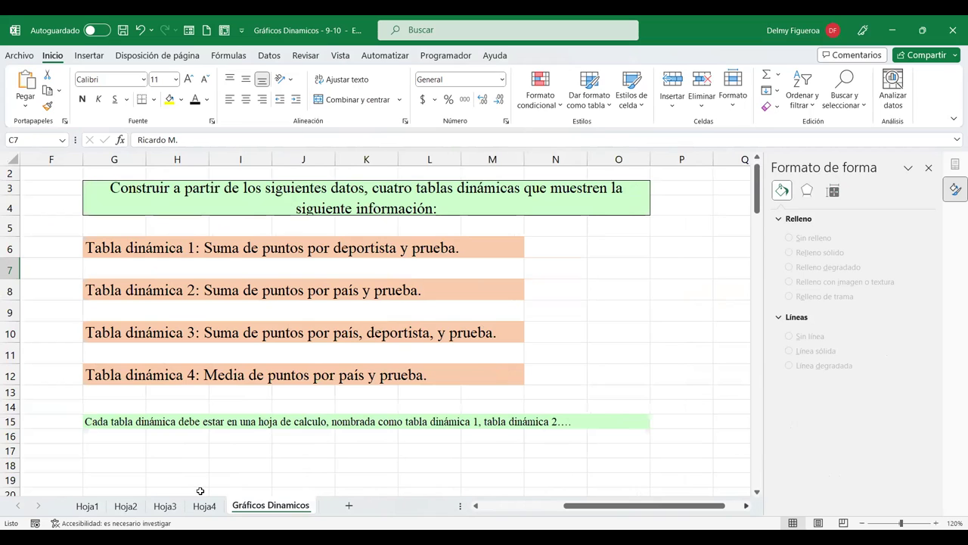
pyautogui.click(87, 507)
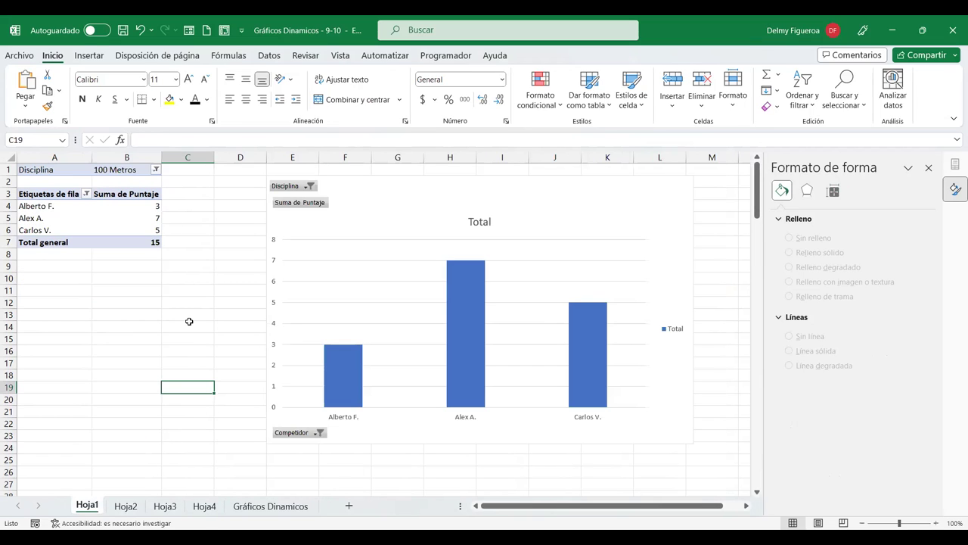
# Step: Use Mover gráfico to put the Hoja1 100 Metros chart on a new sheet, Gráfico1
pyautogui.click(381, 252)
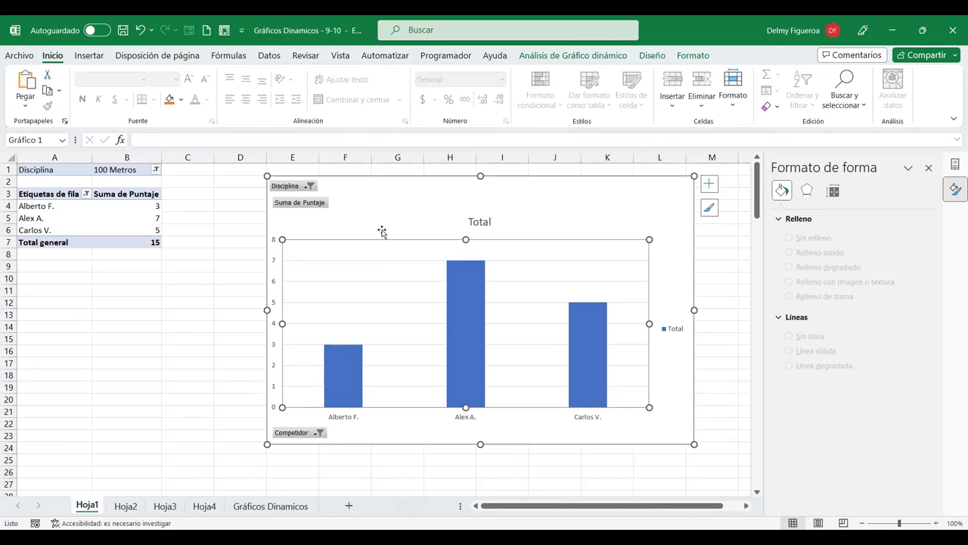
pyautogui.click(382, 230)
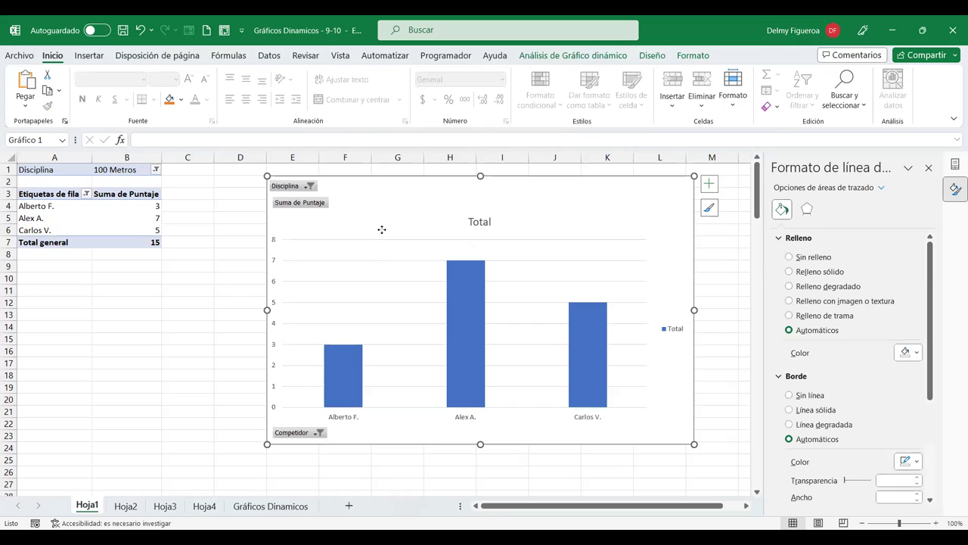
pyautogui.rightClick(383, 232)
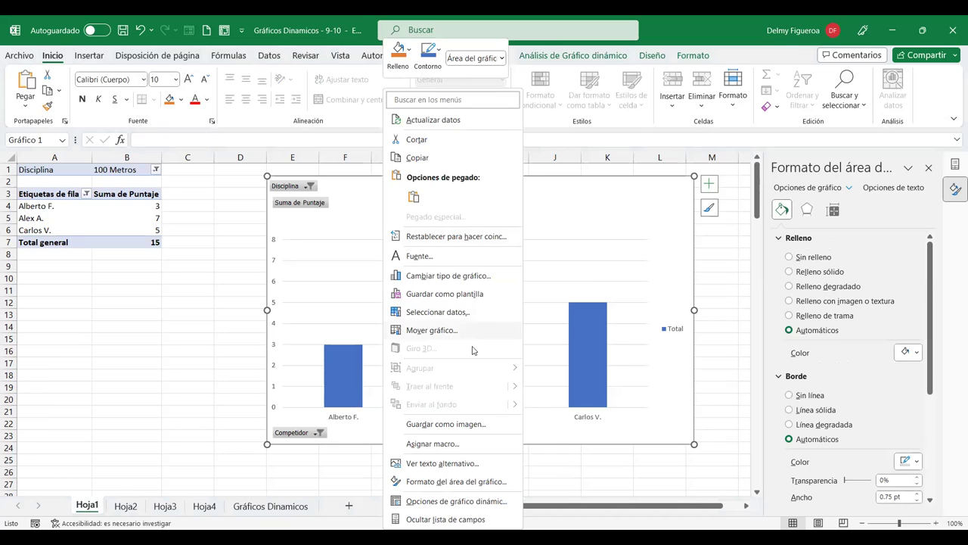
pyautogui.press('Return')
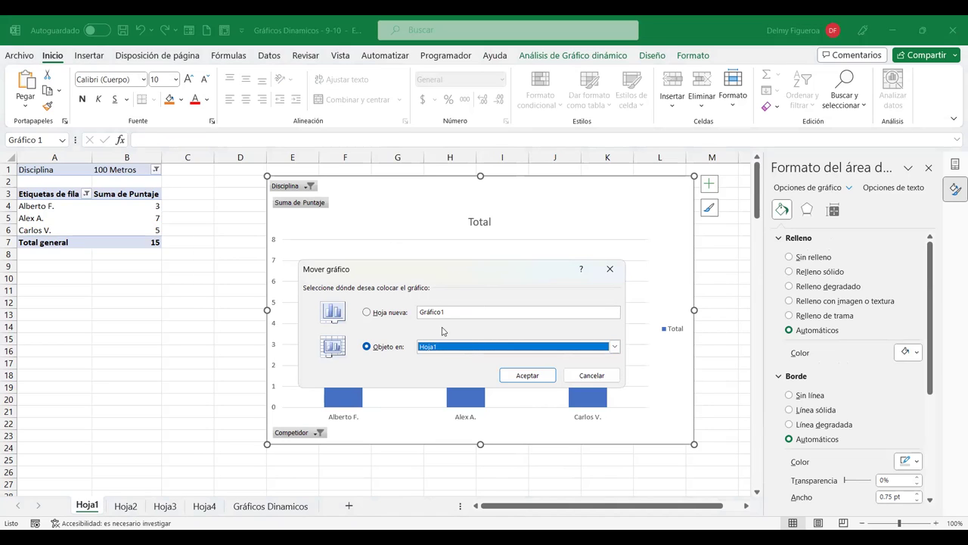
pyautogui.click(460, 311)
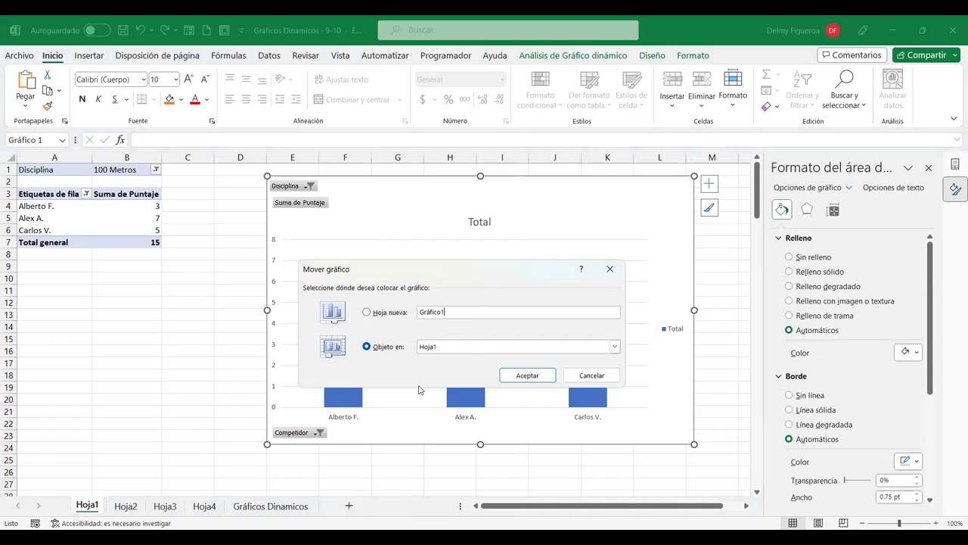
pyautogui.click(386, 315)
pyautogui.click(541, 377)
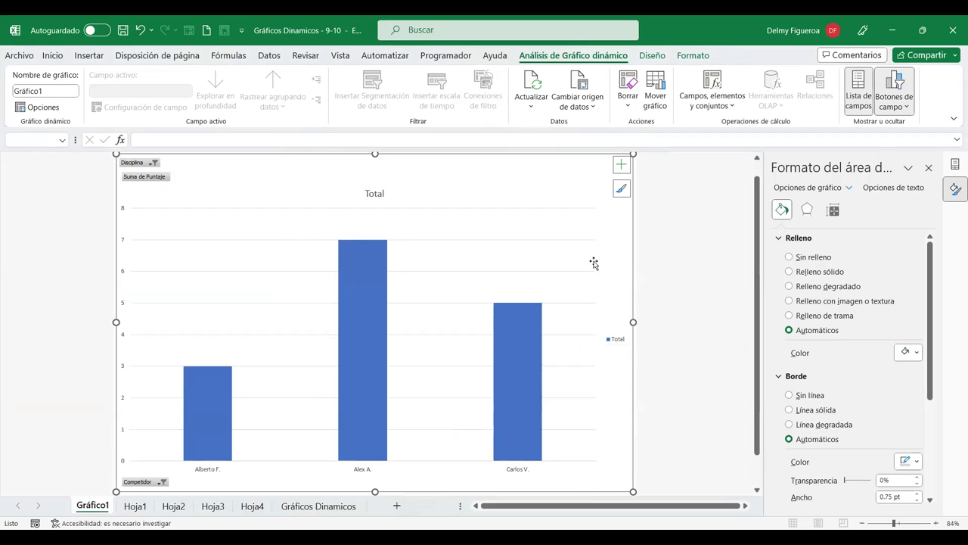
pyautogui.moveTo(338, 454)
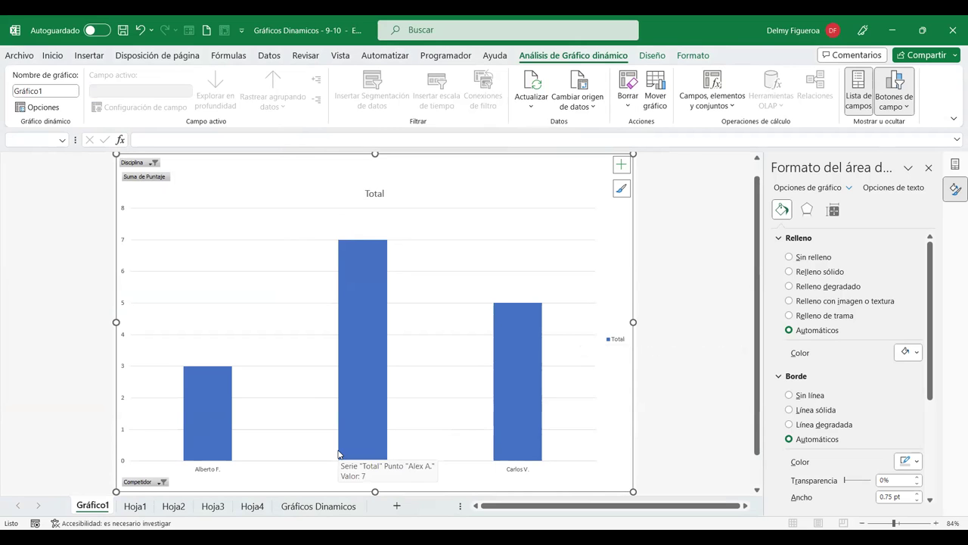
pyautogui.click(144, 510)
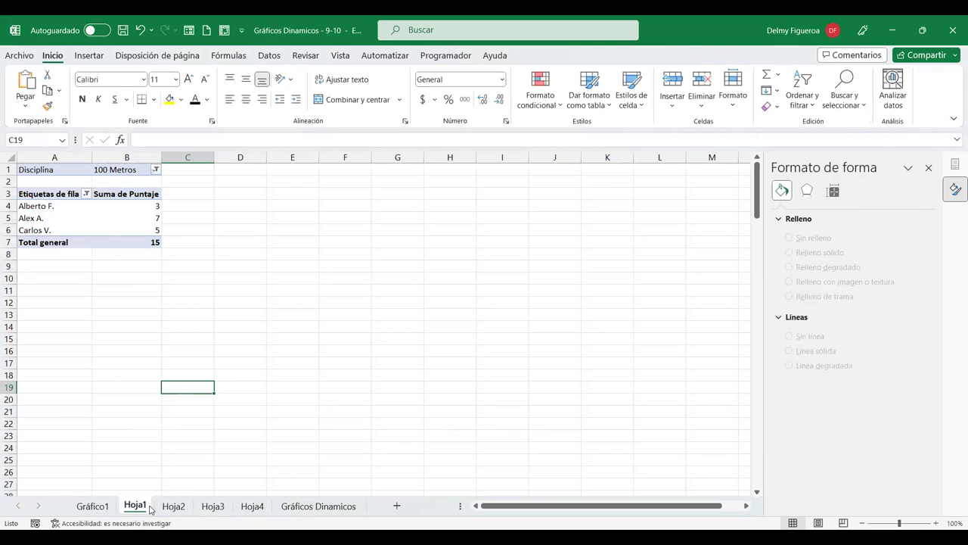
pyautogui.click(139, 253)
pyautogui.moveTo(140, 230); pyautogui.dragTo(146, 225)
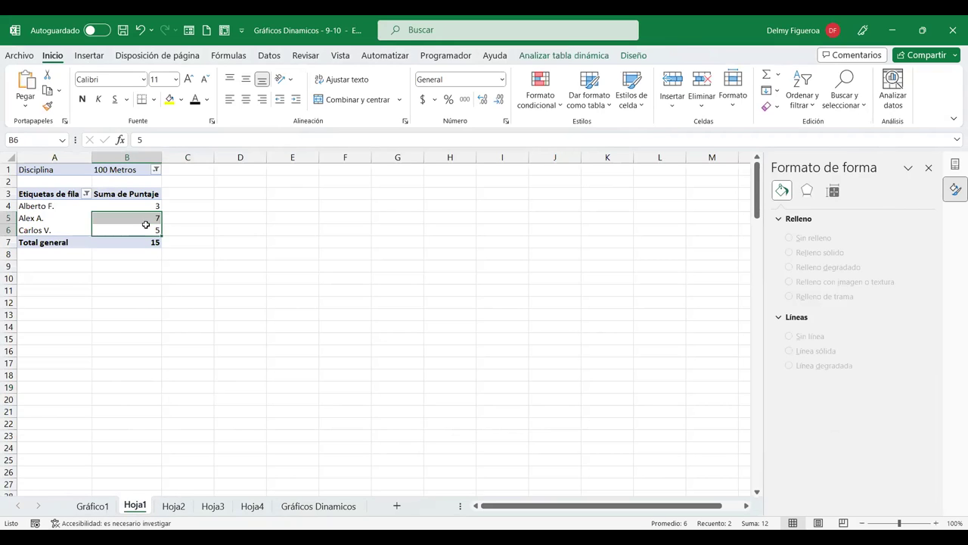
pyautogui.click(96, 205)
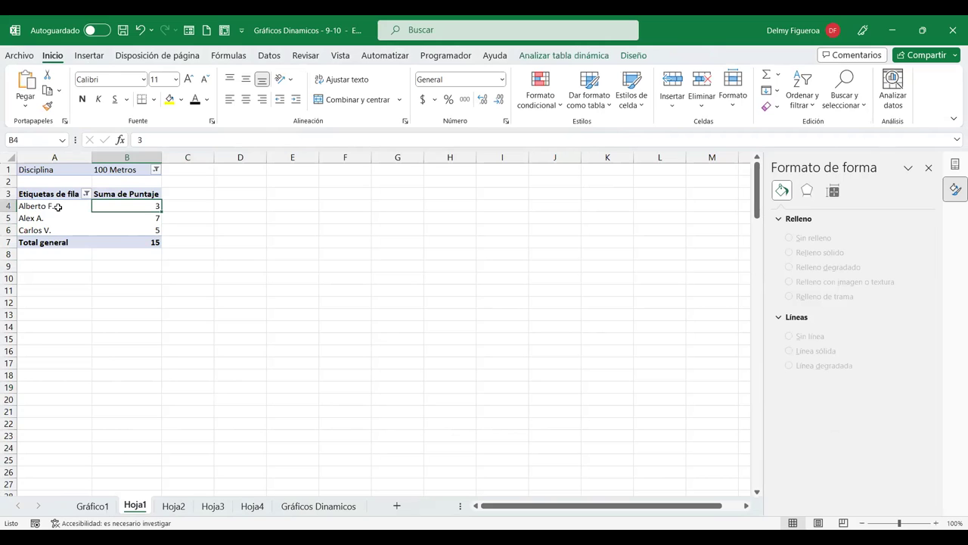
pyautogui.press('Left')
pyautogui.click(567, 57)
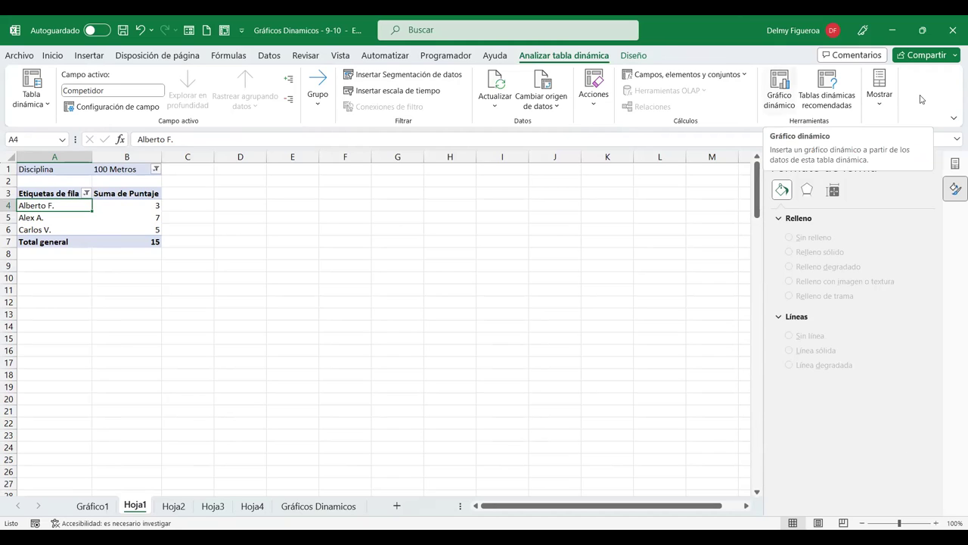
# Step: Insert a Columnas agrupadas pivot chart of the 100 Metros scores and enlarge it beside the table
pyautogui.click(881, 102)
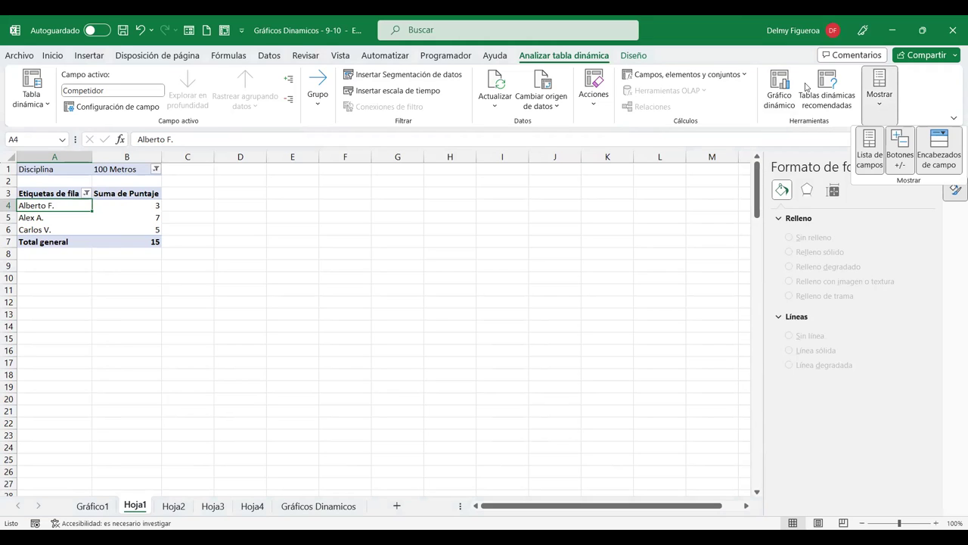
pyautogui.click(779, 83)
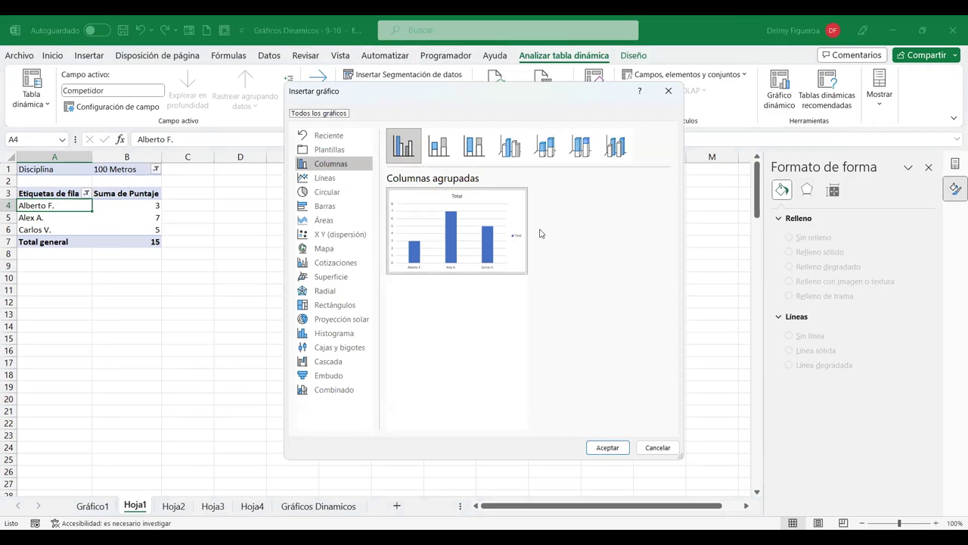
pyautogui.click(609, 448)
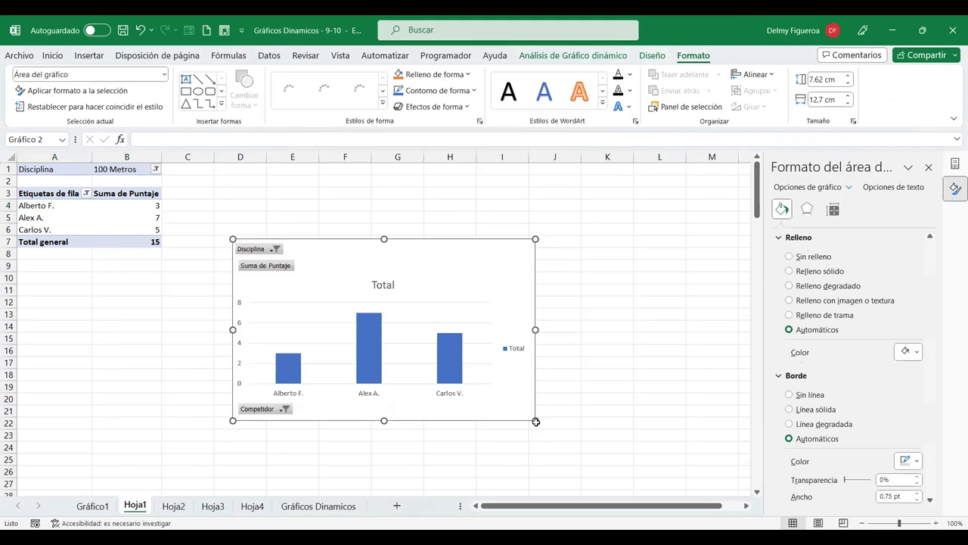
pyautogui.moveTo(535, 421); pyautogui.dragTo(560, 436)
pyautogui.moveTo(559, 239); pyautogui.dragTo(636, 188)
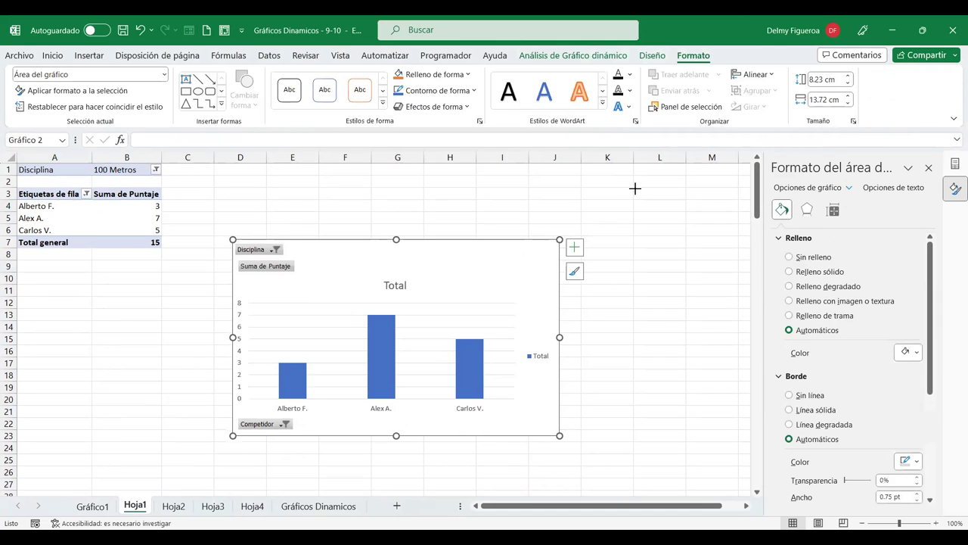
pyautogui.click(673, 253)
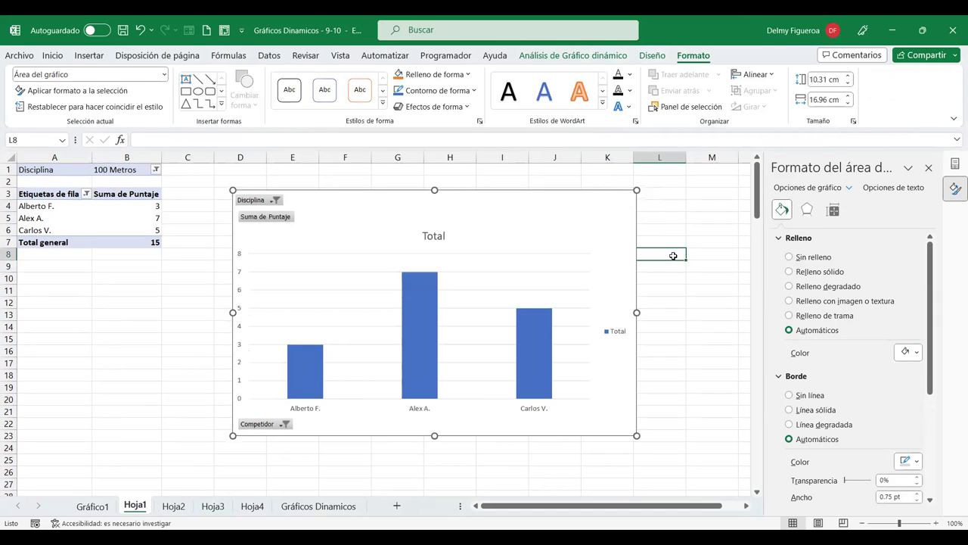
# Step: Browse Hoja2, Hoja3 and Gráficos Dinamicos, then add a new blank sheet Hoja5
pyautogui.click(172, 505)
pyautogui.click(213, 505)
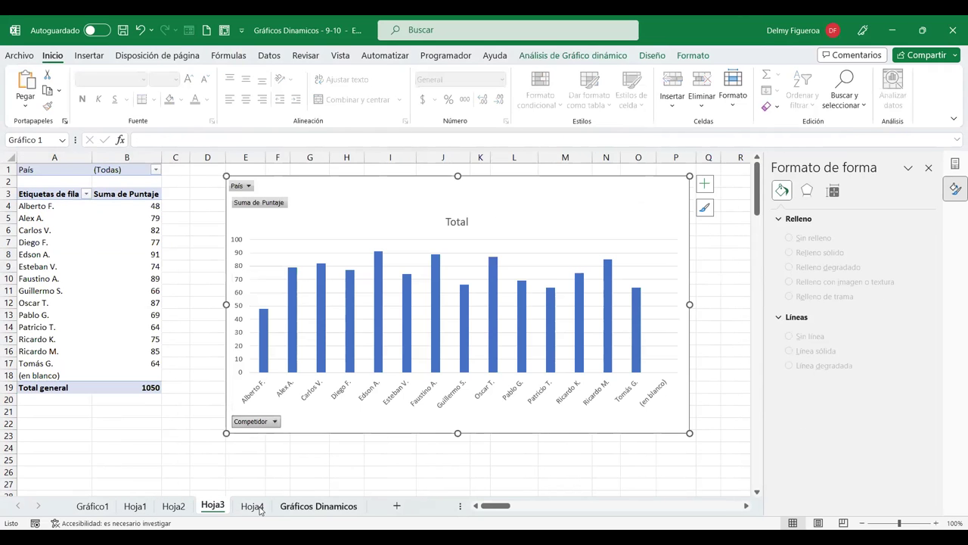
pyautogui.click(312, 507)
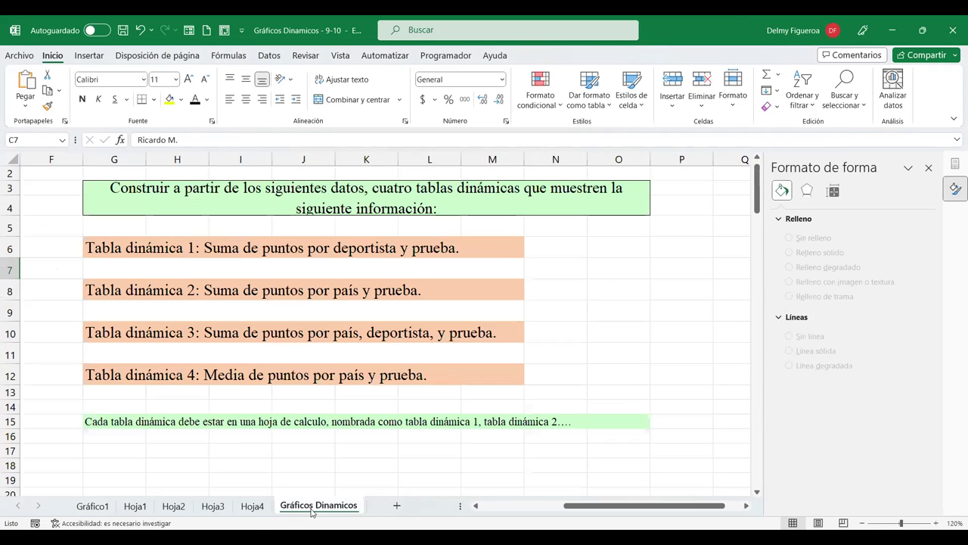
pyautogui.click(397, 506)
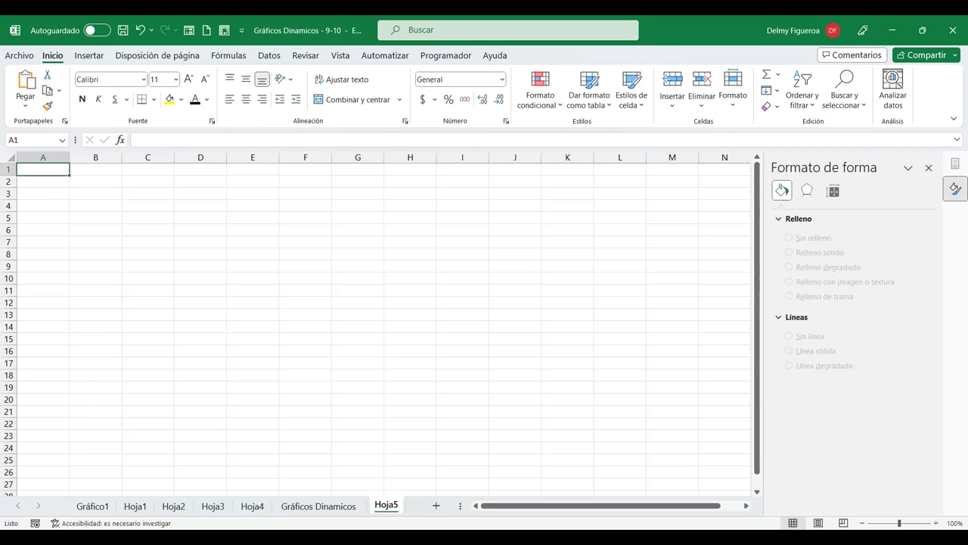
# Step: Zoom Hoja5 to 120%, then select the new column chart on Hoja1
pyautogui.click(936, 523)
pyautogui.click(936, 523)
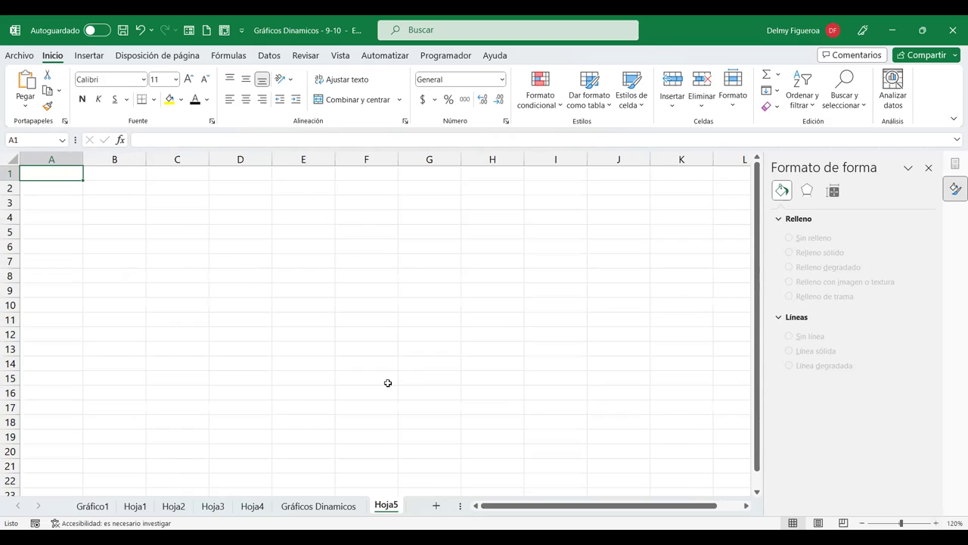
pyautogui.click(135, 505)
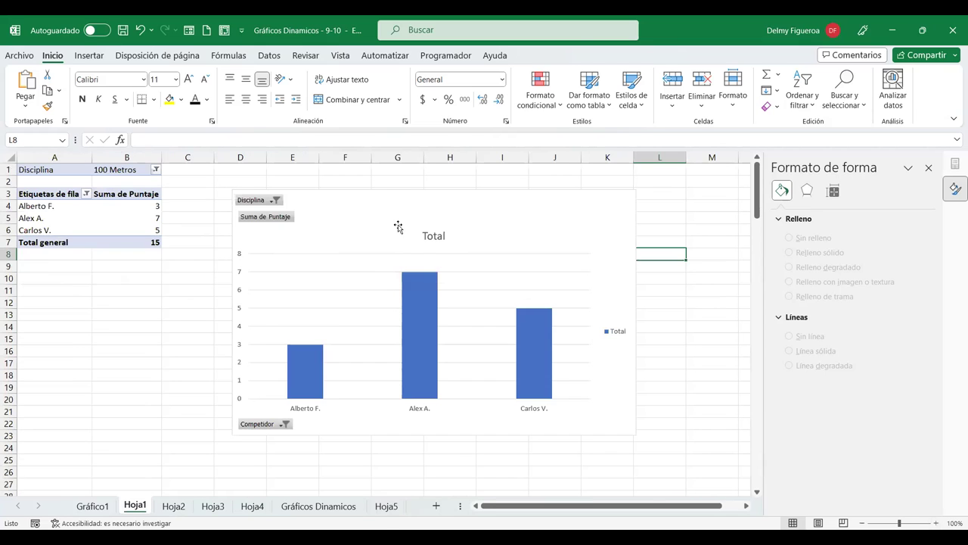
pyautogui.click(420, 210)
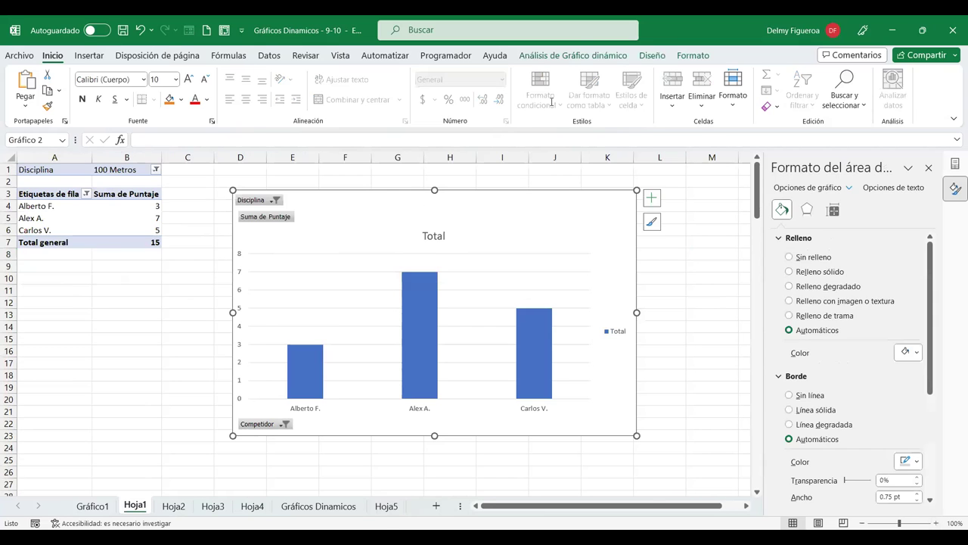
# Step: In Mover gráfico, set the Hoja1 chart's Objeto en destination to Hoja5
pyautogui.click(591, 58)
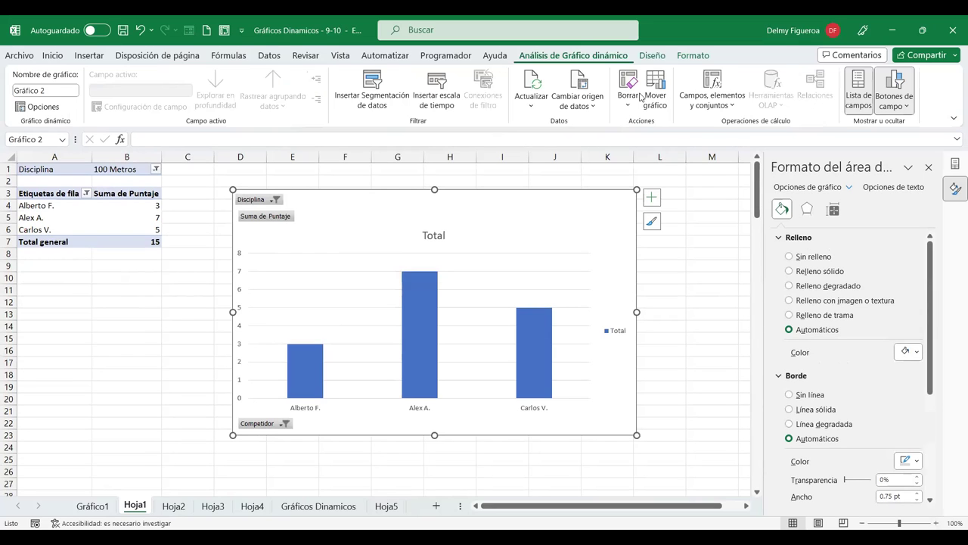
pyautogui.click(660, 101)
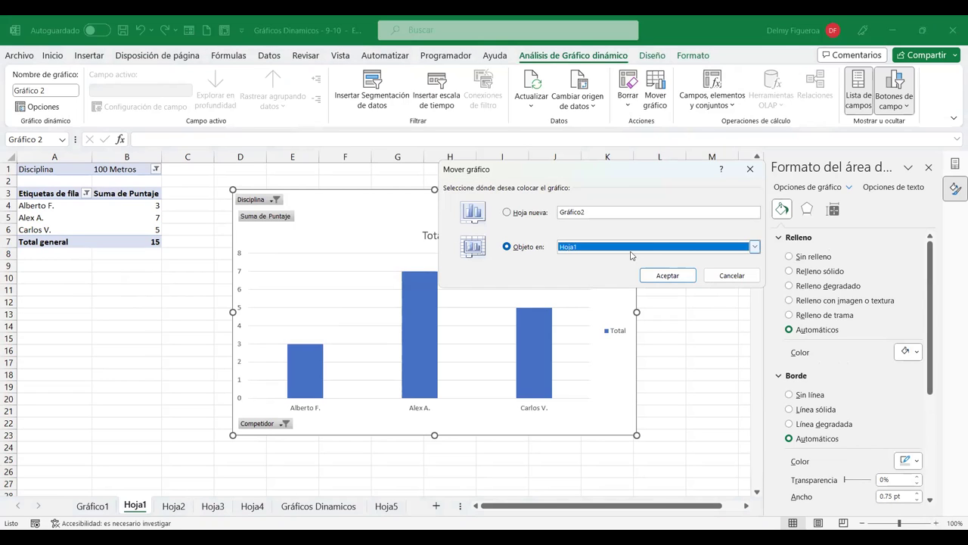
pyautogui.click(755, 247)
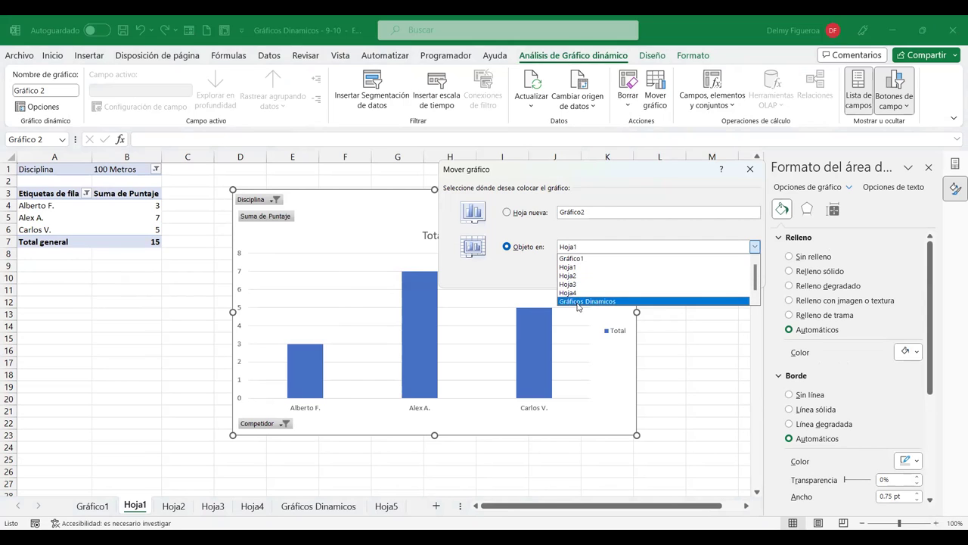
pyautogui.scroll(-1, 598, 298)
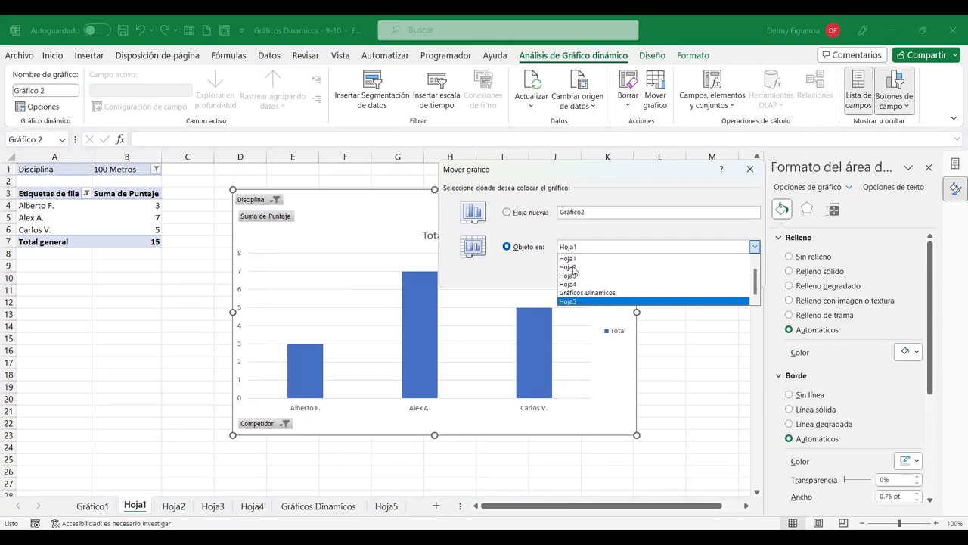
pyautogui.click(573, 302)
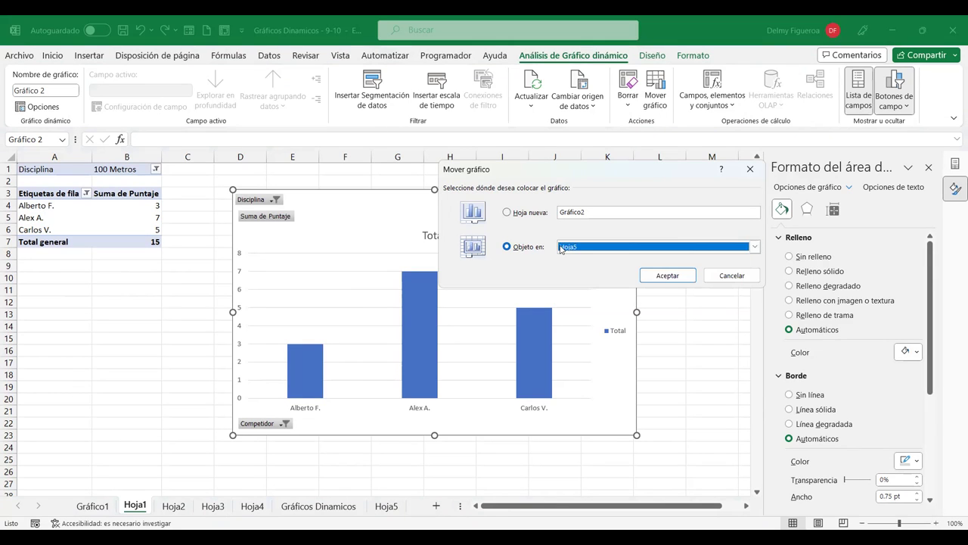
# Step: Move the 100 Metros pivot chart onto Hoja5, shrink it, and place it top-left
pyautogui.click(678, 275)
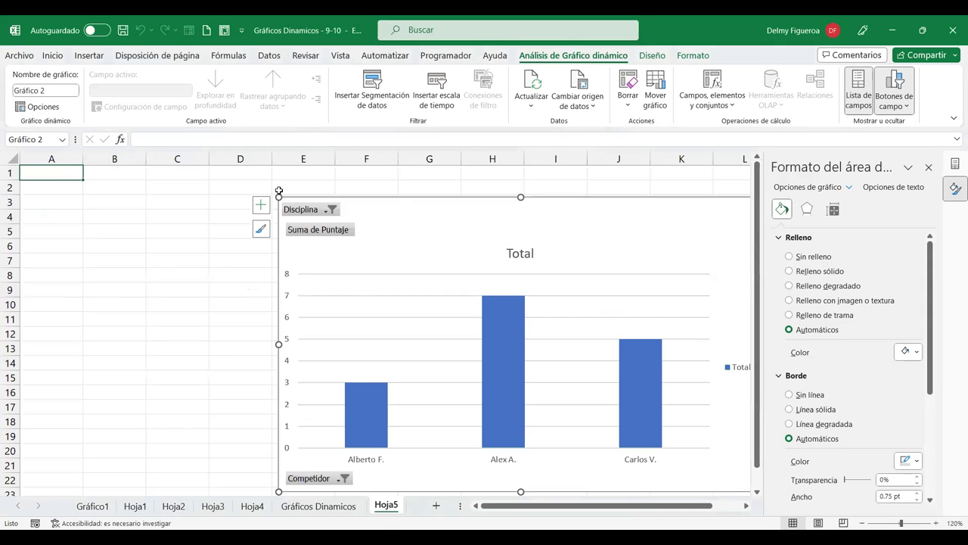
pyautogui.moveTo(279, 198); pyautogui.dragTo(498, 325)
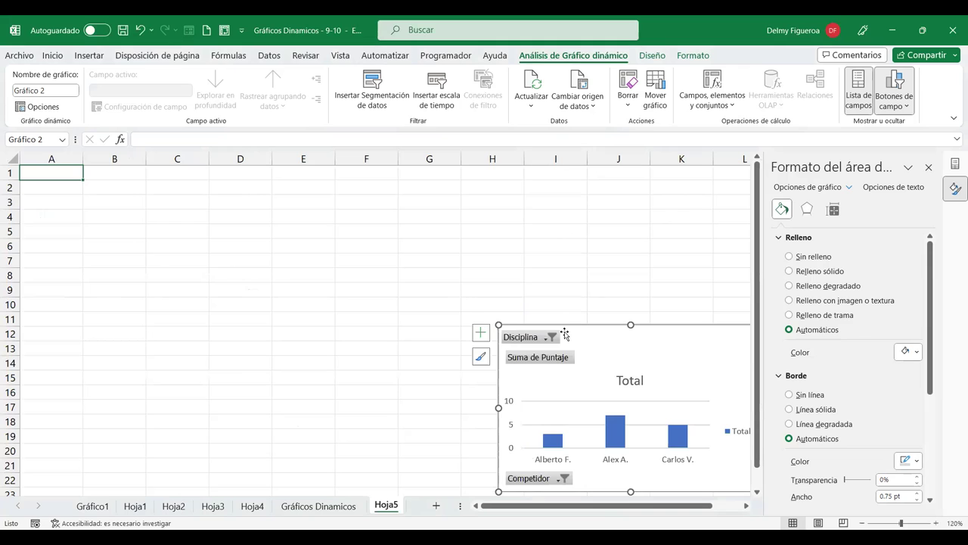
pyautogui.moveTo(611, 331); pyautogui.dragTo(143, 179)
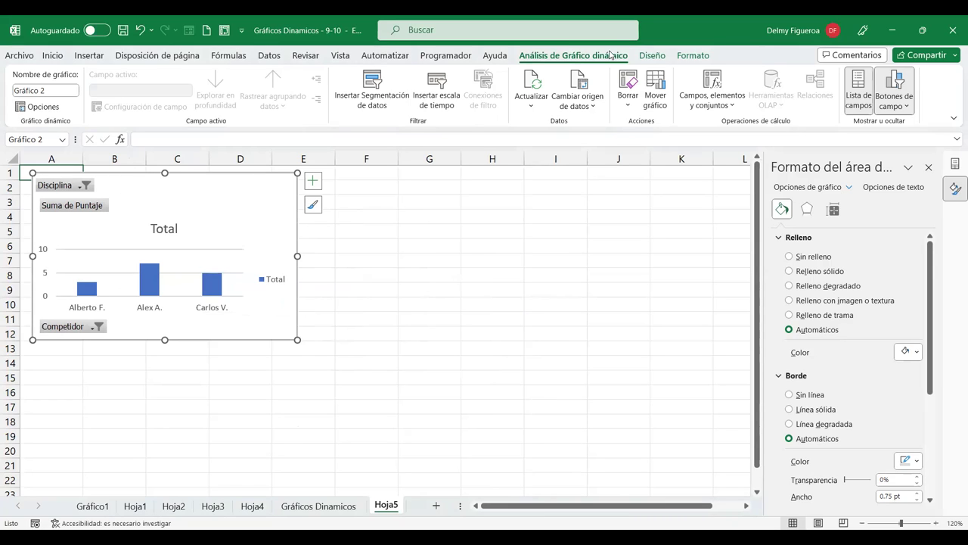
# Step: Close the chart-area formatting pane and bring up the pivot chart's field list
pyautogui.click(907, 108)
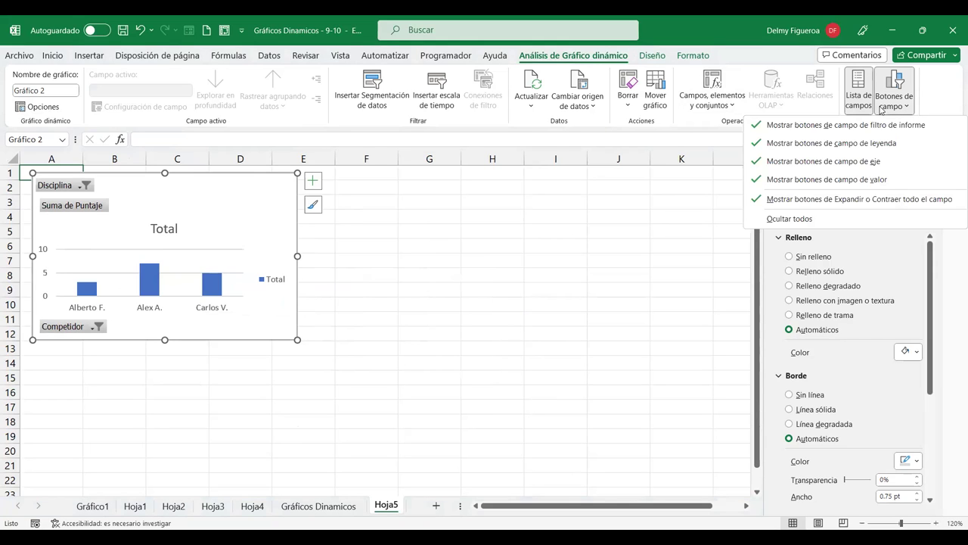
pyautogui.click(873, 110)
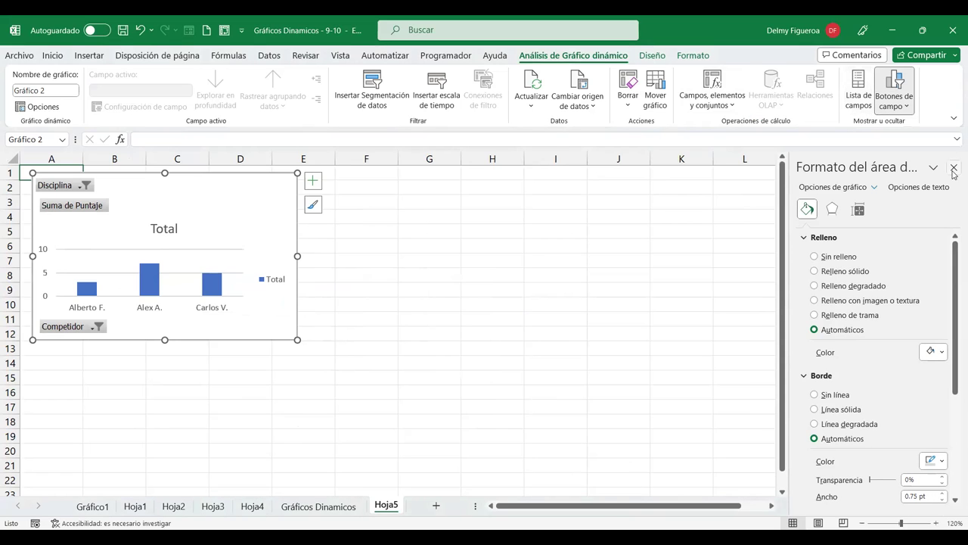
pyautogui.click(954, 167)
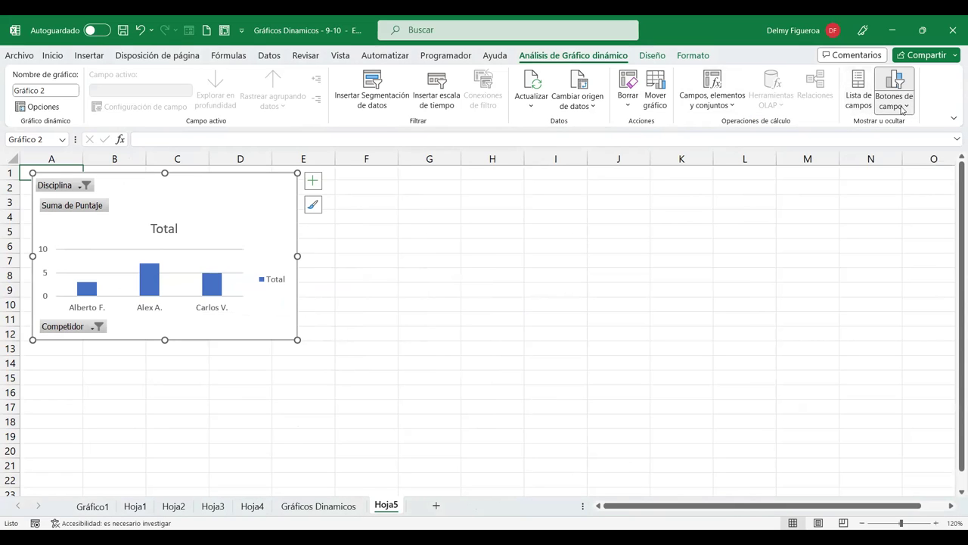
pyautogui.click(854, 110)
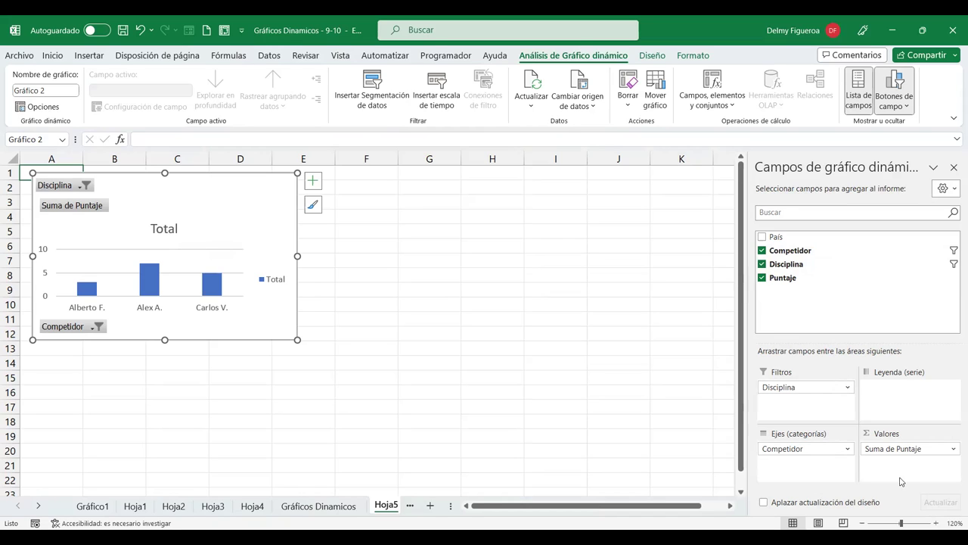
# Step: Replace Competidor with Disciplina on the chart's axis so it sums Puntaje per Disciplina
pyautogui.click(761, 251)
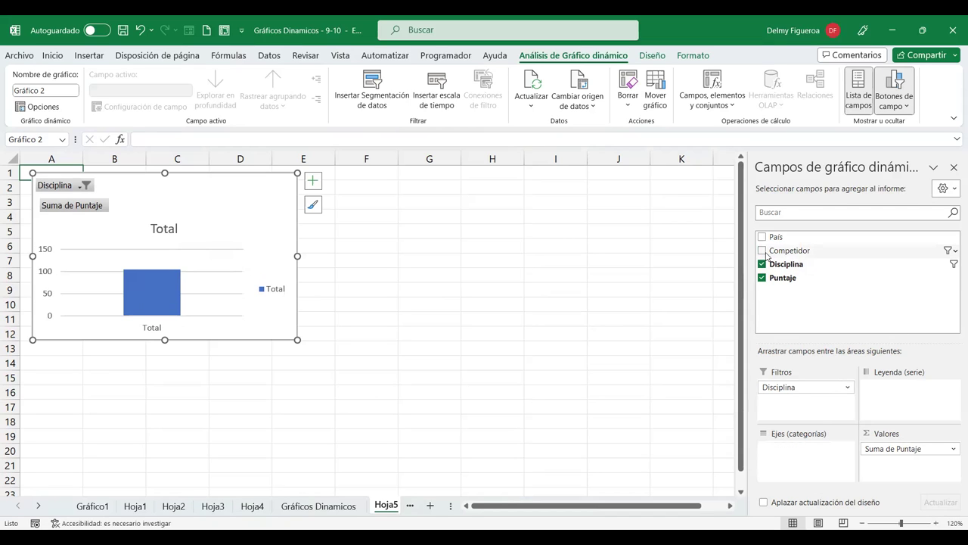
pyautogui.moveTo(798, 390); pyautogui.dragTo(808, 465)
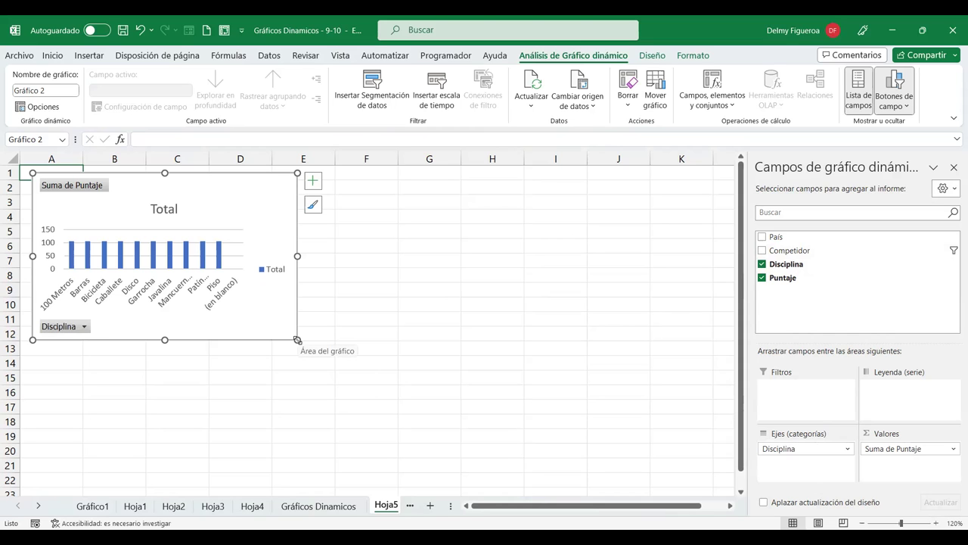
pyautogui.click(342, 213)
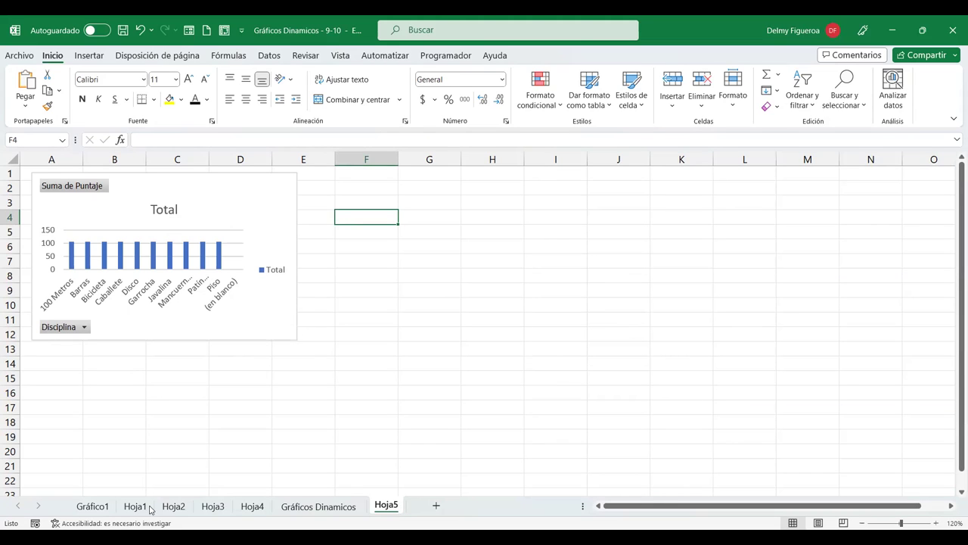
# Step: Move Hoja2's País pivot chart to Hoja5 using Mover gráfico
pyautogui.click(173, 506)
pyautogui.click(135, 506)
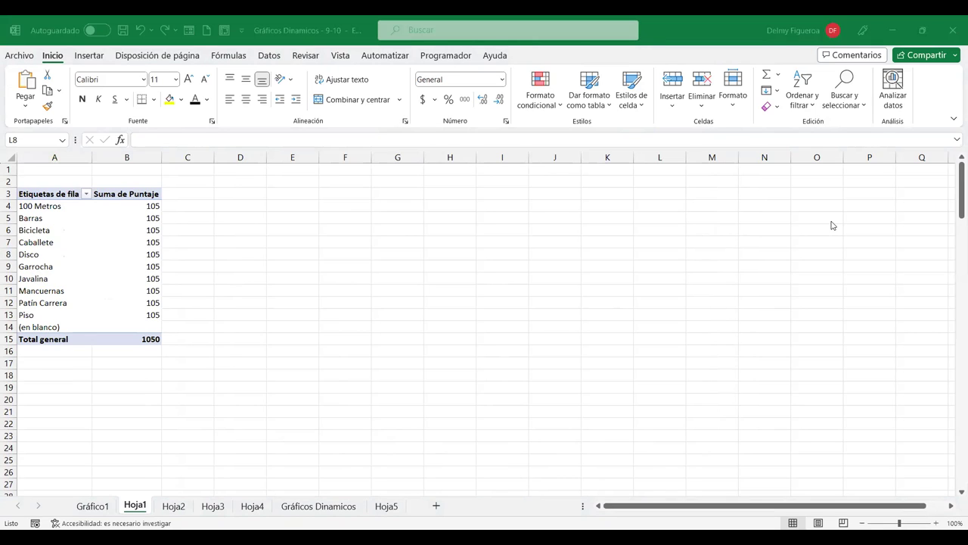
pyautogui.click(173, 507)
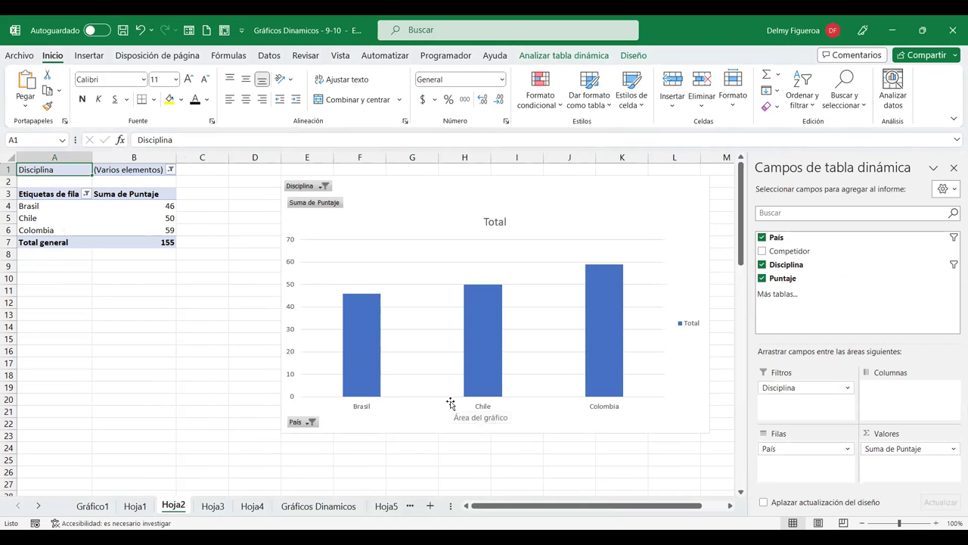
pyautogui.click(459, 184)
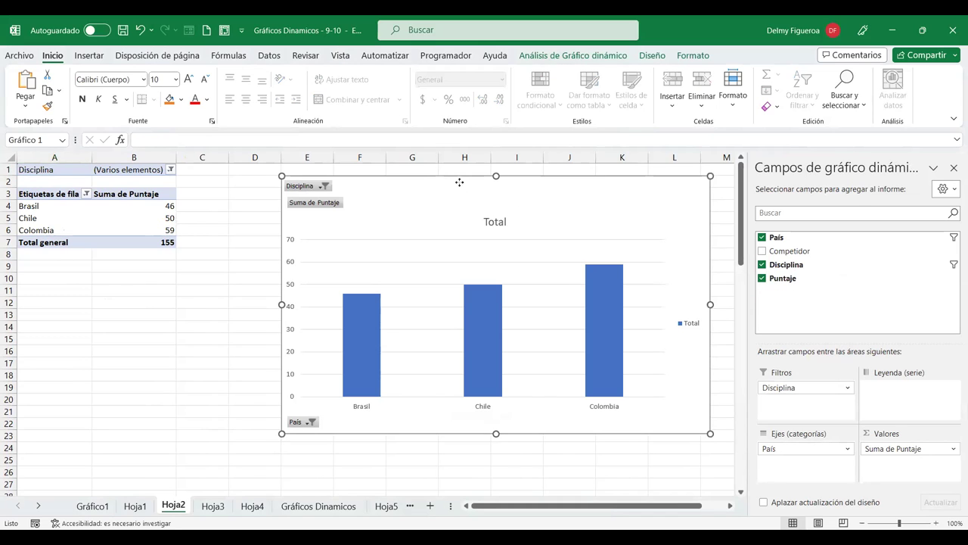
pyautogui.rightClick(496, 258)
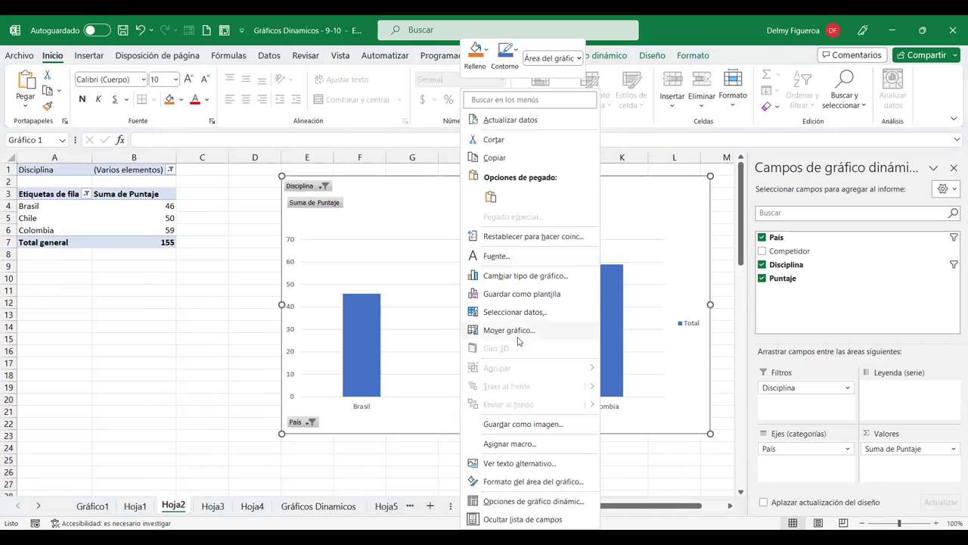
pyautogui.click(505, 330)
pyautogui.click(499, 352)
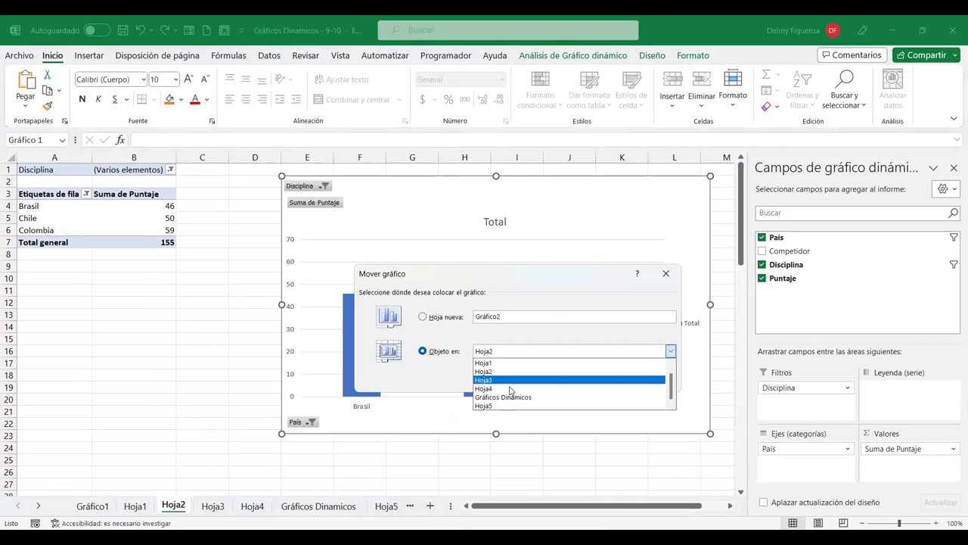
pyautogui.click(500, 406)
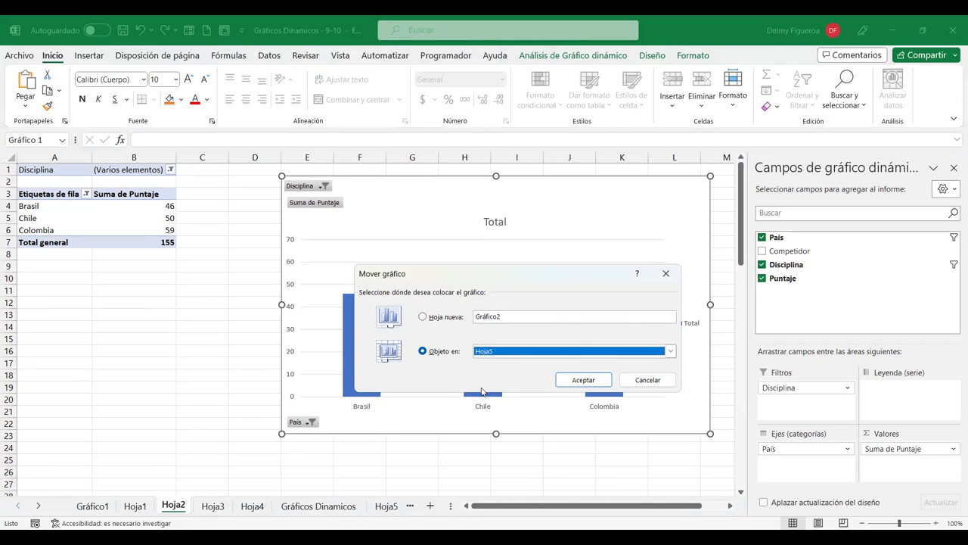
pyautogui.click(581, 382)
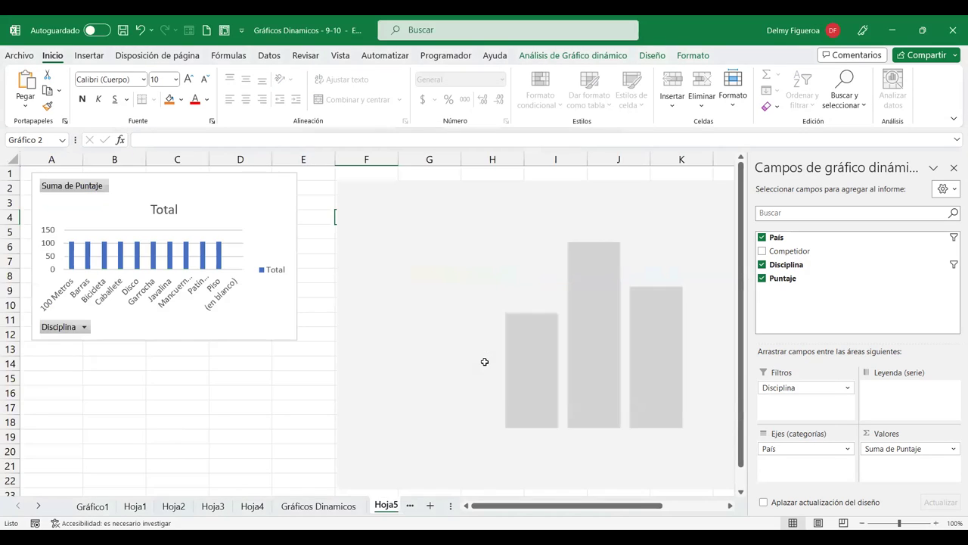
# Step: Set the País chart beside the Disciplina chart at matching size and remove its Disciplina filter
pyautogui.moveTo(338, 181); pyautogui.dragTo(499, 287)
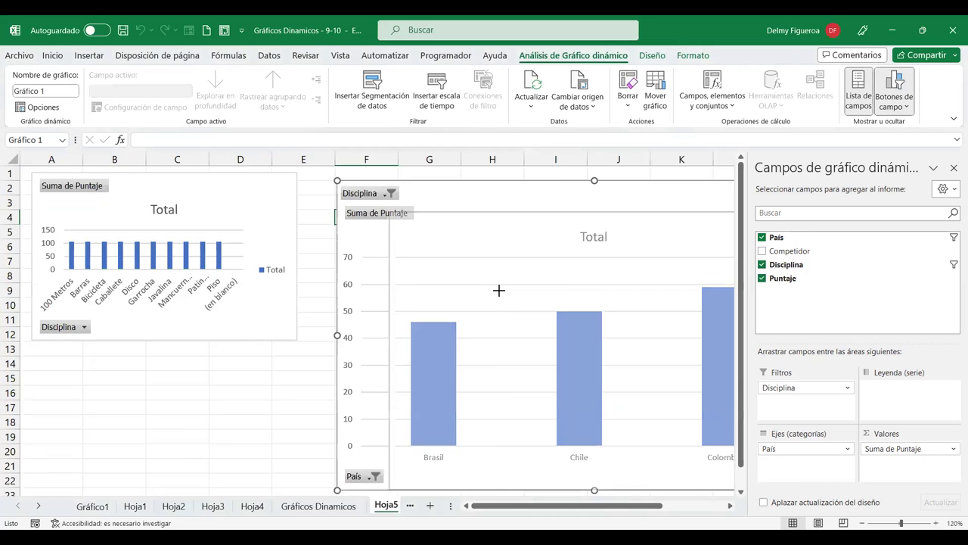
pyautogui.moveTo(469, 196); pyautogui.dragTo(431, 185)
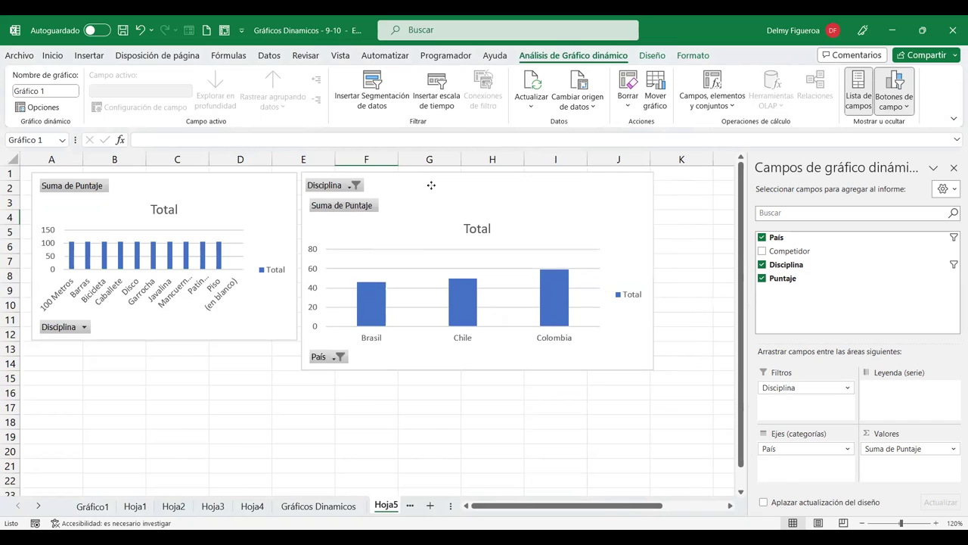
pyautogui.click(623, 343)
pyautogui.moveTo(655, 371); pyautogui.dragTo(634, 341)
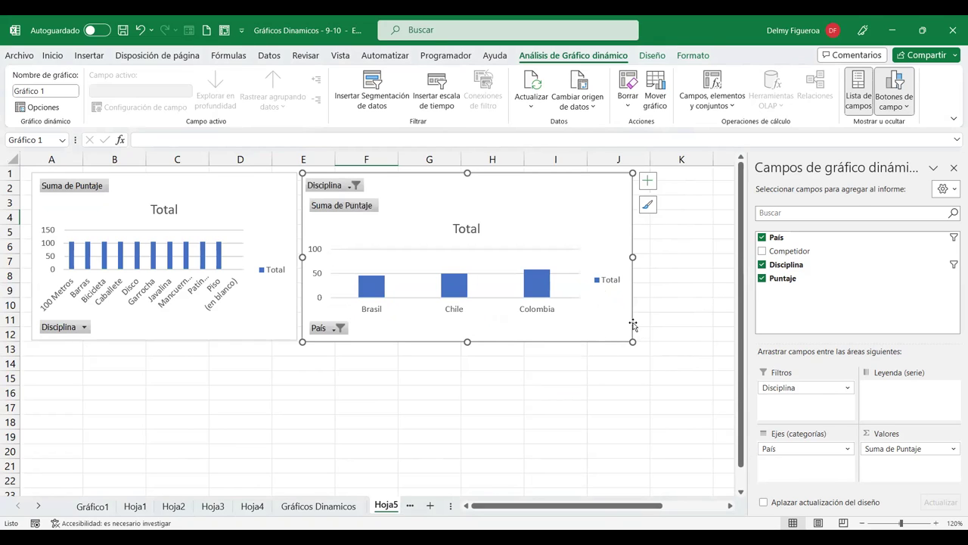
pyautogui.click(264, 199)
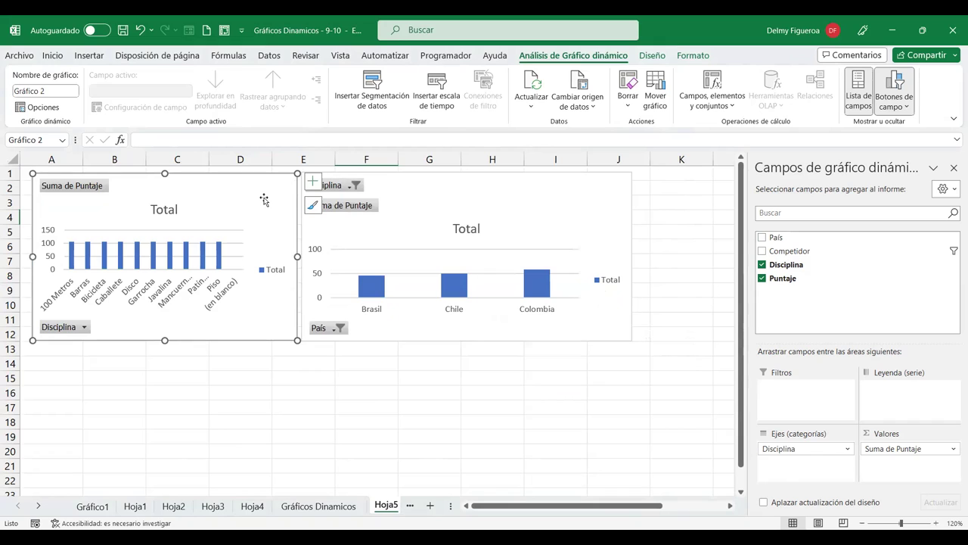
pyautogui.click(530, 202)
pyautogui.click(761, 265)
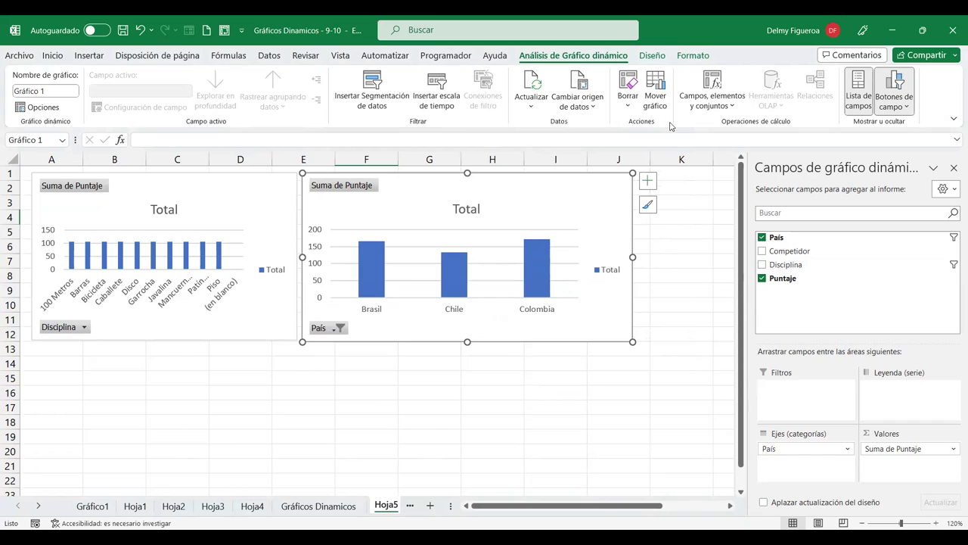
# Step: Change the País chart type to Líneas
pyautogui.rightClick(542, 202)
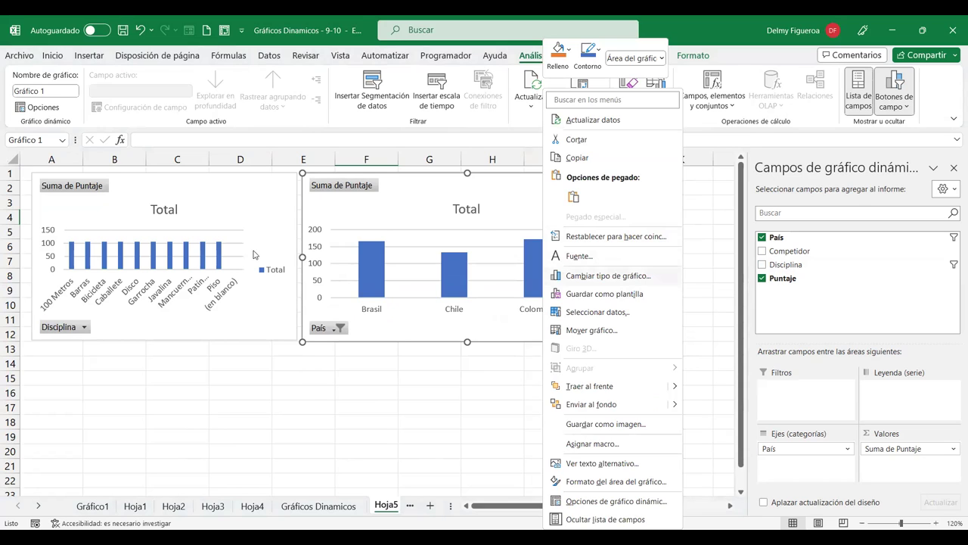
pyautogui.press('Return')
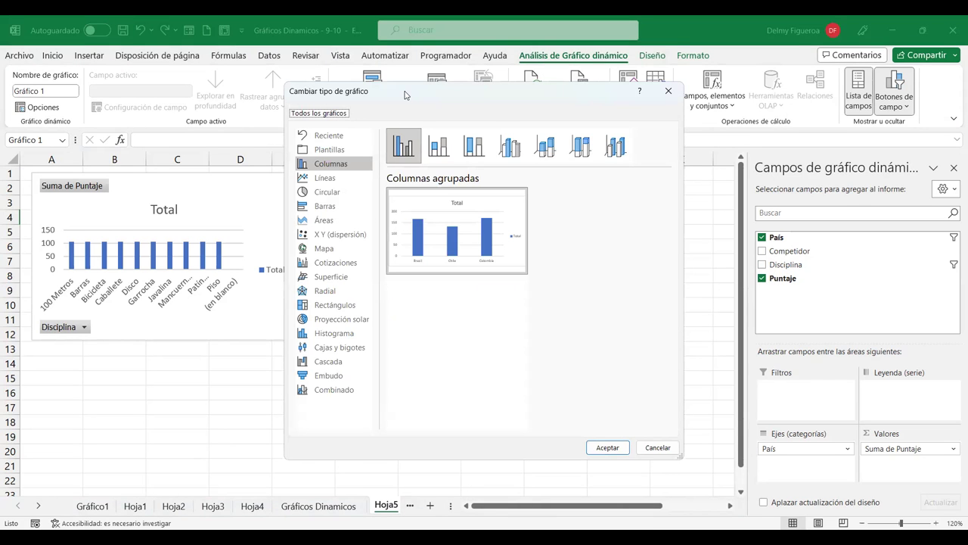
pyautogui.moveTo(407, 96); pyautogui.dragTo(673, 154)
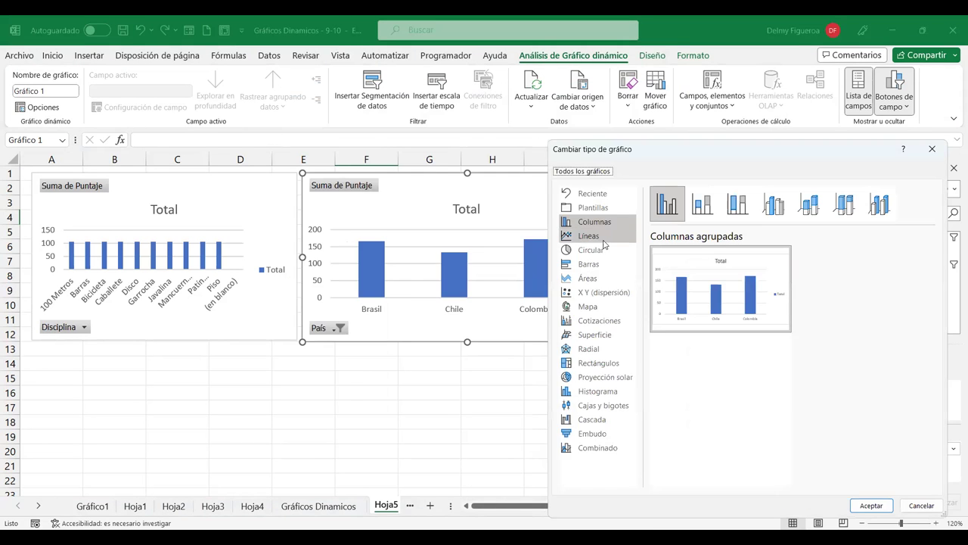
pyautogui.click(604, 237)
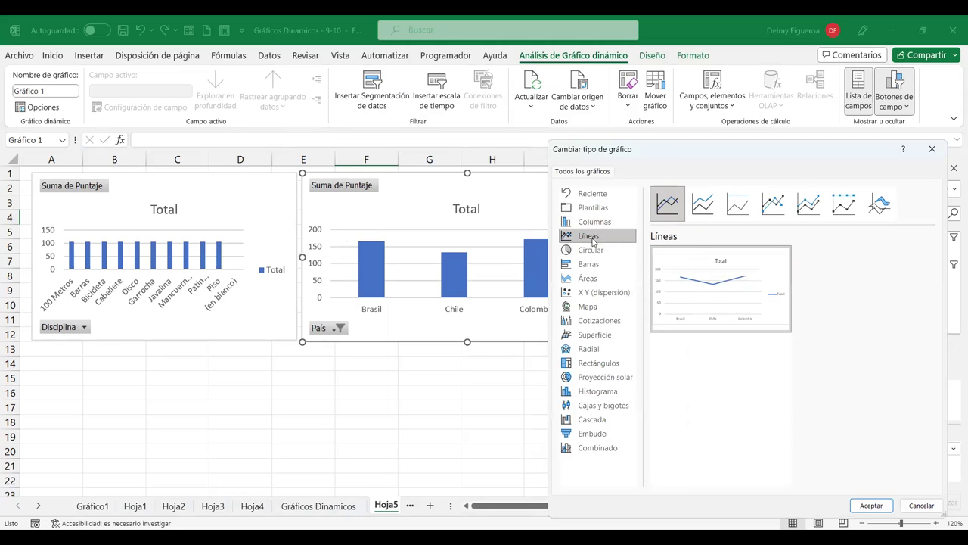
pyautogui.click(872, 505)
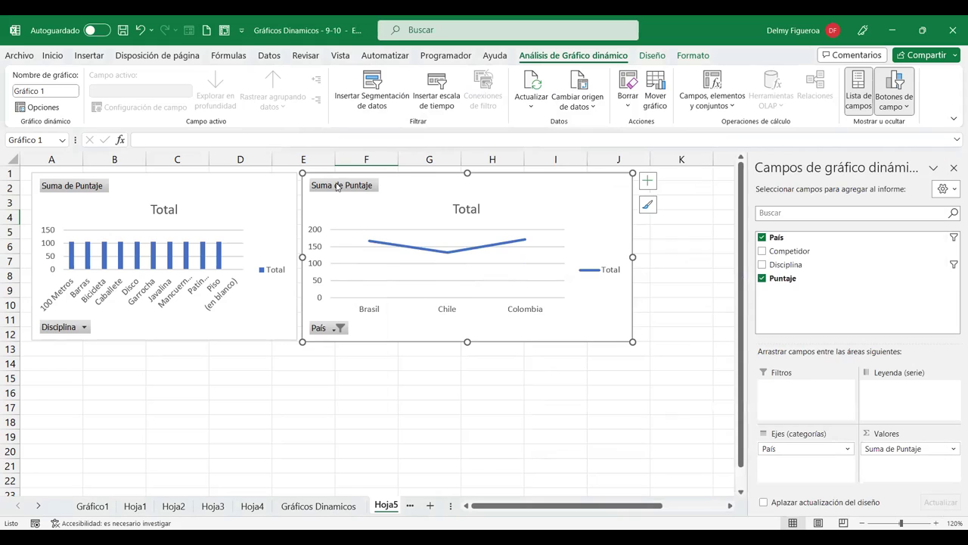
# Step: Show every country in the País filter, keeping all disciplines included
pyautogui.click(335, 329)
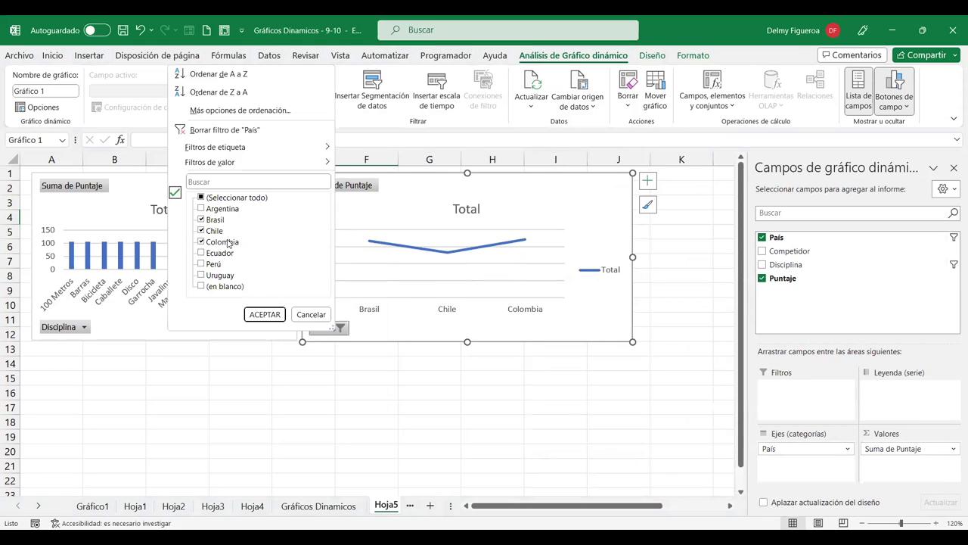
pyautogui.click(201, 198)
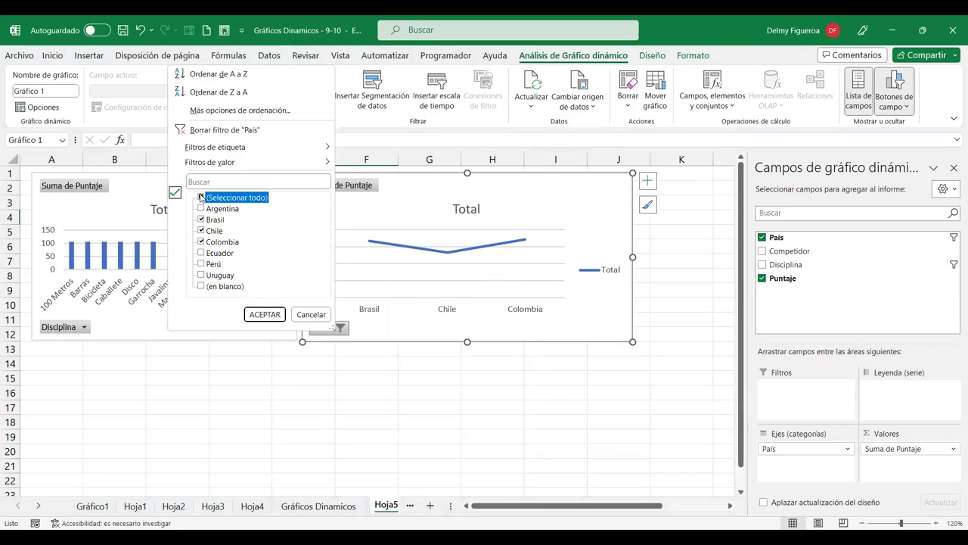
pyautogui.click(265, 314)
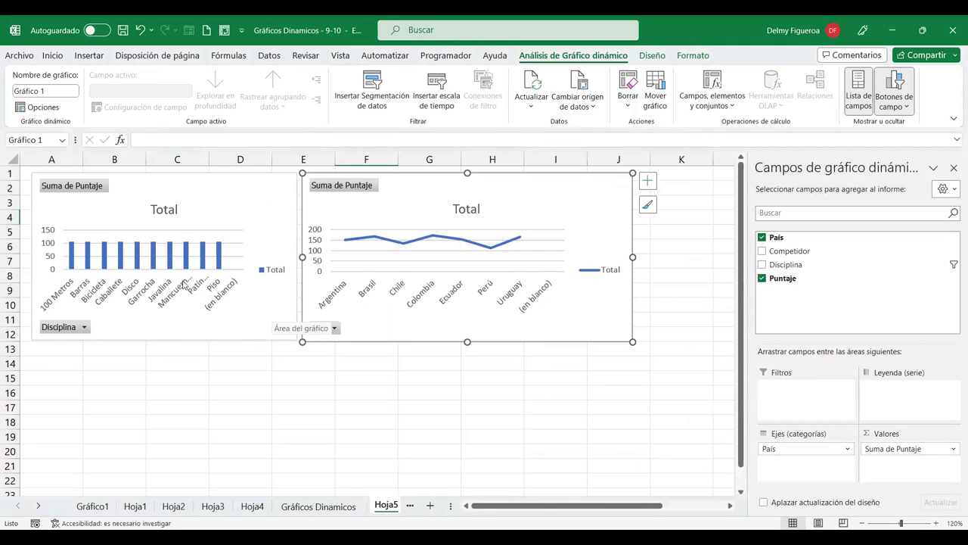
pyautogui.click(85, 327)
pyautogui.scroll(-2, 105, 255)
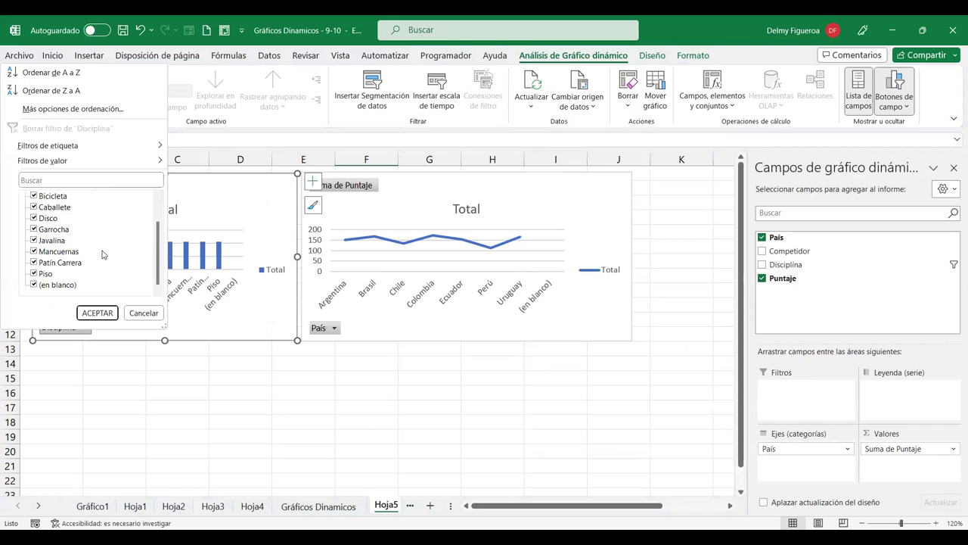
pyautogui.click(97, 313)
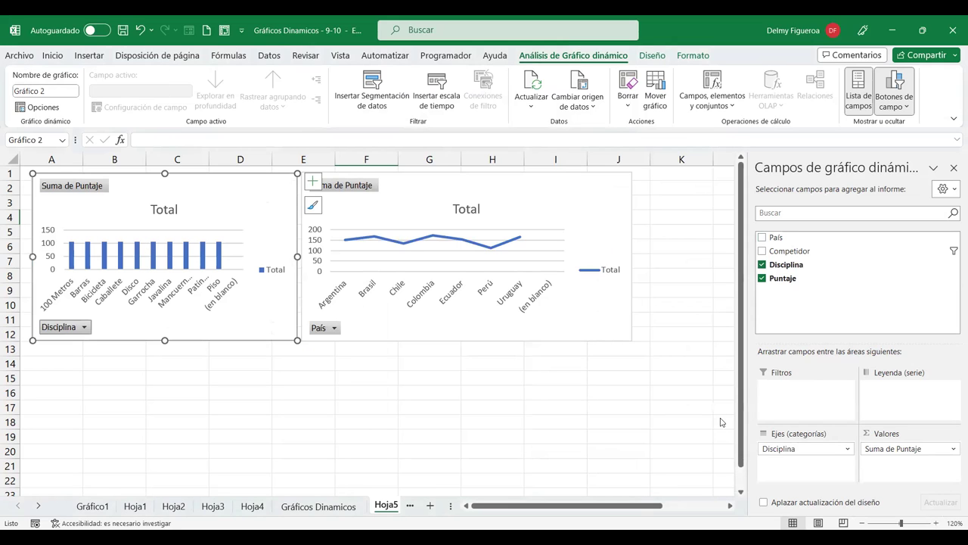
pyautogui.click(489, 394)
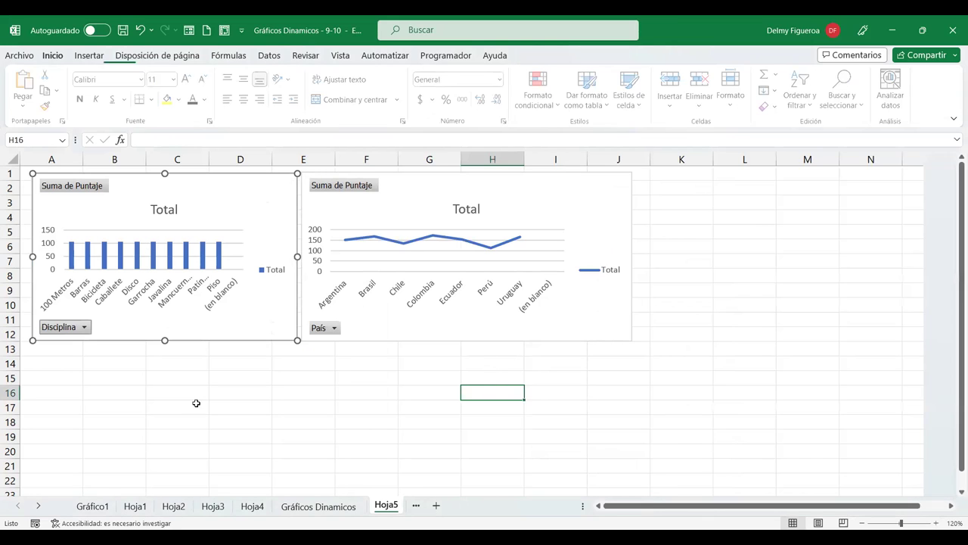
# Step: Move Hoja3's Competidor pivot chart onto Hoja5 using Mover gráfico
pyautogui.click(213, 506)
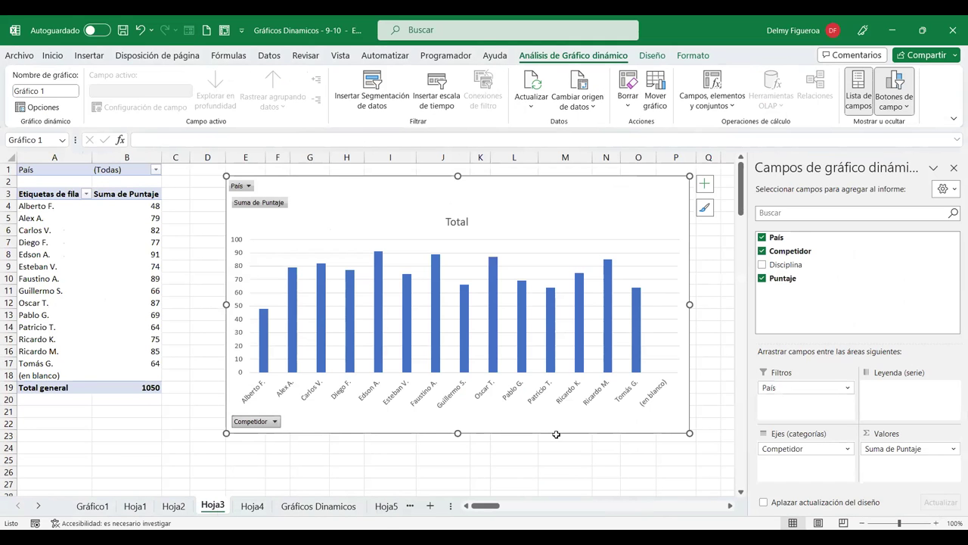
pyautogui.rightClick(610, 184)
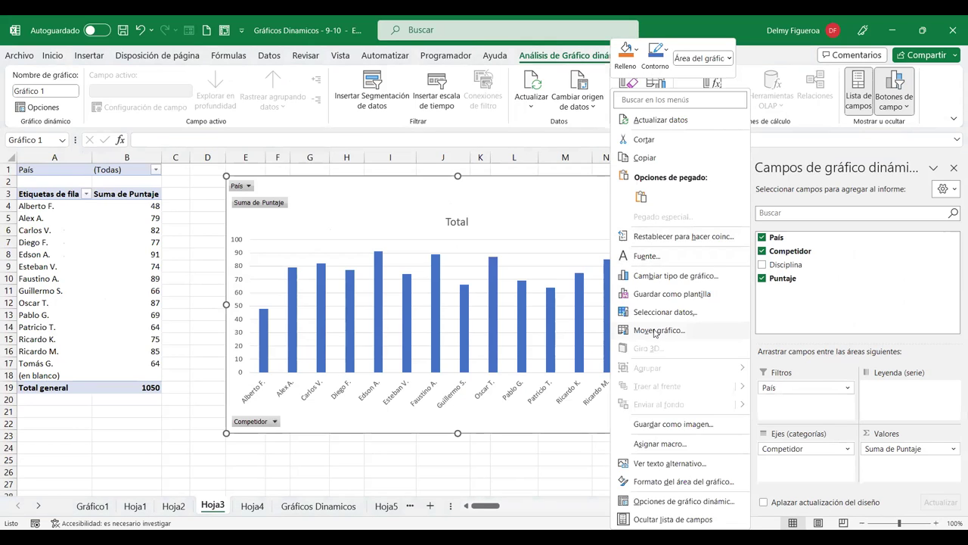
pyautogui.click(659, 331)
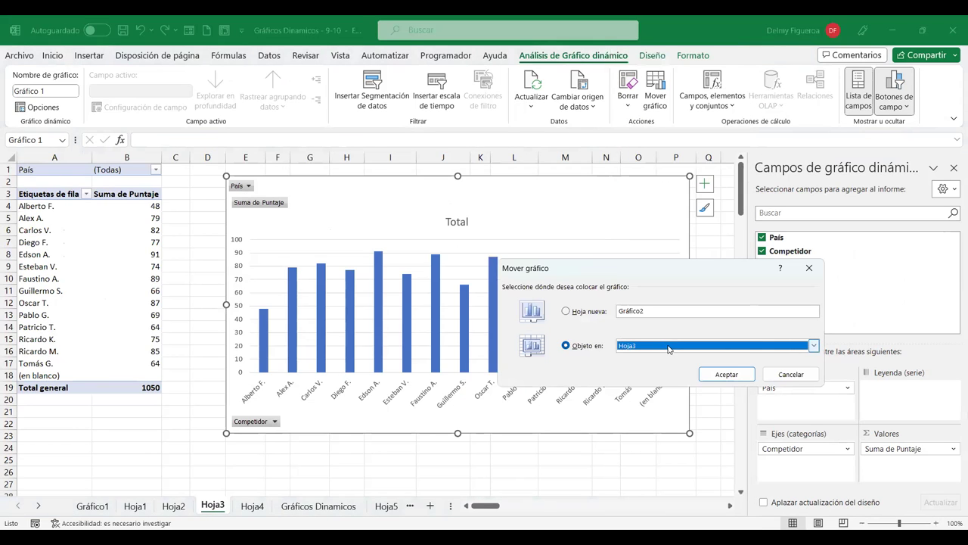
pyautogui.click(669, 349)
pyautogui.click(643, 401)
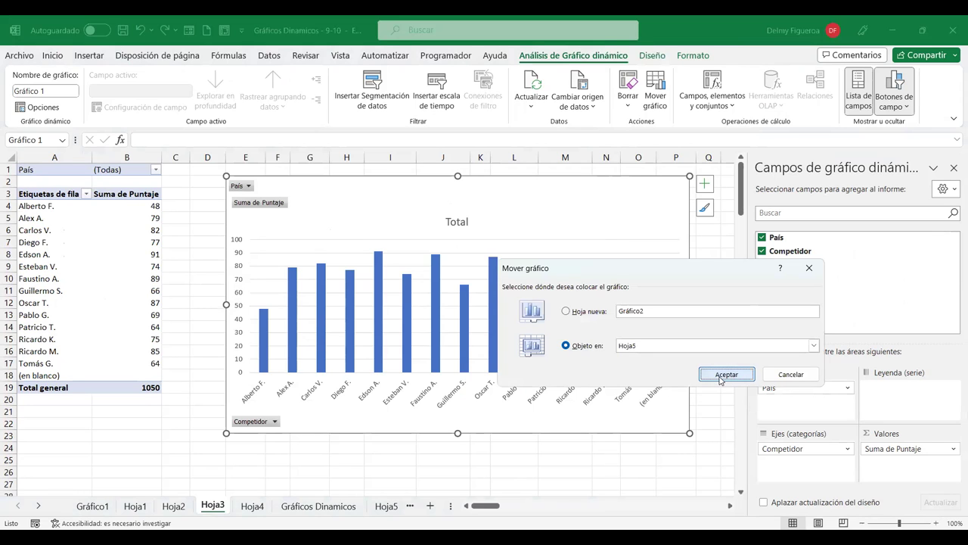
pyautogui.click(721, 376)
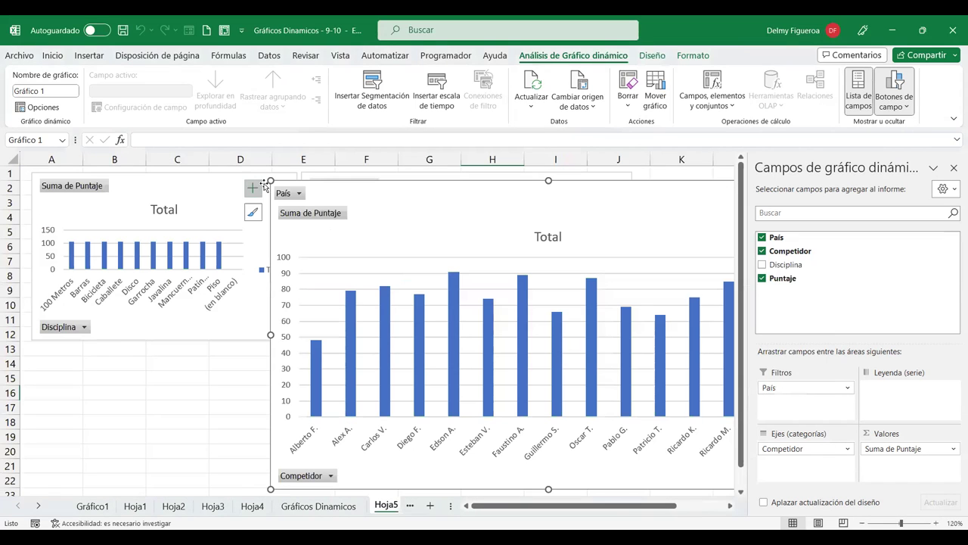
# Step: Position the Competidor chart below the Disciplina column chart
pyautogui.moveTo(271, 182); pyautogui.dragTo(469, 386)
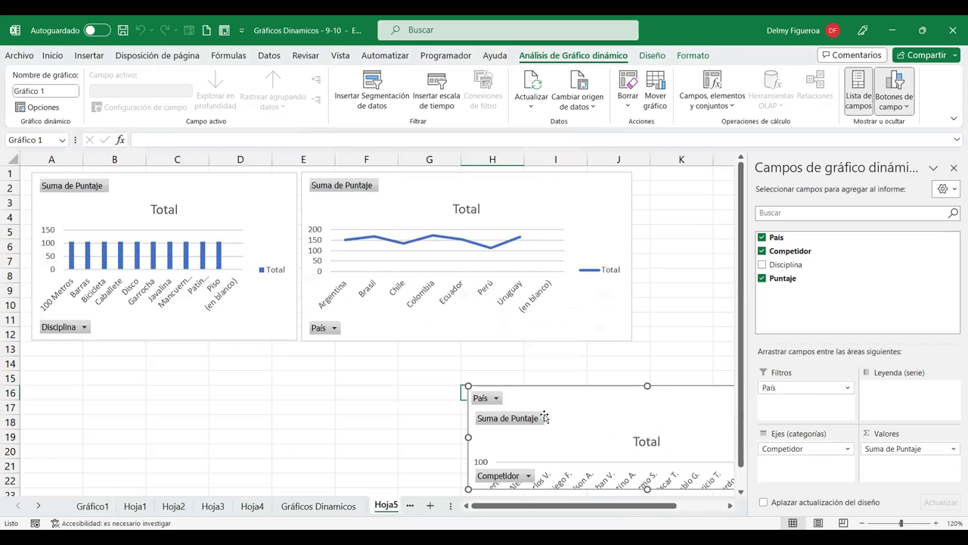
pyautogui.hotkey('ctrl', 'z')
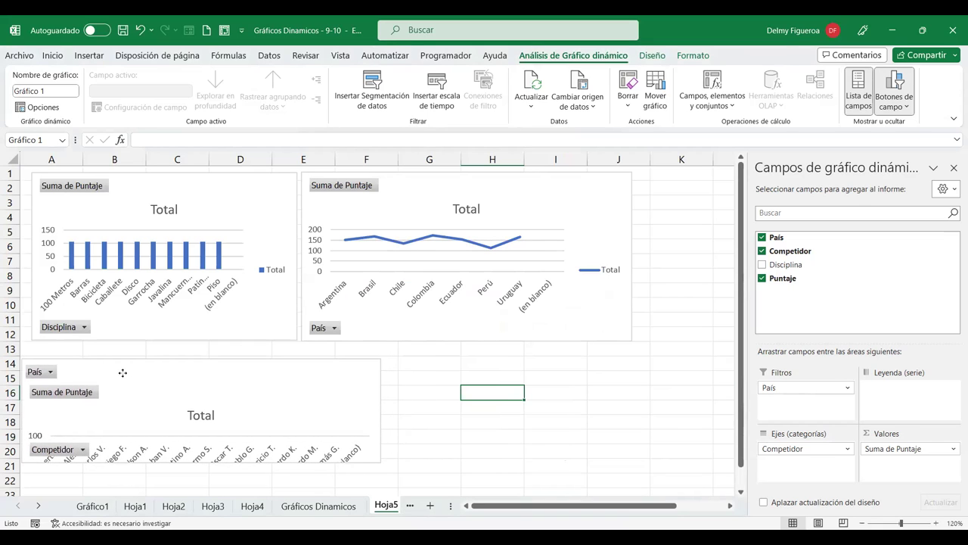
pyautogui.click(123, 372)
pyautogui.scroll(-2, 300, 379)
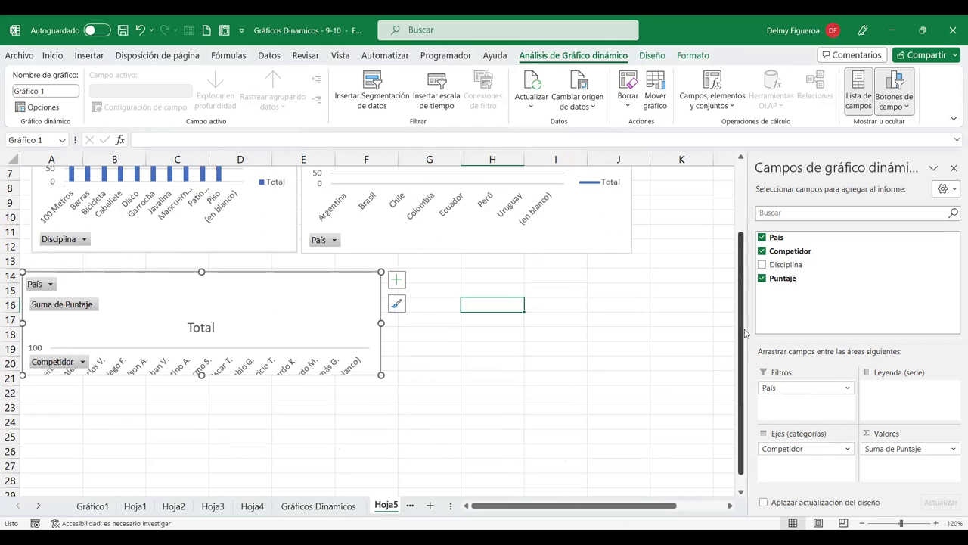
pyautogui.scroll(2, 189, 223)
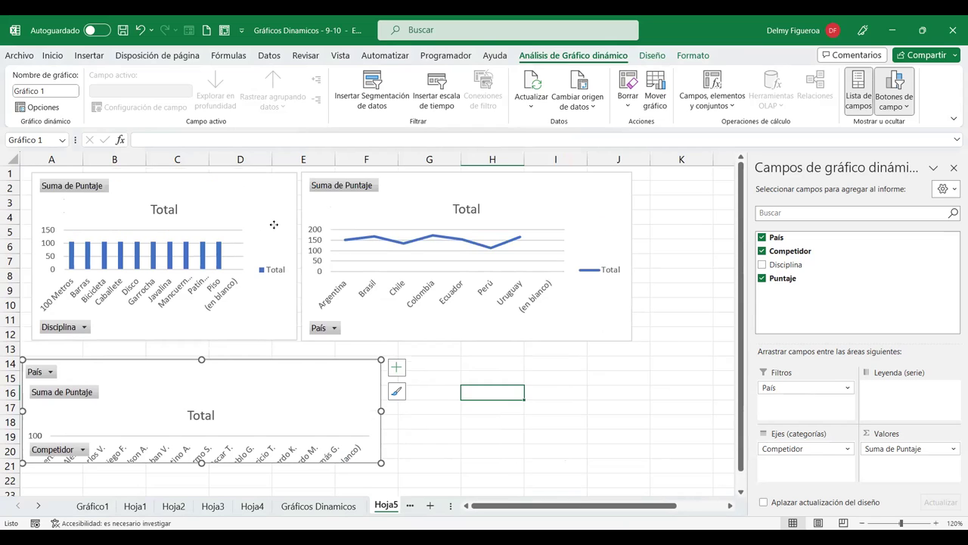
pyautogui.click(274, 225)
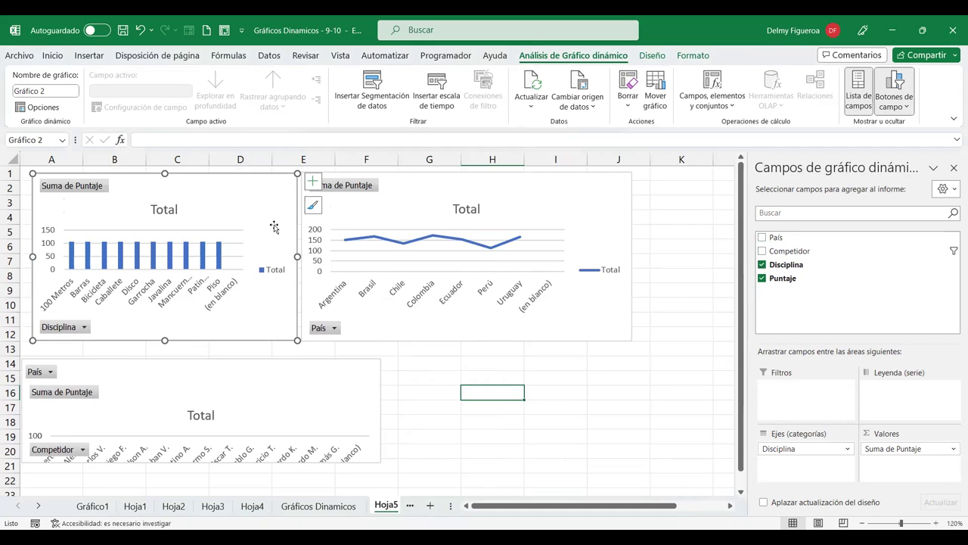
pyautogui.click(435, 180)
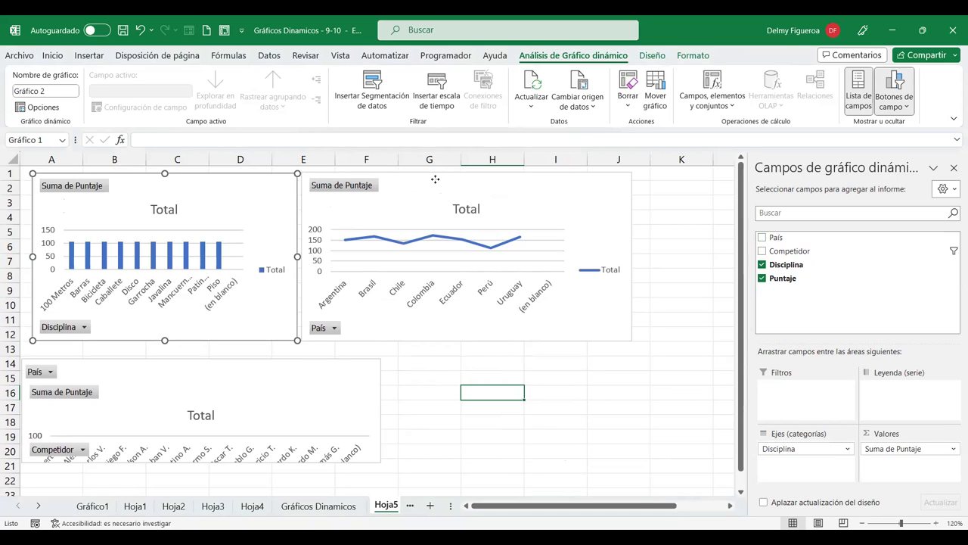
pyautogui.click(310, 371)
# Step: Drop the País filter, make the Competidor chart taller, and shrink axis labels to about 6.8 pt
pyautogui.click(762, 237)
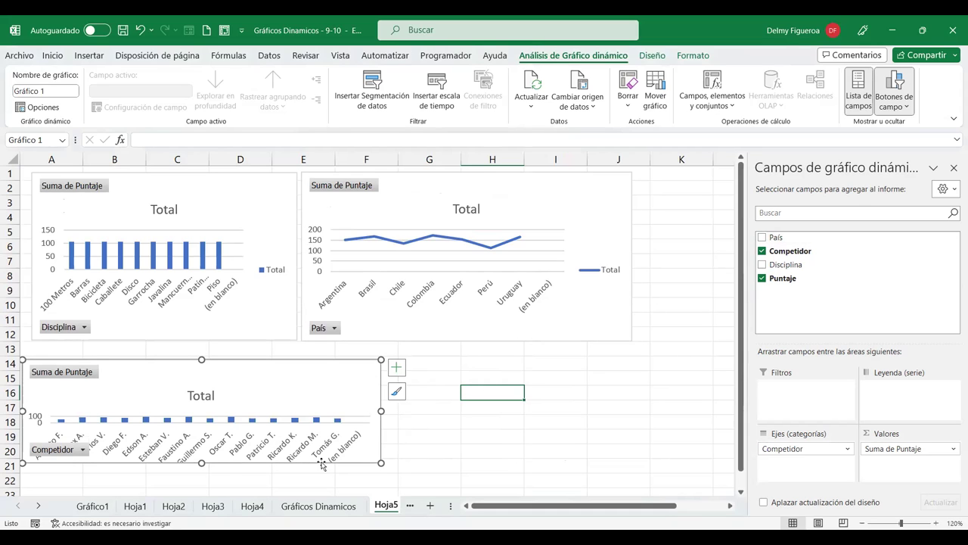
pyautogui.moveTo(201, 463); pyautogui.dragTo(200, 483)
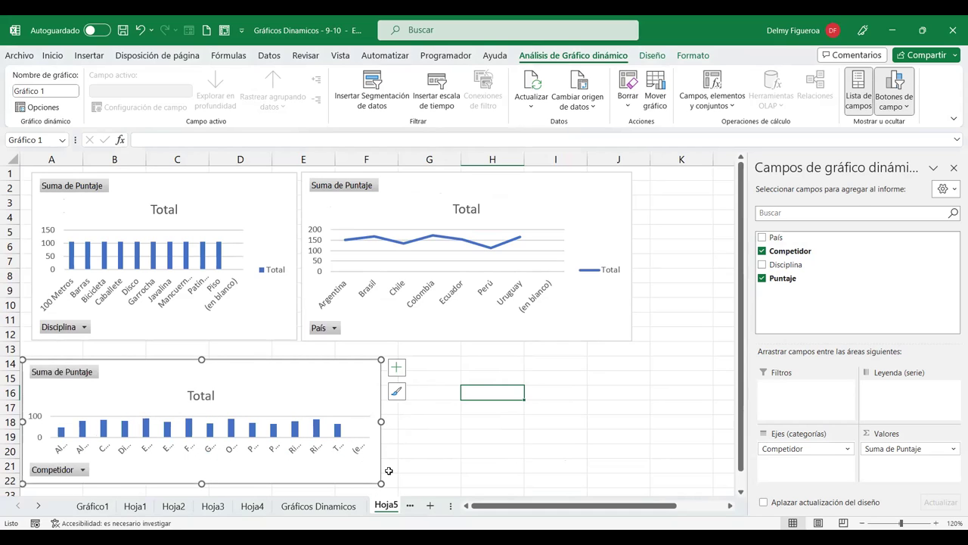
pyautogui.click(308, 454)
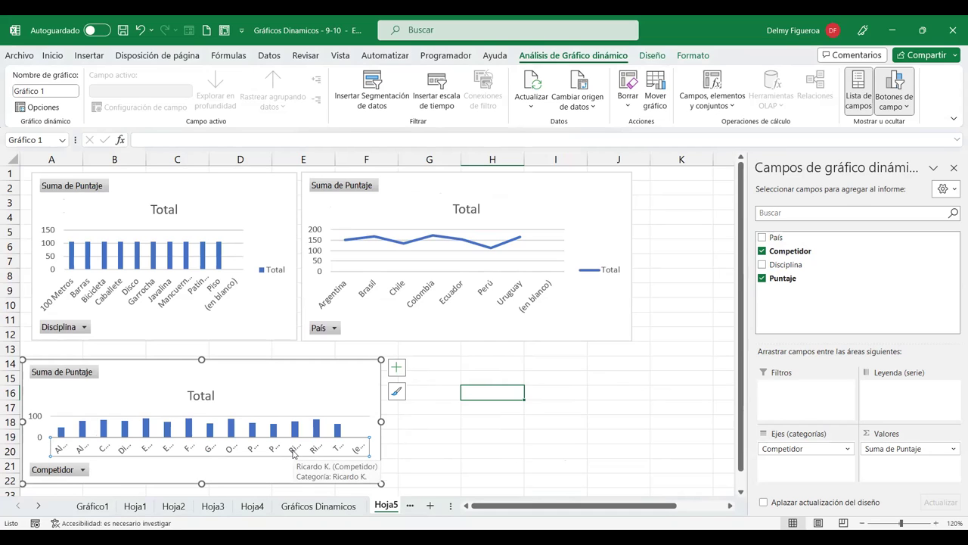
pyautogui.rightClick(294, 452)
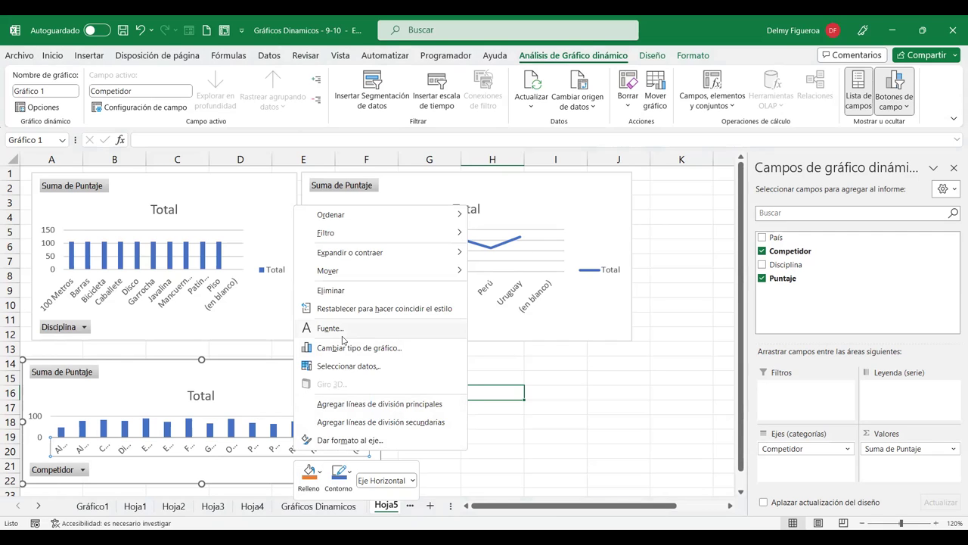
pyautogui.click(342, 338)
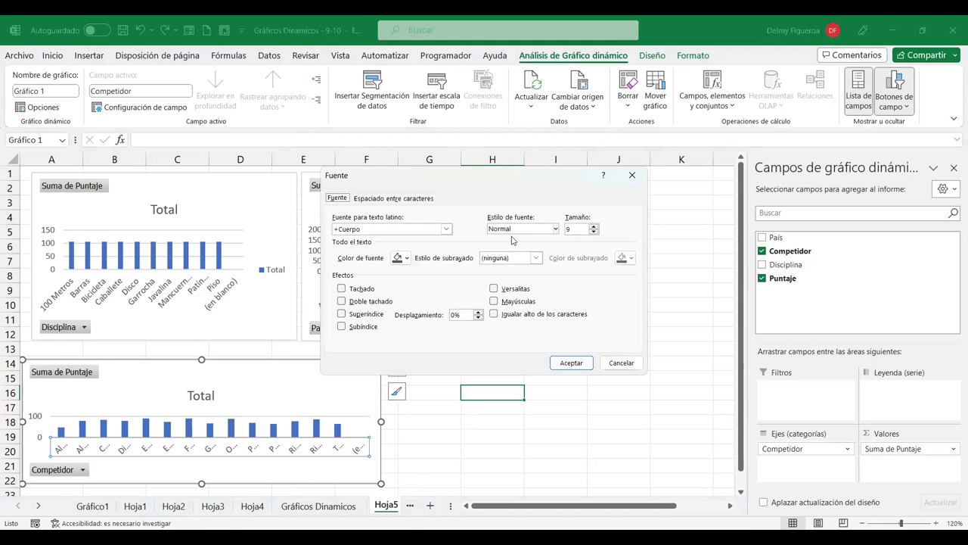
pyautogui.click(593, 232)
pyautogui.click(572, 363)
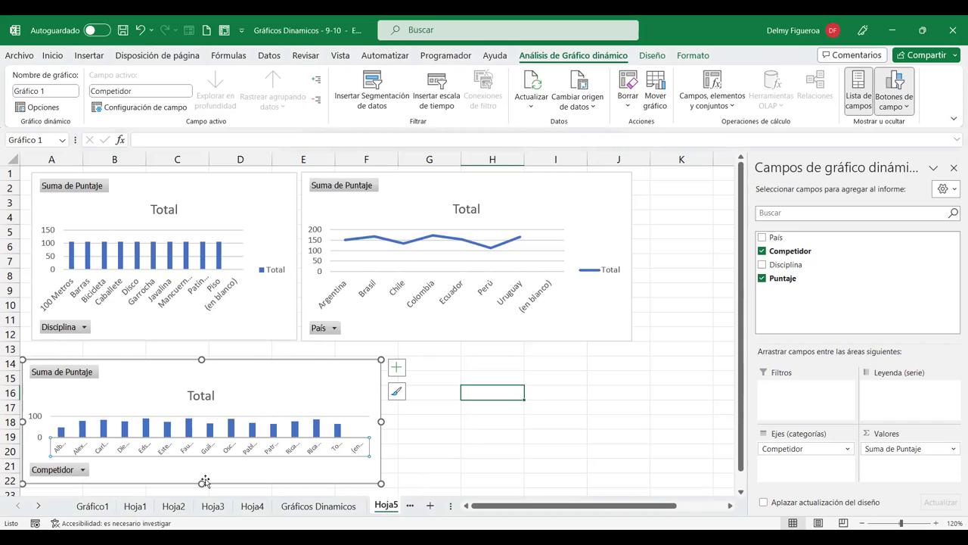
pyautogui.scroll(-1, 202, 491)
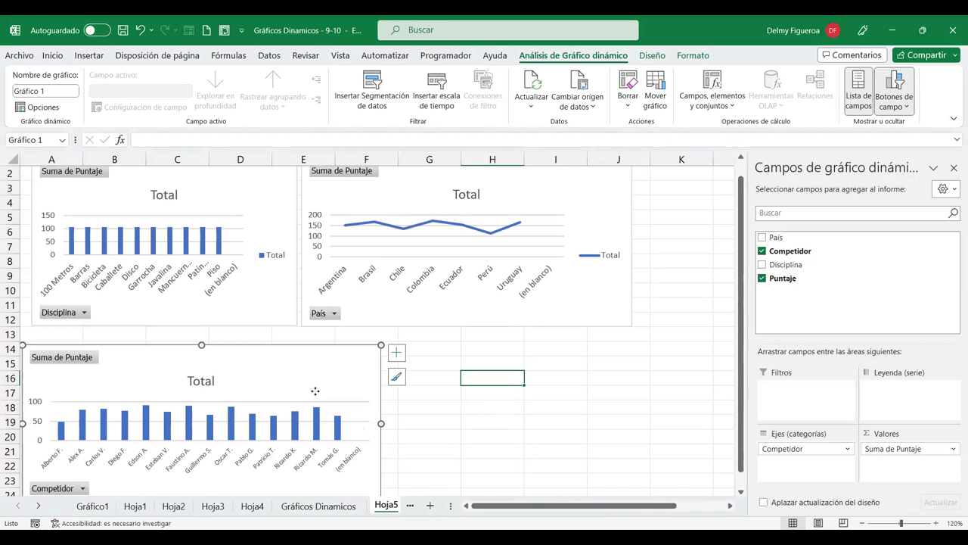
# Step: Switch the Competidor chart to Barras agrupadas and nudge it slightly upward
pyautogui.rightClick(315, 391)
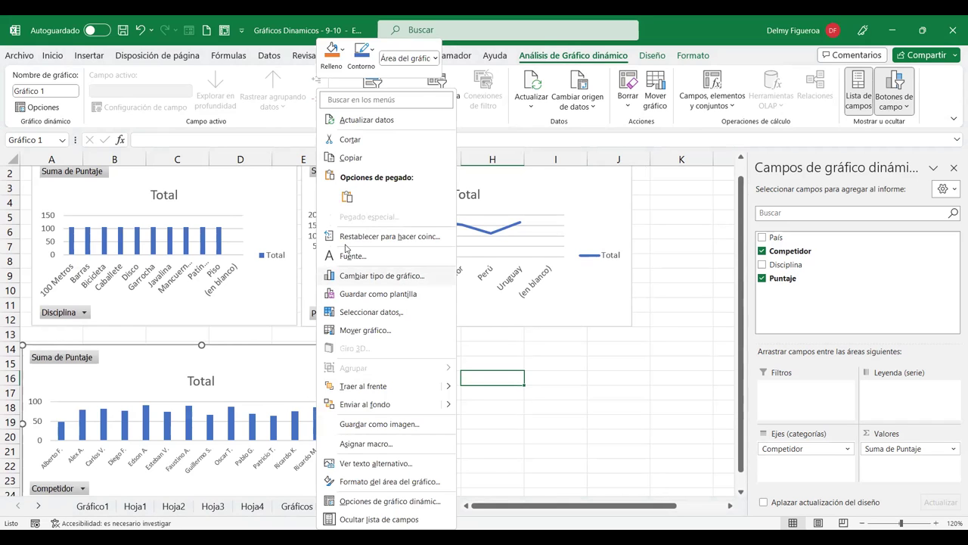
pyautogui.click(331, 212)
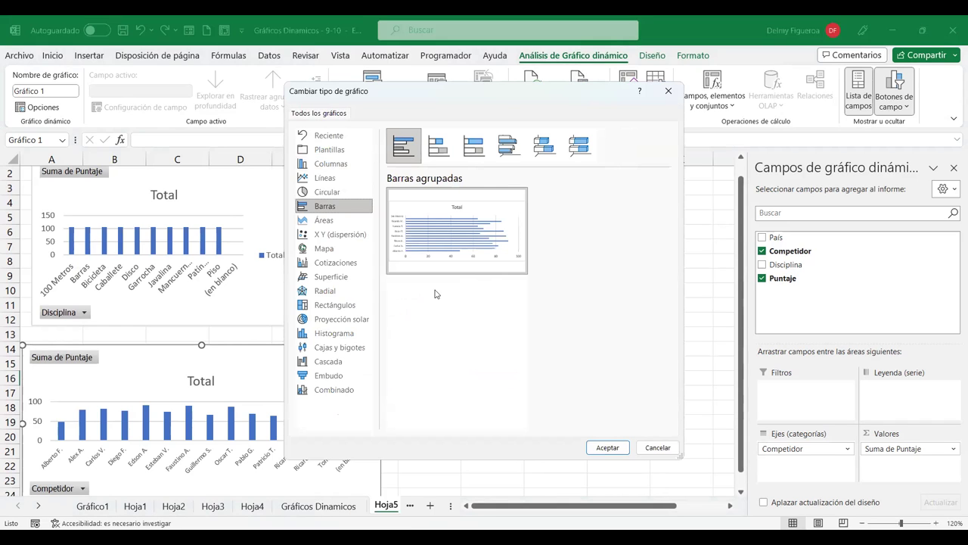
pyautogui.click(608, 447)
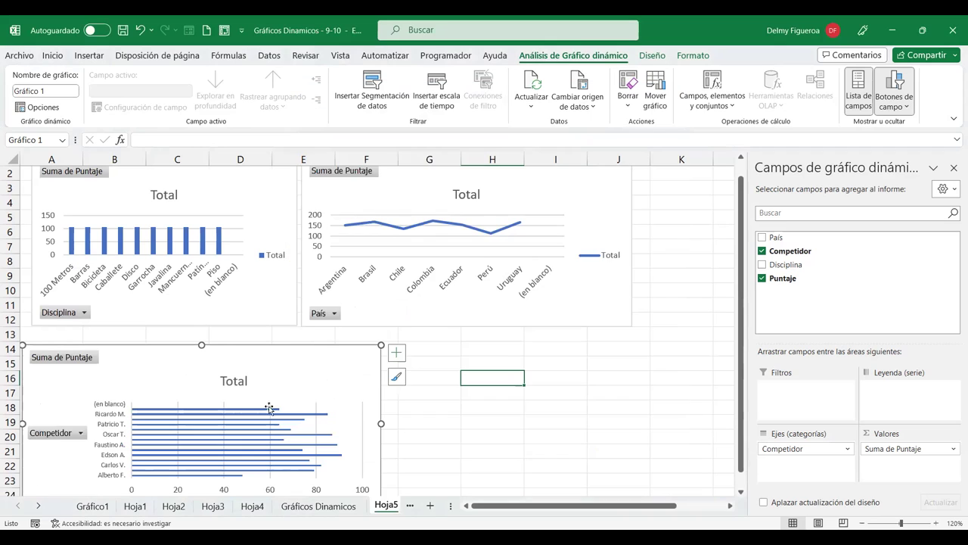
pyautogui.moveTo(259, 346); pyautogui.dragTo(268, 333)
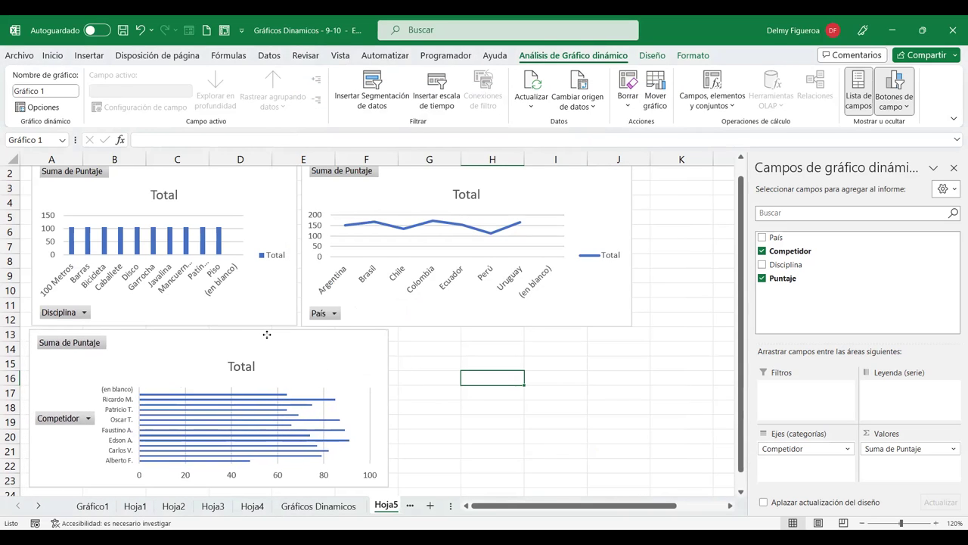
pyautogui.moveTo(268, 334); pyautogui.dragTo(268, 334)
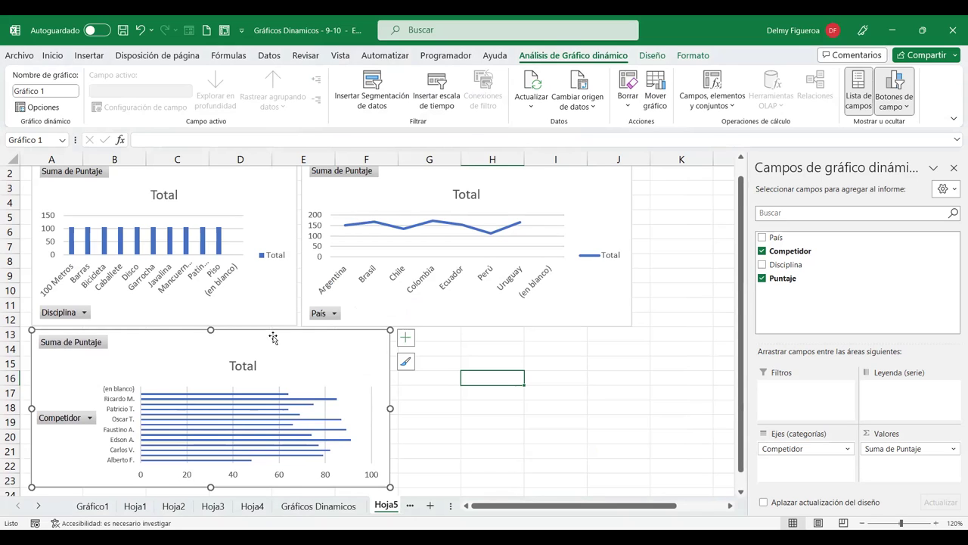
# Step: Give the Competidor bar chart orange bars and a dark chart style
pyautogui.click(645, 58)
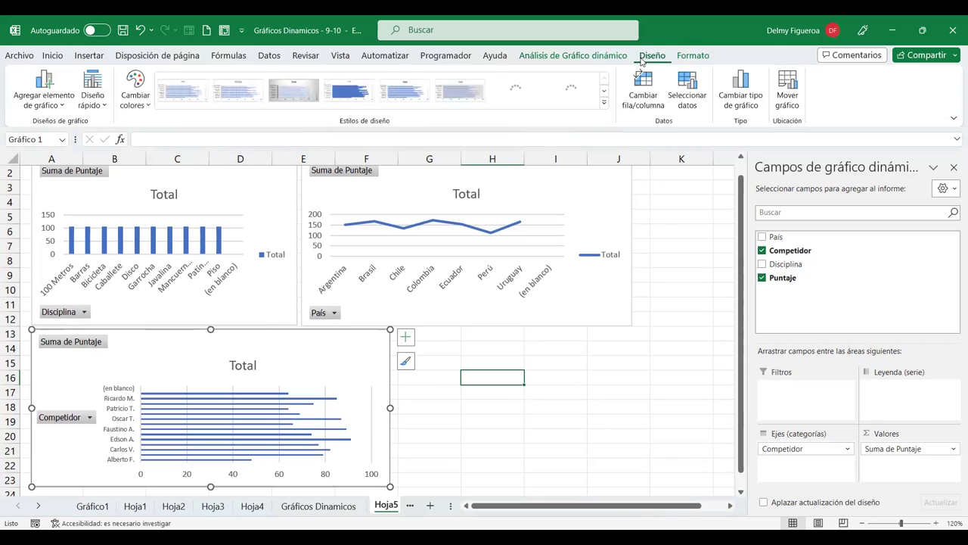
pyautogui.click(605, 108)
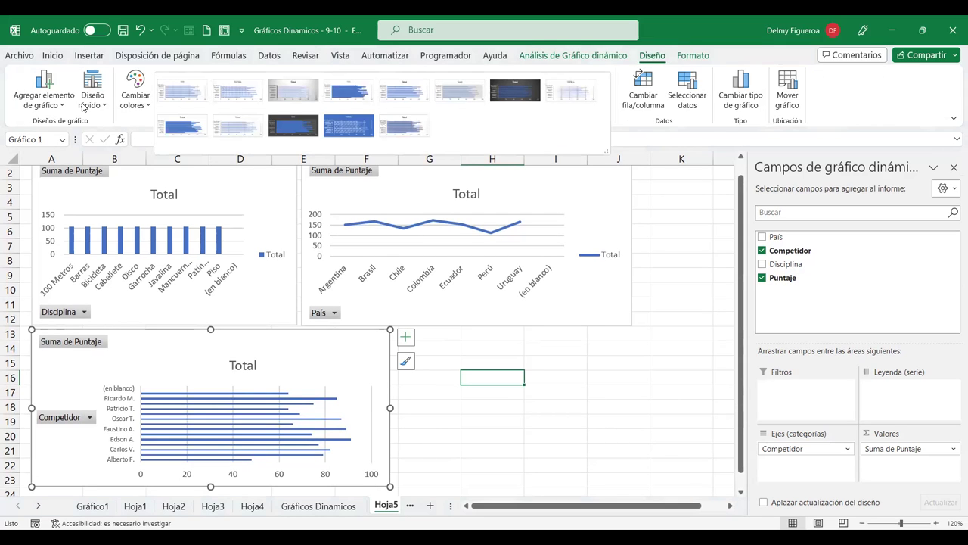
pyautogui.click(136, 89)
pyautogui.click(181, 186)
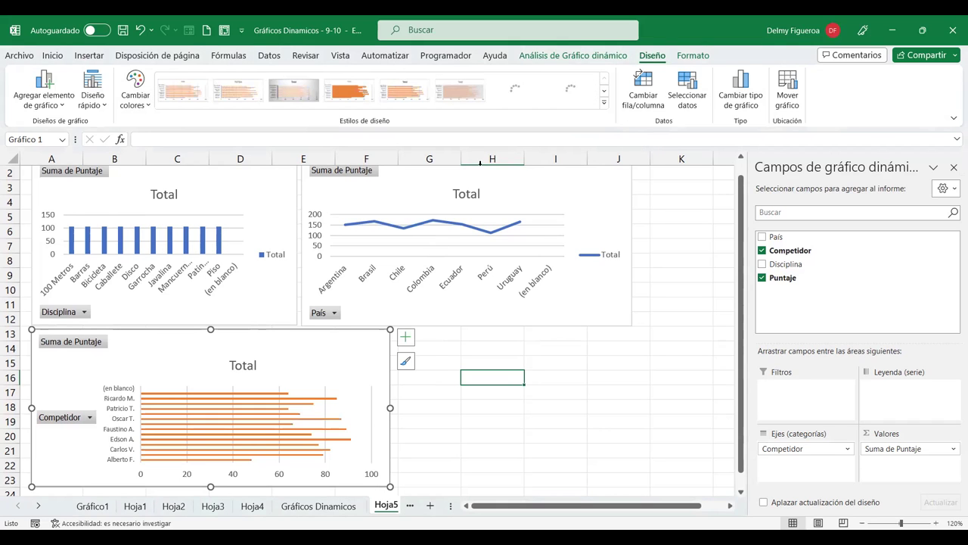
pyautogui.click(605, 107)
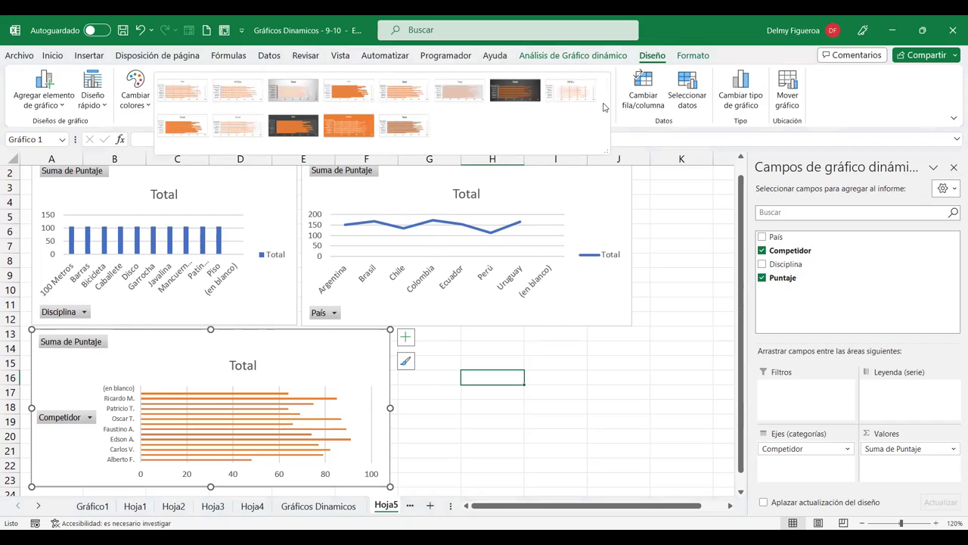
pyautogui.click(532, 95)
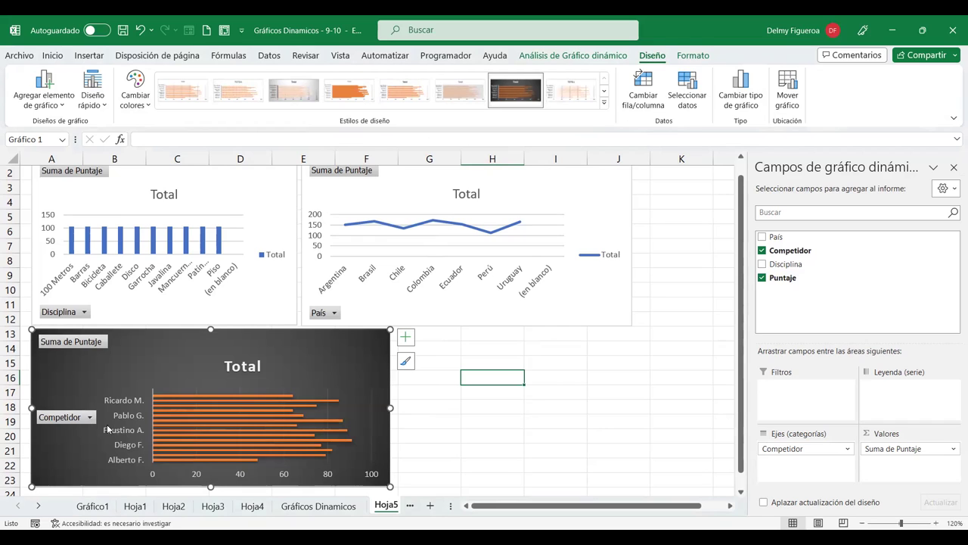
# Step: Delete the bar chart's Total title, then select the Disciplina column chart
pyautogui.click(250, 369)
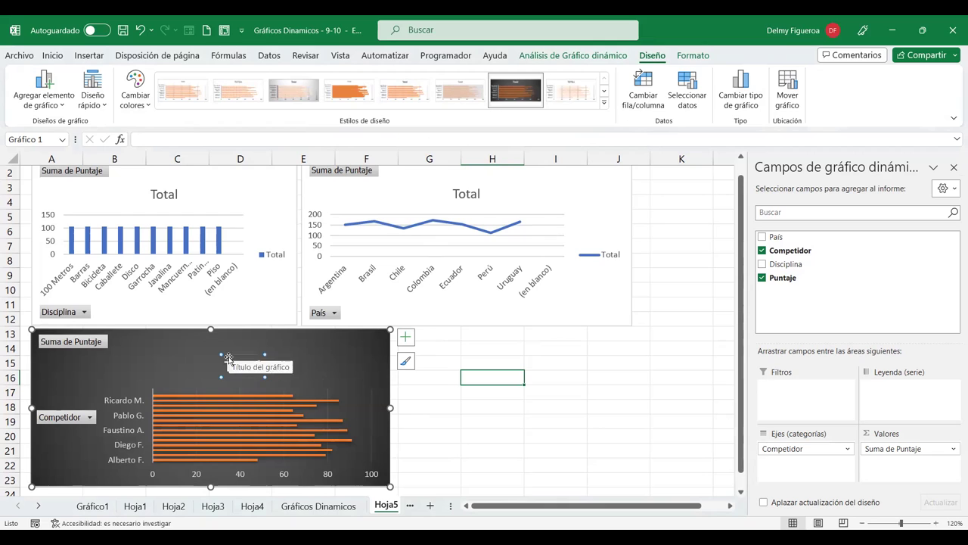
pyautogui.press('Delete')
pyautogui.click(85, 418)
pyautogui.click(88, 418)
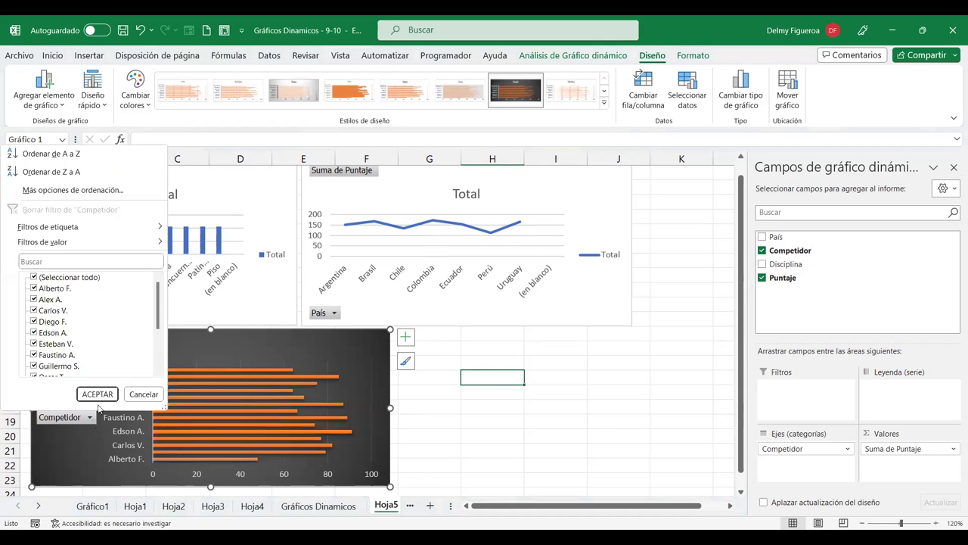
pyautogui.click(107, 396)
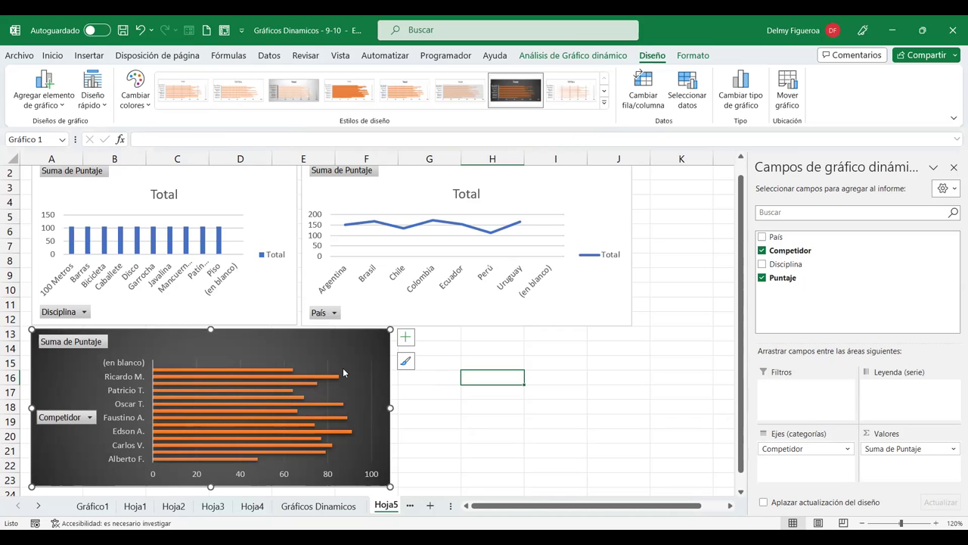
pyautogui.click(272, 208)
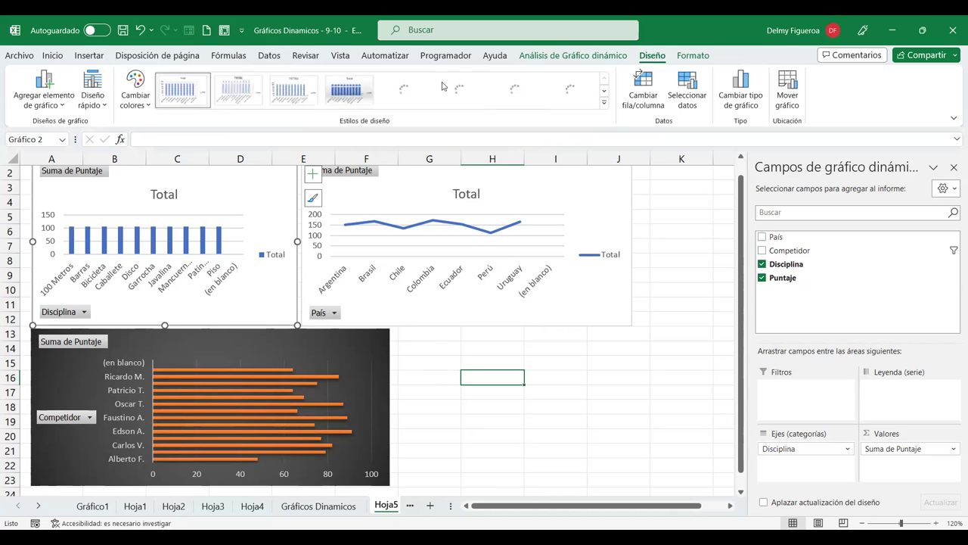
# Step: Recolour the Disciplina columns with the green palette from Cambiar colores
pyautogui.click(137, 110)
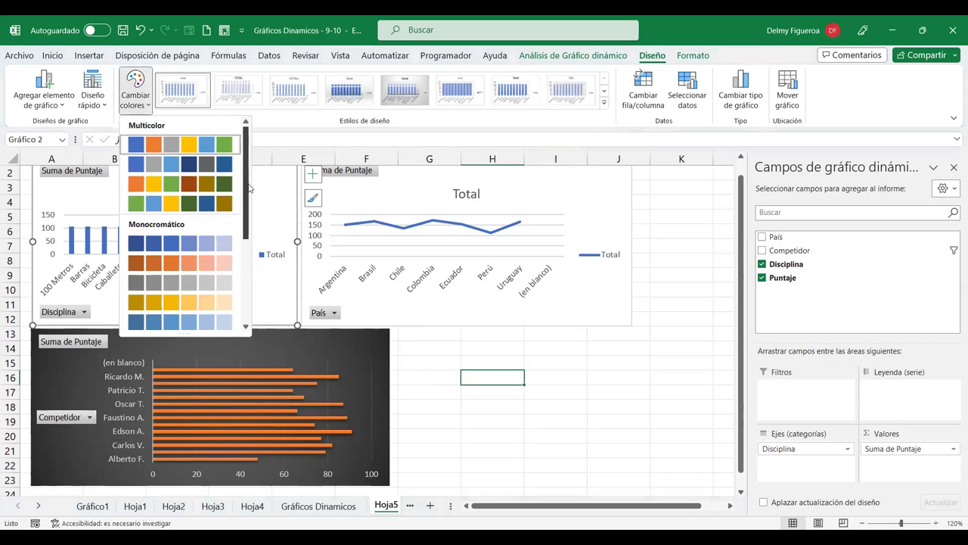
pyautogui.scroll(-3, 249, 188)
pyautogui.scroll(-2, 249, 188)
pyautogui.scroll(5, 249, 187)
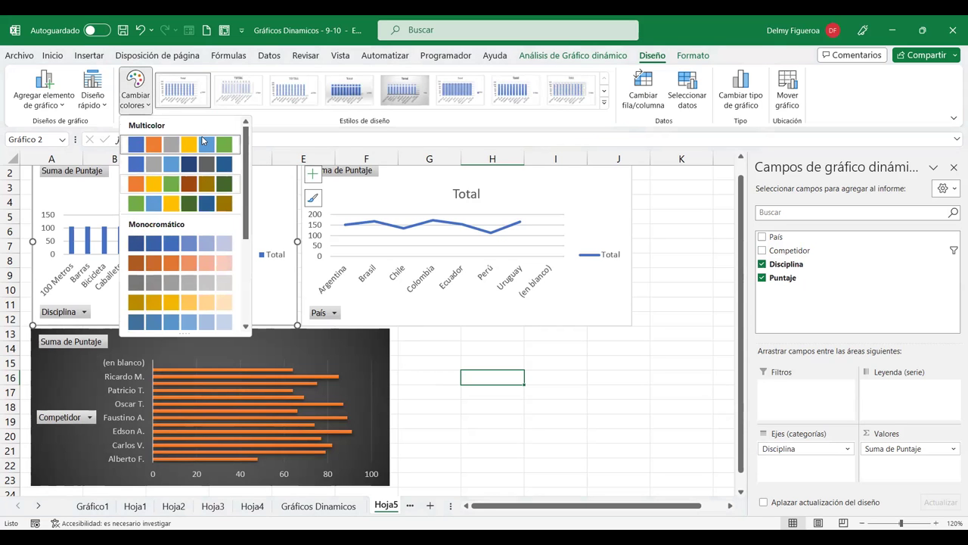
pyautogui.click(160, 162)
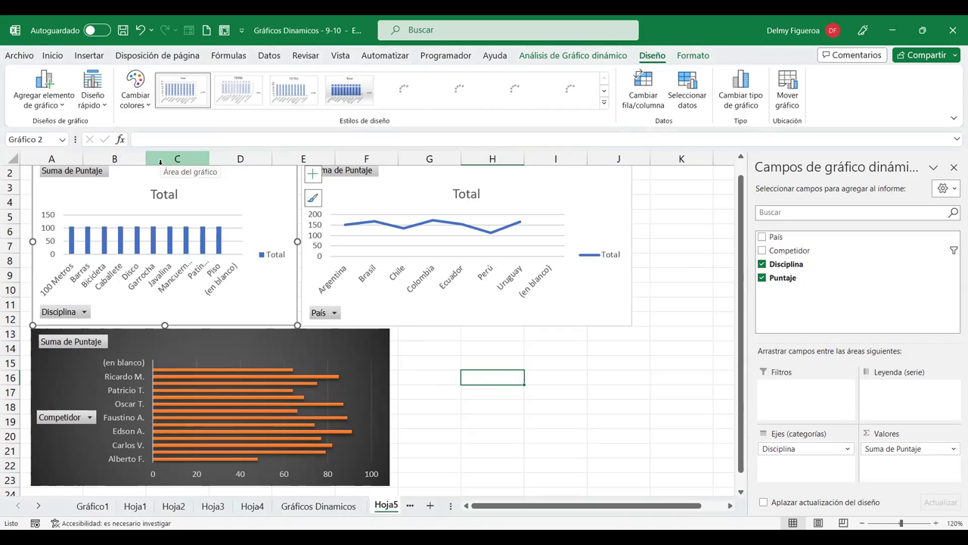
pyautogui.click(131, 92)
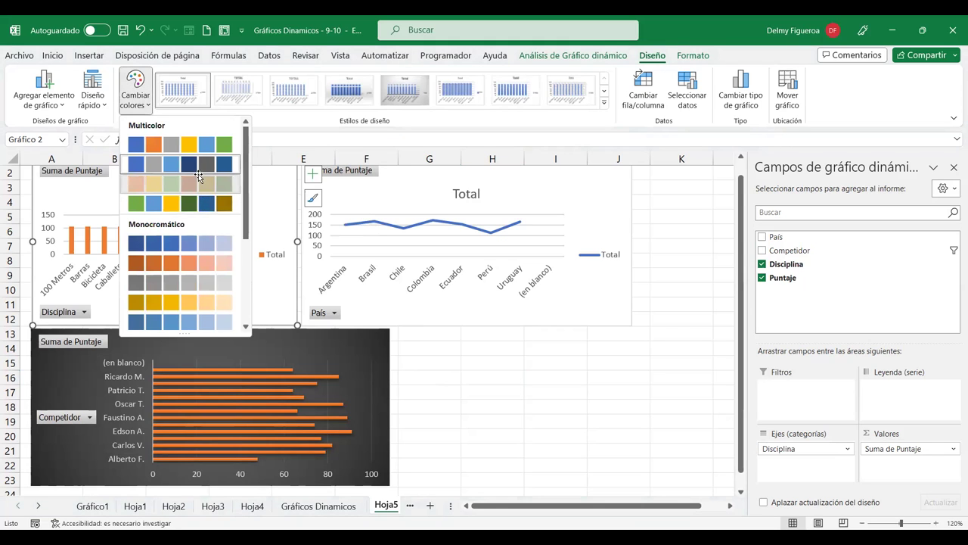
pyautogui.click(199, 181)
pyautogui.click(137, 97)
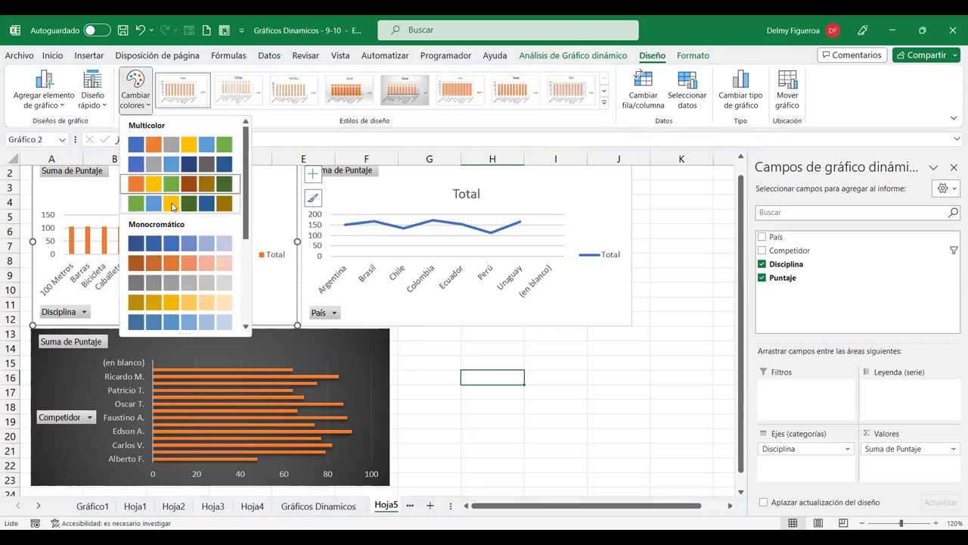
pyautogui.click(172, 206)
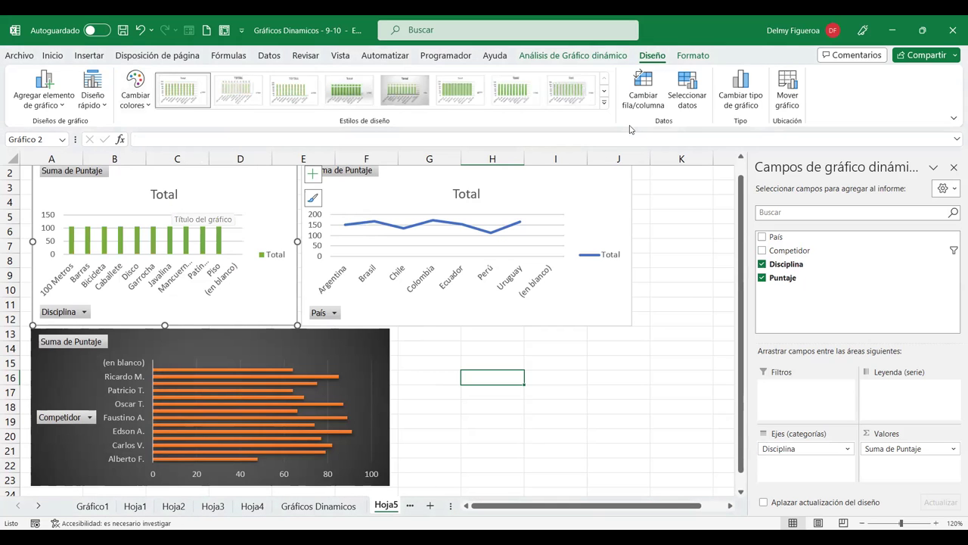
# Step: Apply the dark chart style to the Disciplina column chart
pyautogui.click(604, 103)
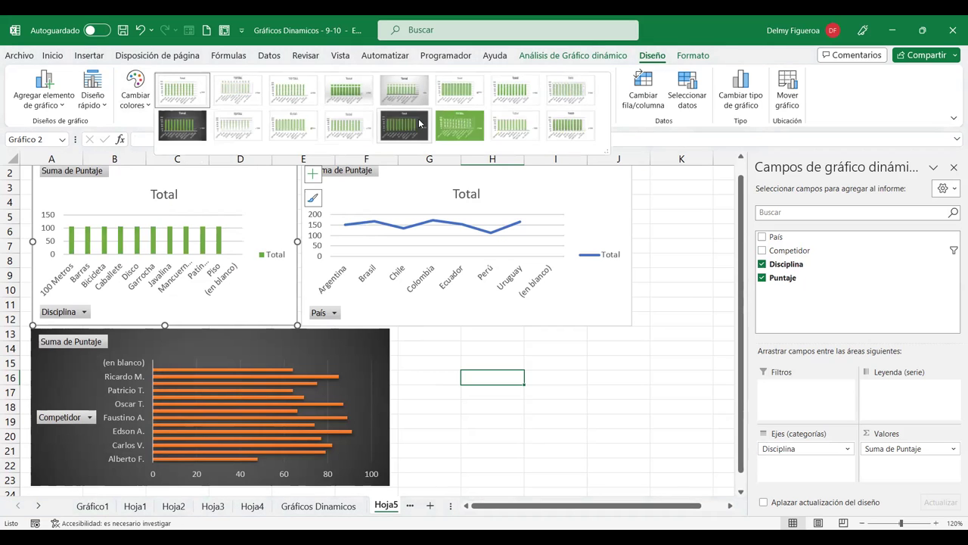
pyautogui.click(419, 126)
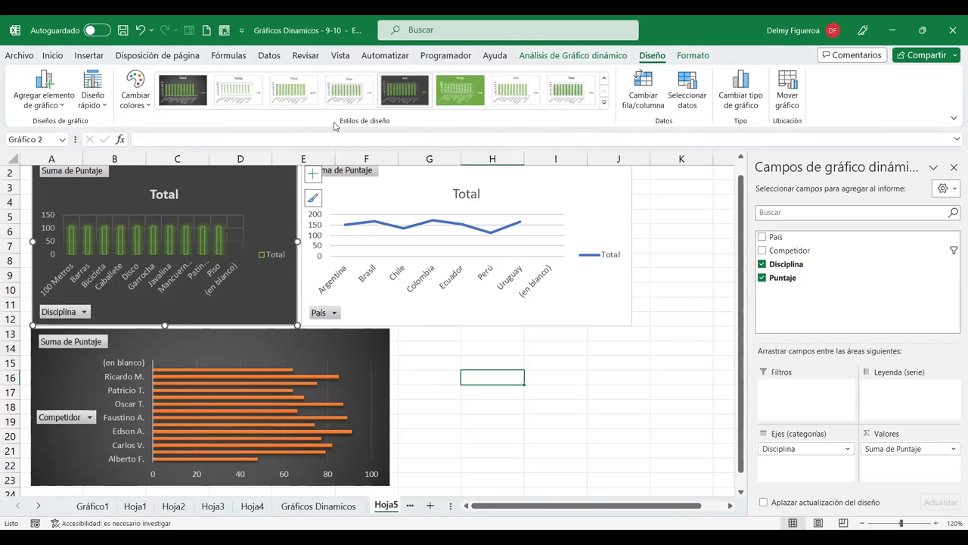
pyautogui.click(179, 276)
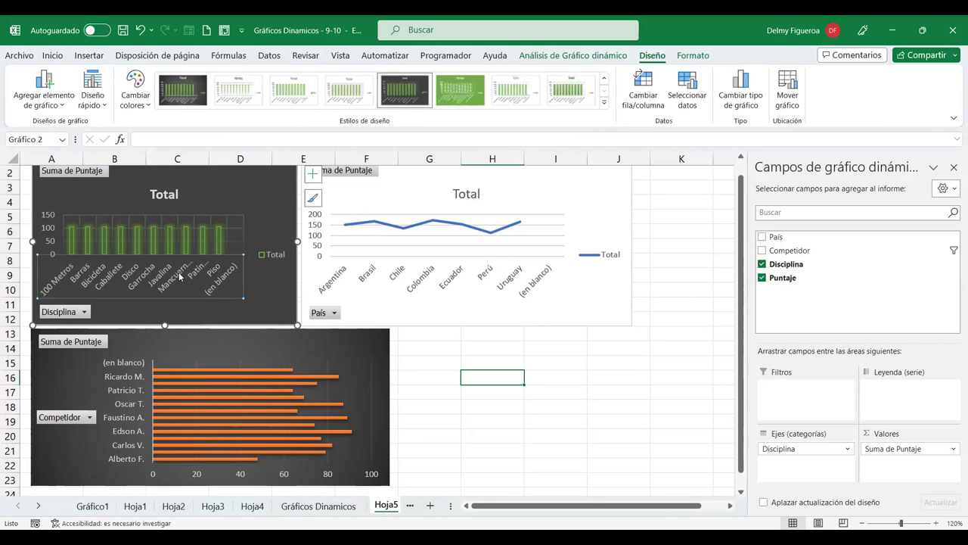
# Step: Open the category axis context menu, dismiss it unchanged, and scroll back up to the ribbon
pyautogui.rightClick(179, 277)
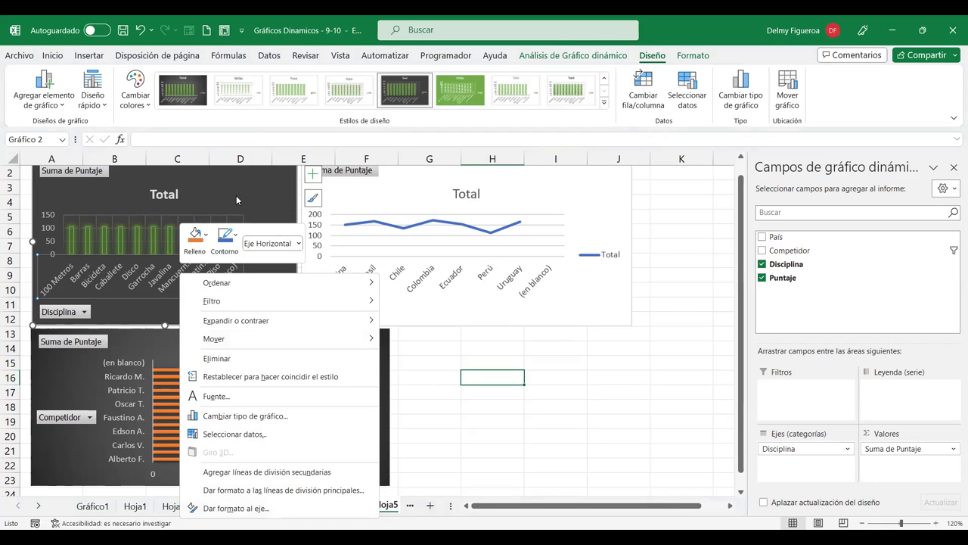
pyautogui.click(285, 191)
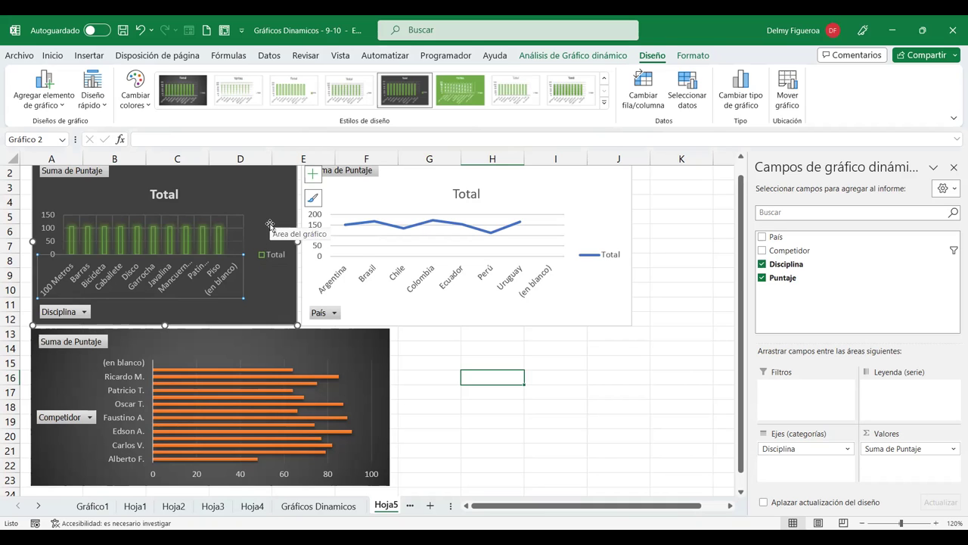
pyautogui.scroll(1, 270, 225)
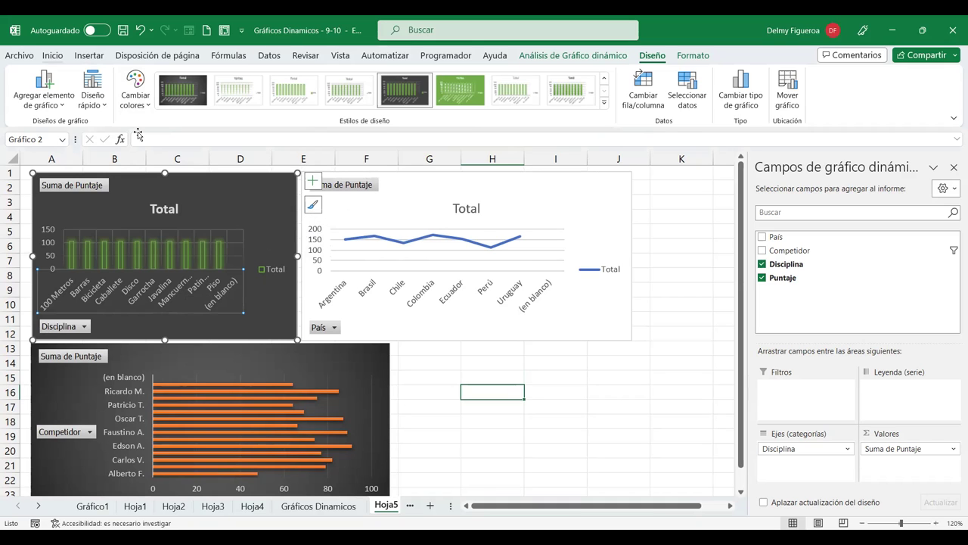
pyautogui.scroll(10, 117, 98)
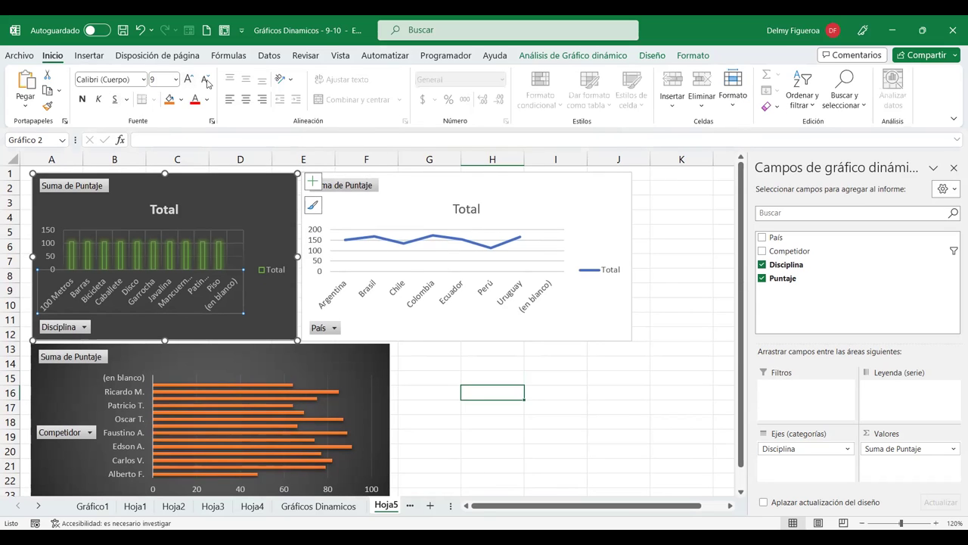
# Step: Decrease the font size of the Disciplina and País category axis labels
pyautogui.click(206, 80)
pyautogui.click(206, 81)
pyautogui.click(206, 80)
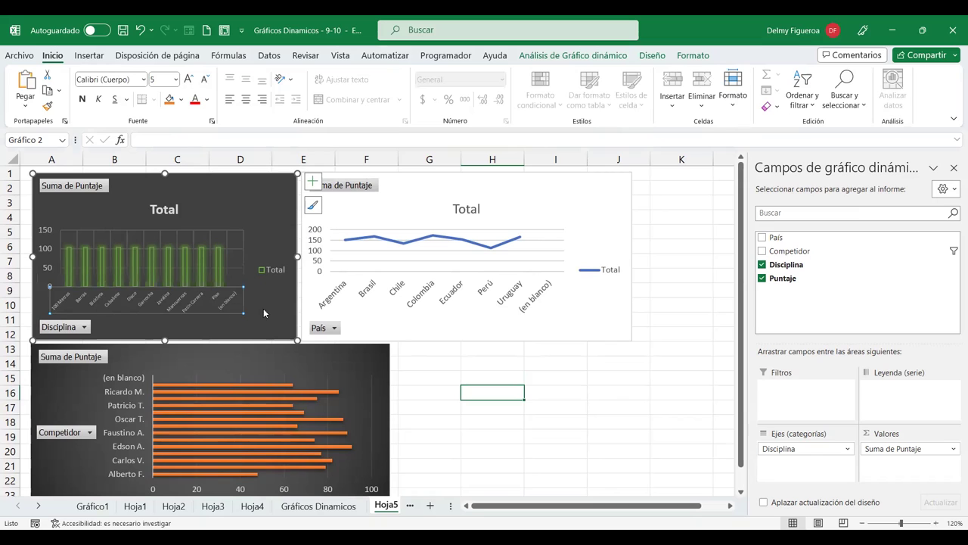
pyautogui.click(372, 289)
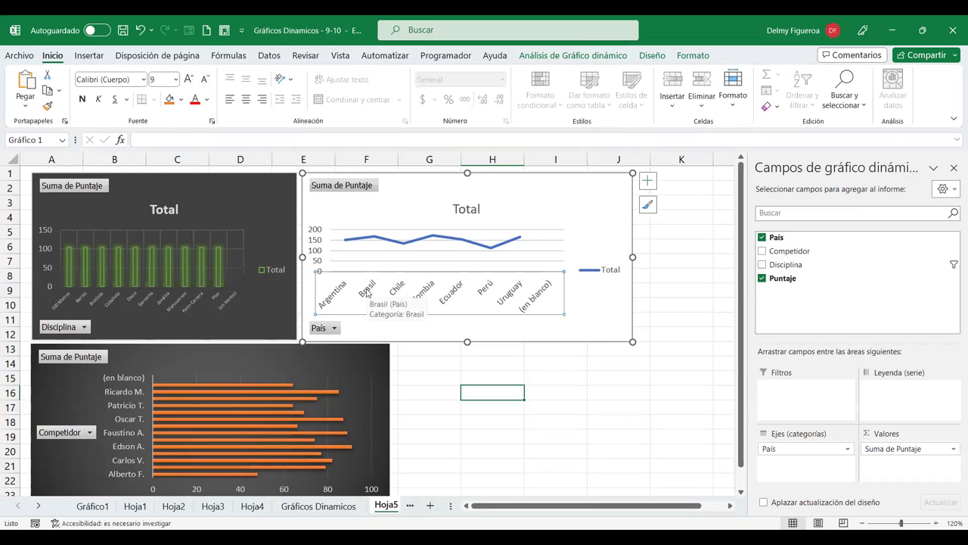
pyautogui.click(202, 83)
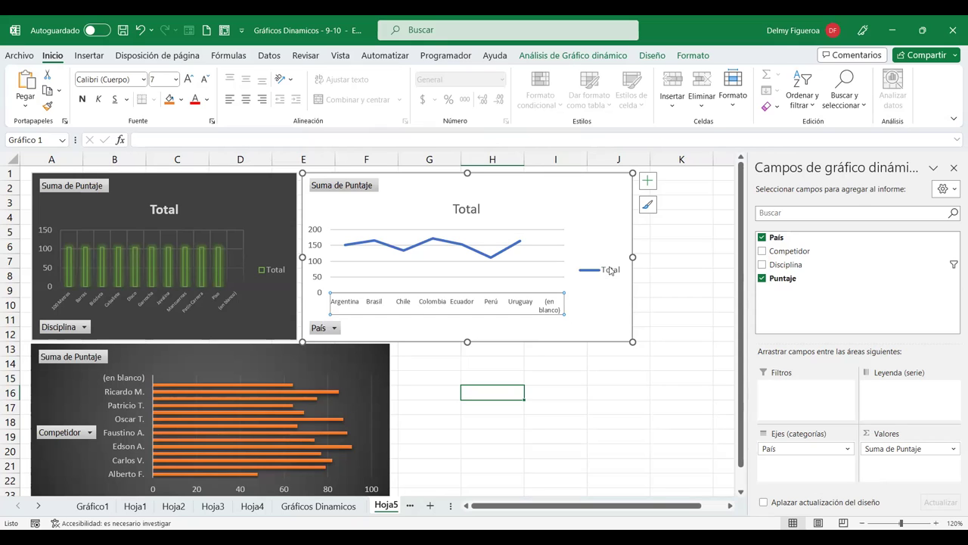
# Step: Delete the Total titles and legends from both the País and Disciplina charts
pyautogui.click(611, 270)
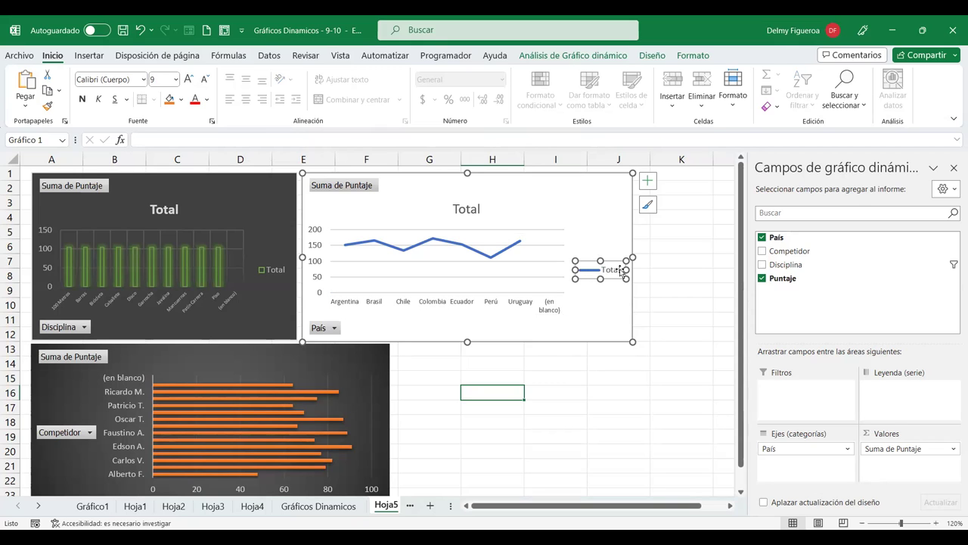
pyautogui.press('Delete')
pyautogui.click(468, 211)
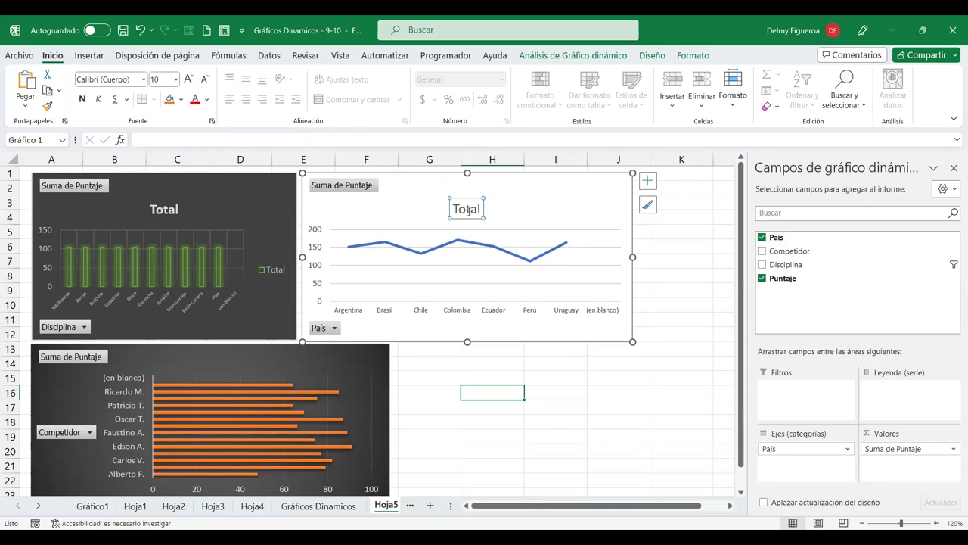
pyautogui.press('Delete')
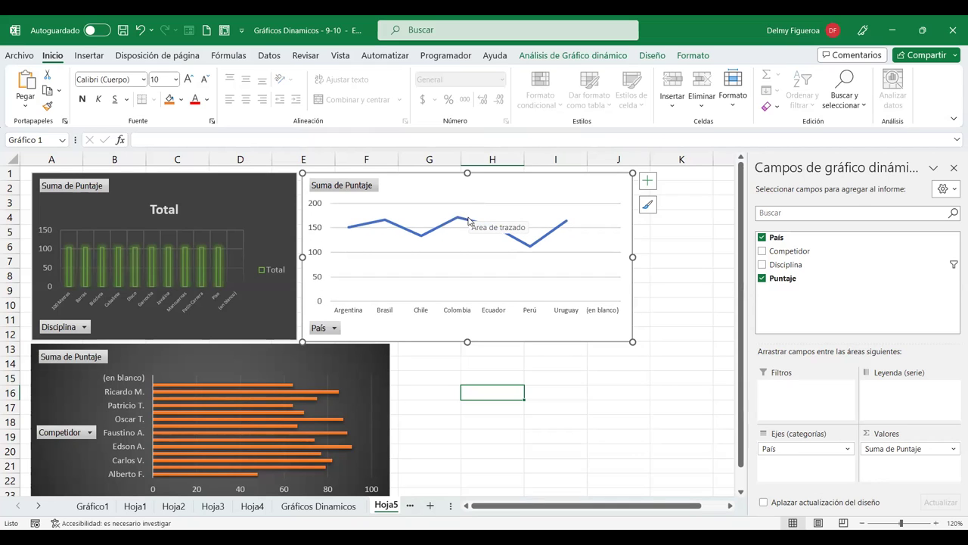
pyautogui.click(174, 210)
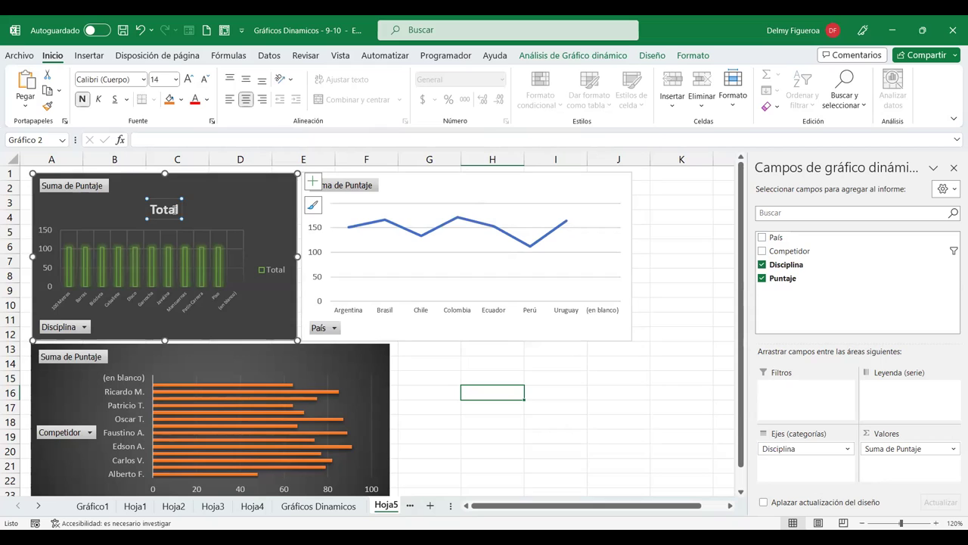
pyautogui.press('Delete')
pyautogui.click(277, 261)
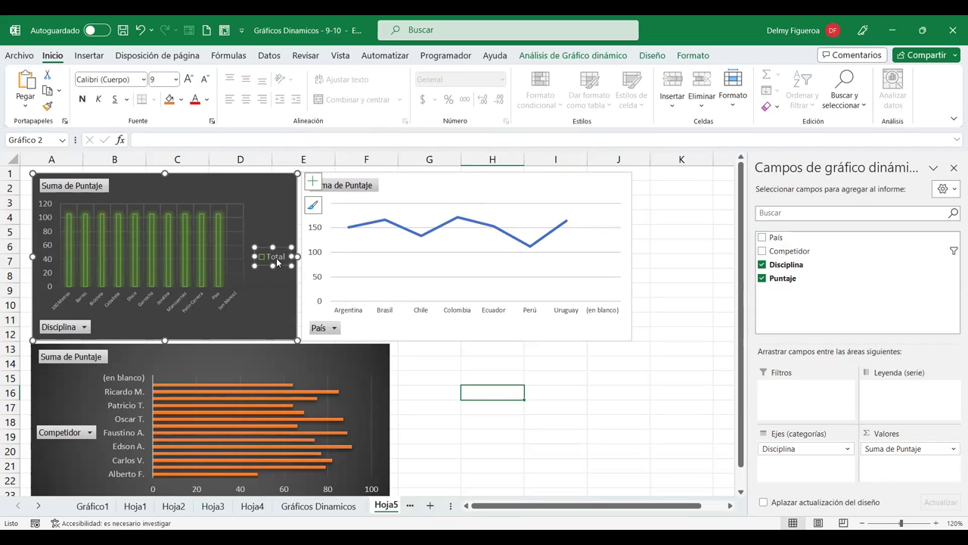
pyautogui.press('Delete')
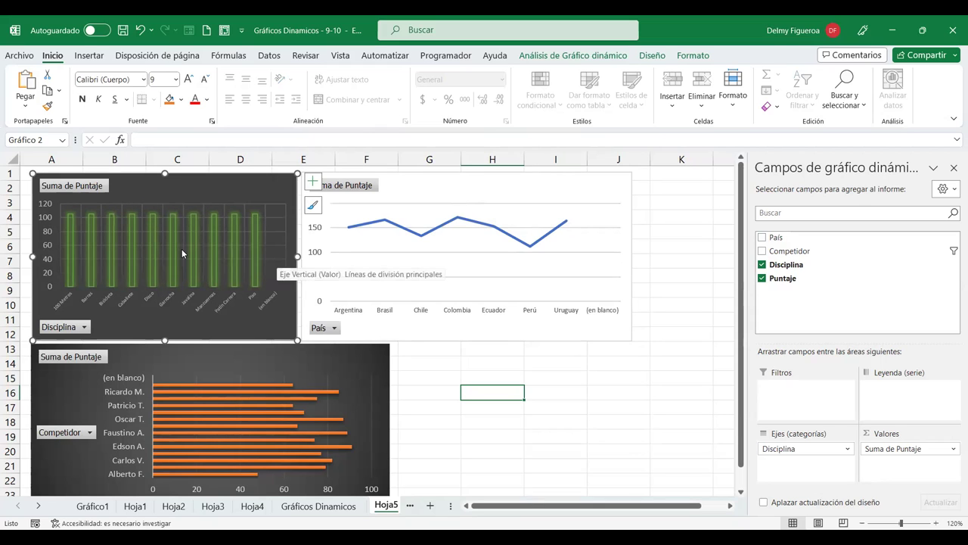
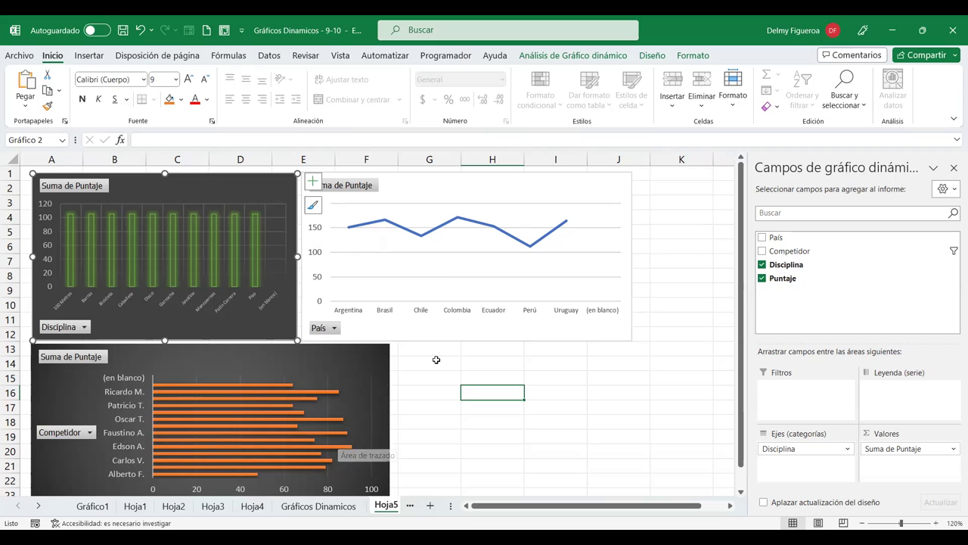
# Step: Review the Hoja4 pivot and the Gráficos Dinamicos source data, checking the Chile and Barras entries
pyautogui.click(252, 506)
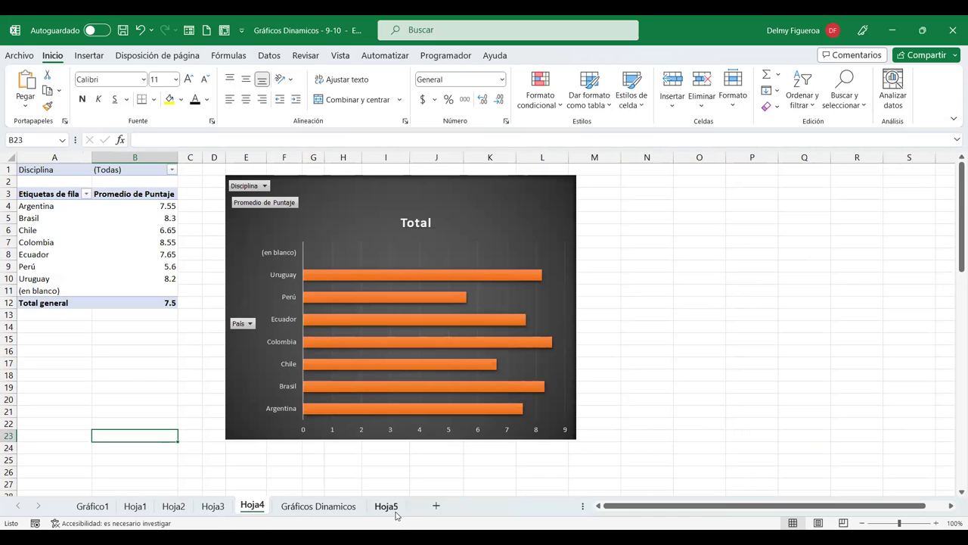
pyautogui.click(295, 510)
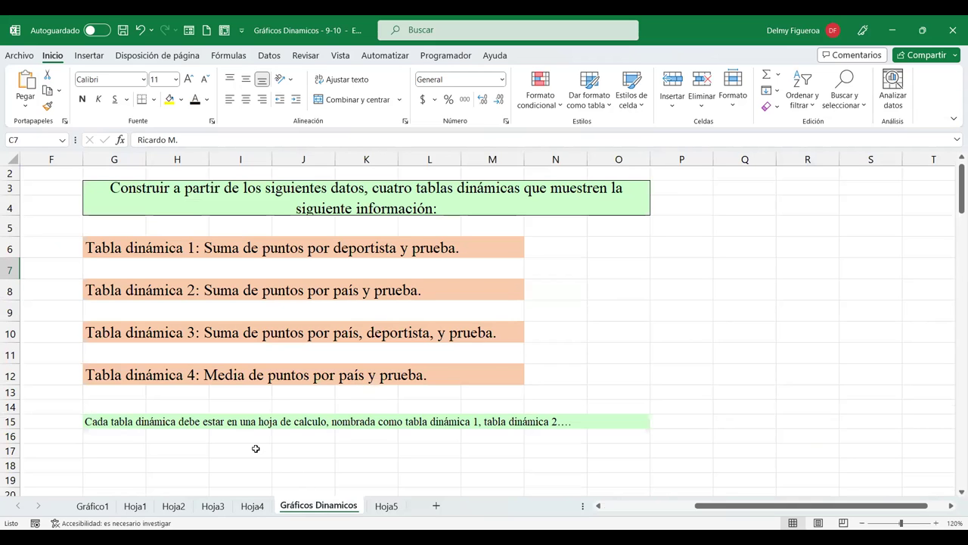
pyautogui.hotkey('ctrl', 'Home')
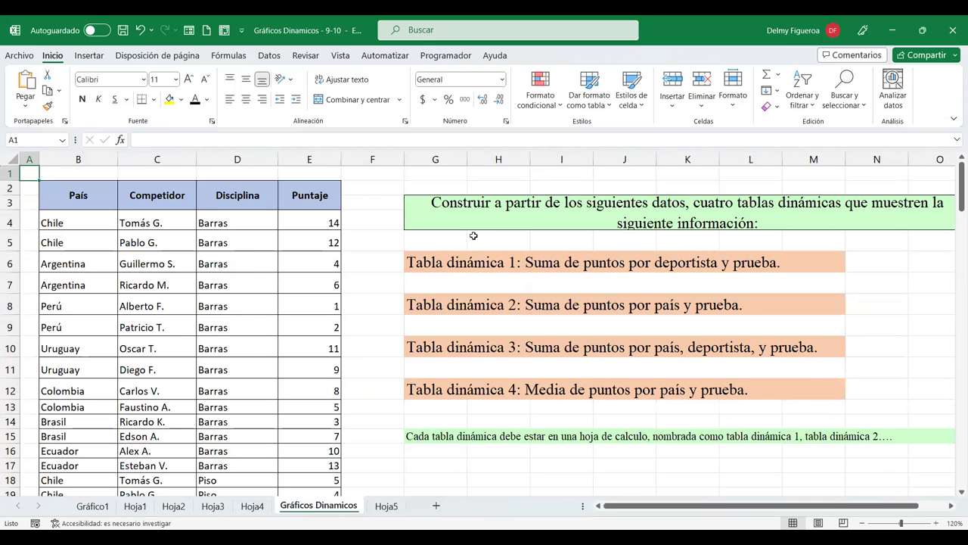
pyautogui.click(70, 218)
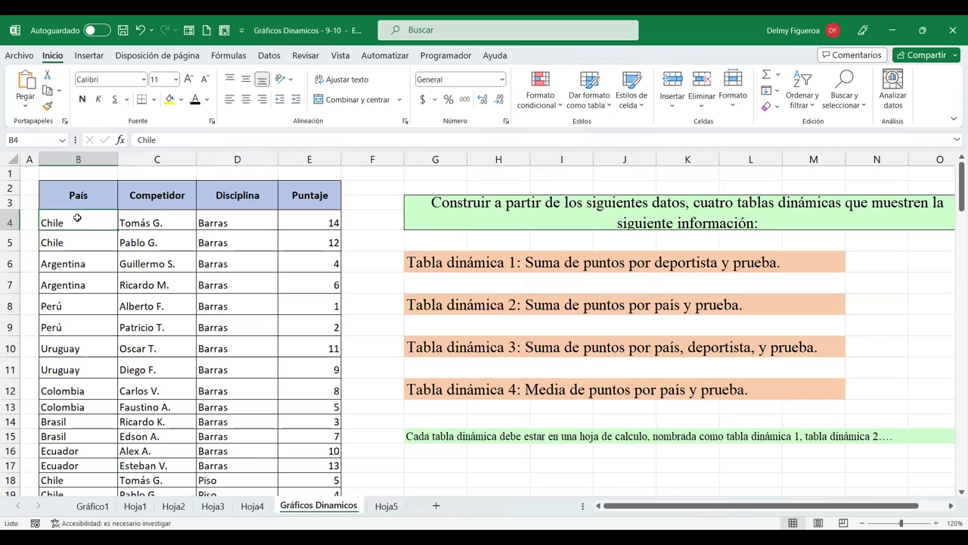
pyautogui.click(236, 217)
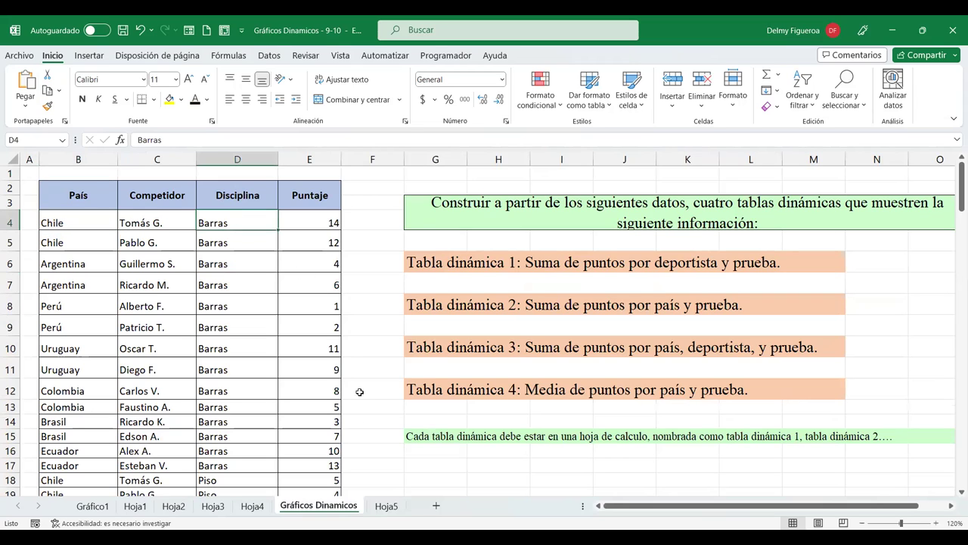
# Step: Go back to Hoja5's pivot charts and deselect the chart so its field list closes
pyautogui.click(383, 511)
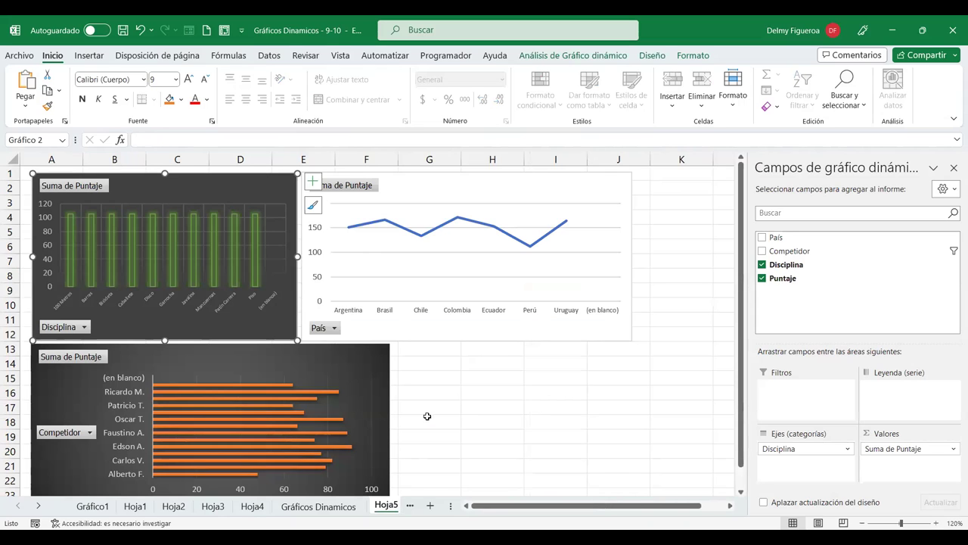
pyautogui.click(448, 364)
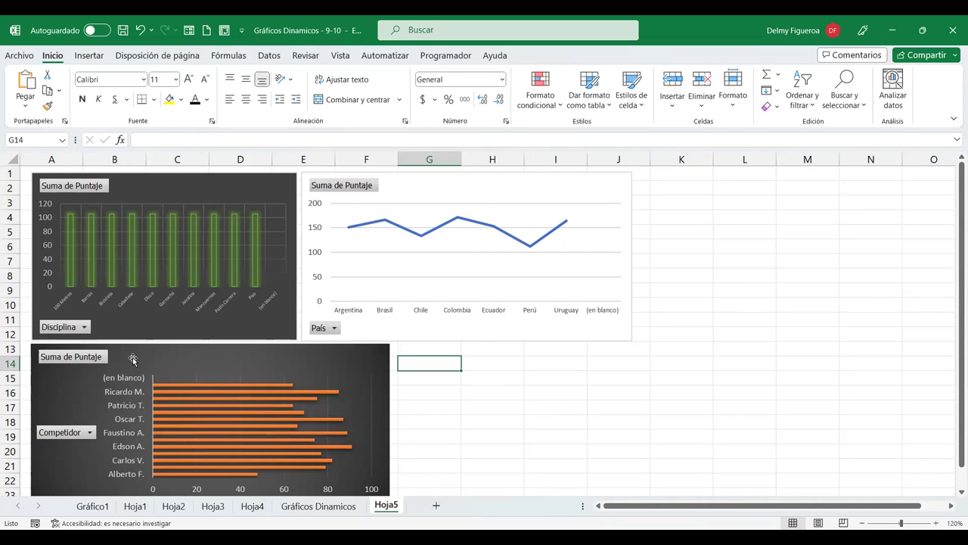
pyautogui.moveTo(202, 408)
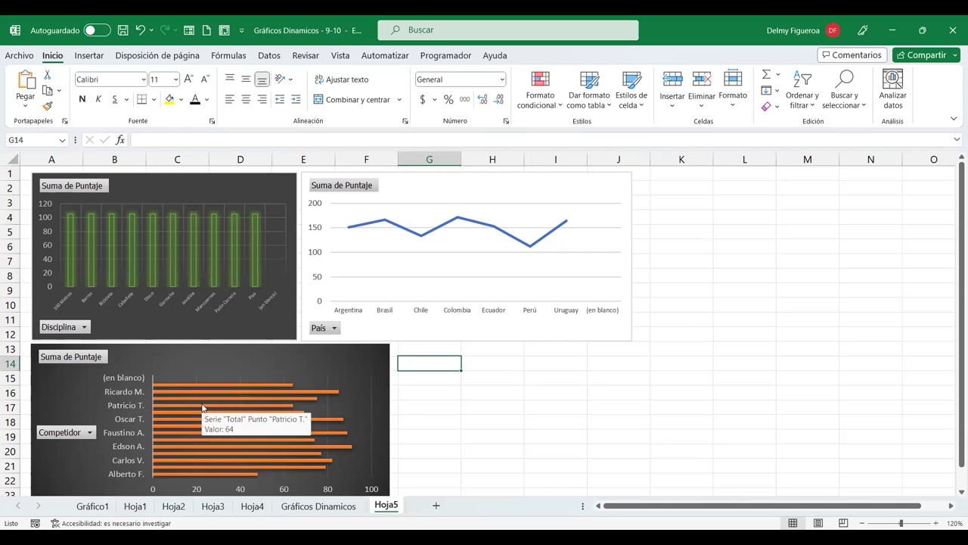
pyautogui.scroll(-2, 466, 398)
pyautogui.scroll(2, 404, 362)
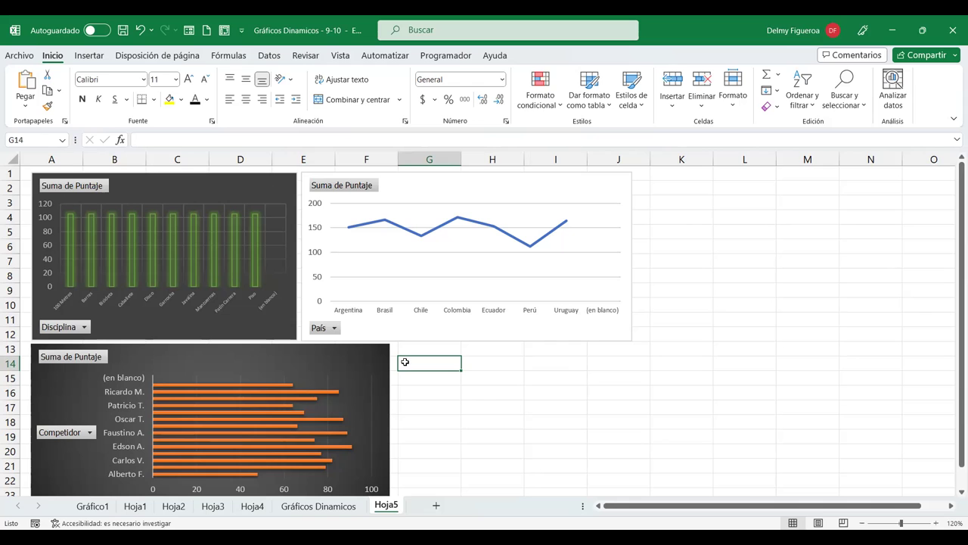
# Step: Compare the source data with Hoja5, then select the green Disciplina column chart to show its fields
pyautogui.click(321, 506)
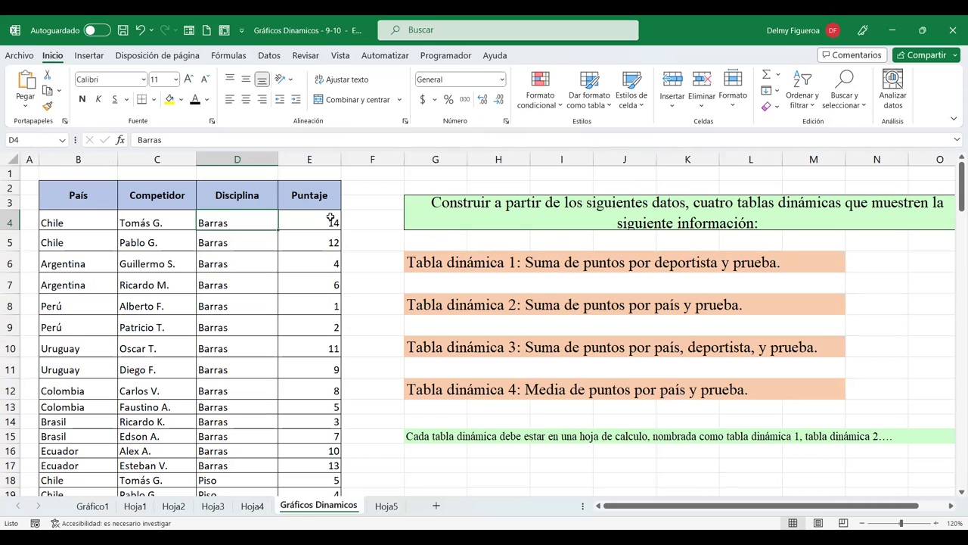
pyautogui.click(385, 512)
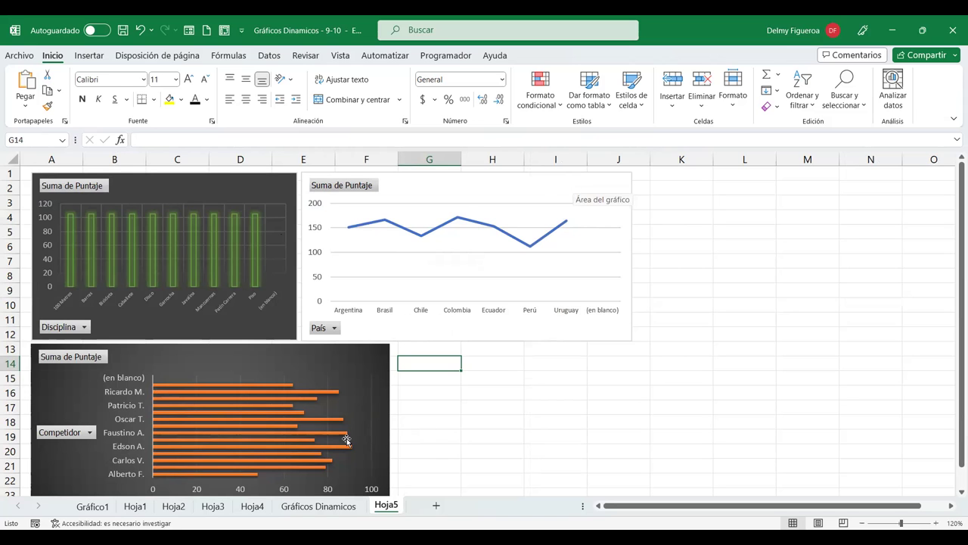
pyautogui.click(338, 507)
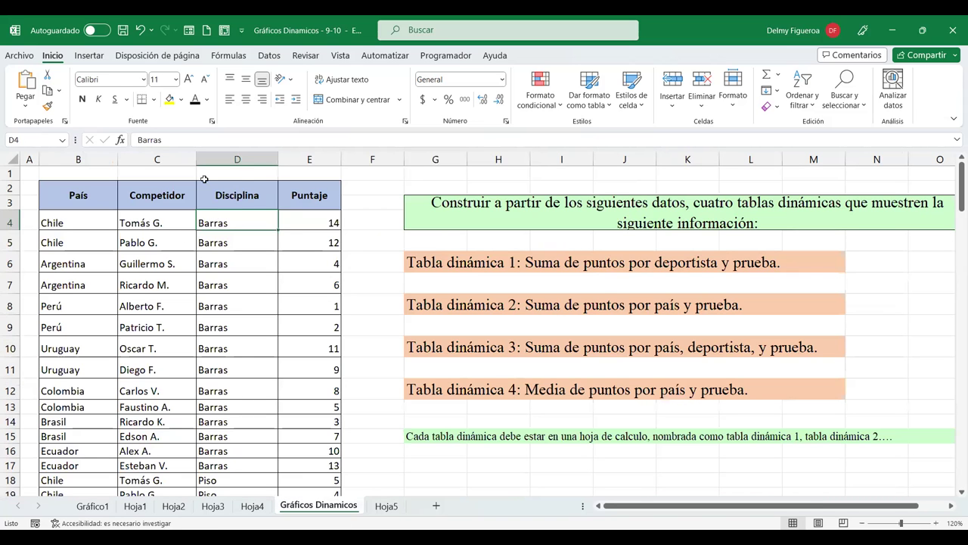
pyautogui.click(385, 505)
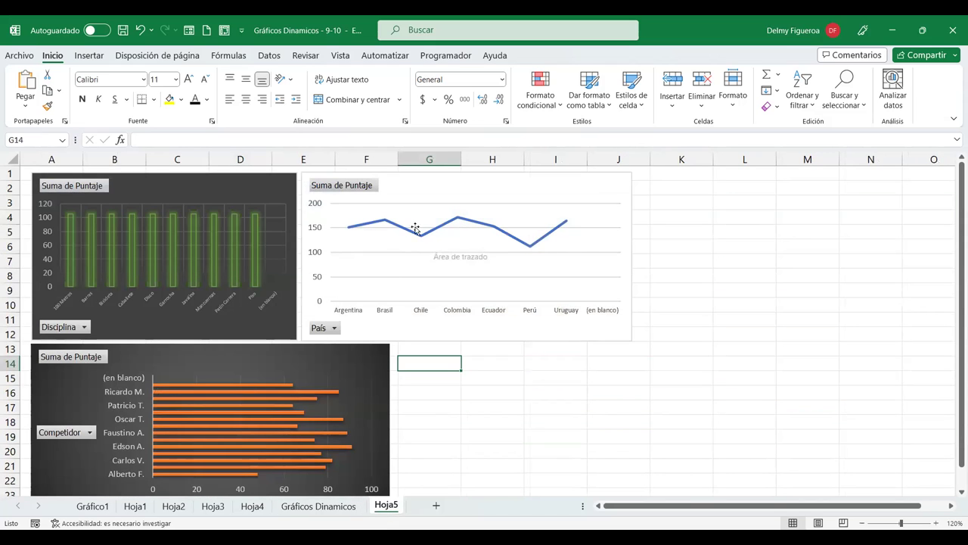
pyautogui.click(234, 192)
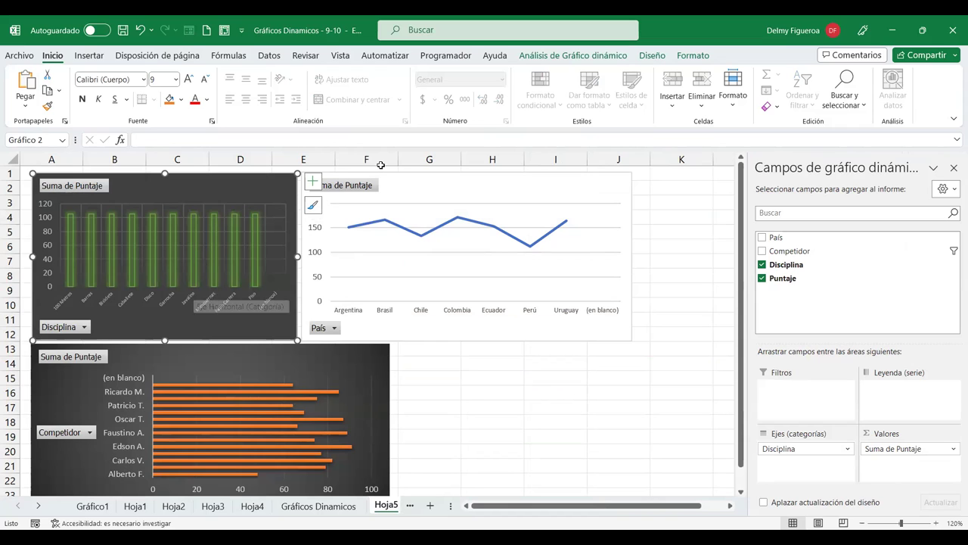
# Step: Look through the pivot chart's Analyze, Design and Format ribbon options
pyautogui.click(615, 60)
pyautogui.click(654, 58)
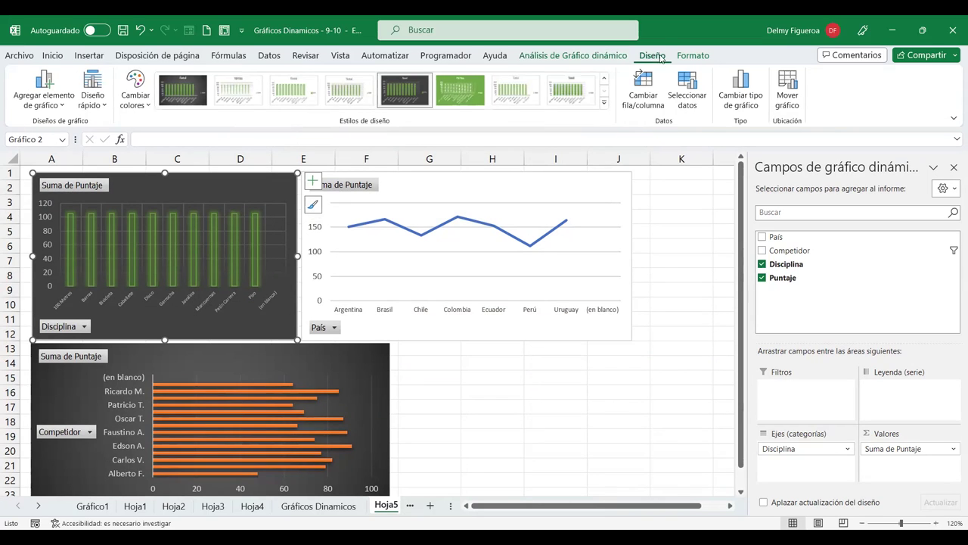
pyautogui.click(680, 59)
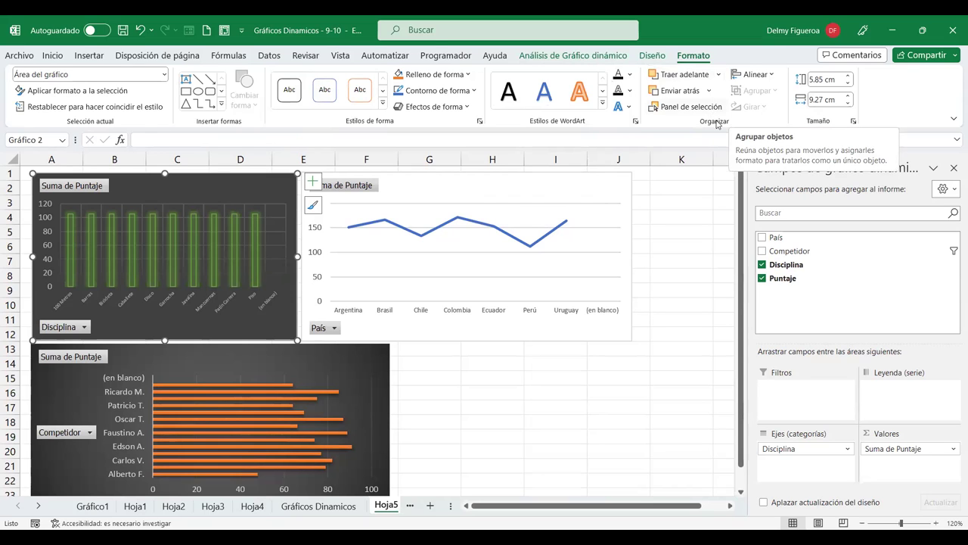
pyautogui.click(649, 56)
pyautogui.click(580, 54)
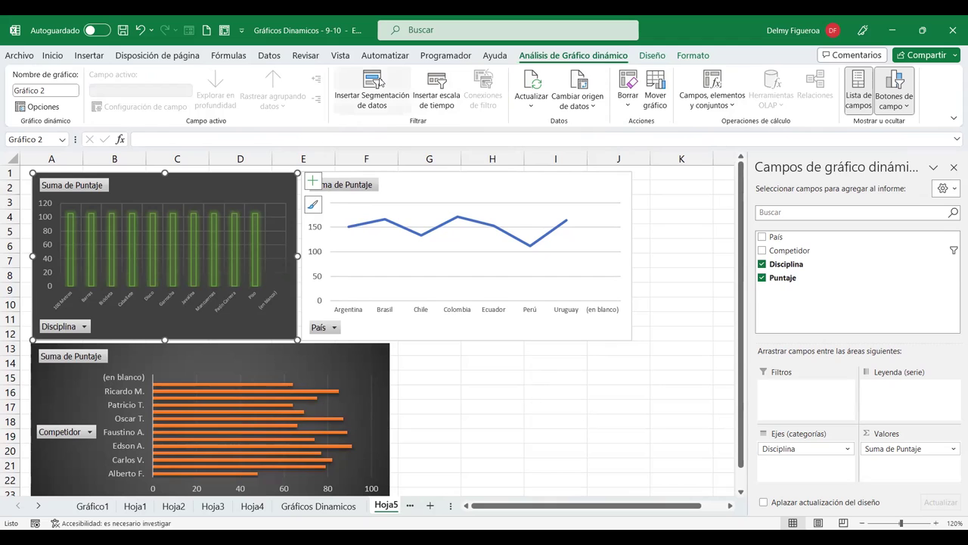
# Step: Insert País, Competidor and Disciplina slicers and move the Disciplina and Competidor slicers beside the line chart
pyautogui.click(379, 82)
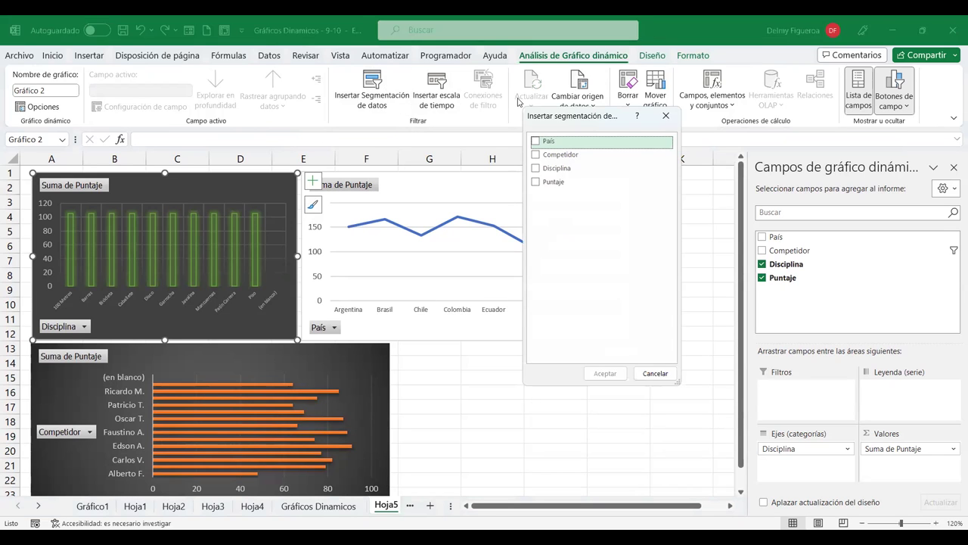
pyautogui.click(536, 144)
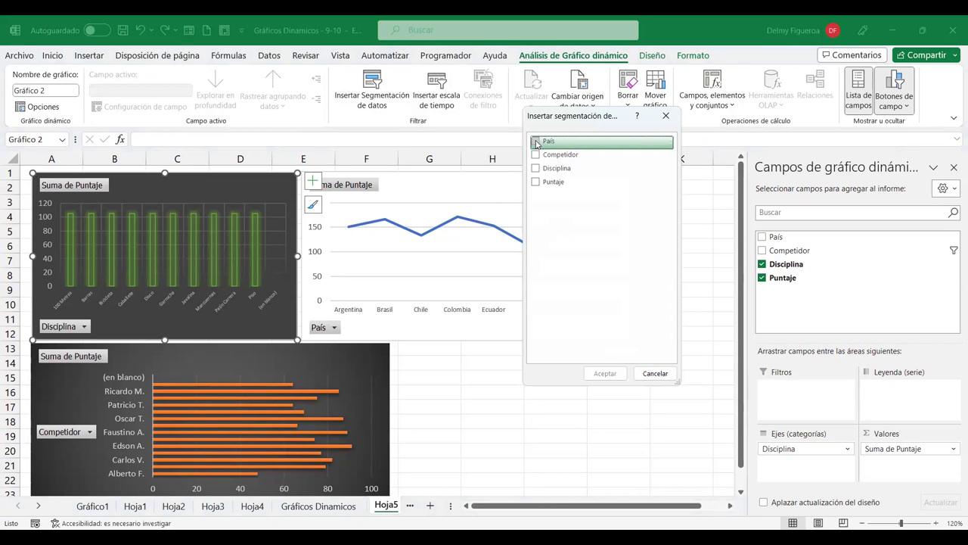
pyautogui.click(536, 142)
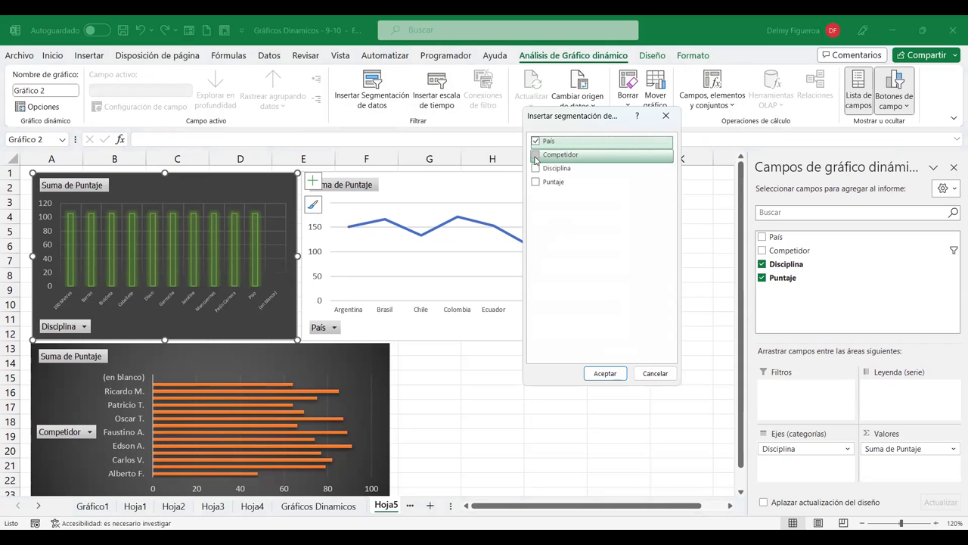
pyautogui.click(535, 155)
pyautogui.click(537, 168)
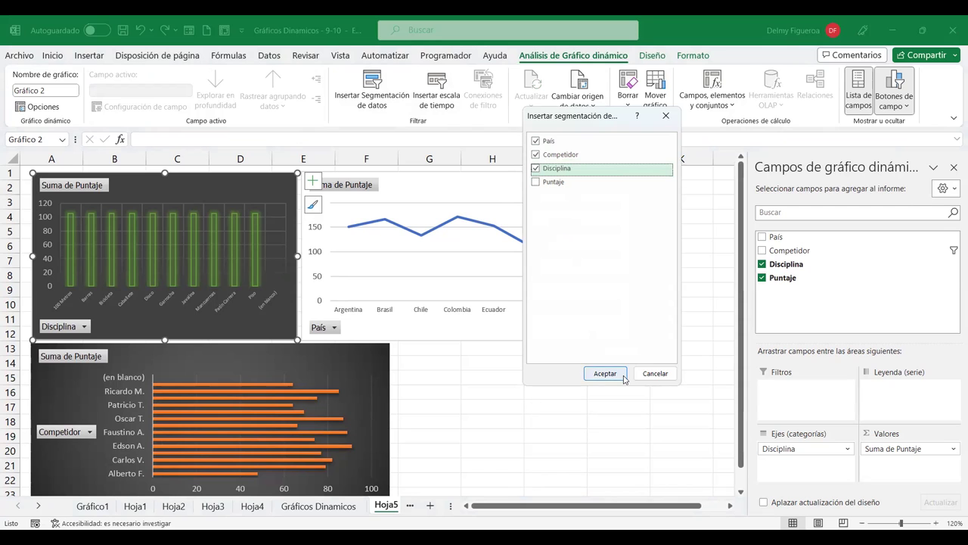
pyautogui.click(603, 371)
pyautogui.moveTo(401, 277)
pyautogui.mouseDown()
pyautogui.moveTo(703, 205)
pyautogui.moveTo(694, 177)
pyautogui.mouseUp()
pyautogui.moveTo(402, 249)
pyautogui.mouseDown()
pyautogui.moveTo(693, 407)
pyautogui.moveTo(533, 367)
pyautogui.mouseUp()
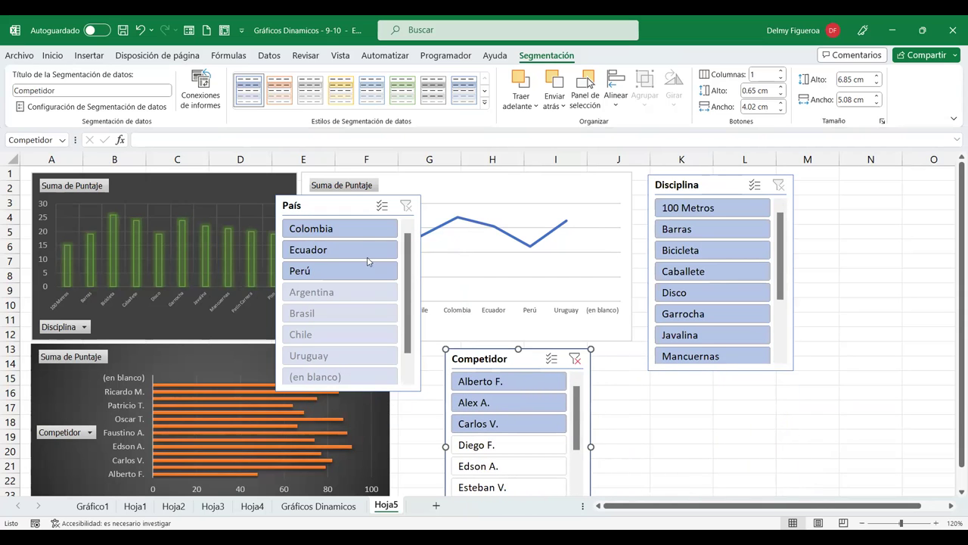
# Step: Line up the Competidor, País and Disciplina slicers in a row beside the bar chart and clear the Competidor filter
pyautogui.moveTo(347, 206)
pyautogui.mouseDown()
pyautogui.moveTo(696, 412)
pyautogui.moveTo(714, 386)
pyautogui.mouseUp()
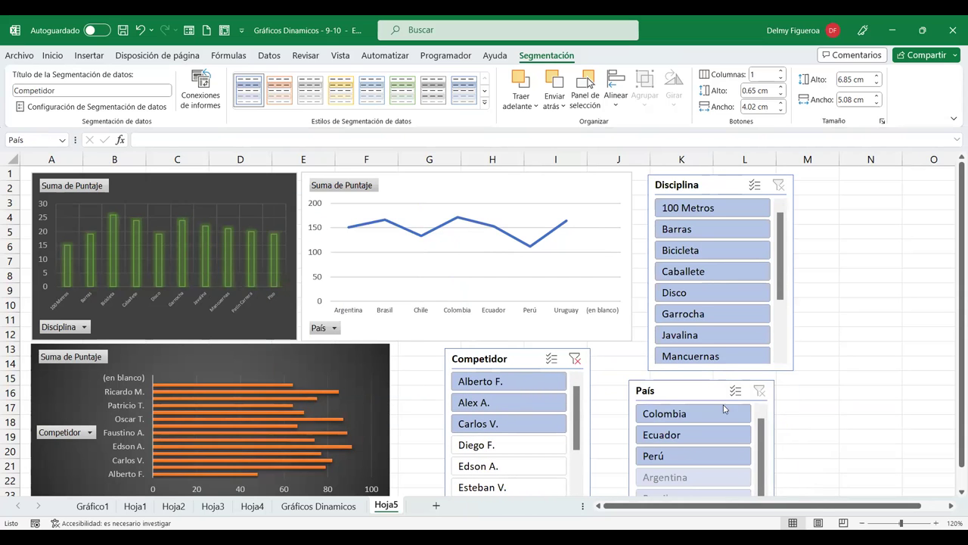
pyautogui.click(723, 409)
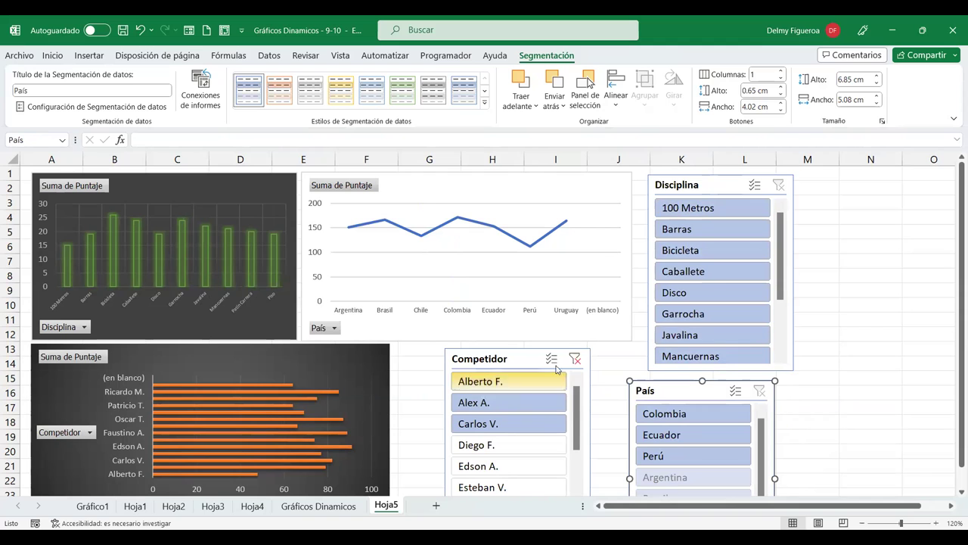
pyautogui.moveTo(504, 357); pyautogui.dragTo(456, 356)
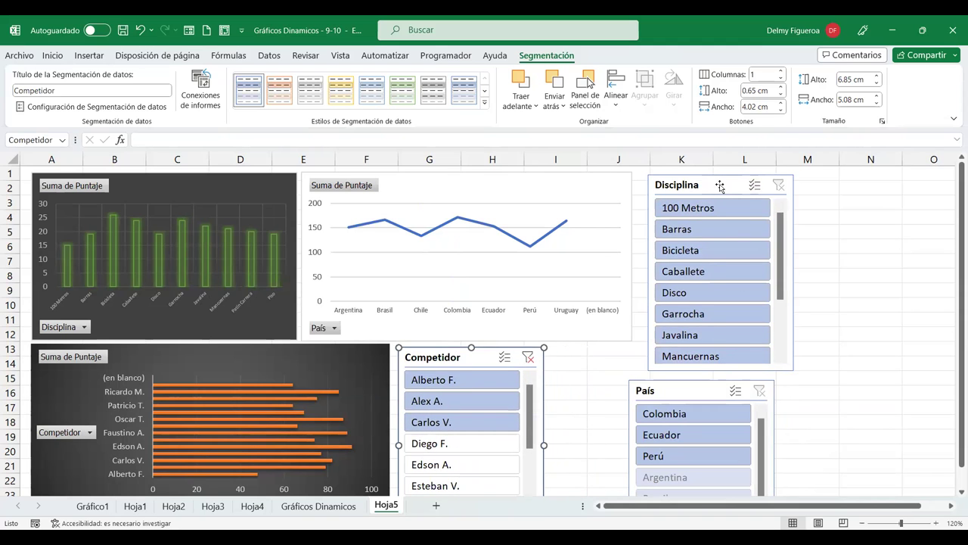
pyautogui.moveTo(720, 187); pyautogui.dragTo(828, 245)
pyautogui.moveTo(675, 387); pyautogui.dragTo(599, 357)
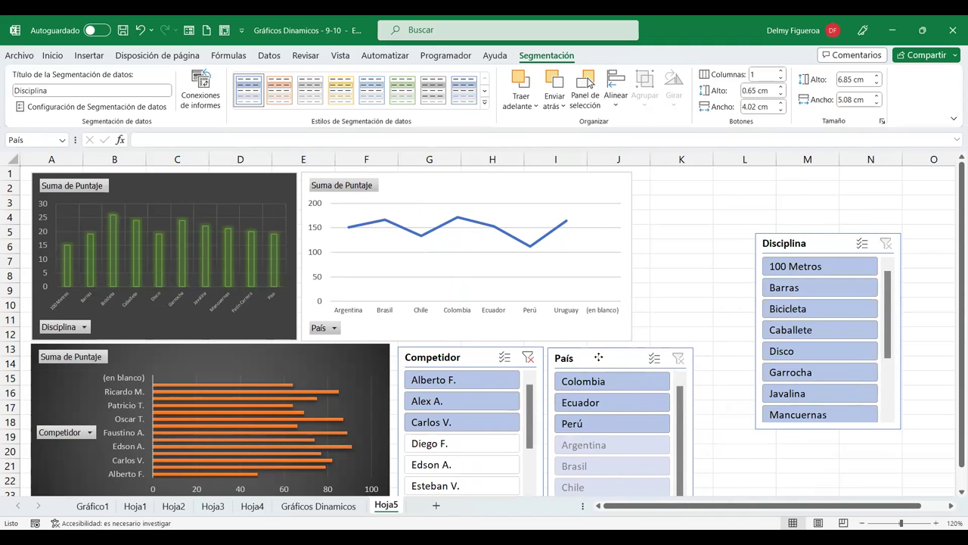
pyautogui.moveTo(792, 246); pyautogui.dragTo(734, 362)
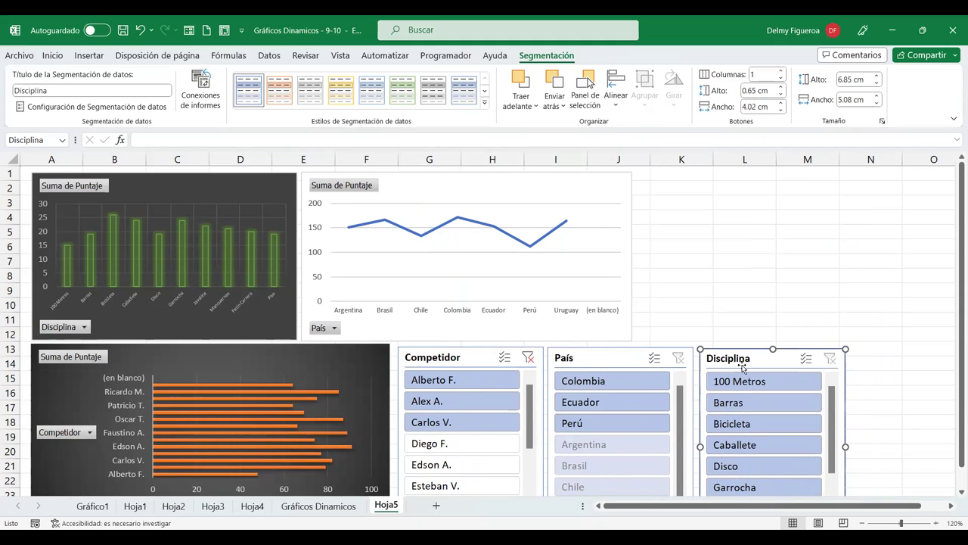
pyautogui.click(528, 357)
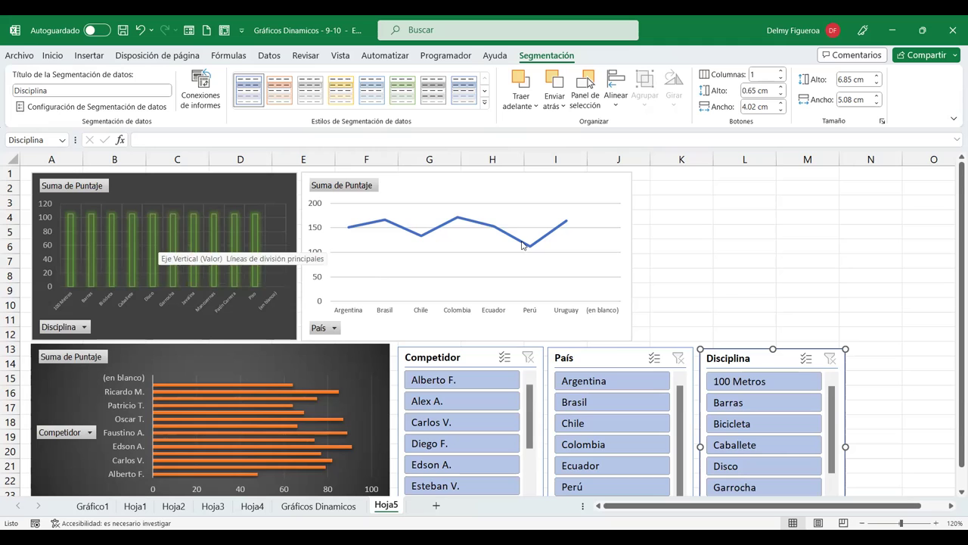
# Step: Filter the charts to Argentina, then to 100 Metros plus Barras using Multi-Select
pyautogui.click(612, 361)
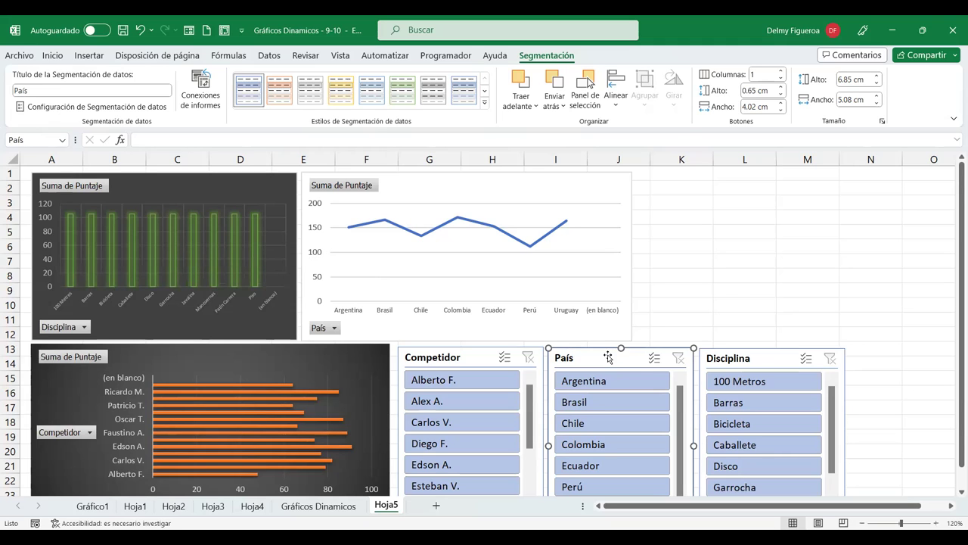
pyautogui.click(606, 381)
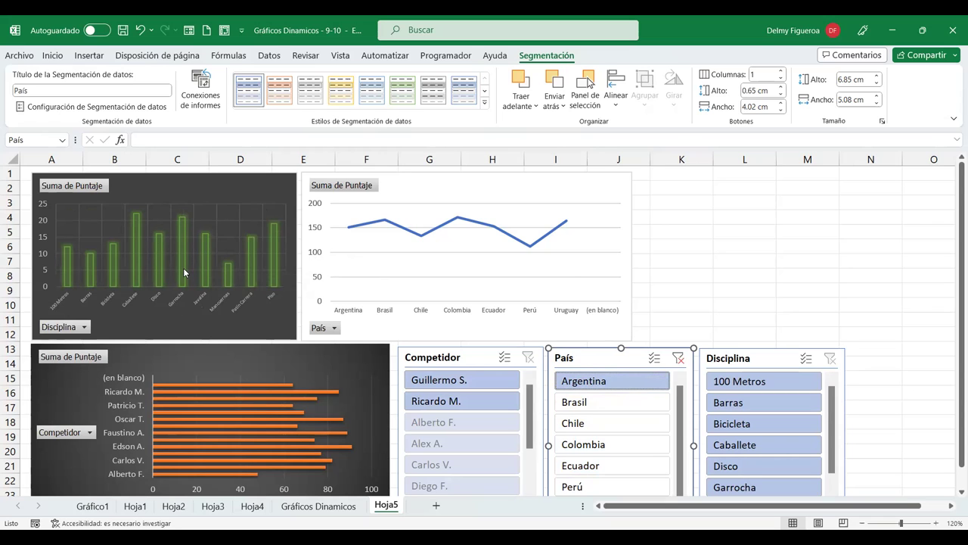
pyautogui.click(766, 359)
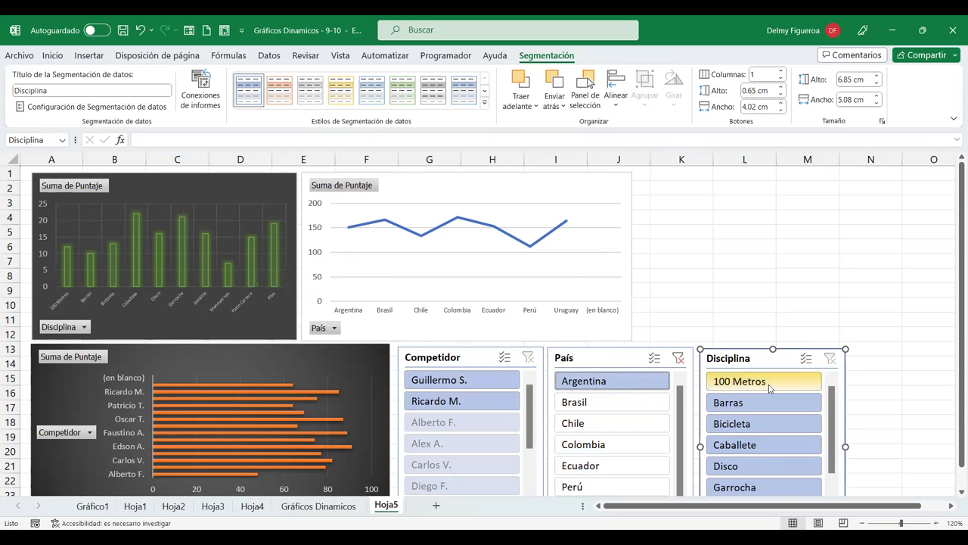
pyautogui.click(770, 386)
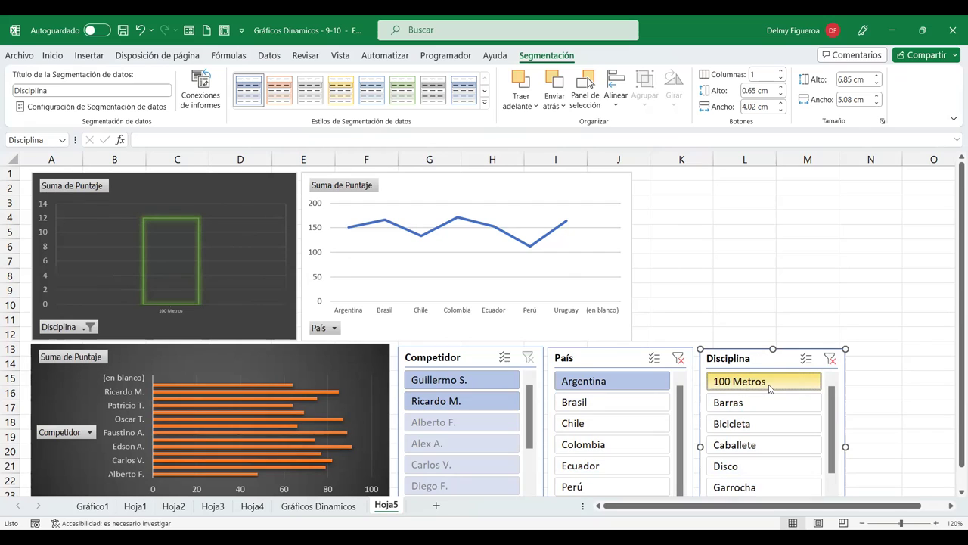
pyautogui.click(806, 358)
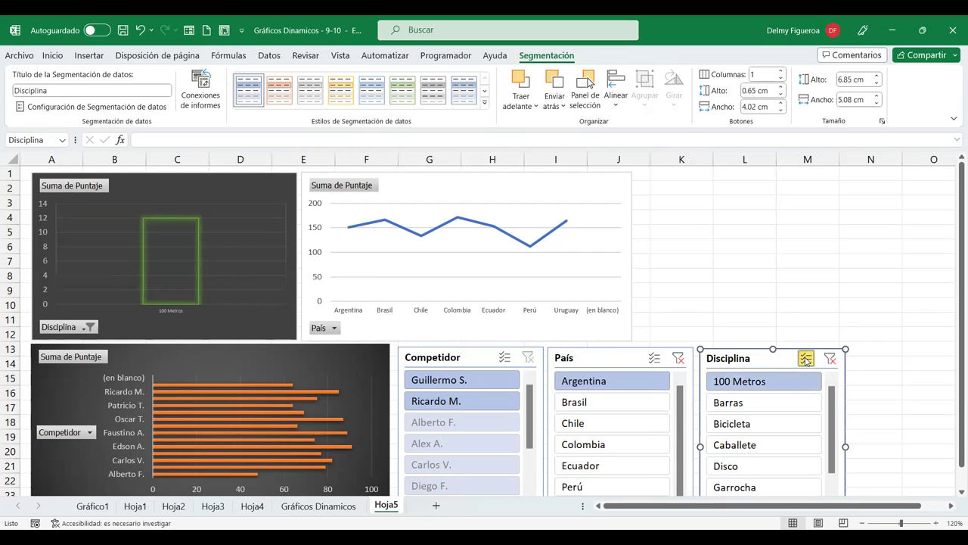
pyautogui.click(748, 406)
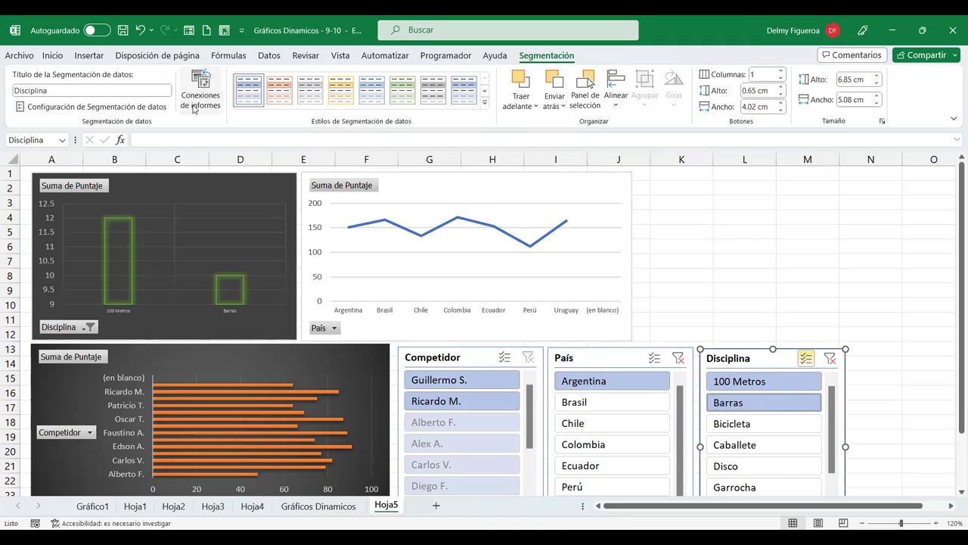
# Step: Check which pivot tables the Disciplina slicer's Report Connections list, then cancel without changes
pyautogui.click(194, 109)
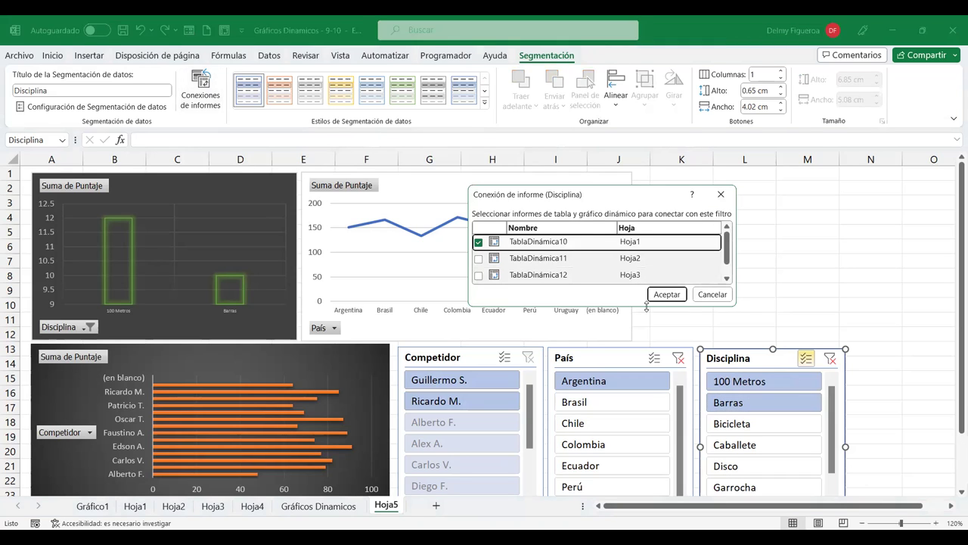
pyautogui.moveTo(649, 305); pyautogui.dragTo(649, 330)
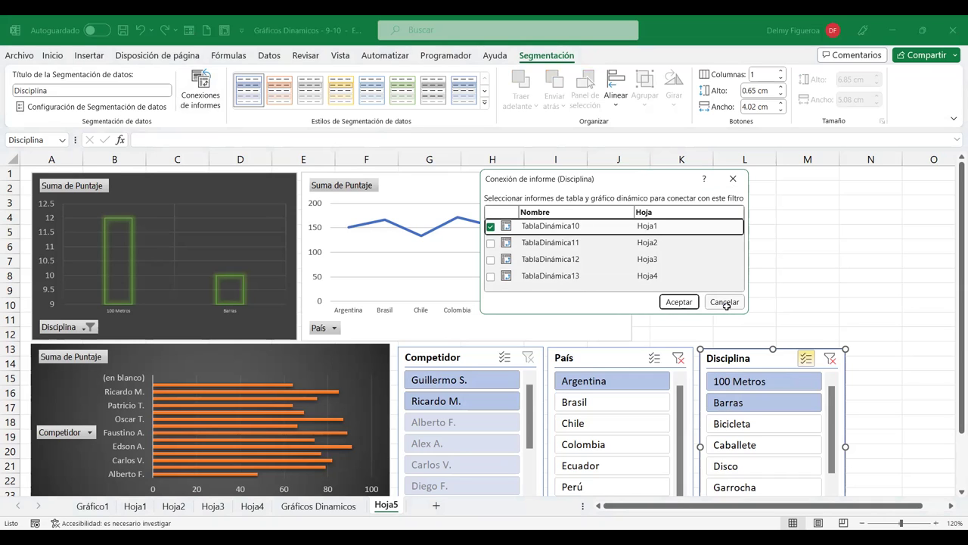
pyautogui.click(725, 302)
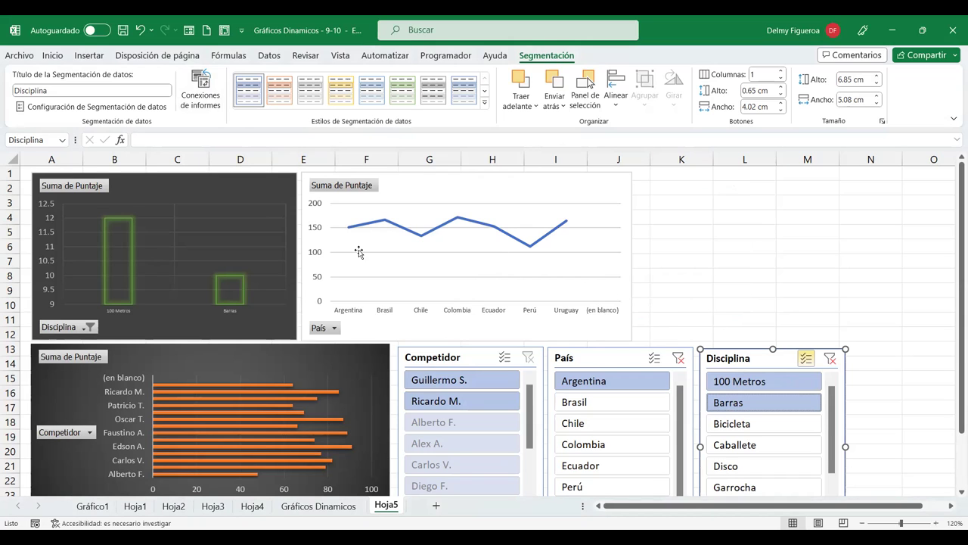
pyautogui.click(739, 214)
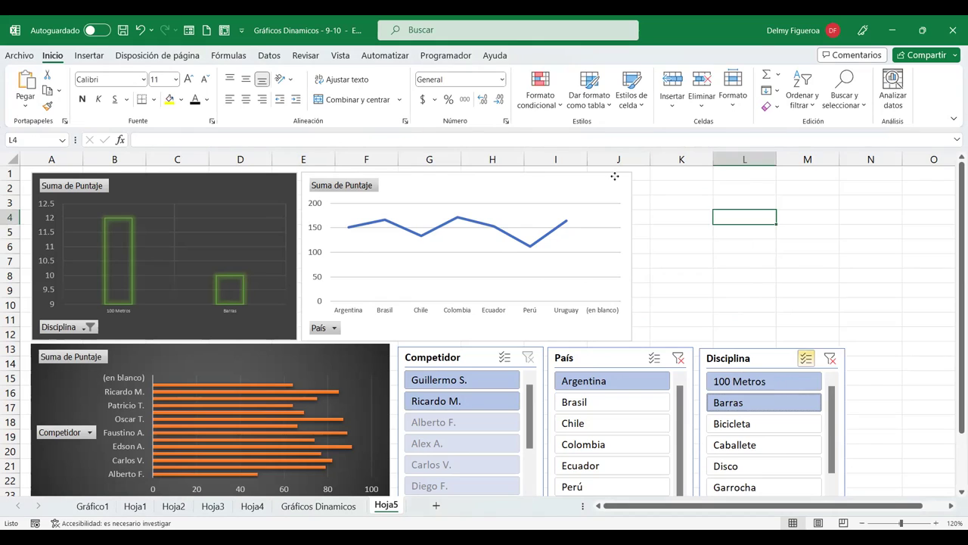
# Step: Select the line, bar and Disciplina column charts in turn to inspect their fields
pyautogui.click(614, 177)
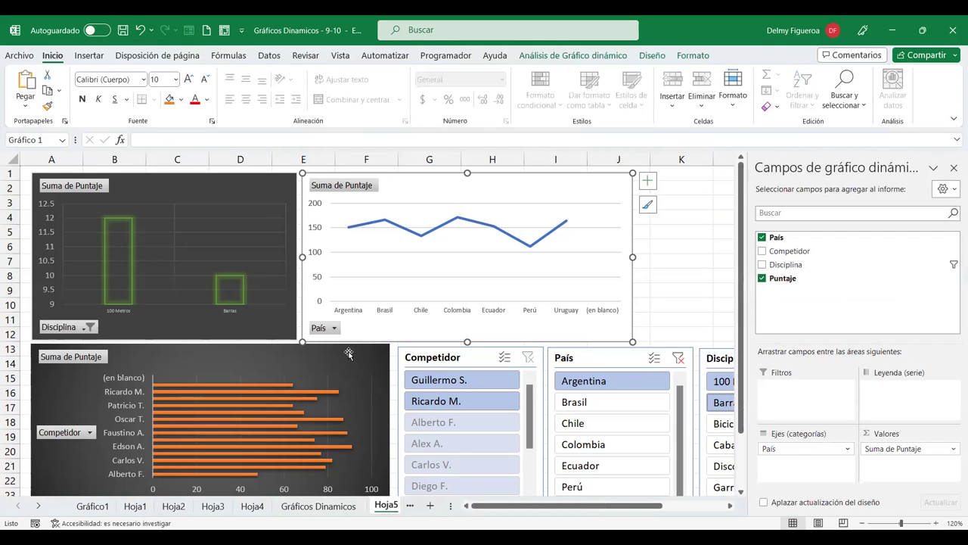
pyautogui.click(348, 353)
pyautogui.click(671, 273)
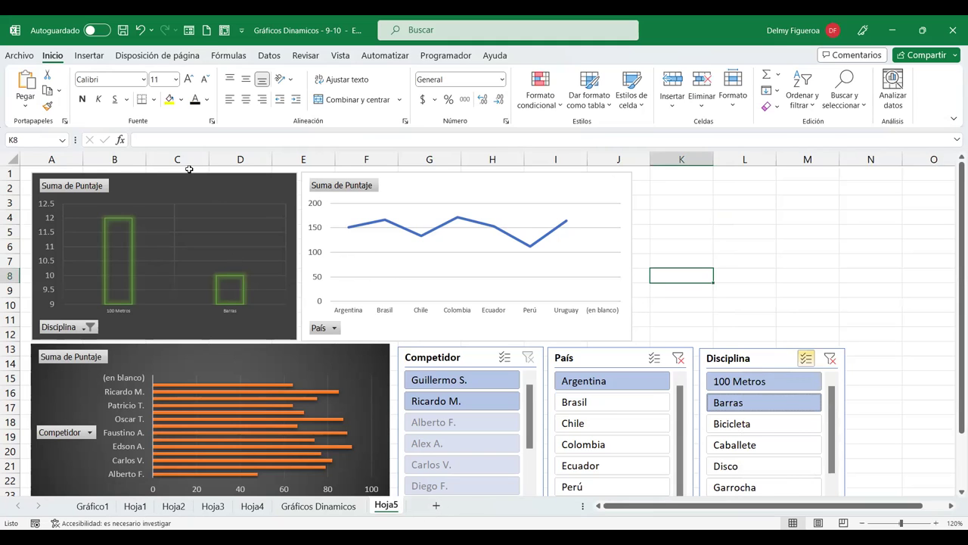
pyautogui.click(246, 187)
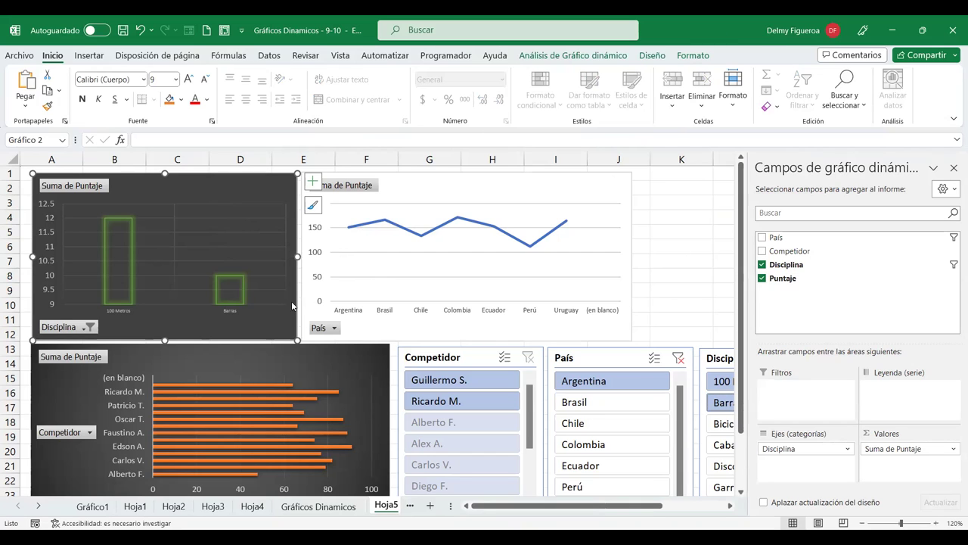
# Step: Rename the Hoja1 pivot table from TablaDinámica10 to Disciplina
pyautogui.click(136, 506)
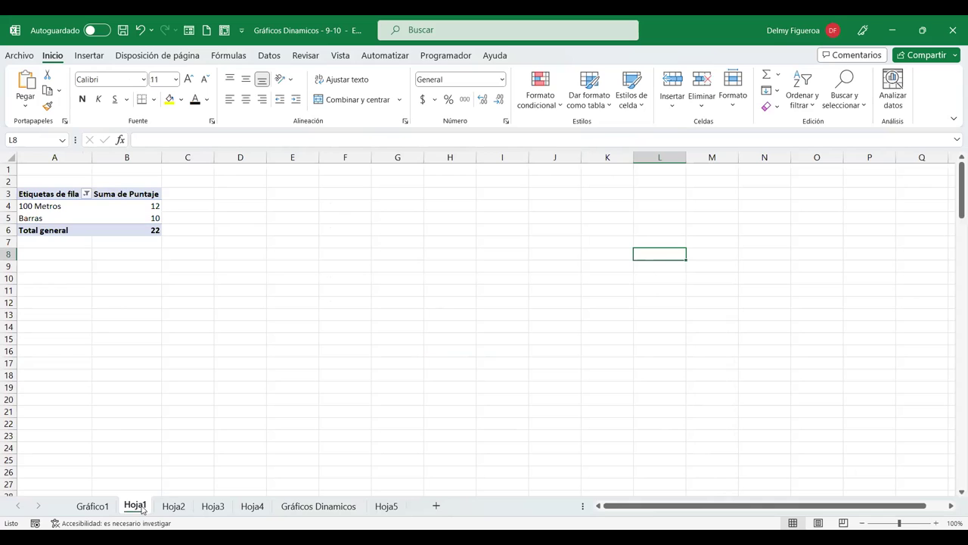
pyautogui.click(115, 209)
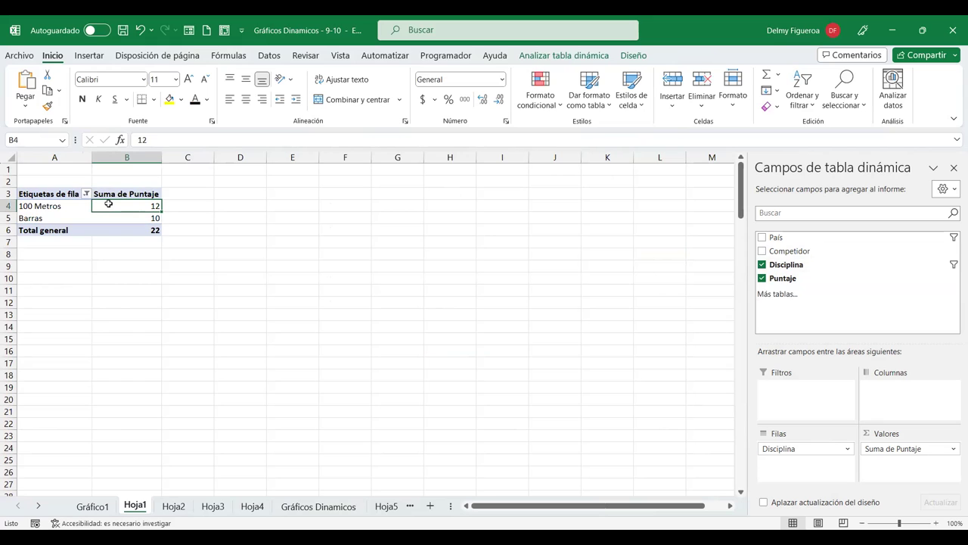
pyautogui.moveTo(109, 207)
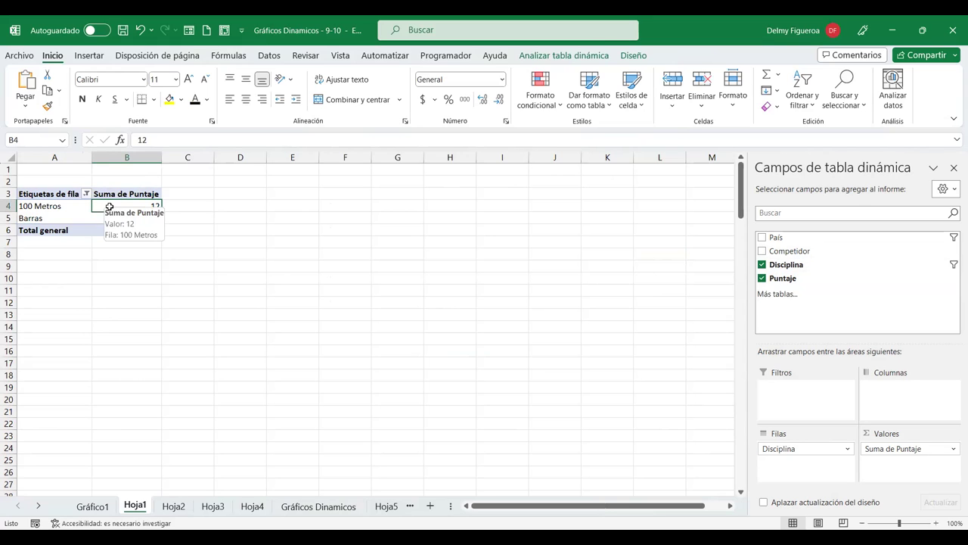
pyautogui.click(563, 55)
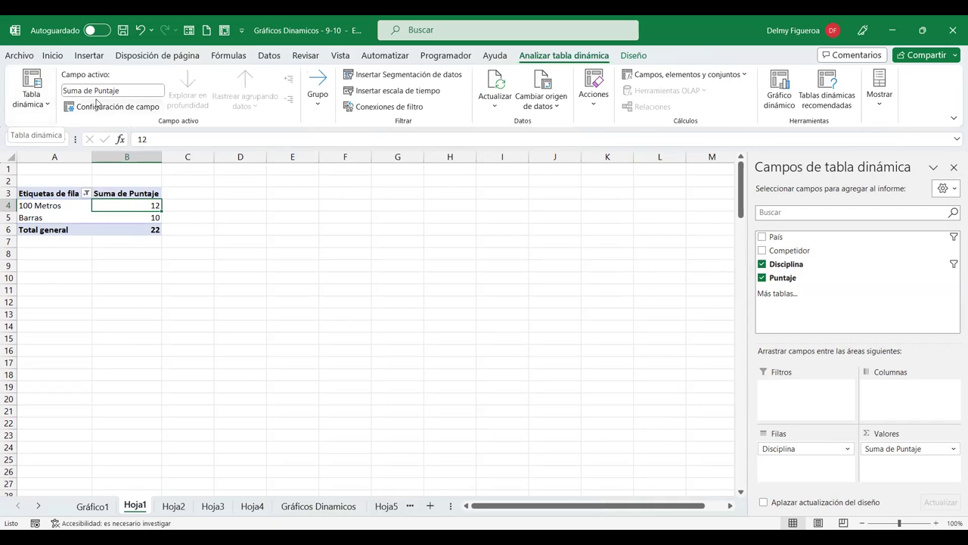
pyautogui.click(31, 95)
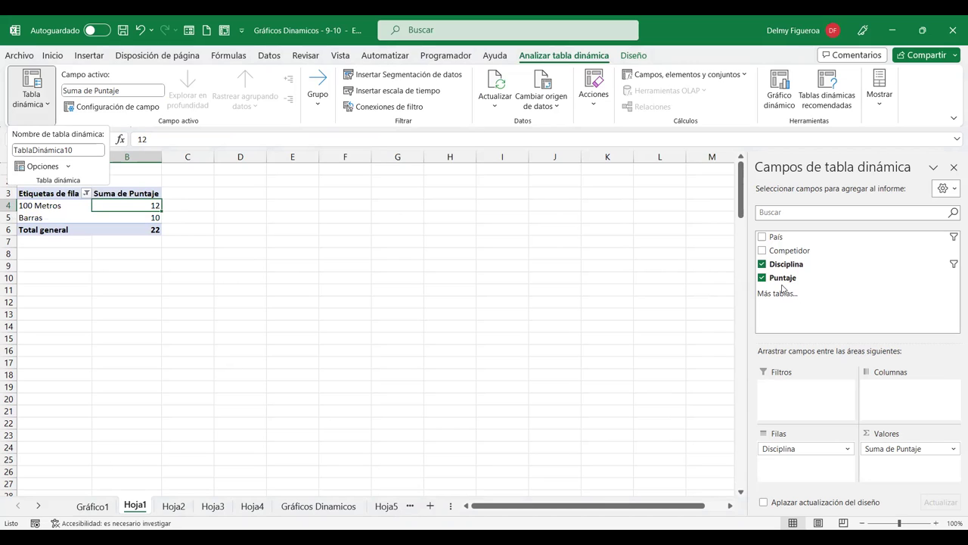
pyautogui.click(88, 150)
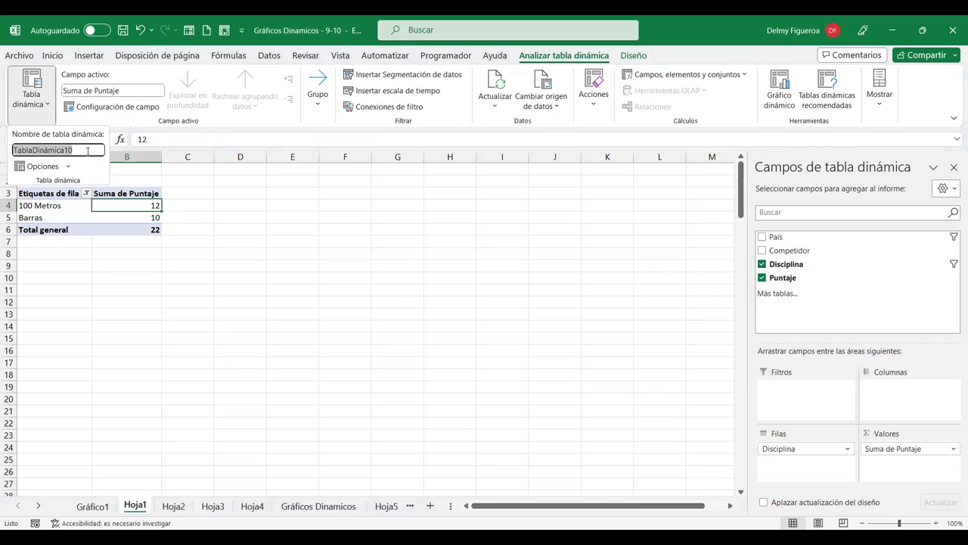
pyautogui.write('Dis')
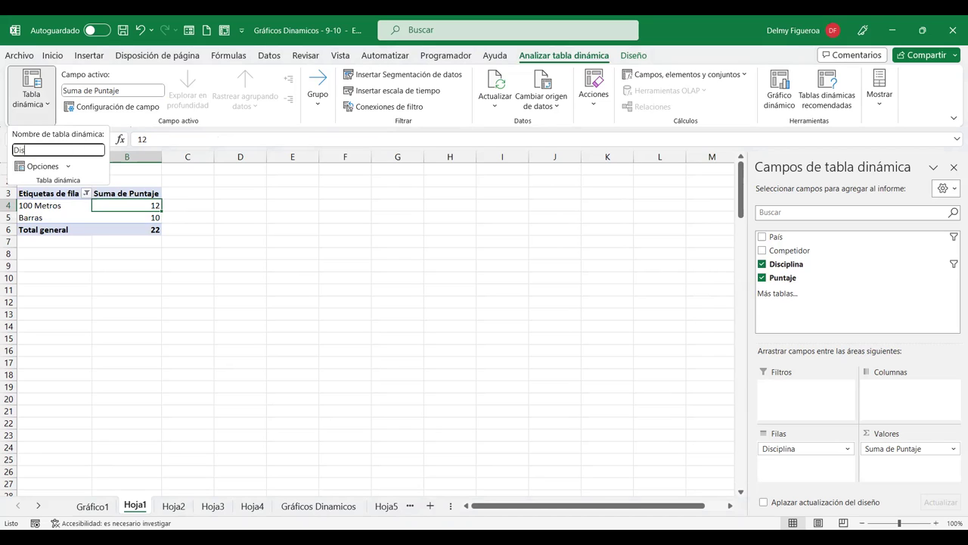
pyautogui.write('ciplina')
pyautogui.press('Return')
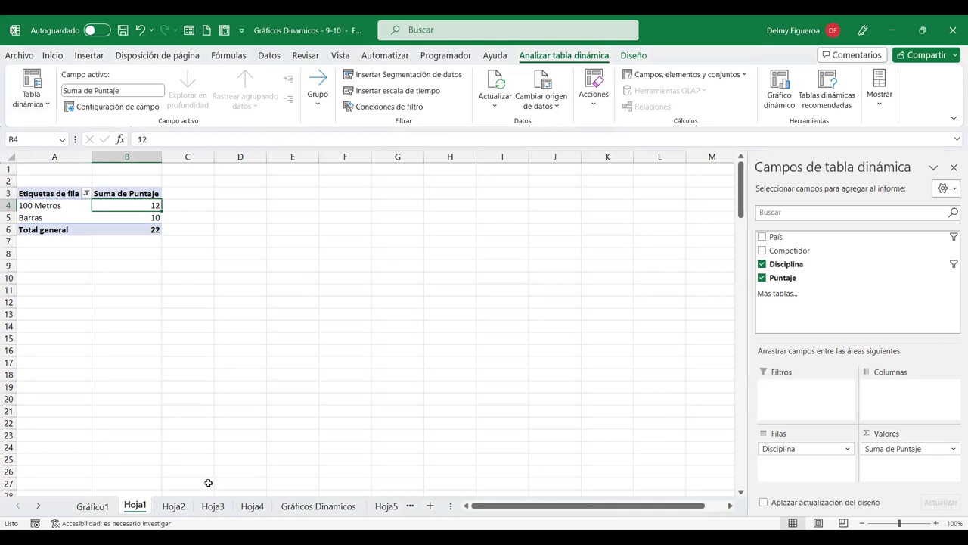
# Step: Rename the Hoja2 country pivot table from TablaDinámica11 to País
pyautogui.click(173, 506)
pyautogui.click(144, 218)
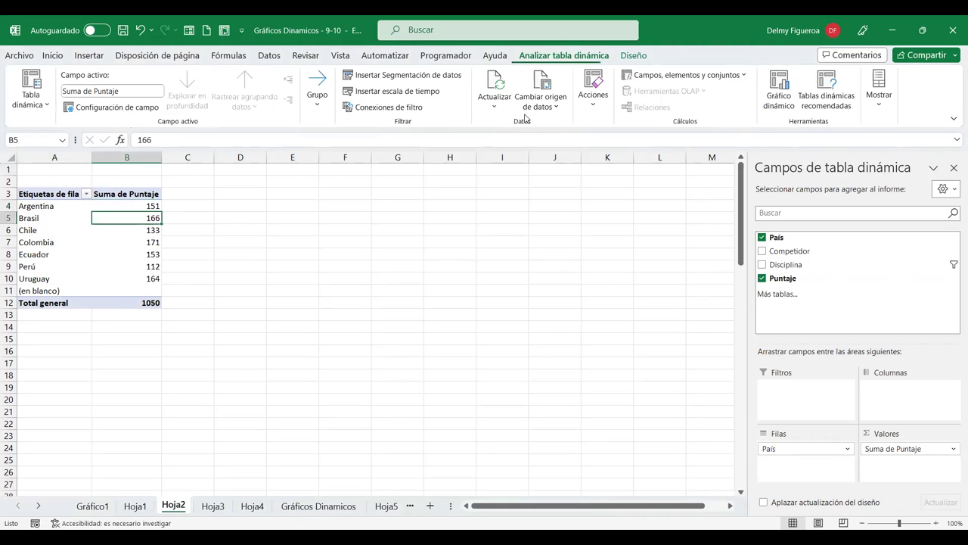
pyautogui.click(41, 105)
pyautogui.click(84, 149)
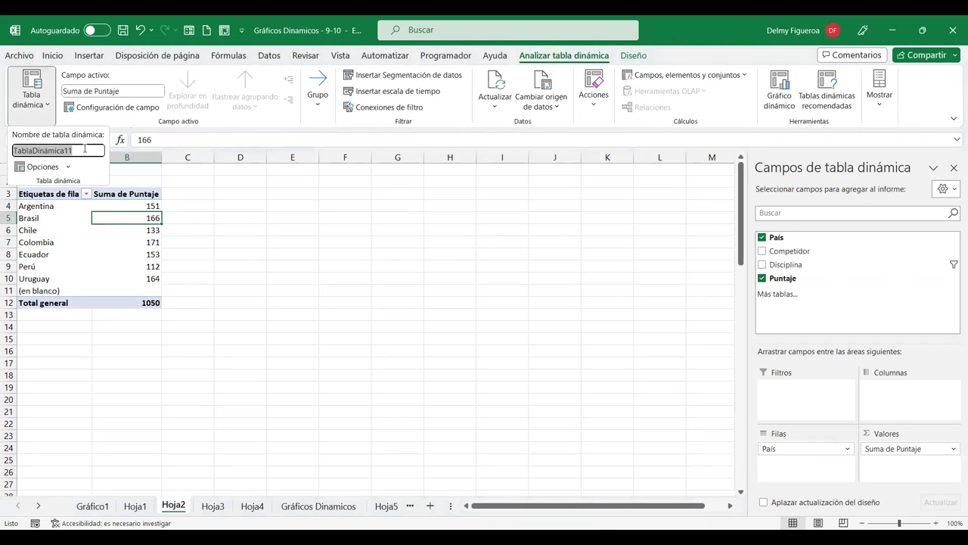
pyautogui.write('País')
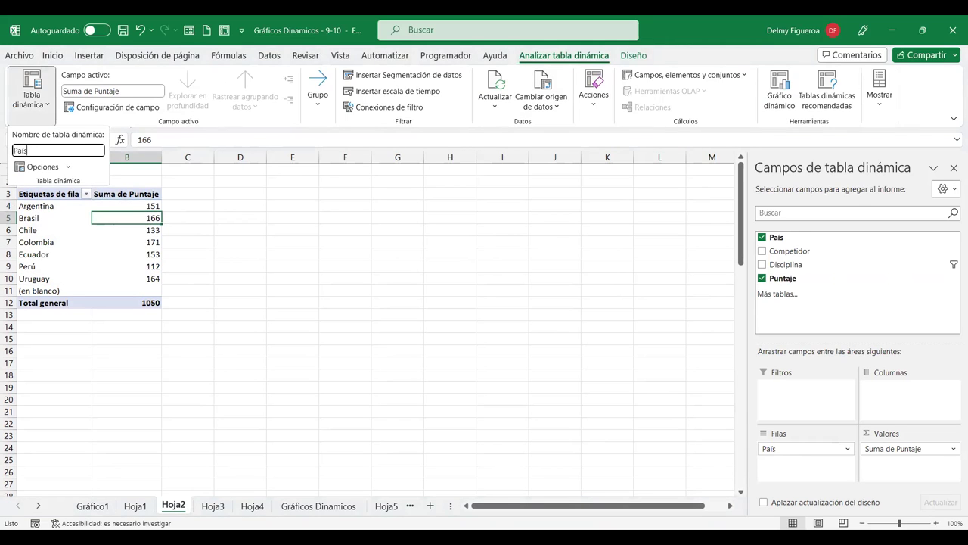
pyautogui.press('Return')
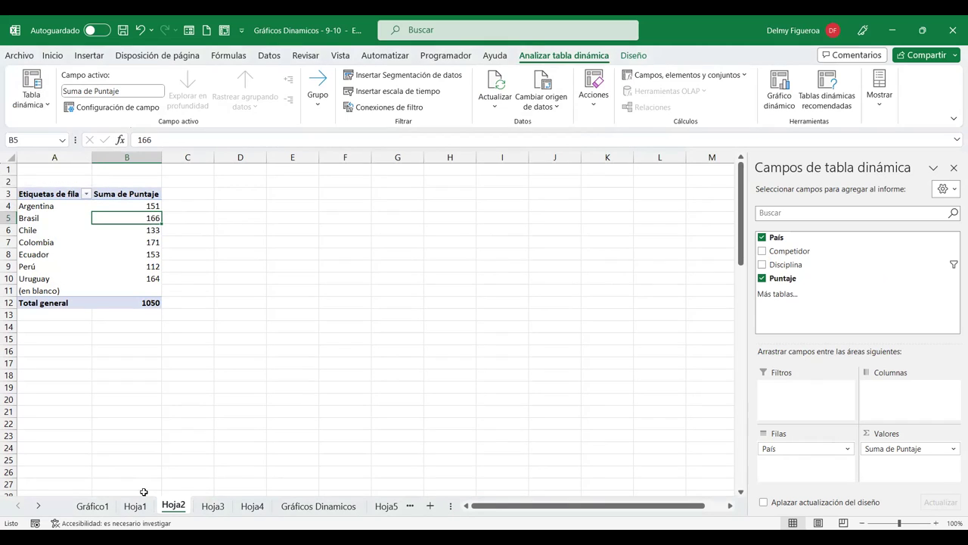
# Step: Rename the Hoja3 competitor pivot table to Competidores
pyautogui.click(213, 506)
pyautogui.click(109, 253)
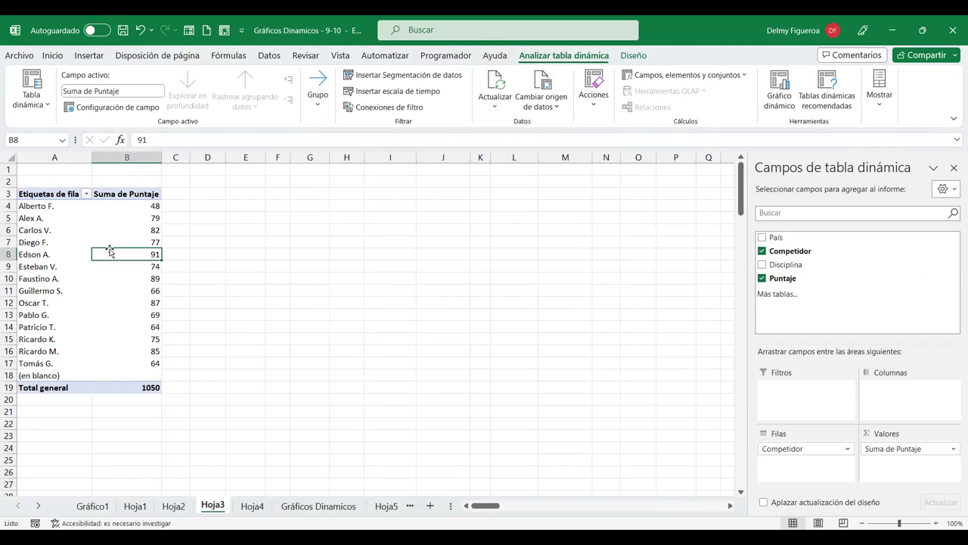
pyautogui.click(31, 94)
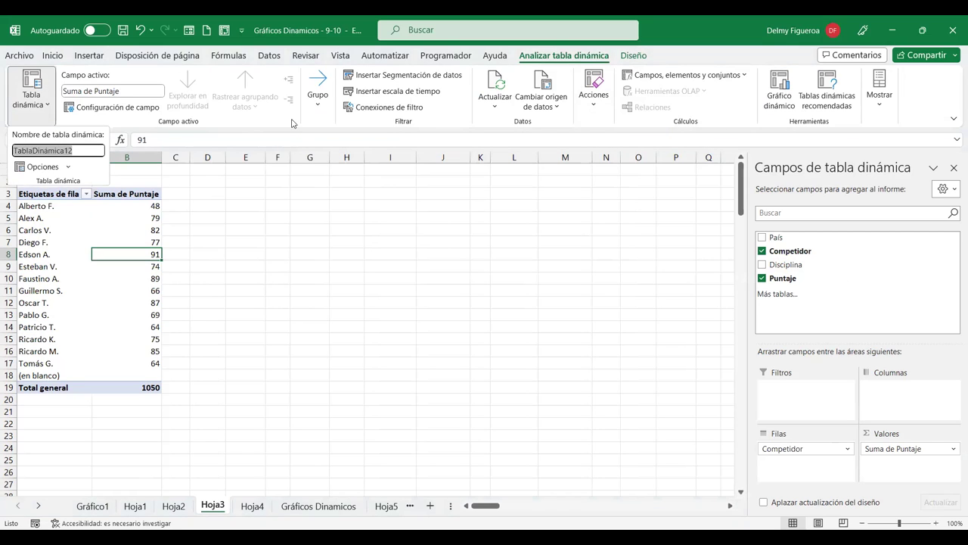
pyautogui.write('Competidores')
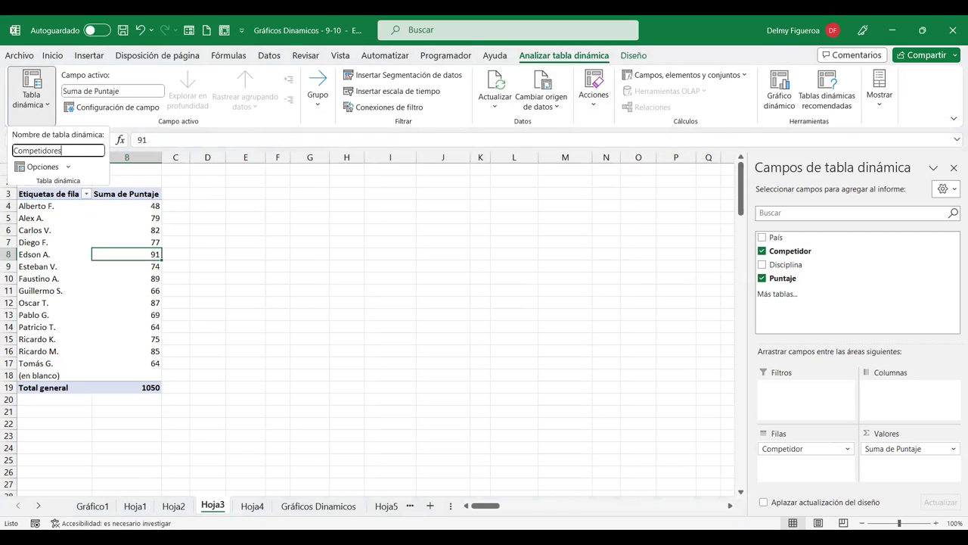
pyautogui.press('Return')
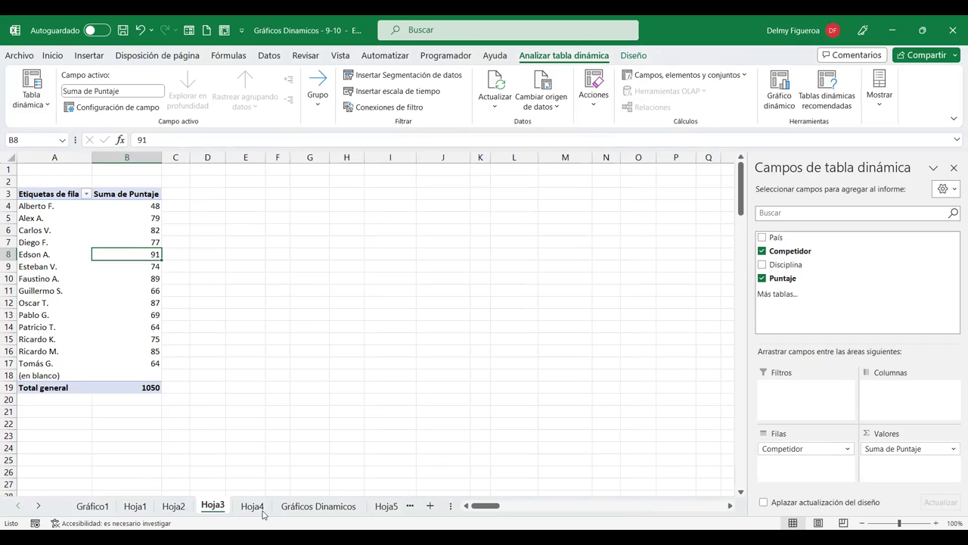
pyautogui.click(258, 505)
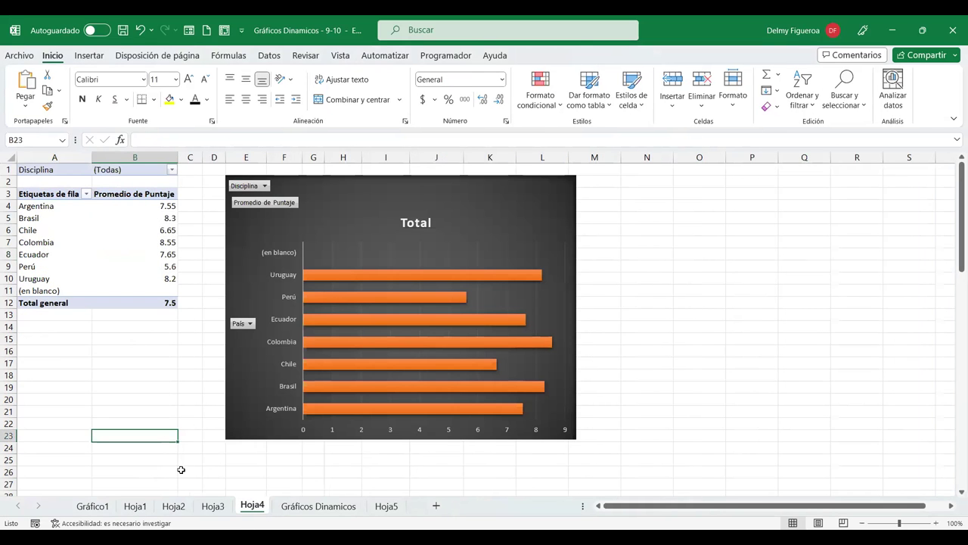
# Step: Connect the Disciplina slicer to the País and Competidores pivot tables too, then clear its filter
pyautogui.click(317, 506)
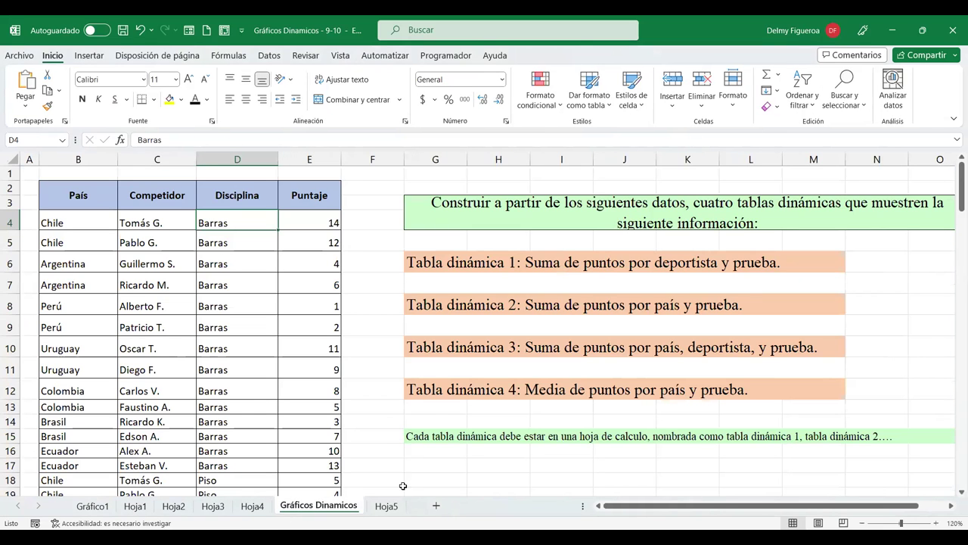
pyautogui.click(386, 505)
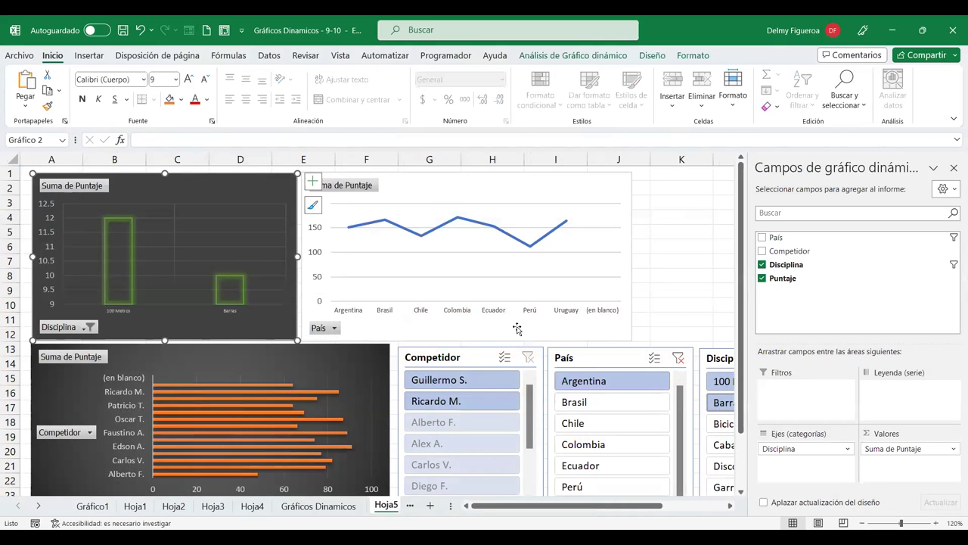
pyautogui.click(723, 357)
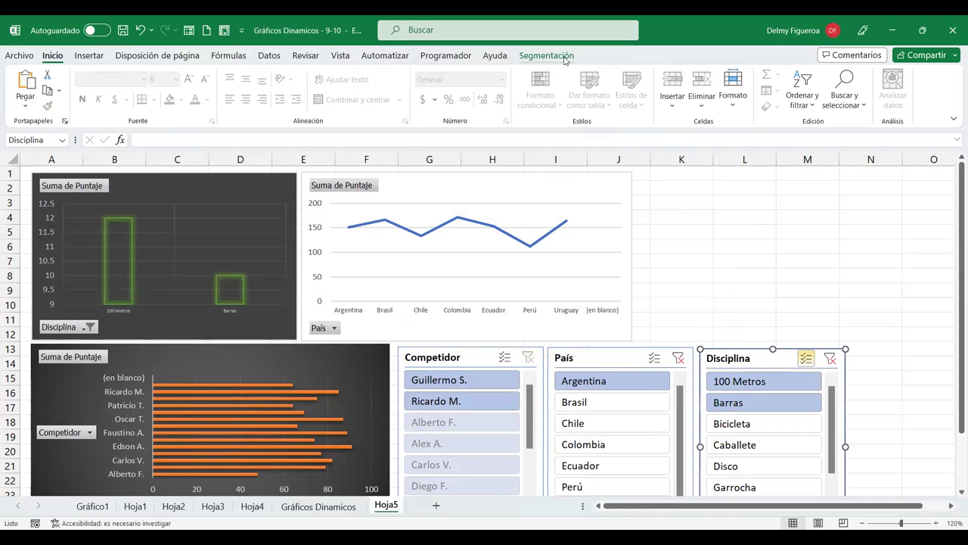
pyautogui.click(521, 58)
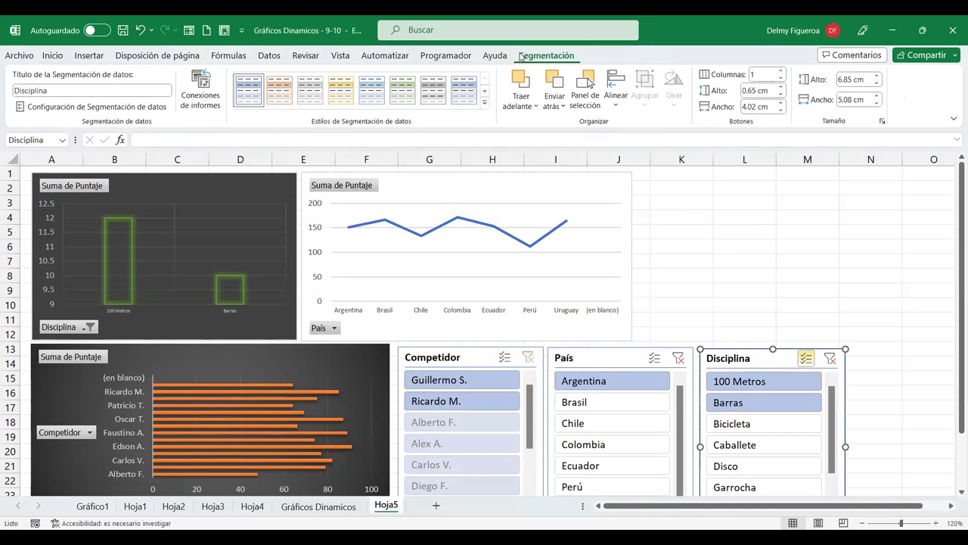
pyautogui.click(207, 102)
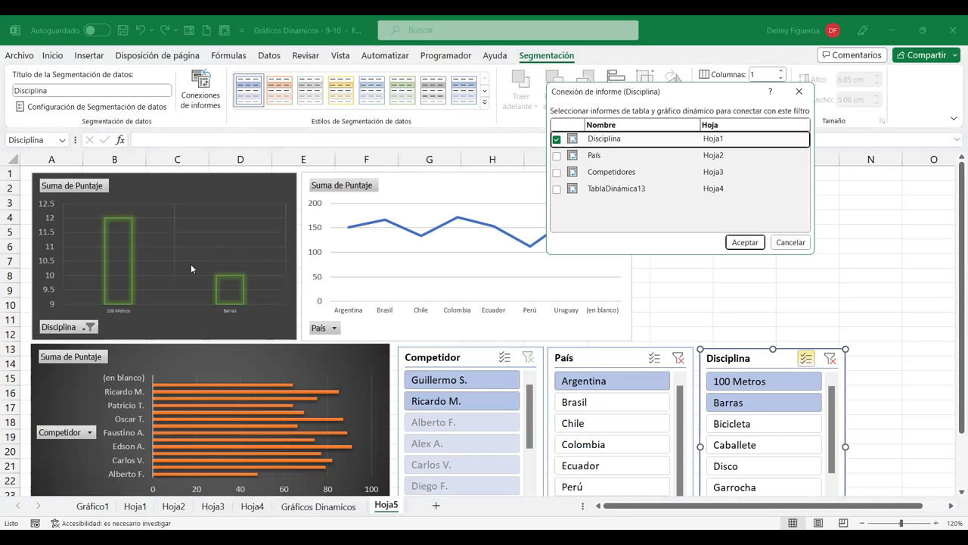
pyautogui.click(557, 156)
pyautogui.click(557, 172)
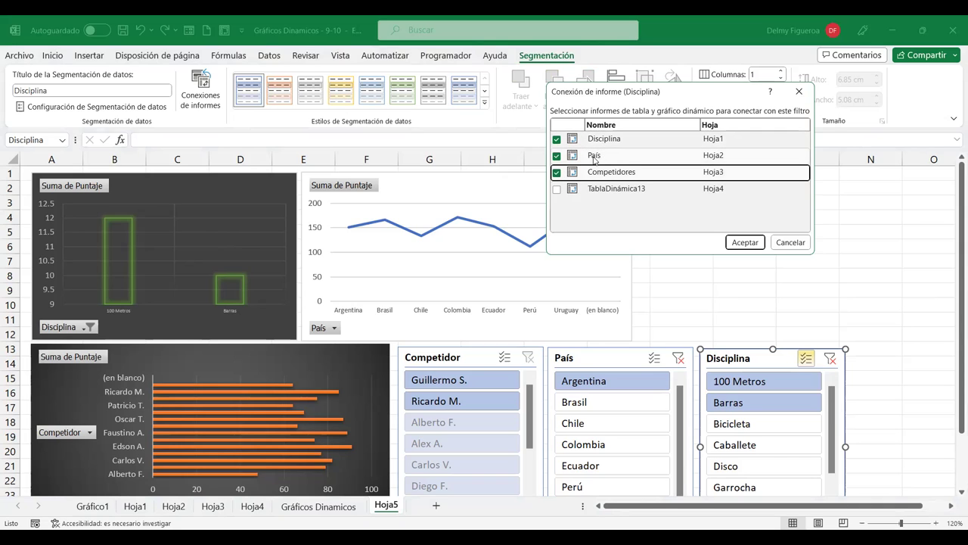
pyautogui.click(746, 242)
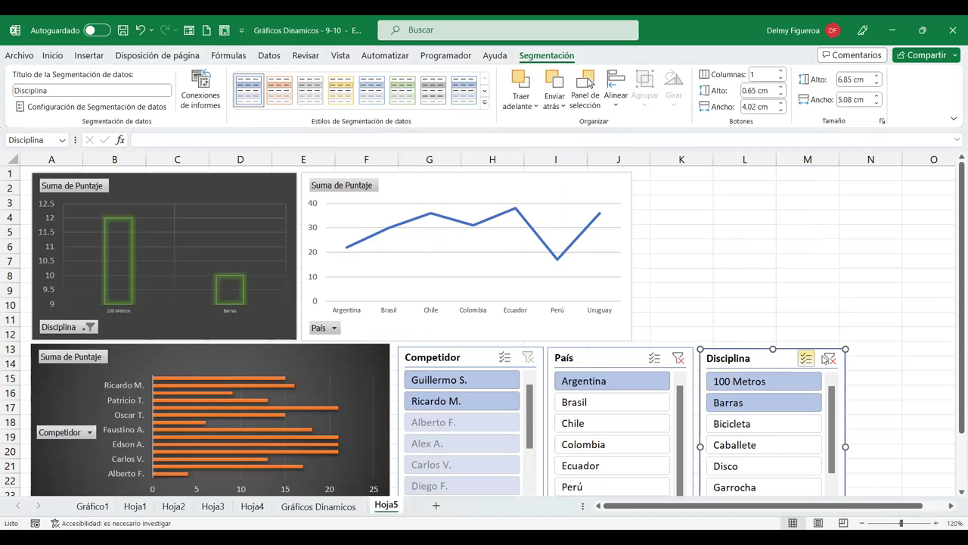
pyautogui.click(828, 359)
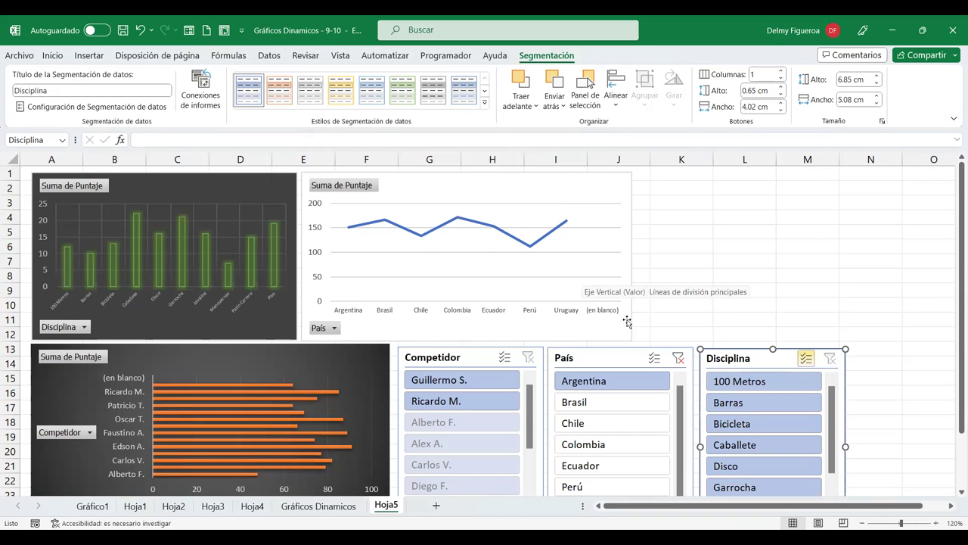
# Step: Clear the País filter and filter the charts to the first competitor in the Competidor slicer
pyautogui.click(678, 359)
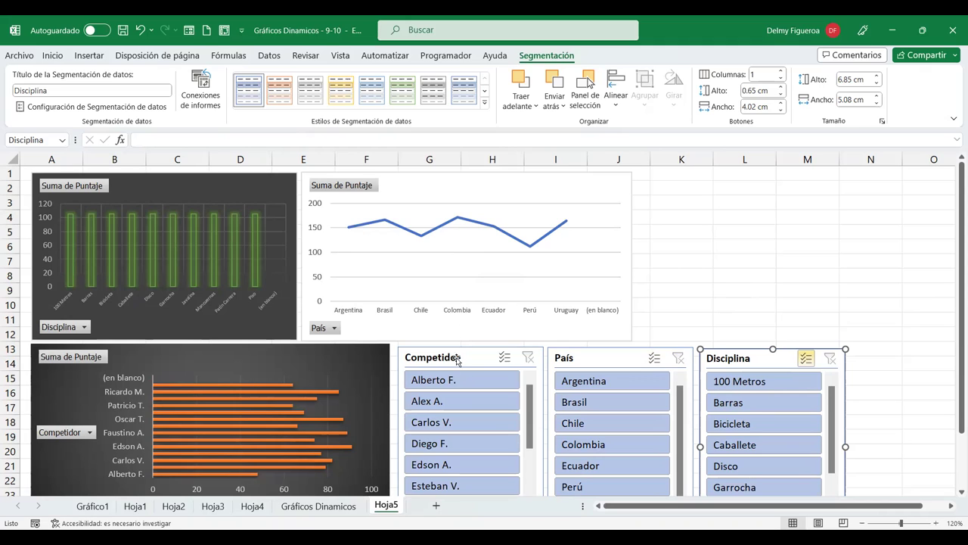
pyautogui.click(449, 382)
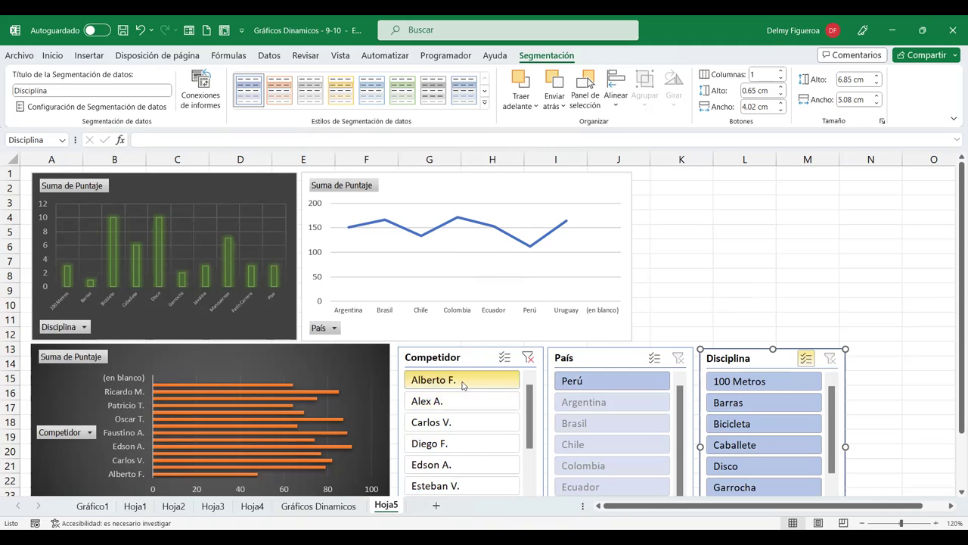
# Step: Review the Competidor slicer's report connections without changing them
pyautogui.click(466, 357)
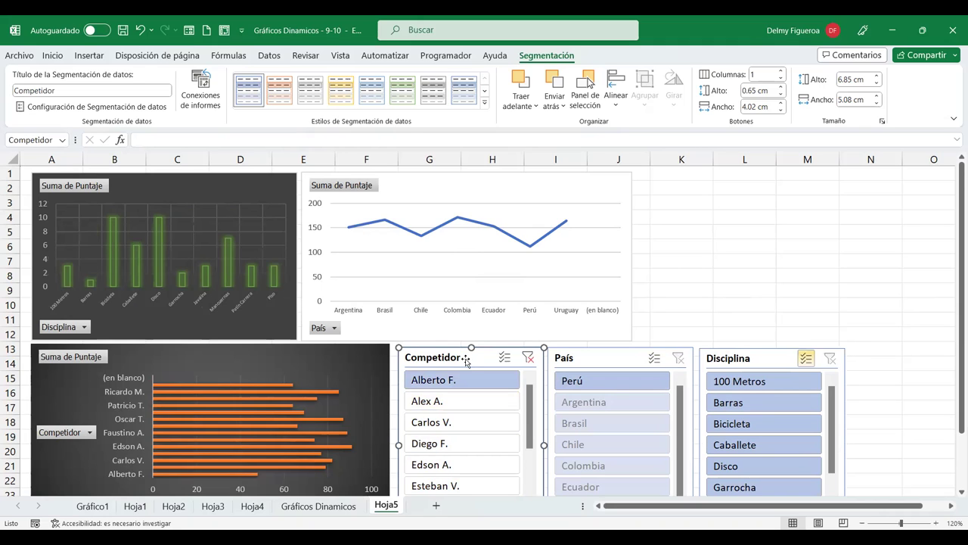
pyautogui.click(214, 97)
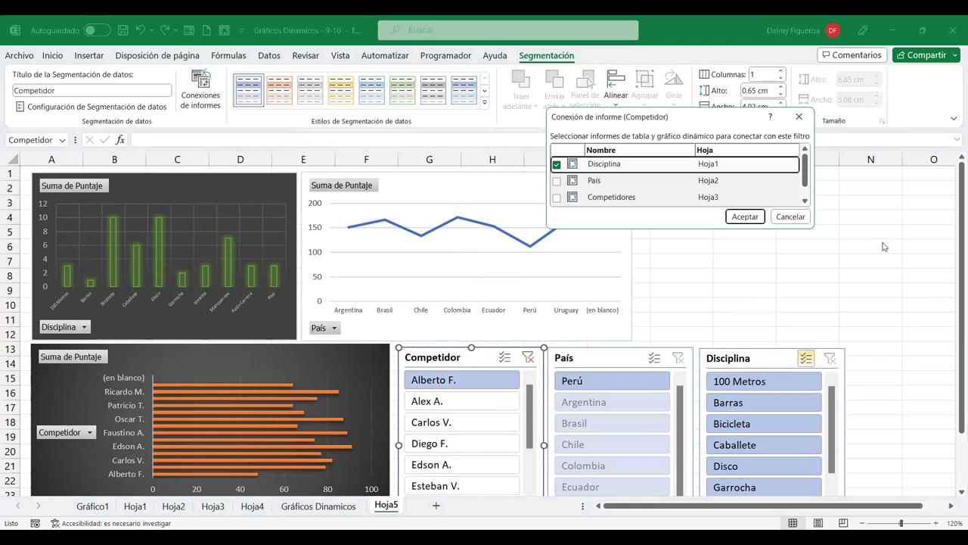
pyautogui.click(800, 219)
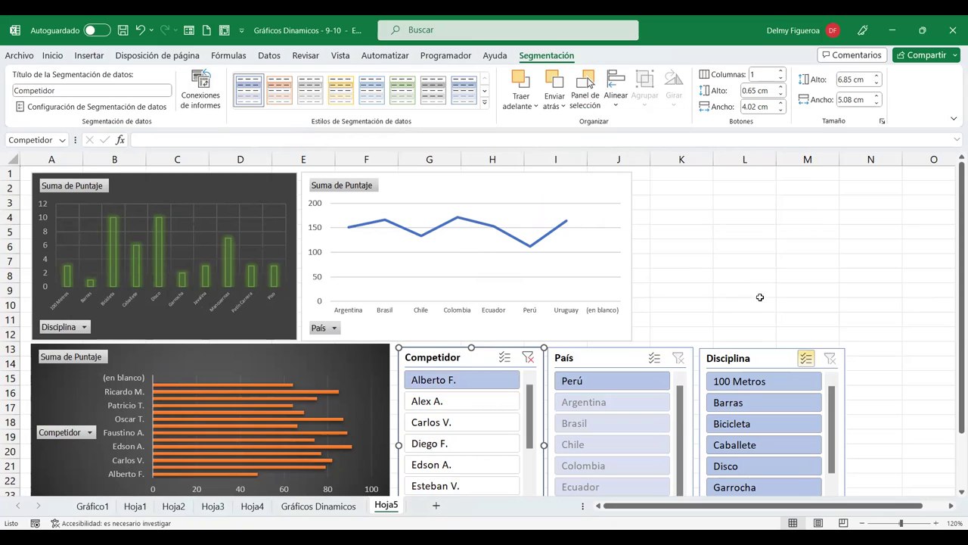
# Step: Deselect Bicicleta in the multi-select Disciplina slicer, leaving its connections unchanged
pyautogui.click(753, 361)
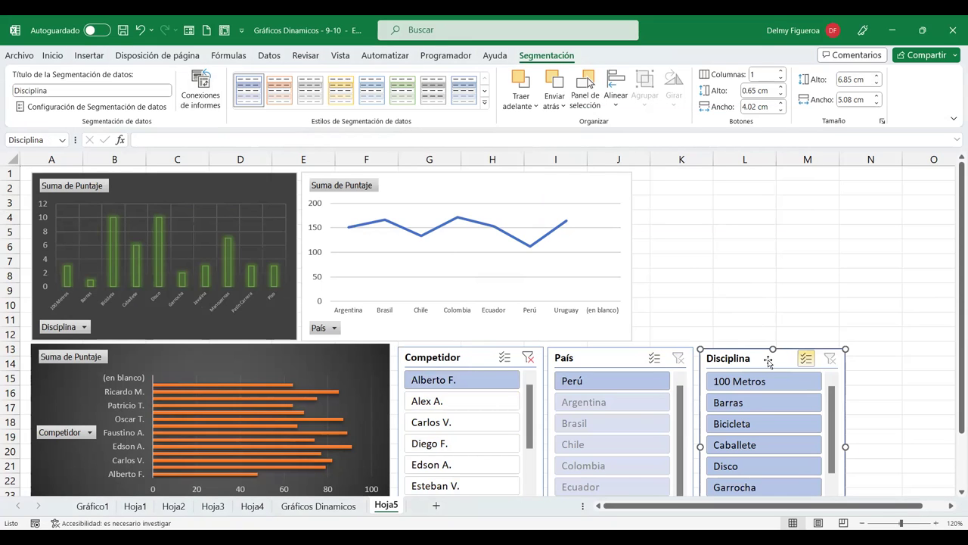
pyautogui.click(747, 430)
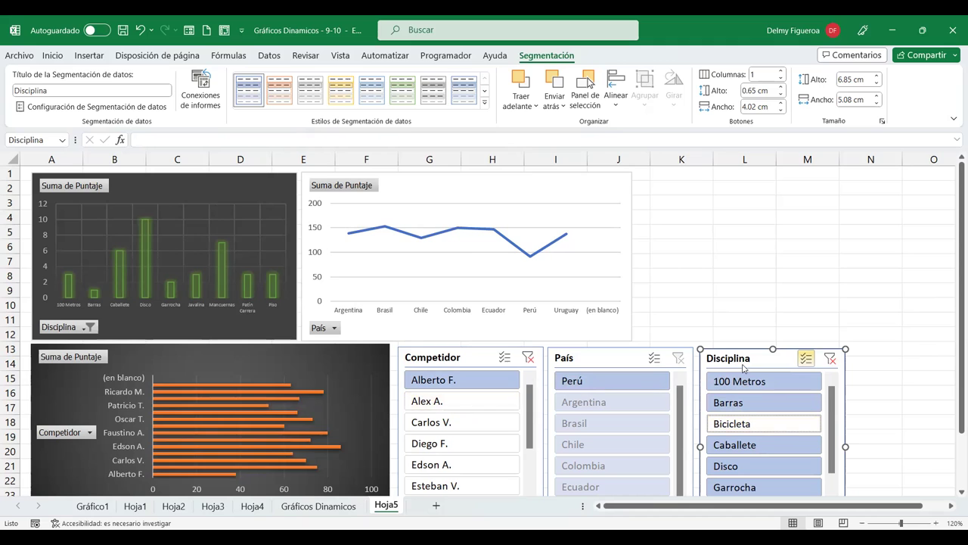
pyautogui.click(201, 94)
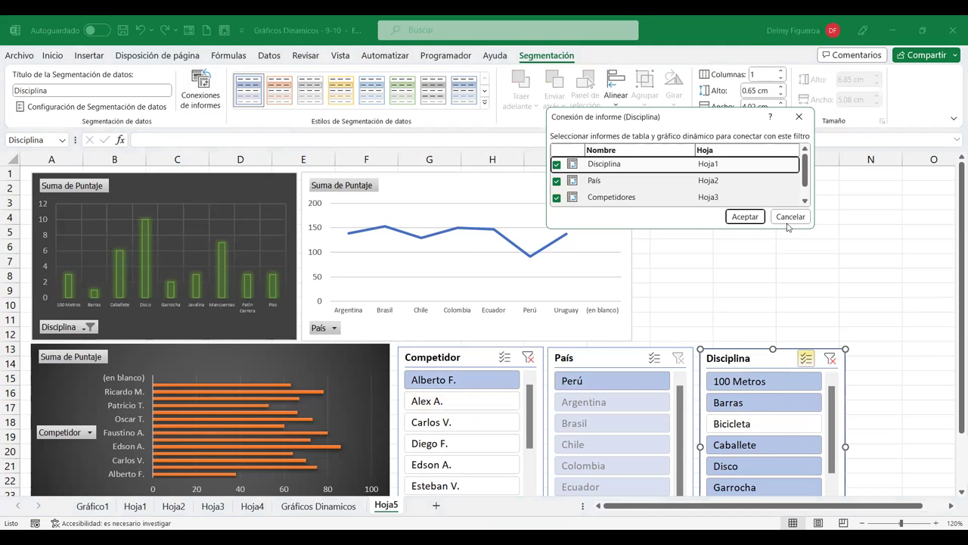
pyautogui.press('Escape')
pyautogui.click(602, 358)
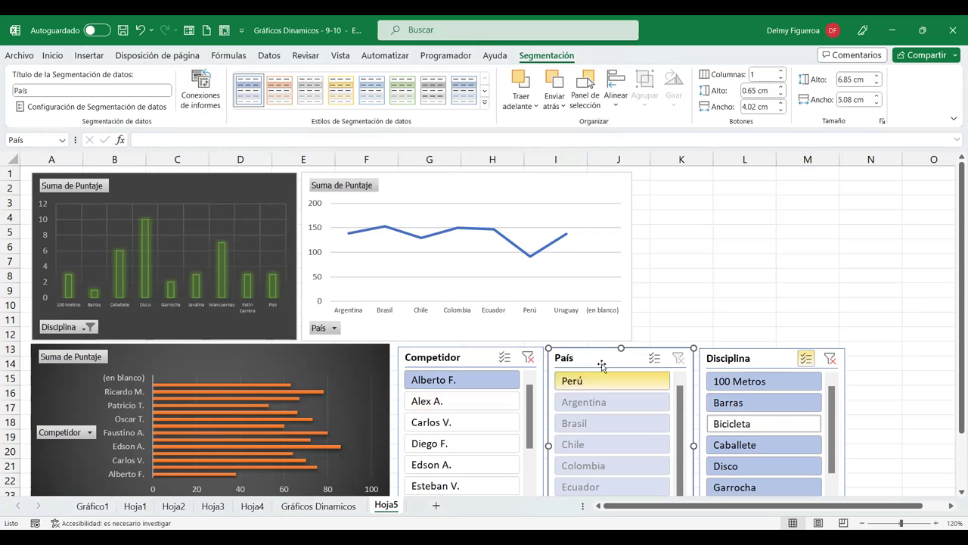
# Step: Connect the País slicer to the País and Competidores pivot tables as well as Disciplina
pyautogui.click(202, 102)
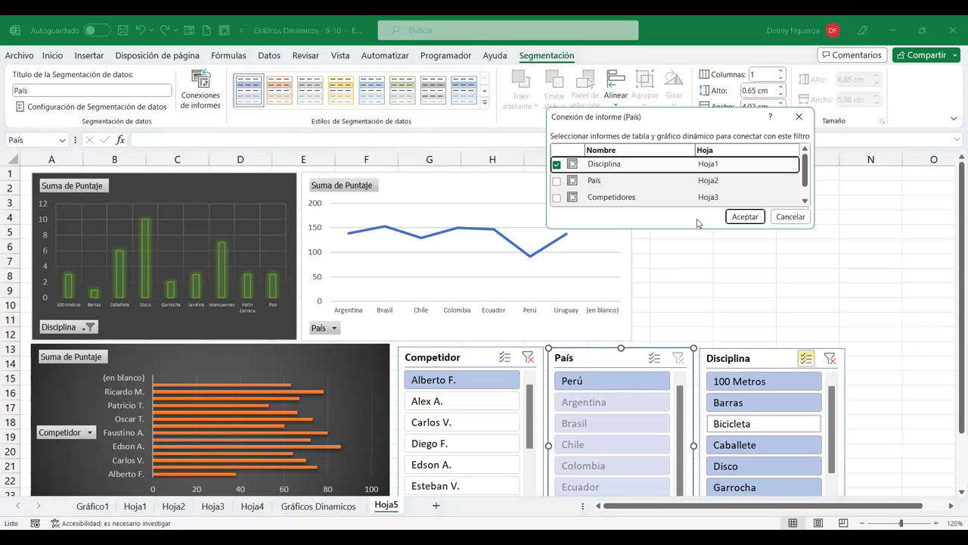
pyautogui.moveTo(699, 266); pyautogui.dragTo(698, 264)
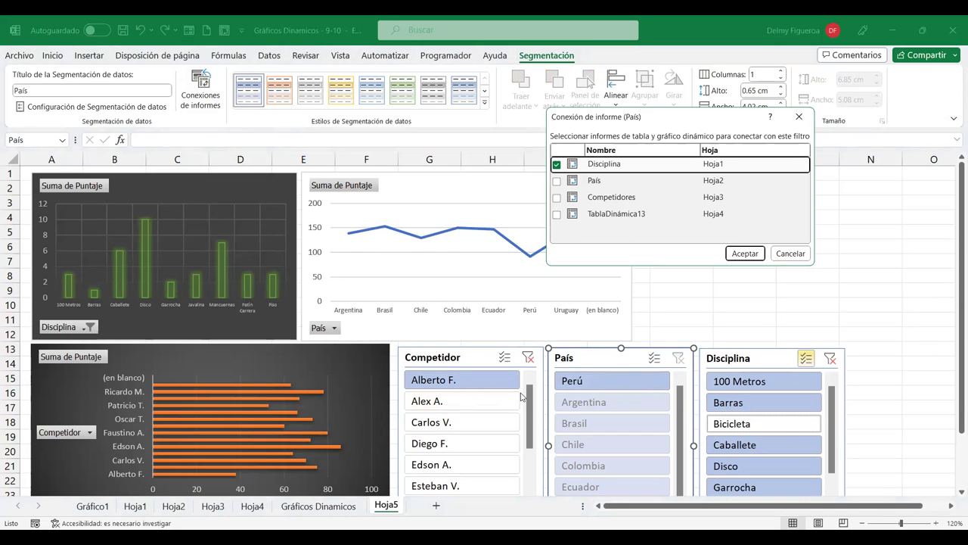
pyautogui.click(556, 181)
pyautogui.click(557, 198)
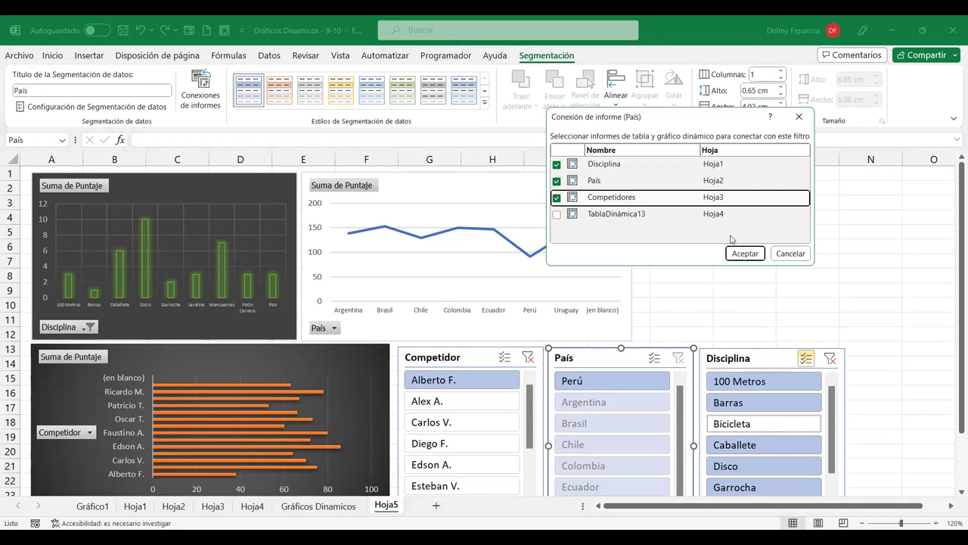
pyautogui.click(746, 253)
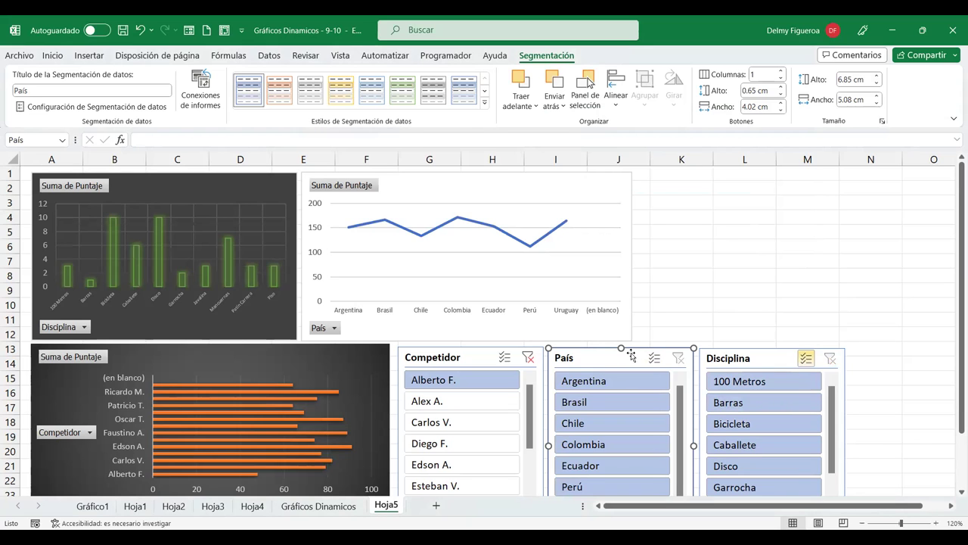
# Step: Test a Chile filter, link the Competidor slicer to the País and Competidores pivots, then clear País
pyautogui.click(594, 427)
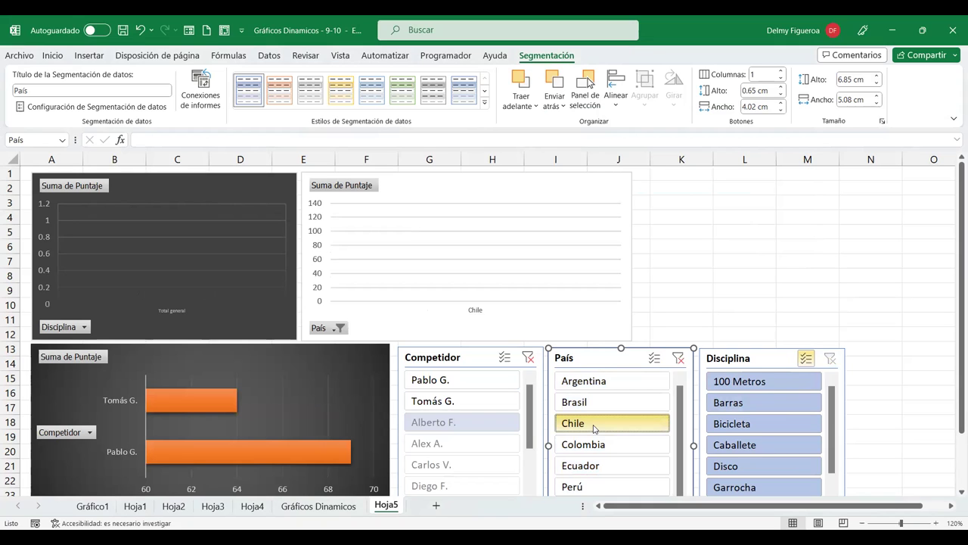
pyautogui.click(528, 357)
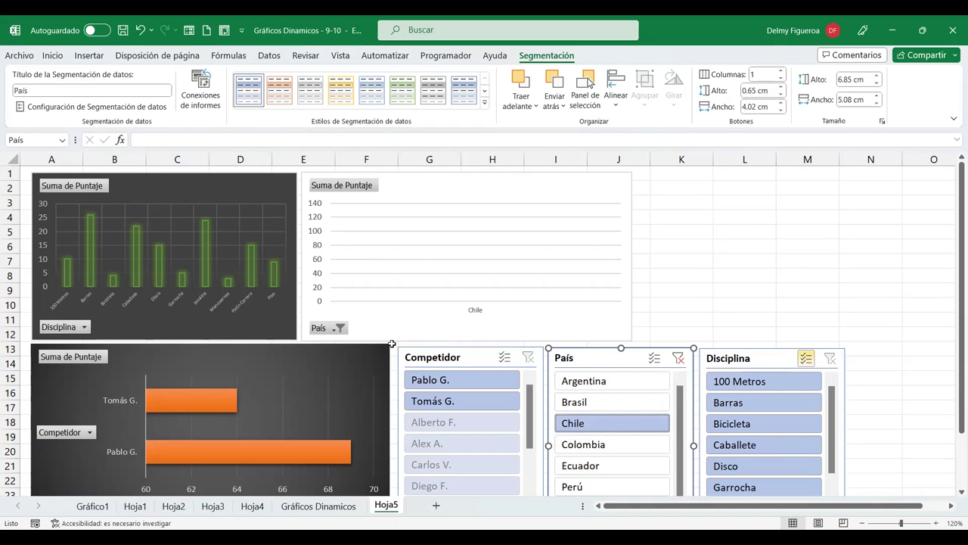
pyautogui.click(449, 361)
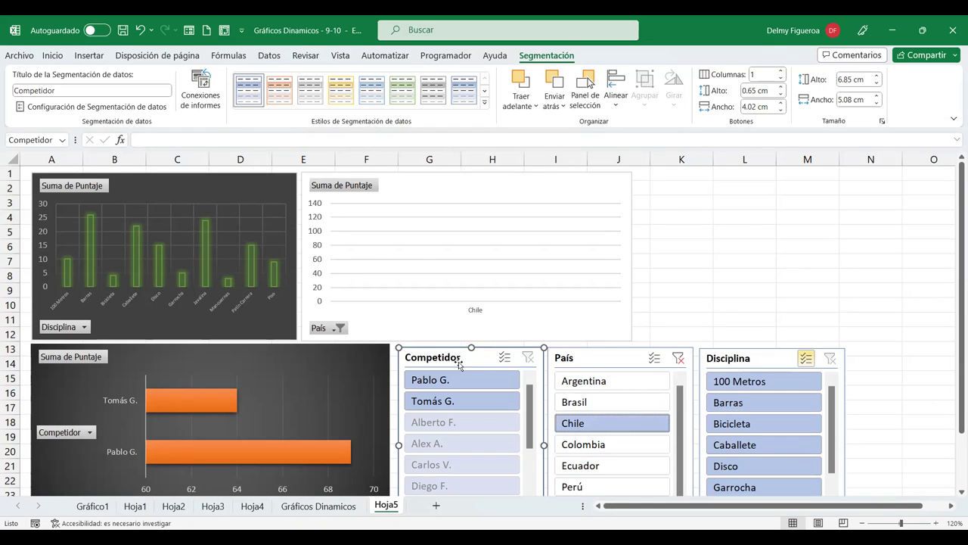
pyautogui.click(193, 103)
pyautogui.click(557, 199)
pyautogui.click(556, 215)
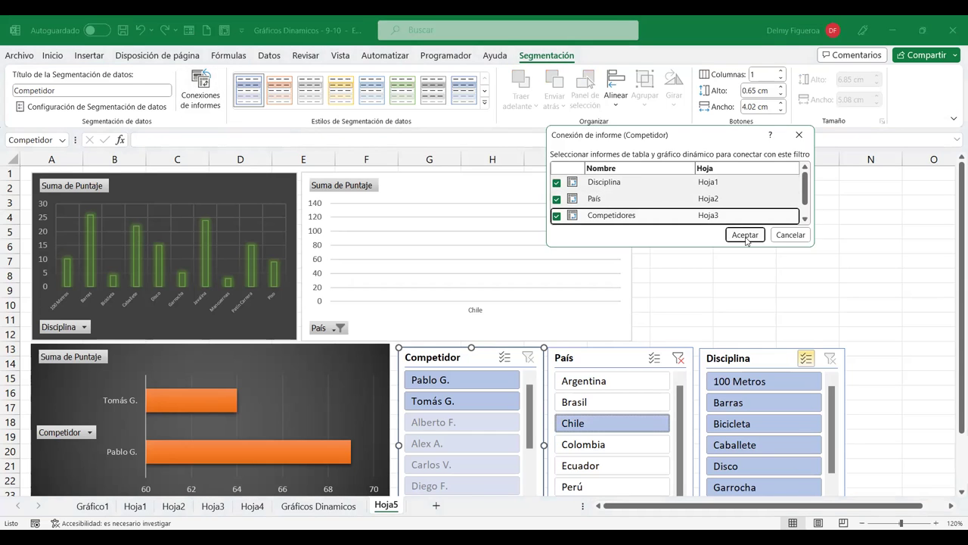
pyautogui.press('Return')
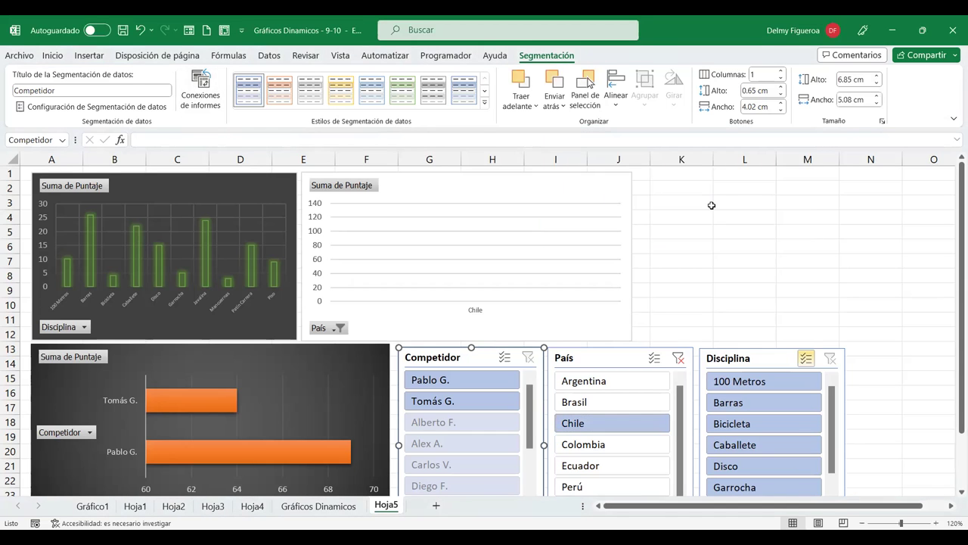
pyautogui.click(679, 359)
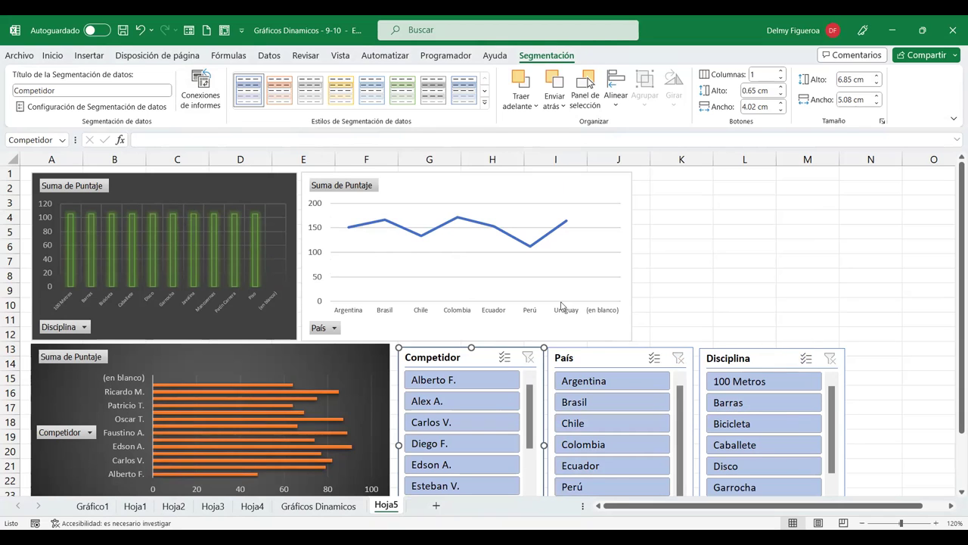
# Step: Filter to the second listed competitor and read their bar total of about 80 points
pyautogui.click(437, 410)
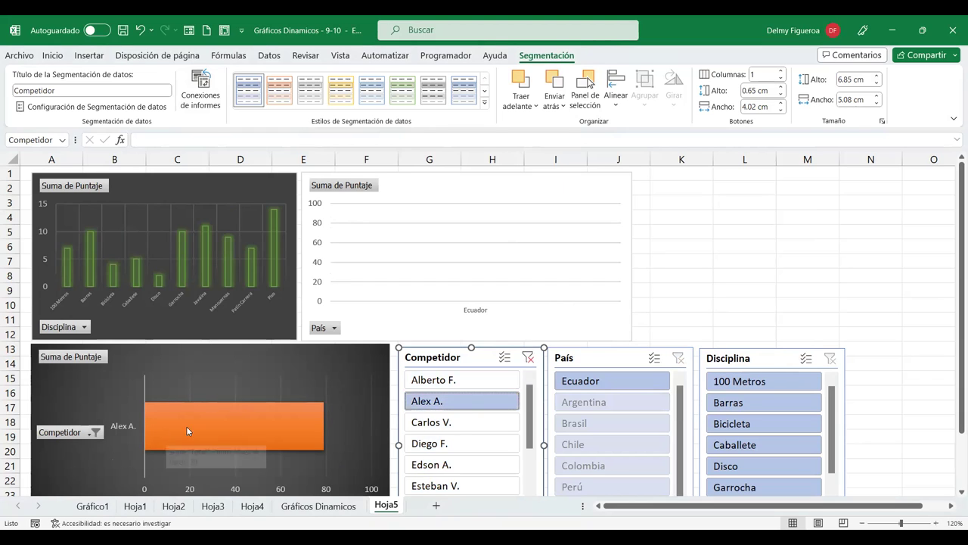
pyautogui.moveTo(235, 422)
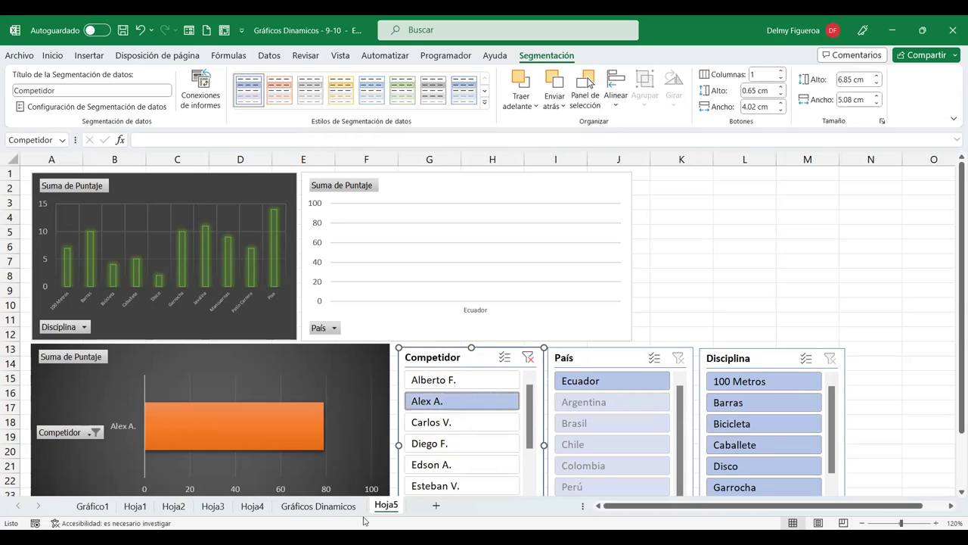
# Step: On the Gráficos Dinamicos sheet, search for 'al' starting from competitor cell C11
pyautogui.click(342, 508)
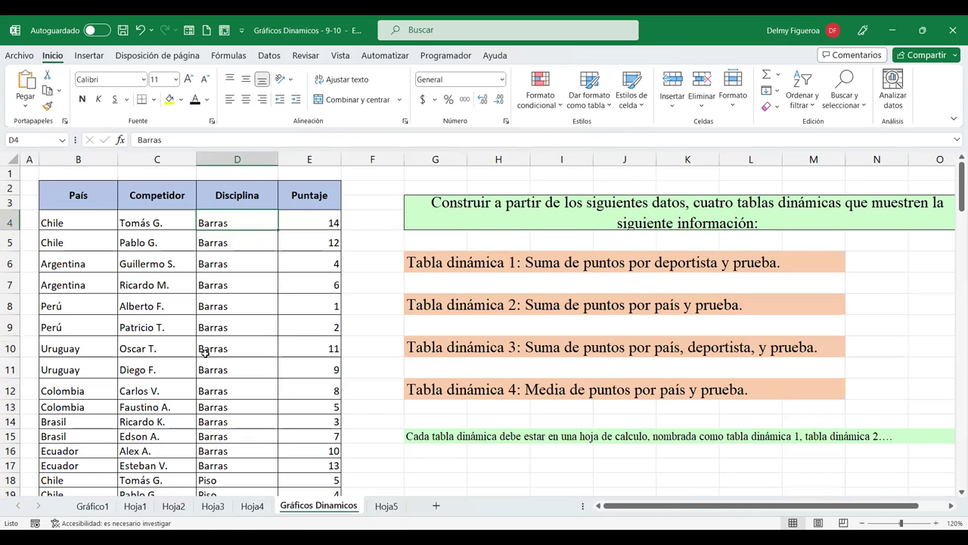
pyautogui.click(163, 372)
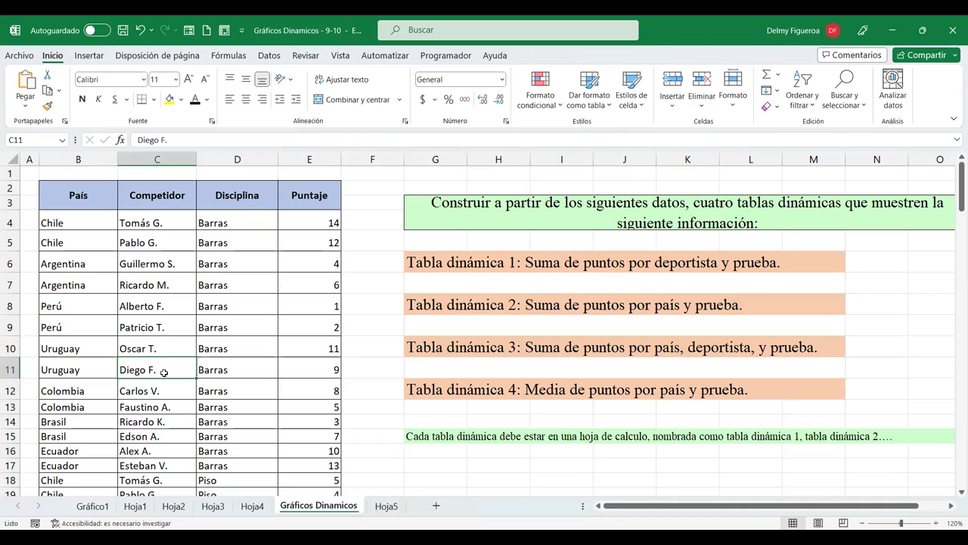
pyautogui.hotkey('ctrl', 'b')
pyautogui.write('alex')
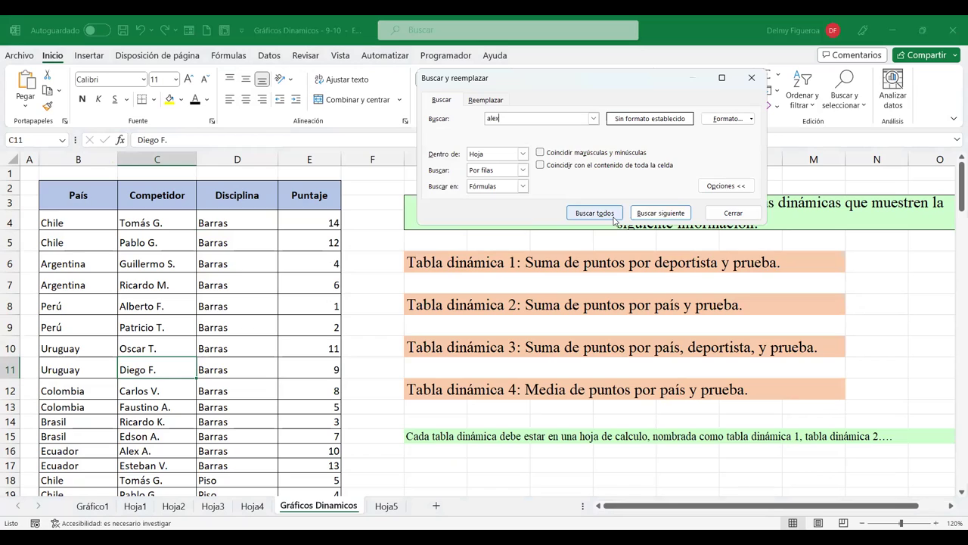
pyautogui.click(659, 217)
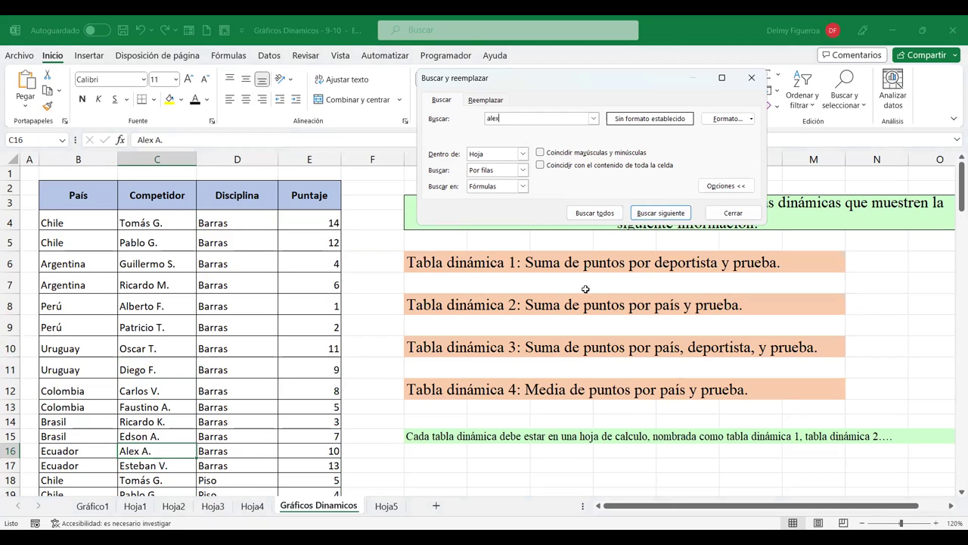
# Step: List all matches, step through C30, C44, C58 and C72, then return to Hoja5
pyautogui.click(595, 212)
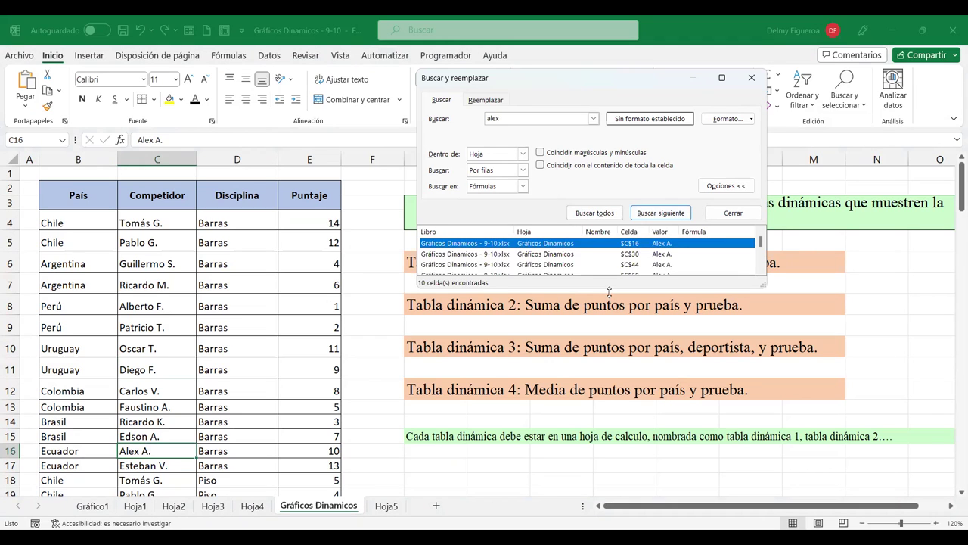
pyautogui.moveTo(608, 291); pyautogui.dragTo(494, 426)
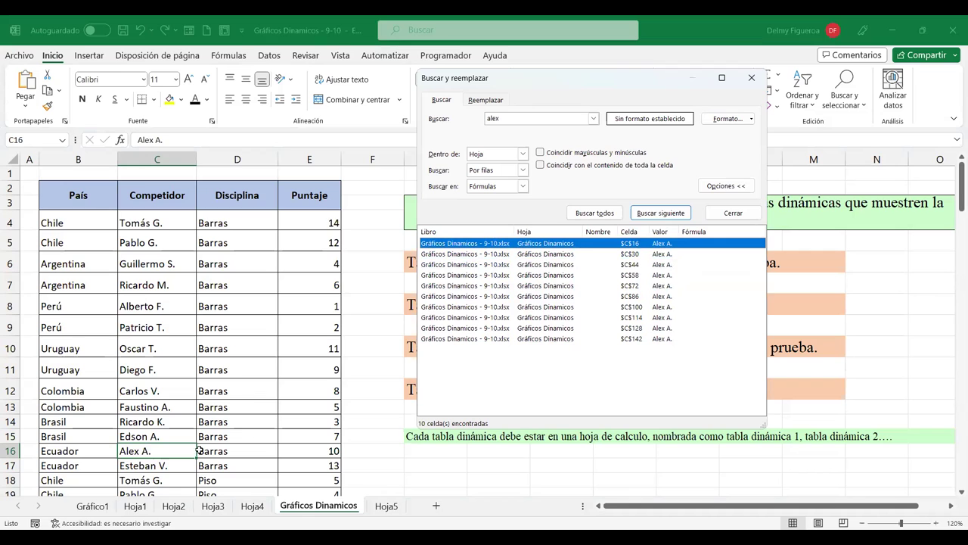
pyautogui.click(640, 257)
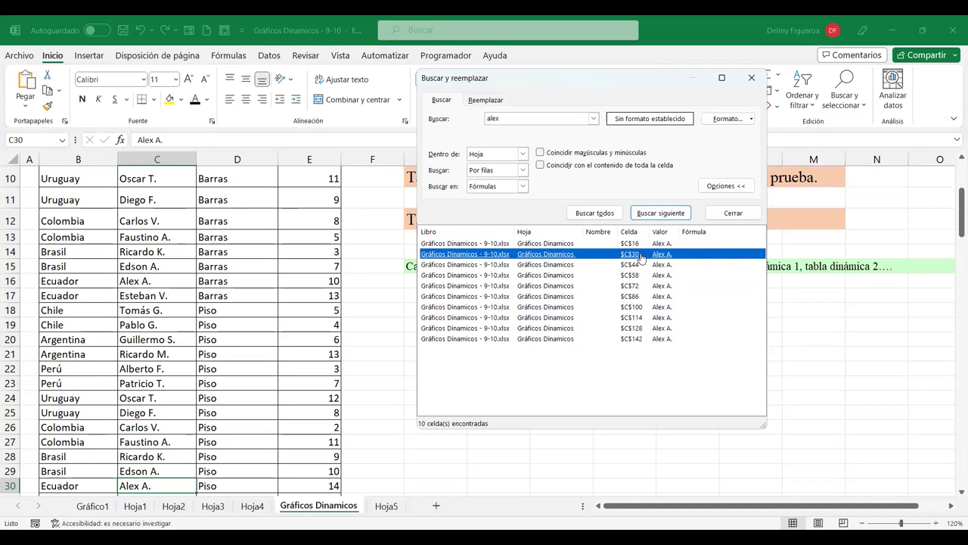
pyautogui.click(636, 267)
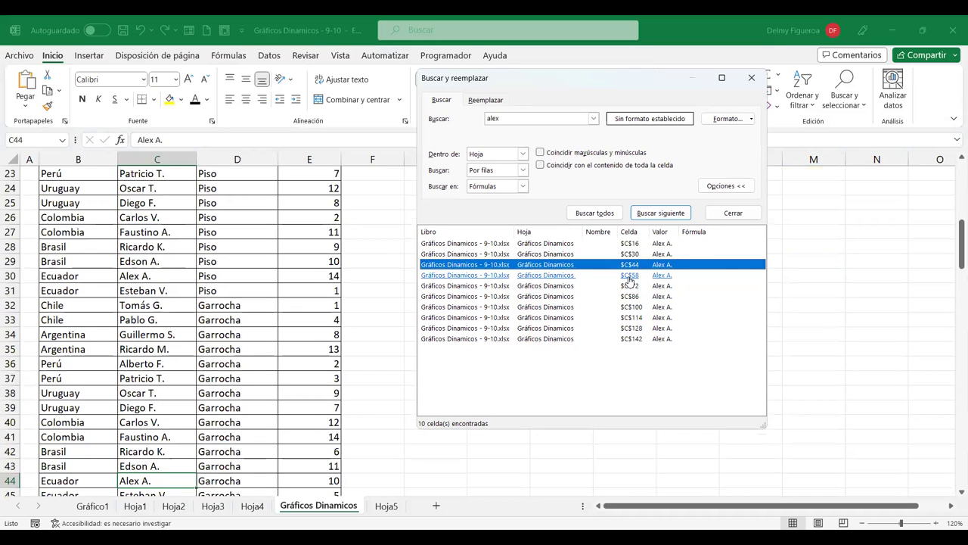
pyautogui.click(629, 275)
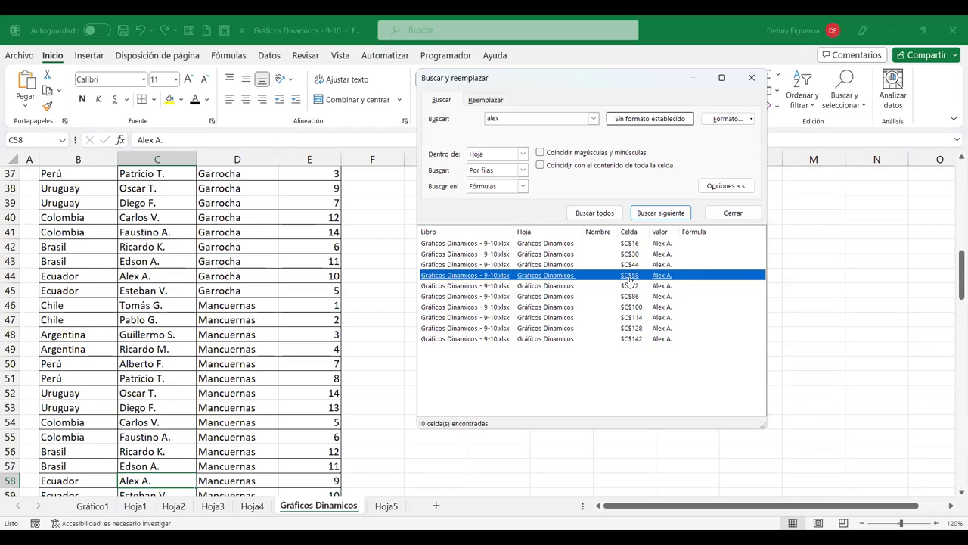
pyautogui.click(629, 284)
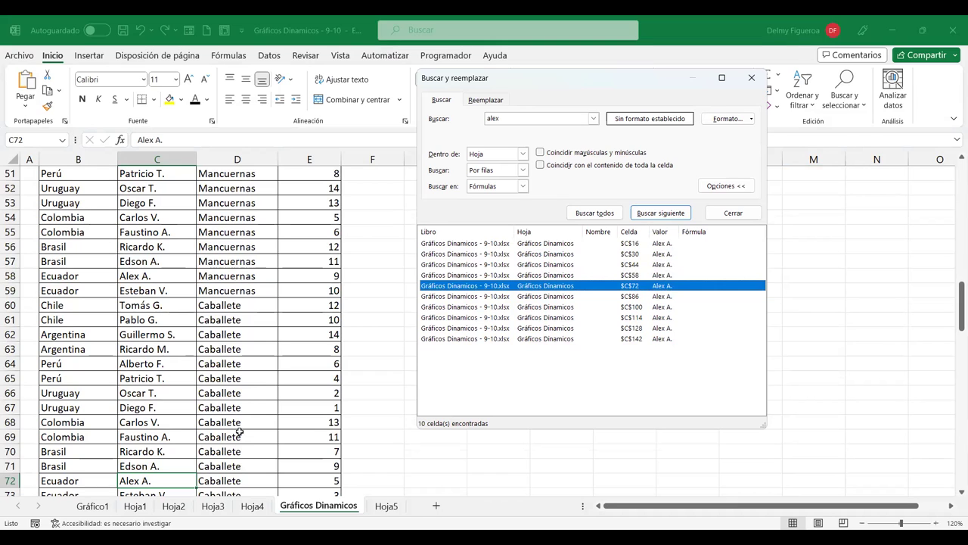
pyautogui.click(753, 78)
pyautogui.click(387, 505)
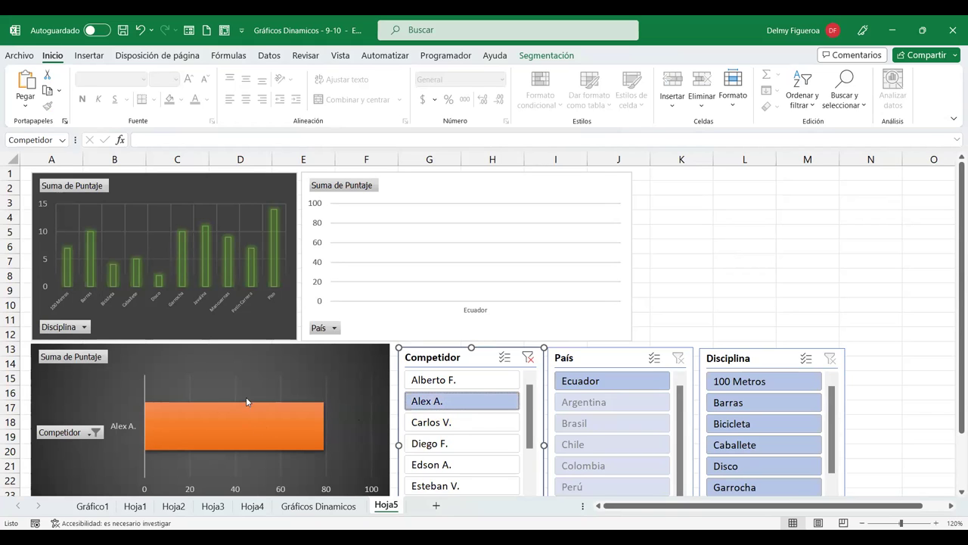
# Step: Enable Disciplina multi-select, drop 100 Metros, try Ecuador, then clear the País, Competidor and Disciplina filters
pyautogui.click(807, 359)
pyautogui.click(764, 382)
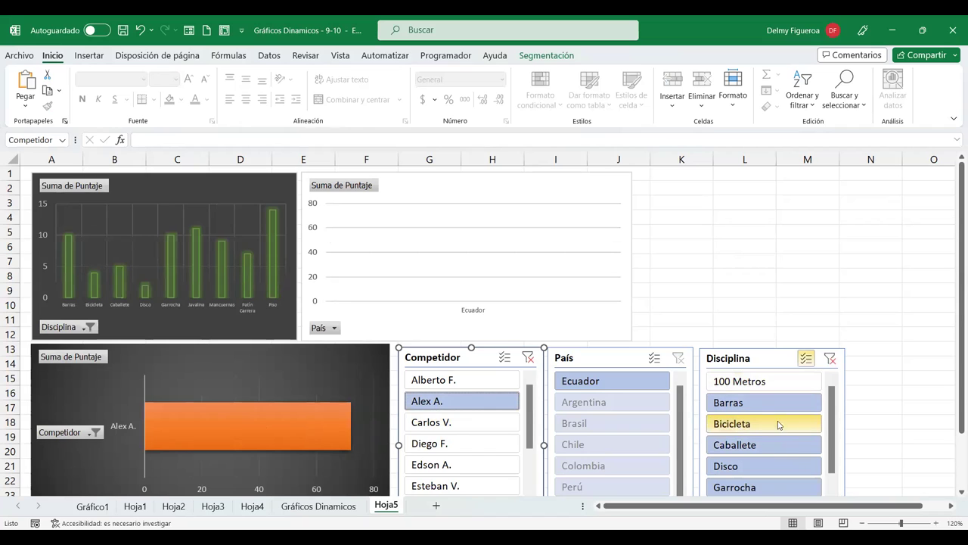
pyautogui.click(631, 382)
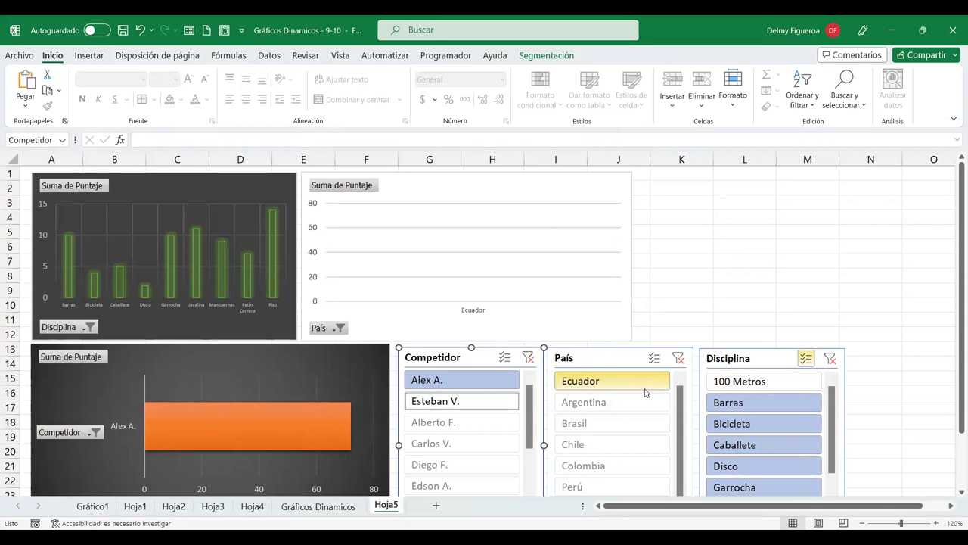
pyautogui.click(678, 357)
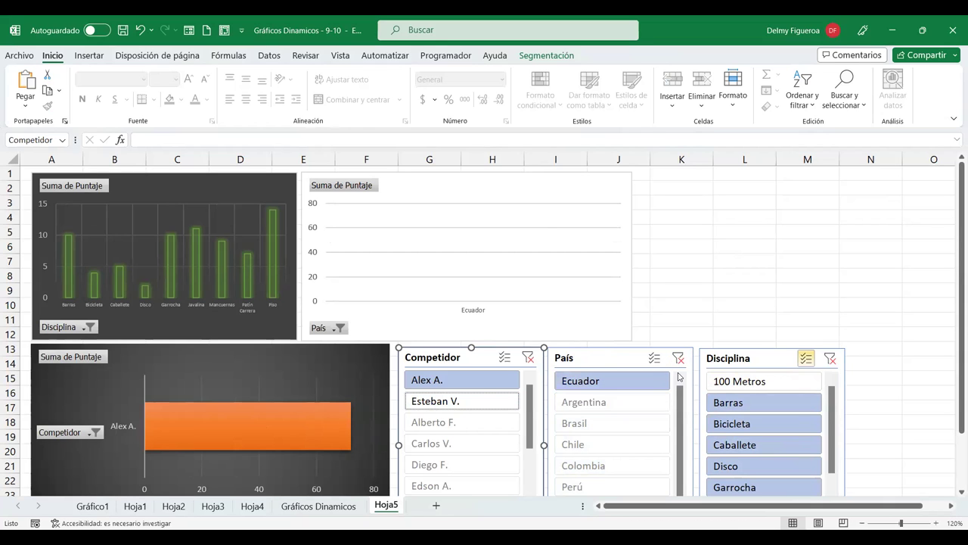
pyautogui.click(528, 357)
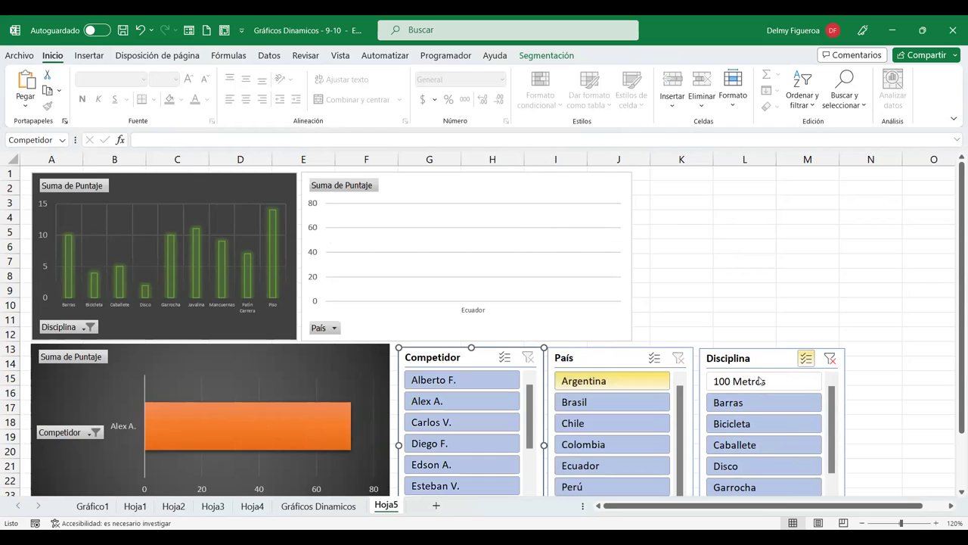
pyautogui.click(829, 359)
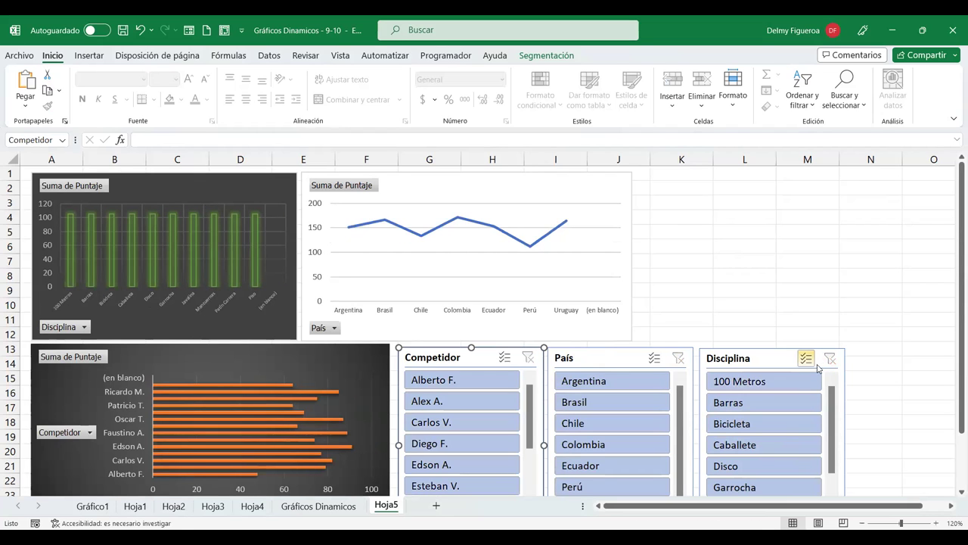
pyautogui.click(157, 189)
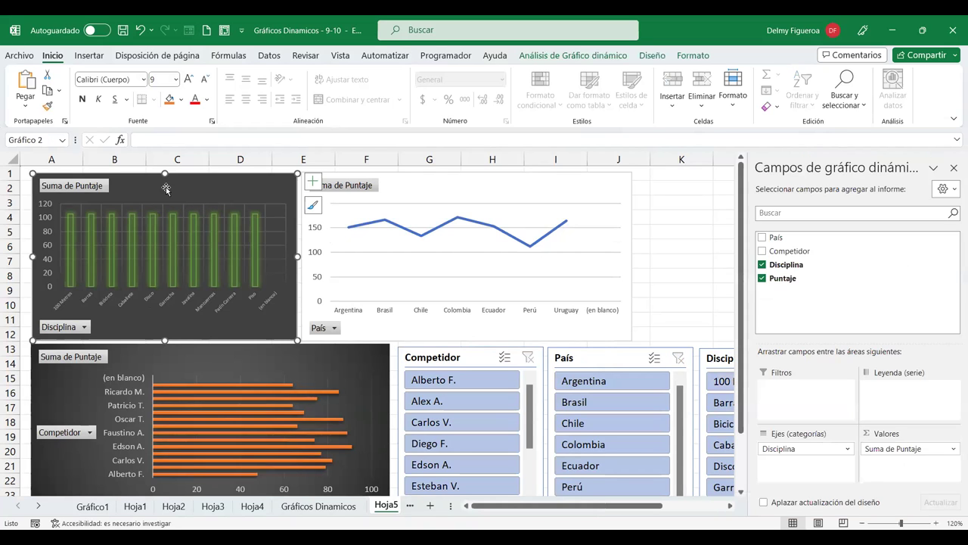
pyautogui.click(464, 194)
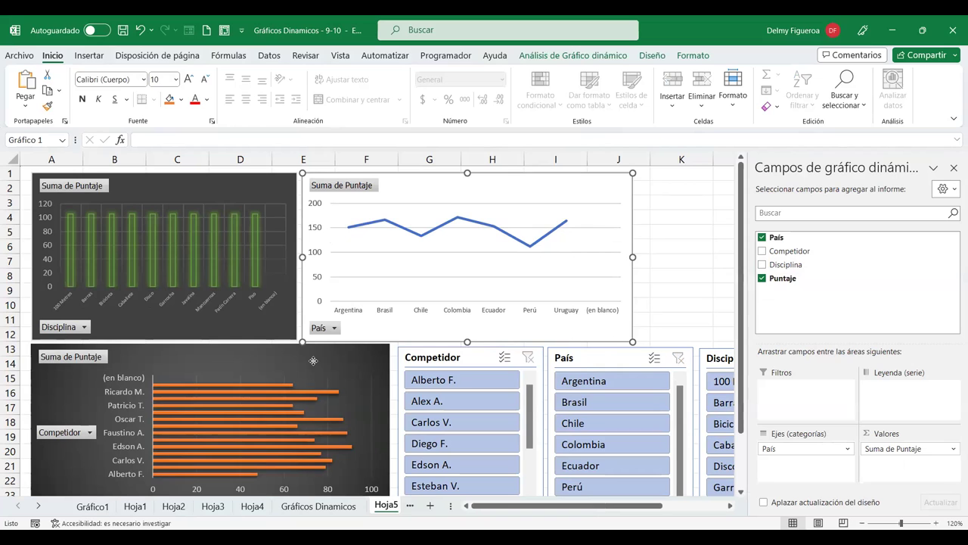
pyautogui.click(313, 360)
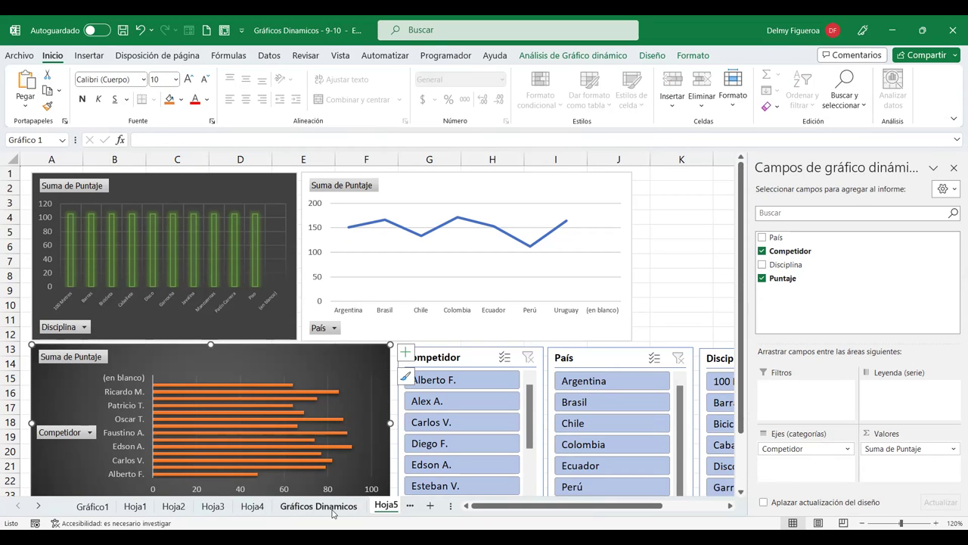
pyautogui.click(136, 506)
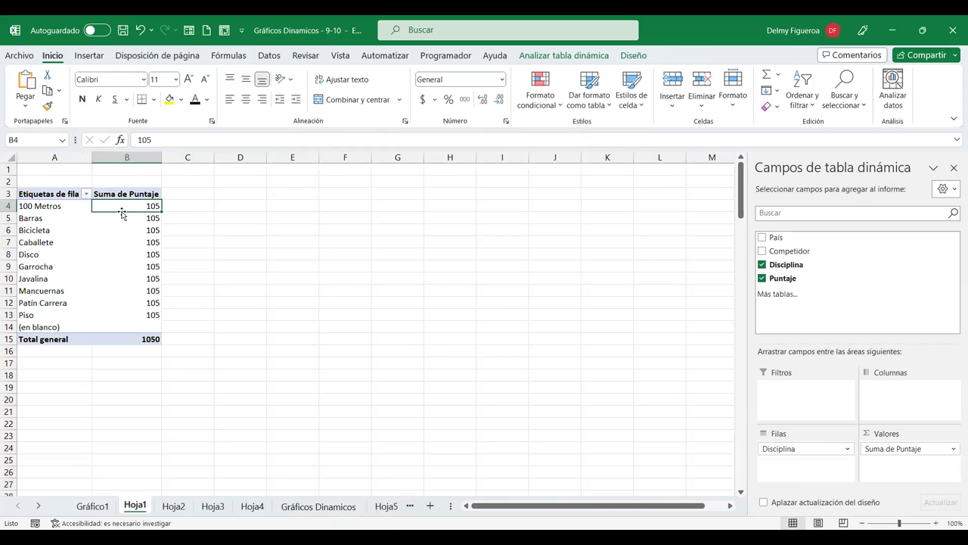
pyautogui.click(175, 506)
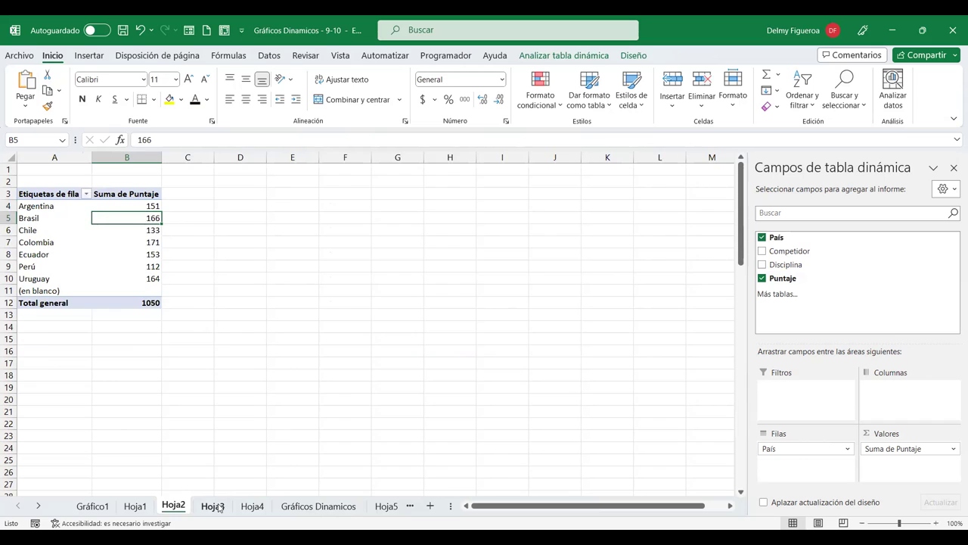
pyautogui.click(212, 506)
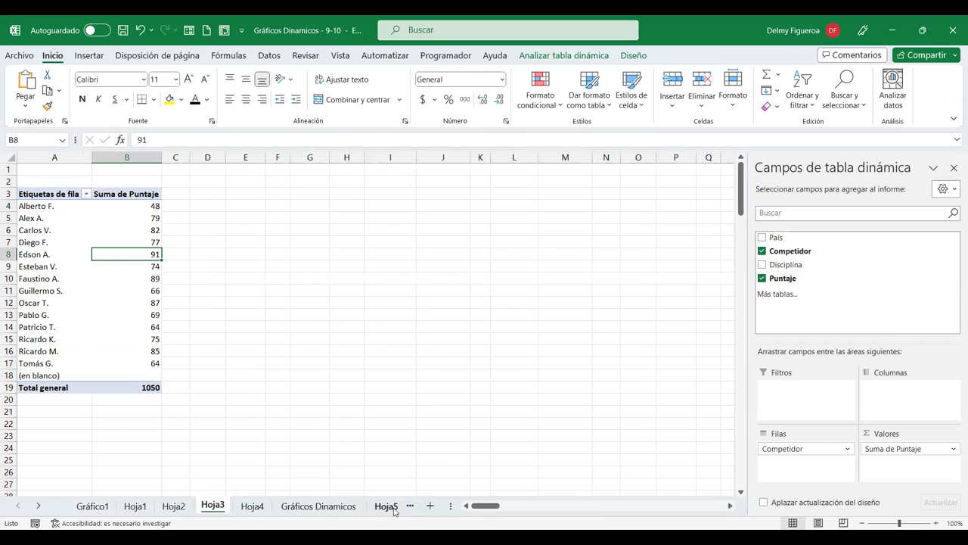
pyautogui.click(385, 506)
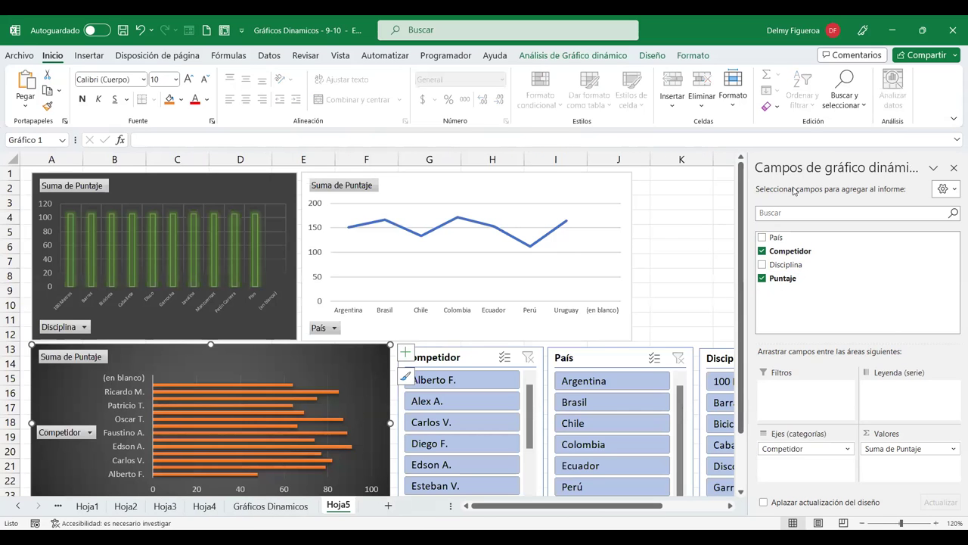
pyautogui.click(630, 259)
pyautogui.click(669, 262)
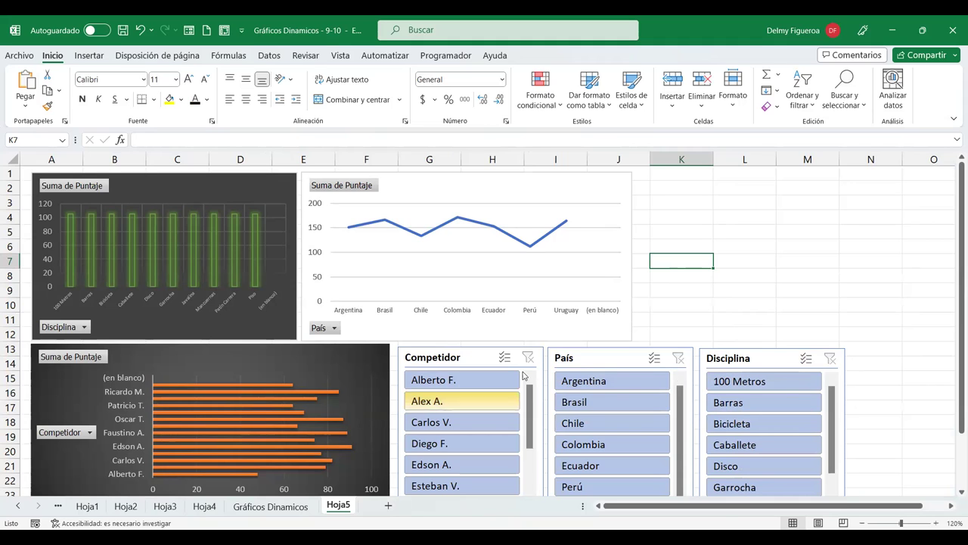
pyautogui.click(741, 358)
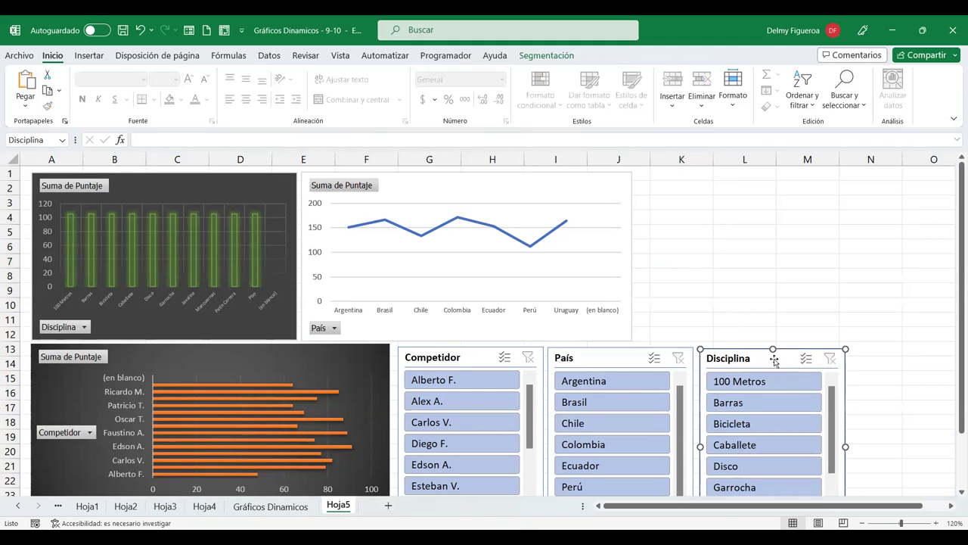
pyautogui.click(536, 57)
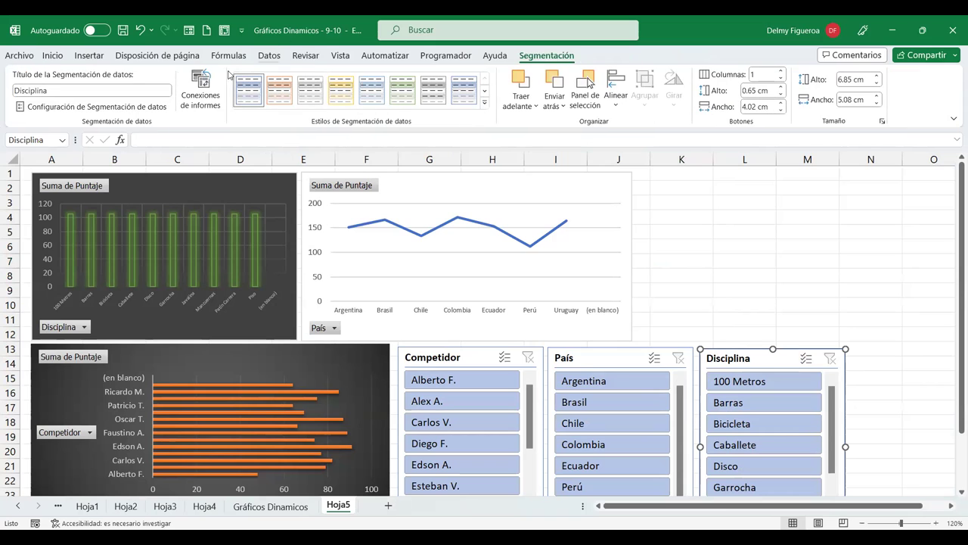
pyautogui.click(206, 106)
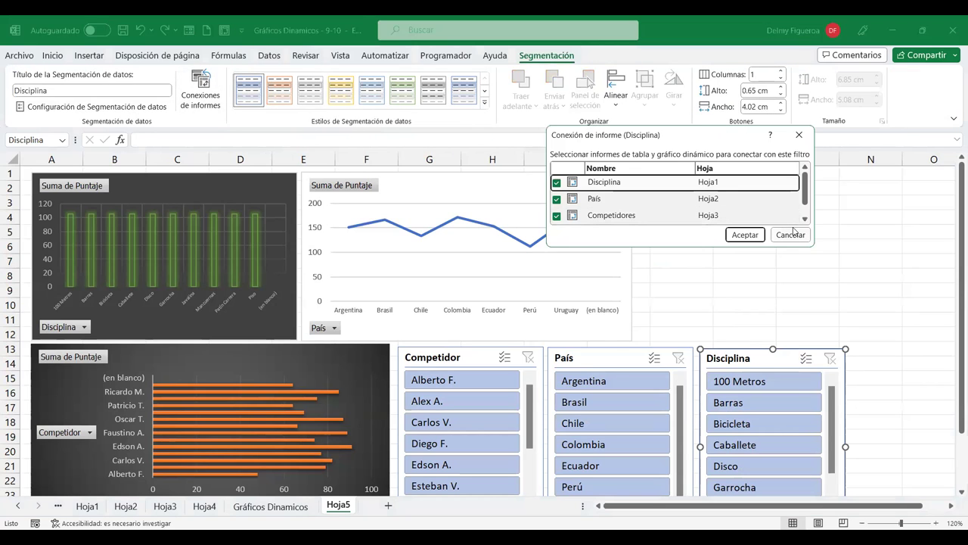
pyautogui.click(791, 235)
pyautogui.click(594, 344)
pyautogui.click(209, 96)
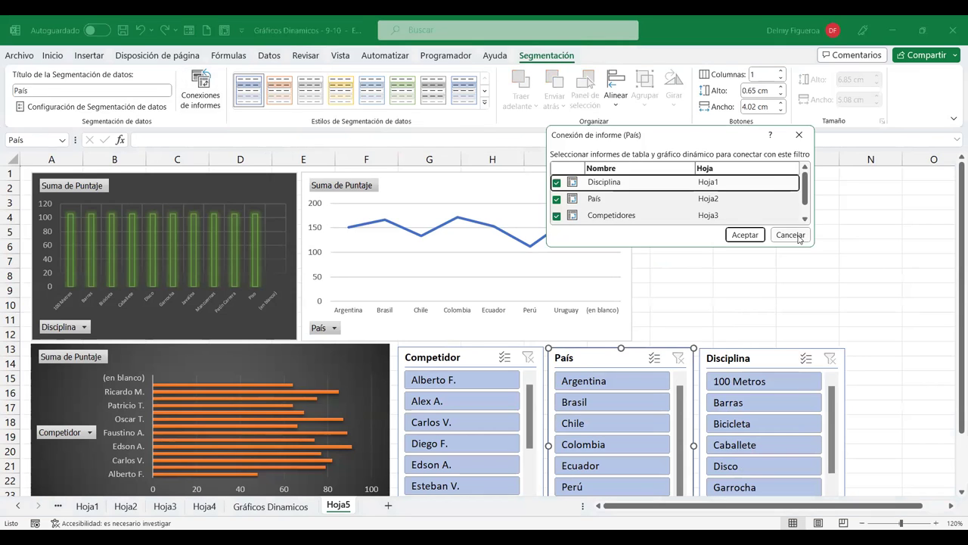
pyautogui.click(799, 239)
pyautogui.click(469, 357)
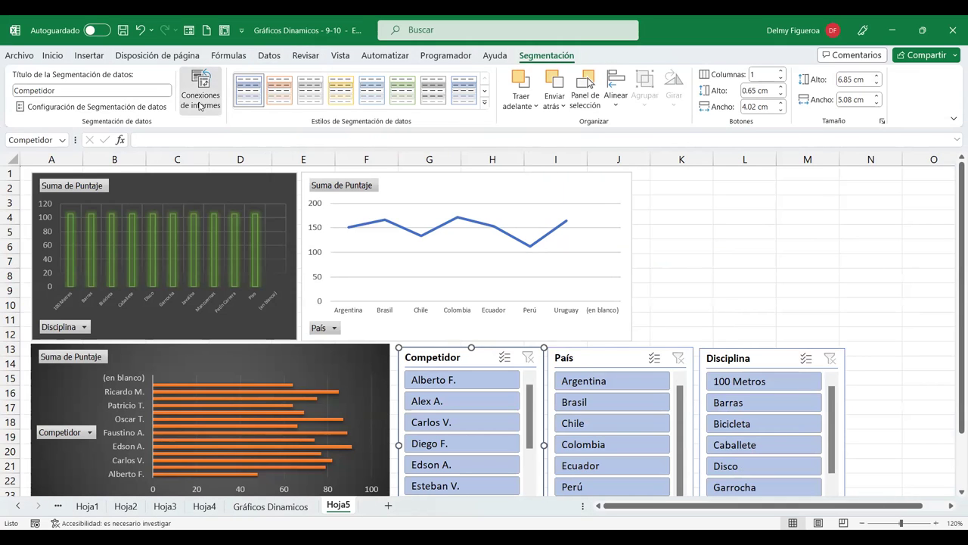
pyautogui.click(200, 107)
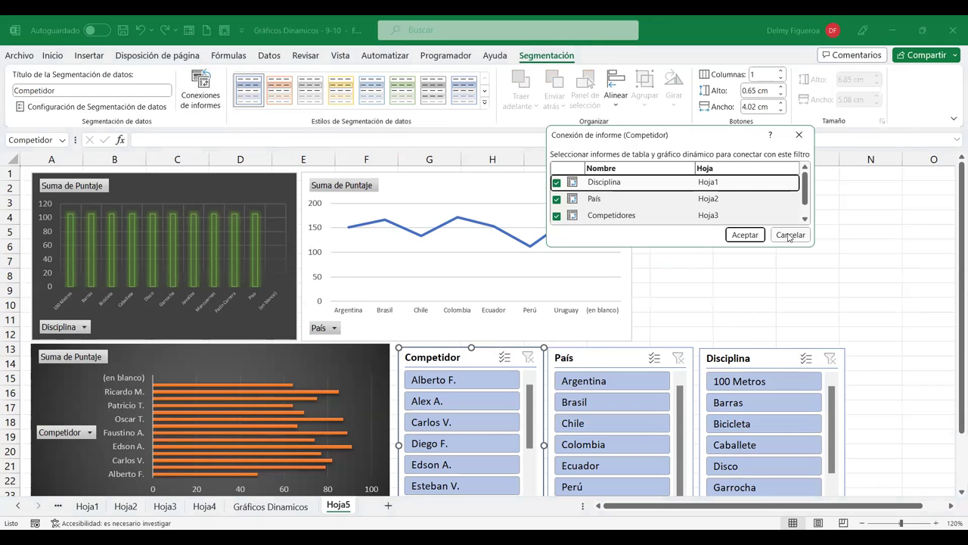
pyautogui.click(790, 234)
pyautogui.click(236, 185)
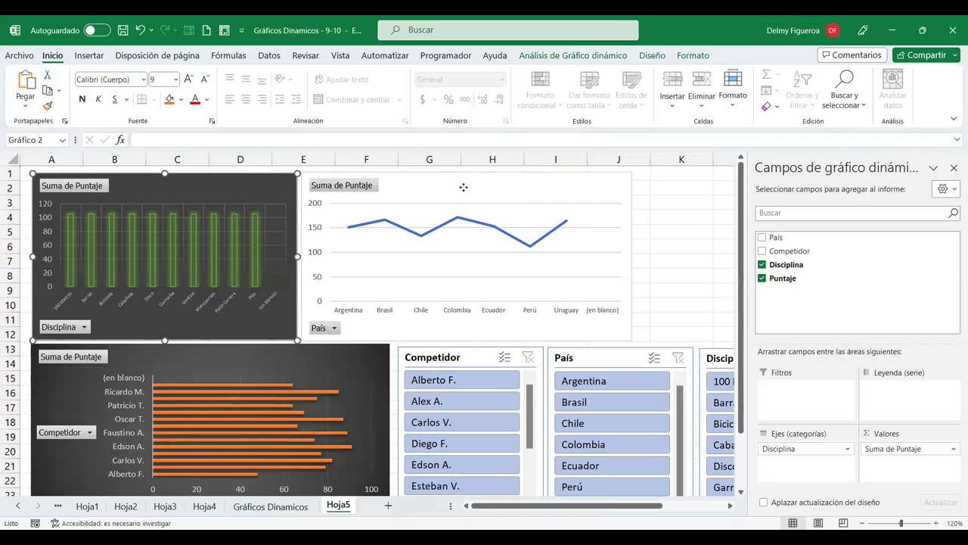
pyautogui.click(463, 189)
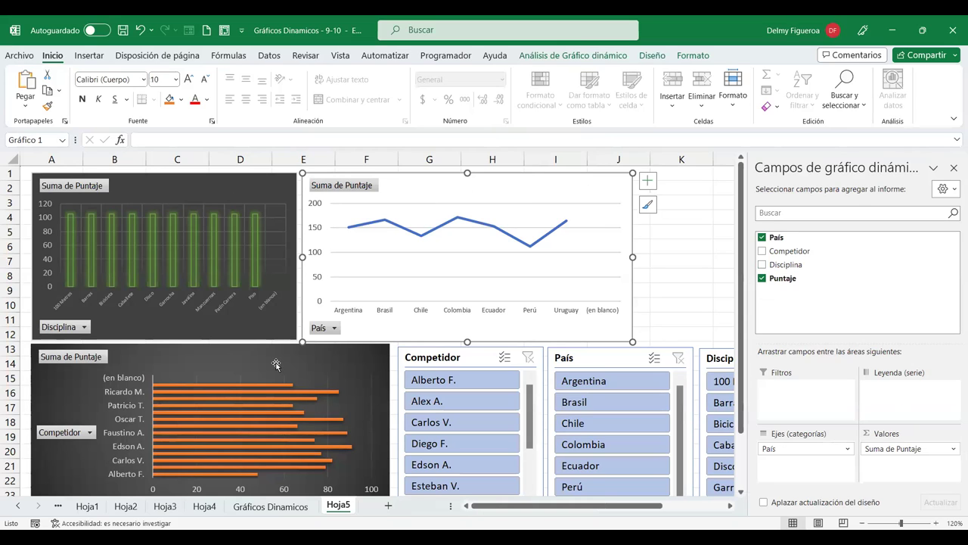
pyautogui.click(277, 363)
pyautogui.click(722, 260)
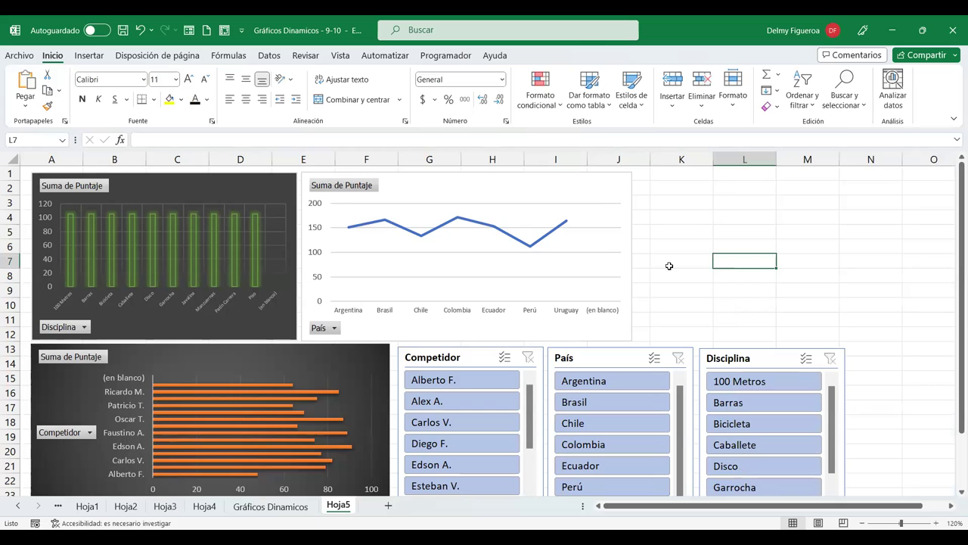
# Step: Filter the dashboard to one Colombian competitor, then return to the Gráficos Dinamicos data and brief
pyautogui.click(455, 422)
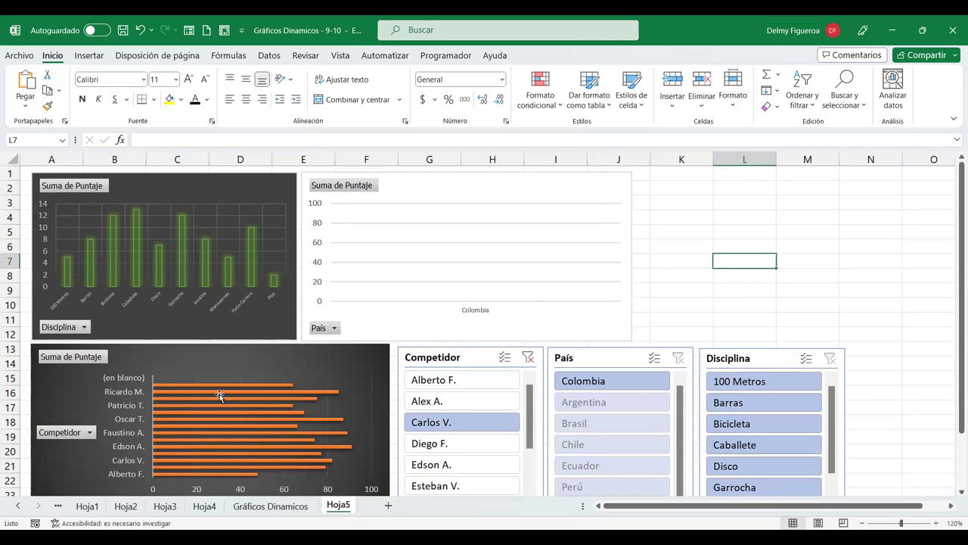
pyautogui.moveTo(212, 424)
pyautogui.click(278, 512)
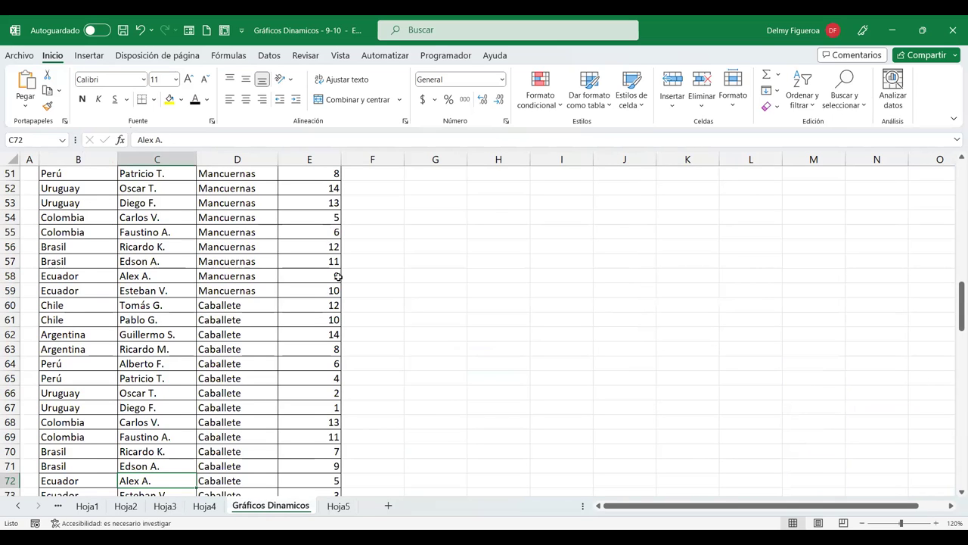
pyautogui.scroll(6, 338, 277)
pyautogui.scroll(10, 339, 277)
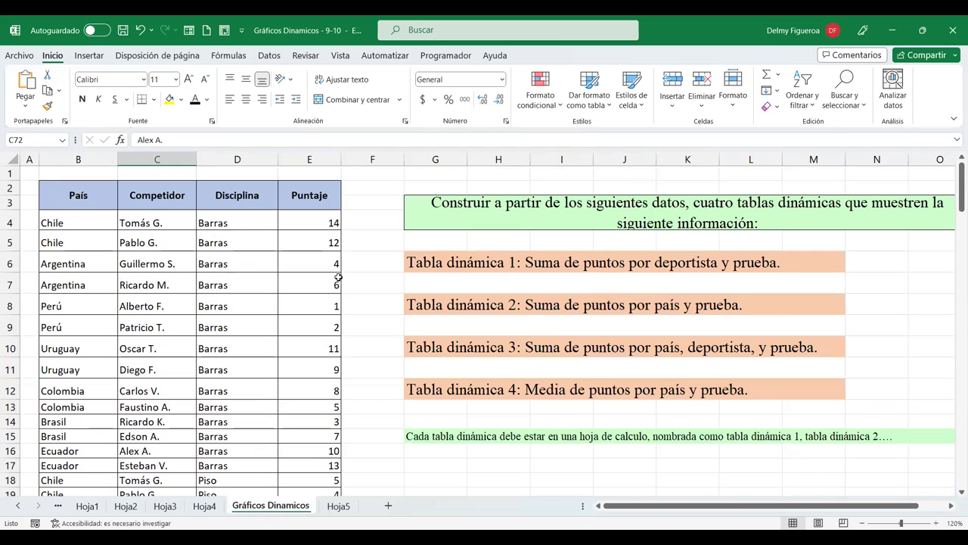
pyautogui.click(540, 463)
pyautogui.hotkey('ctrl', 'pagedown')
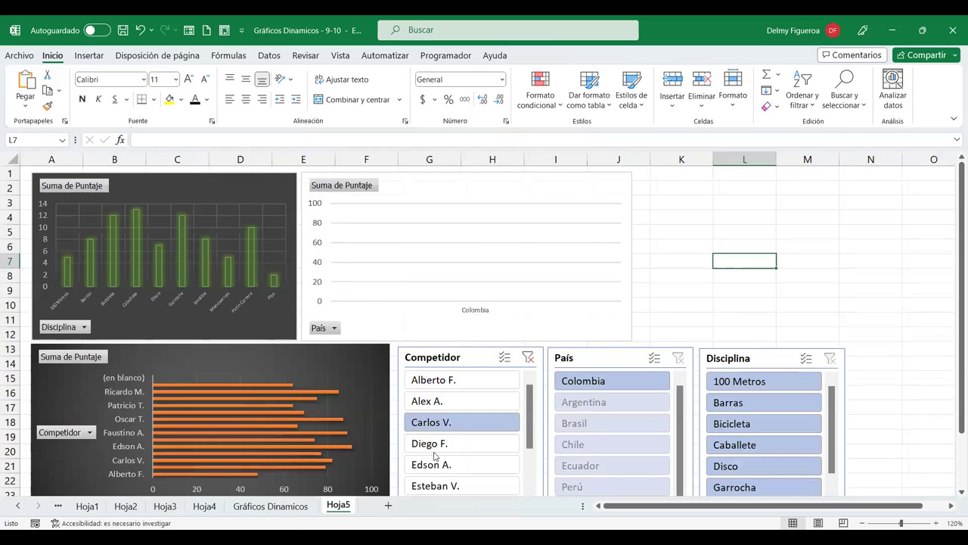
pyautogui.click(275, 510)
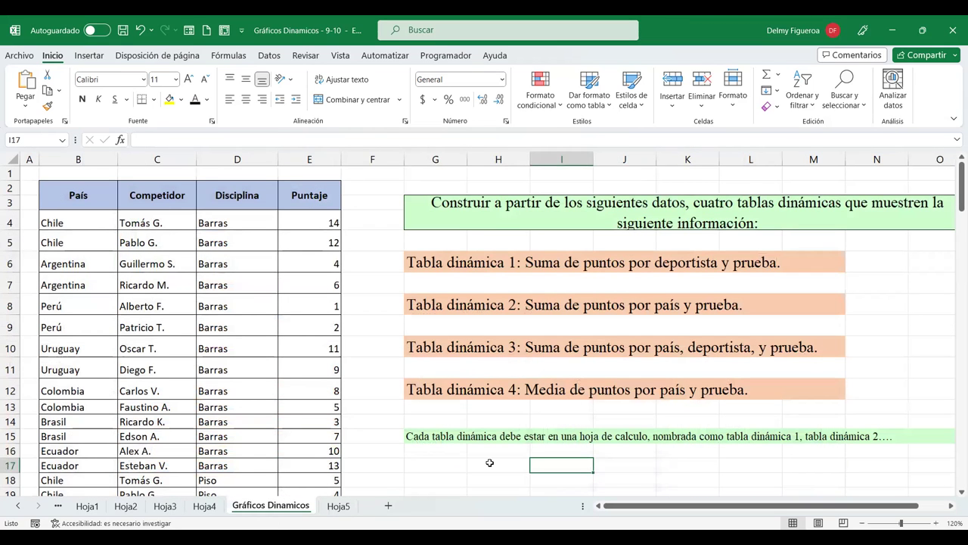
# Step: Search the sheet for 'ca' and list all 10 matching cells in an enlarged results pane
pyautogui.hotkey('ctrl', 'b')
pyautogui.write('carlos v.')
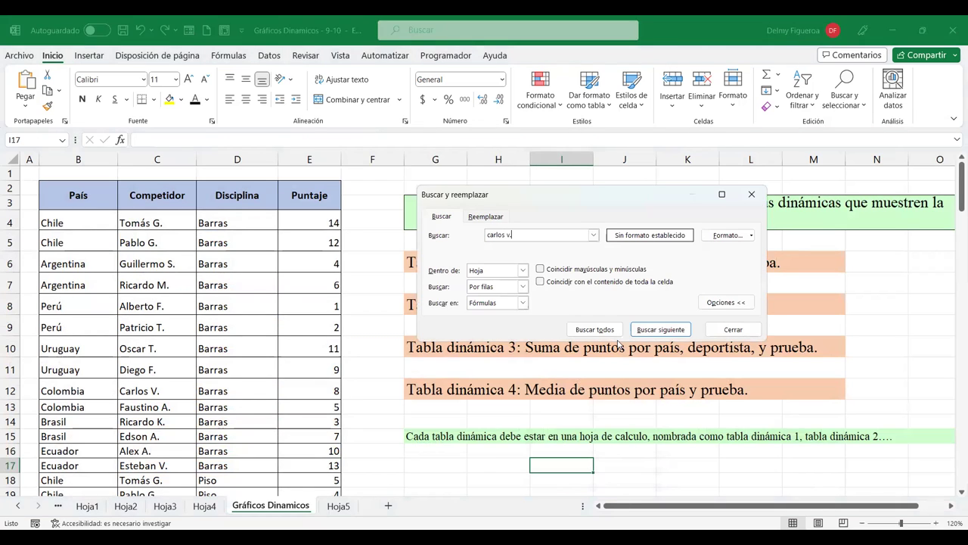
pyautogui.click(610, 331)
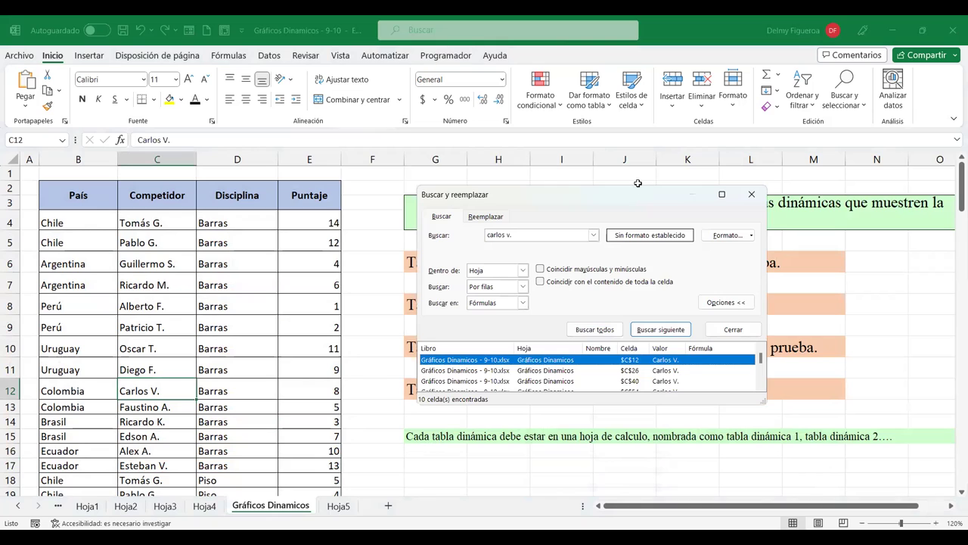
pyautogui.moveTo(638, 177); pyautogui.dragTo(640, 145)
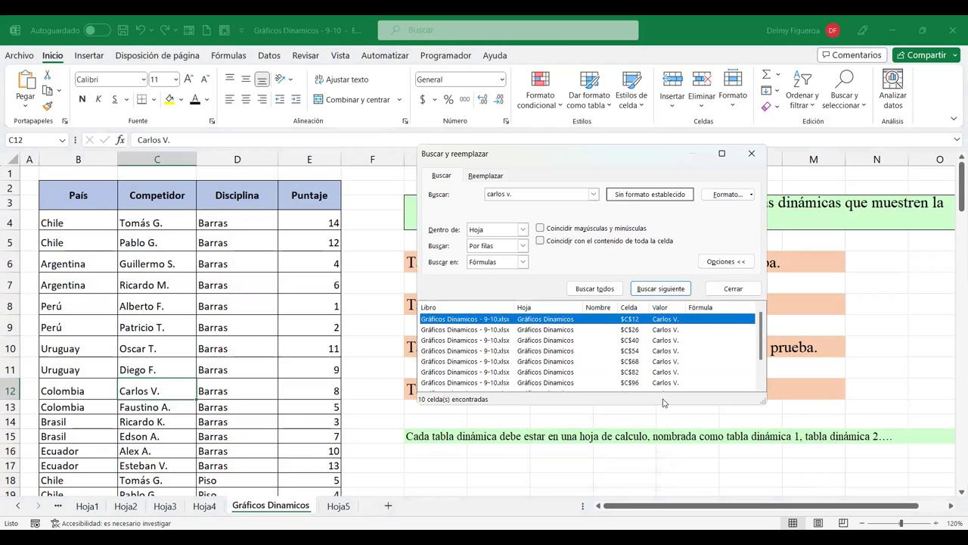
pyautogui.moveTo(665, 411); pyautogui.dragTo(665, 470)
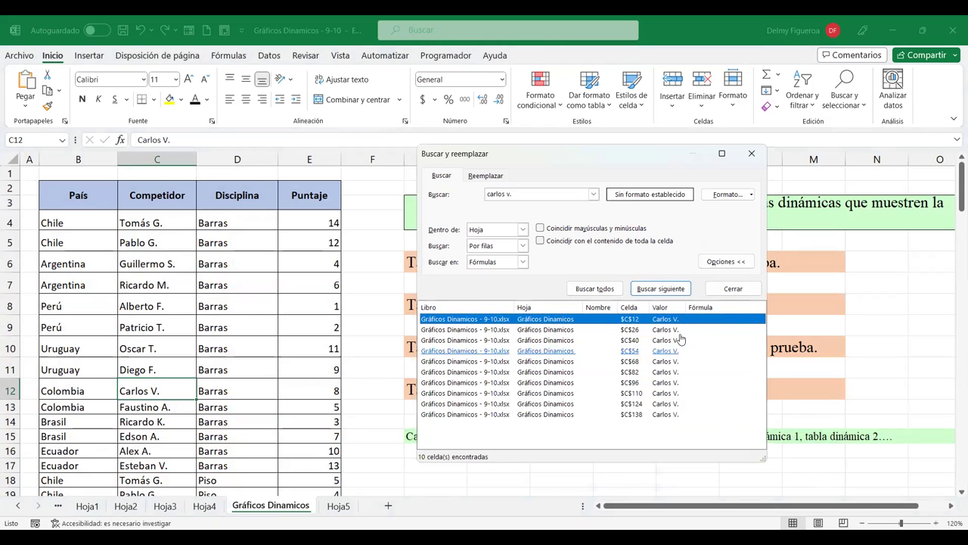
# Step: Step through matches C26 to C138, then close the search and return to Hoja5
pyautogui.click(663, 330)
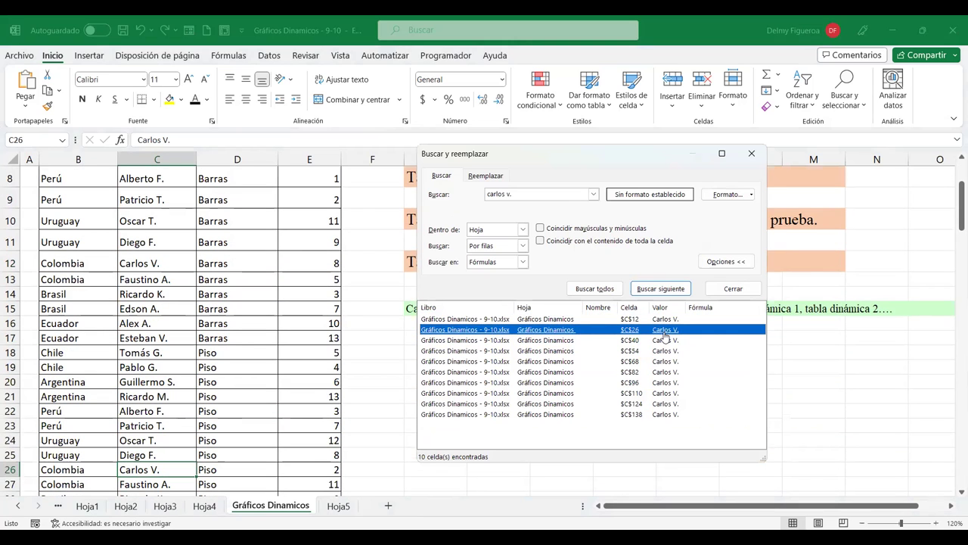
pyautogui.click(662, 341)
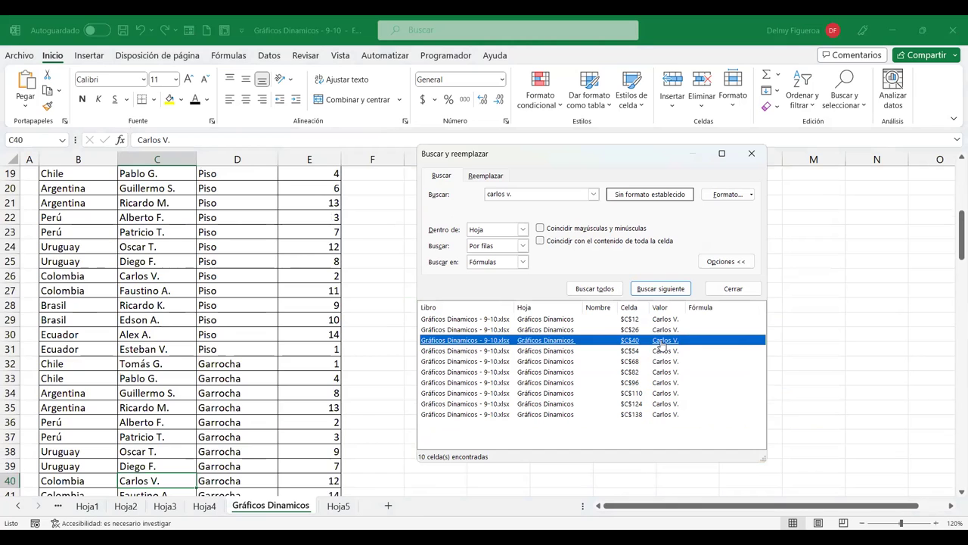
pyautogui.click(661, 351)
pyautogui.click(660, 362)
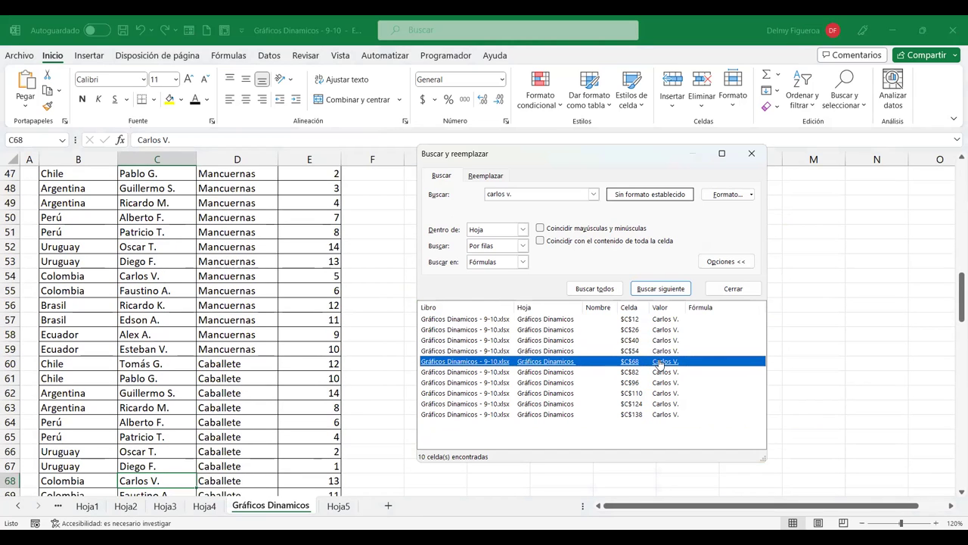
pyautogui.click(660, 372)
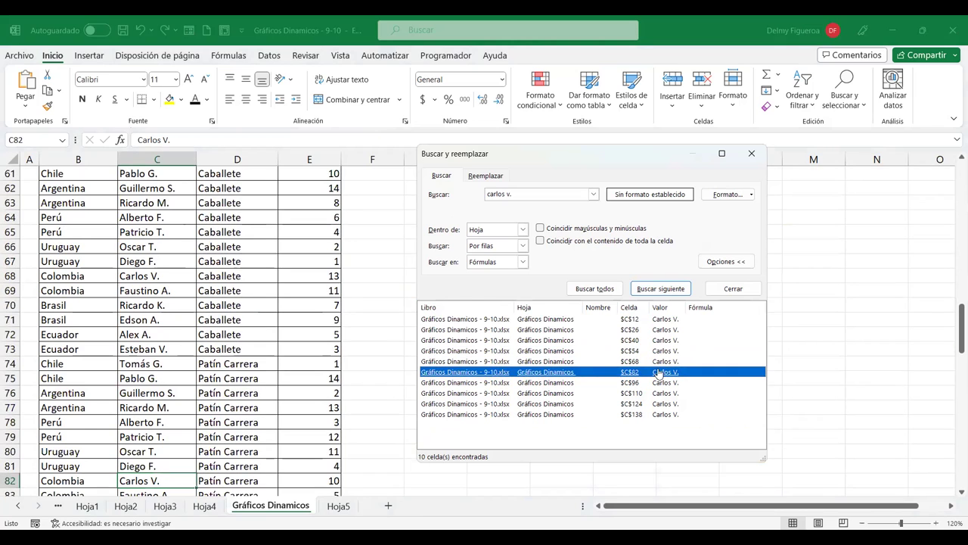
pyautogui.click(660, 383)
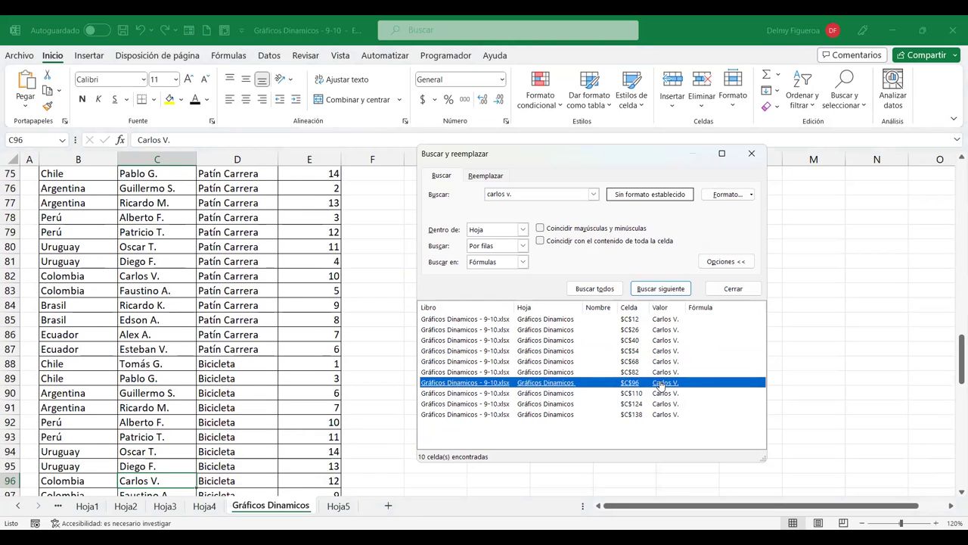
pyautogui.click(660, 393)
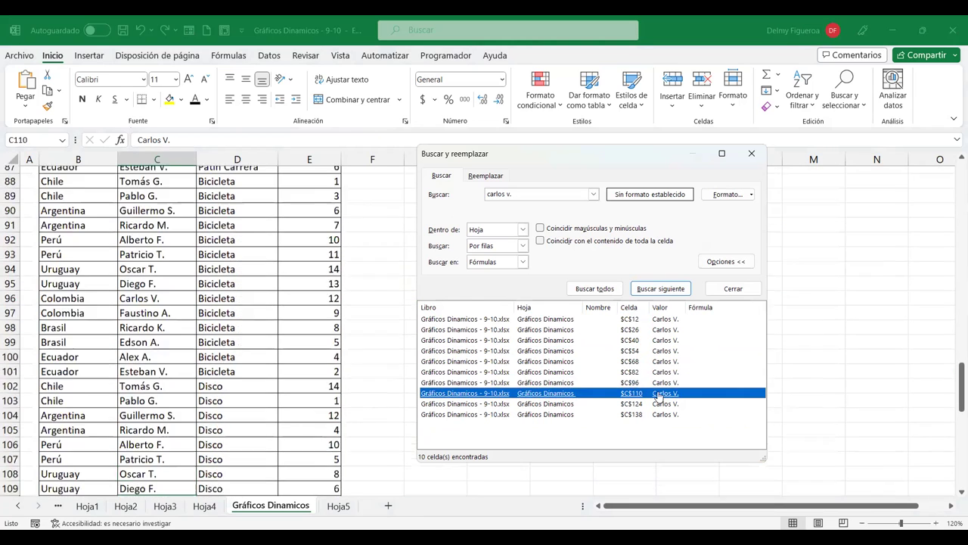
pyautogui.click(658, 414)
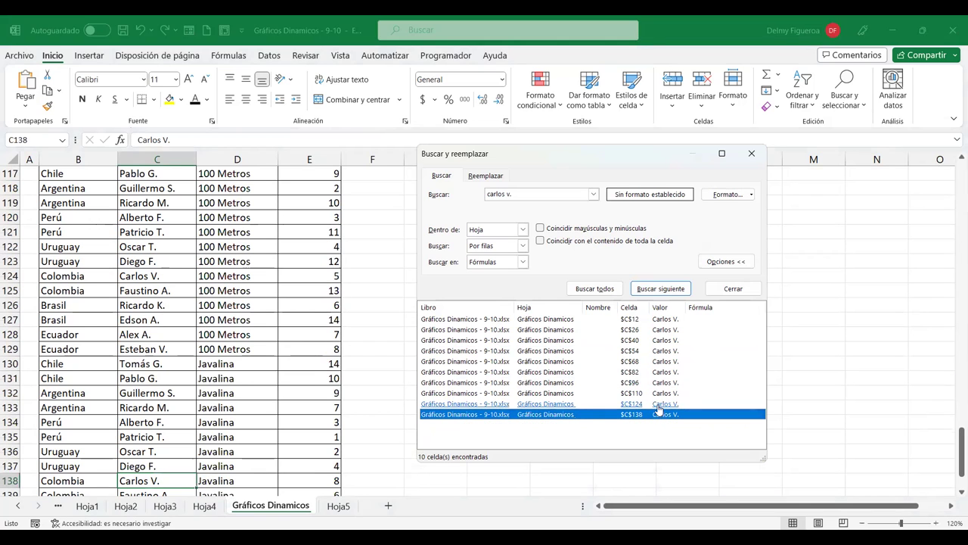
pyautogui.click(659, 404)
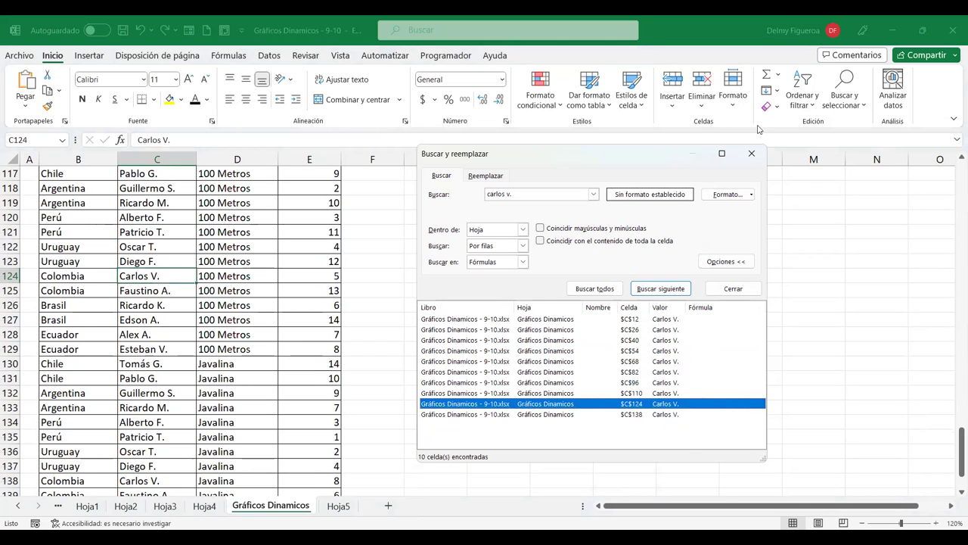
pyautogui.click(749, 158)
pyautogui.click(339, 505)
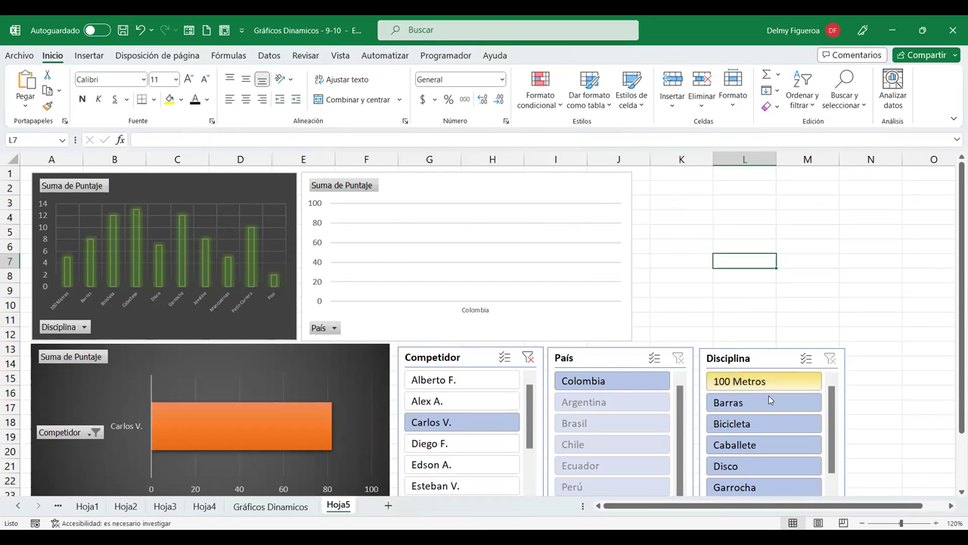
# Step: Turn on multi-select for the Disciplina slicer and select the País pivot chart
pyautogui.click(806, 361)
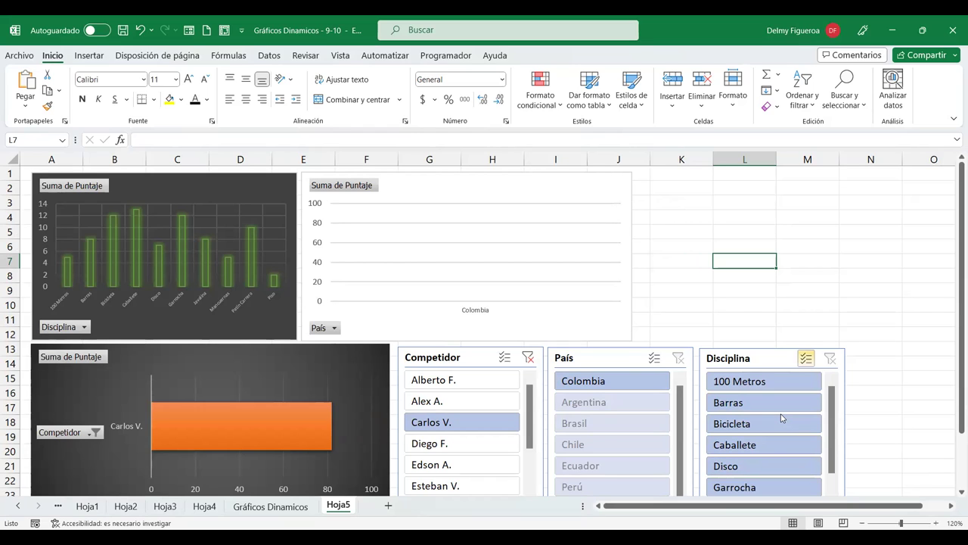
pyautogui.click(587, 259)
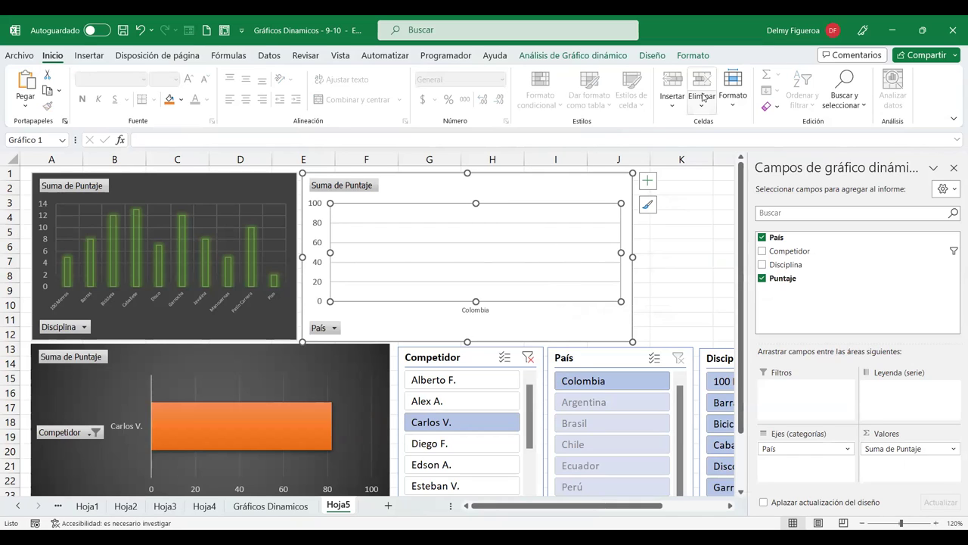
# Step: Open Cambiar tipo de gráfico for the País chart and preview column and line variants
pyautogui.rightClick(595, 202)
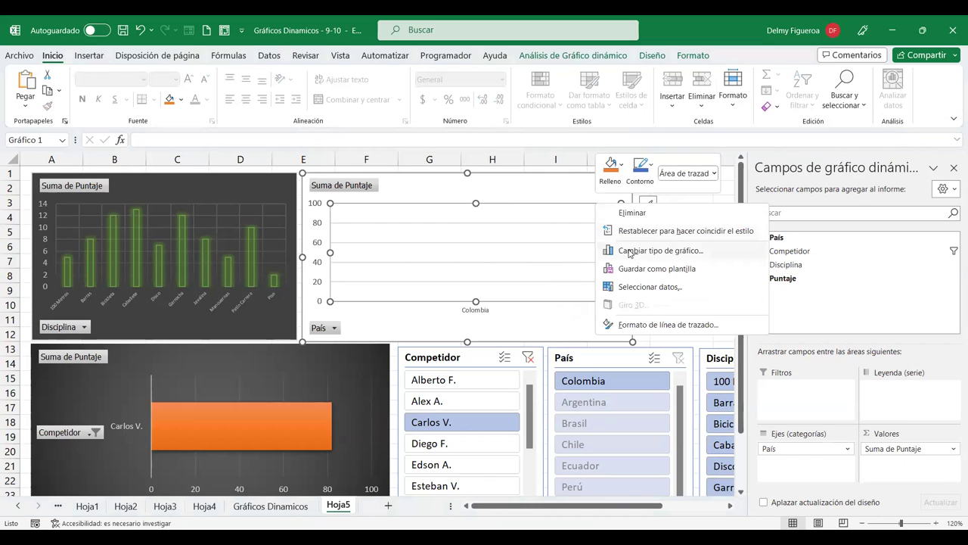
pyautogui.click(610, 252)
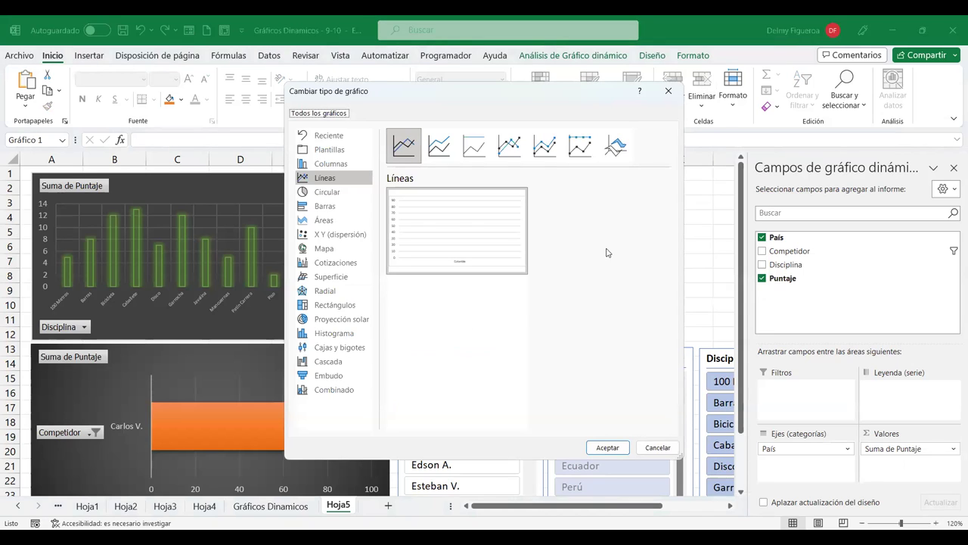
pyautogui.click(329, 192)
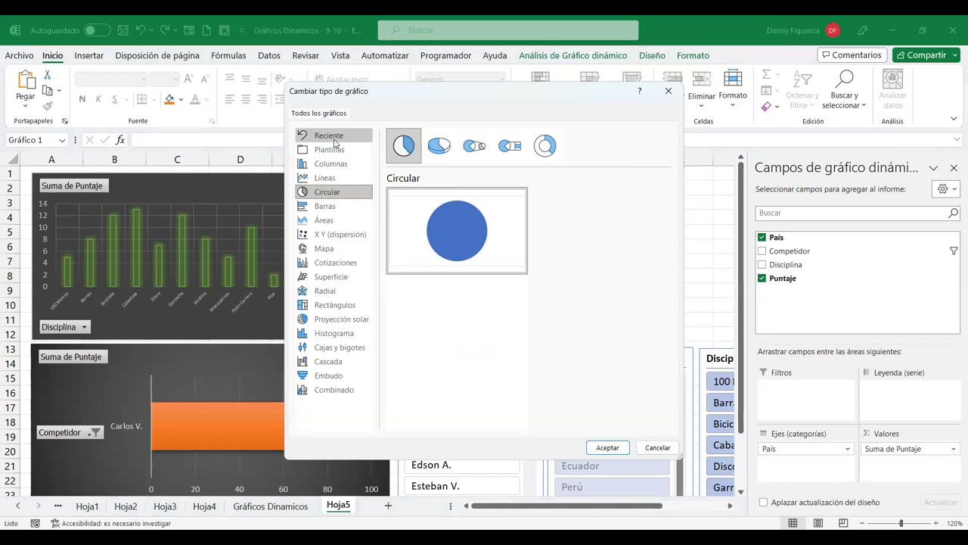
pyautogui.click(335, 162)
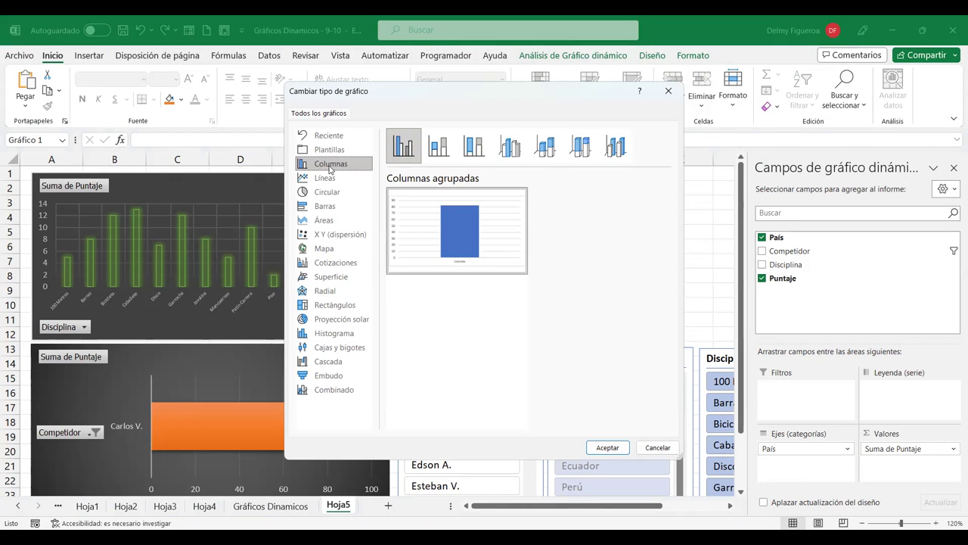
pyautogui.click(335, 178)
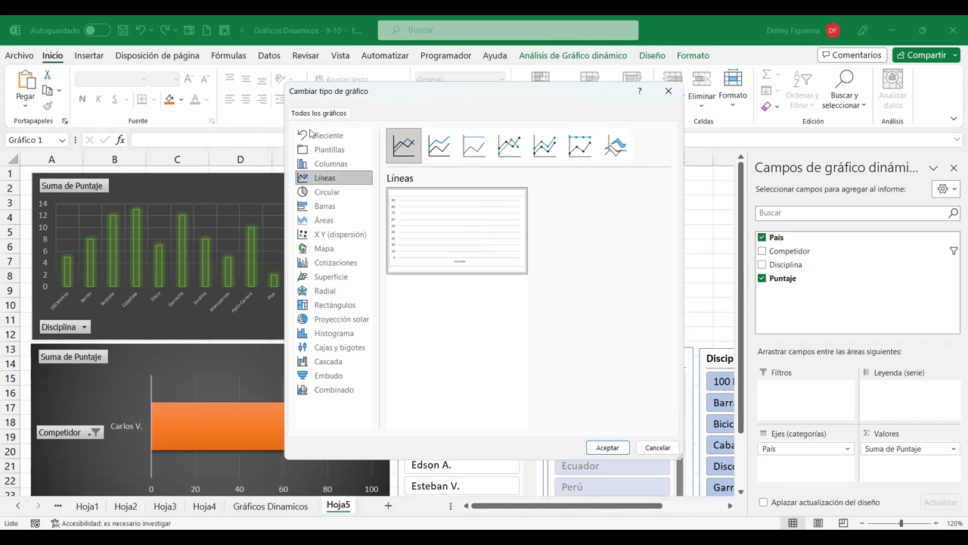
pyautogui.click(439, 145)
pyautogui.click(509, 145)
pyautogui.click(544, 145)
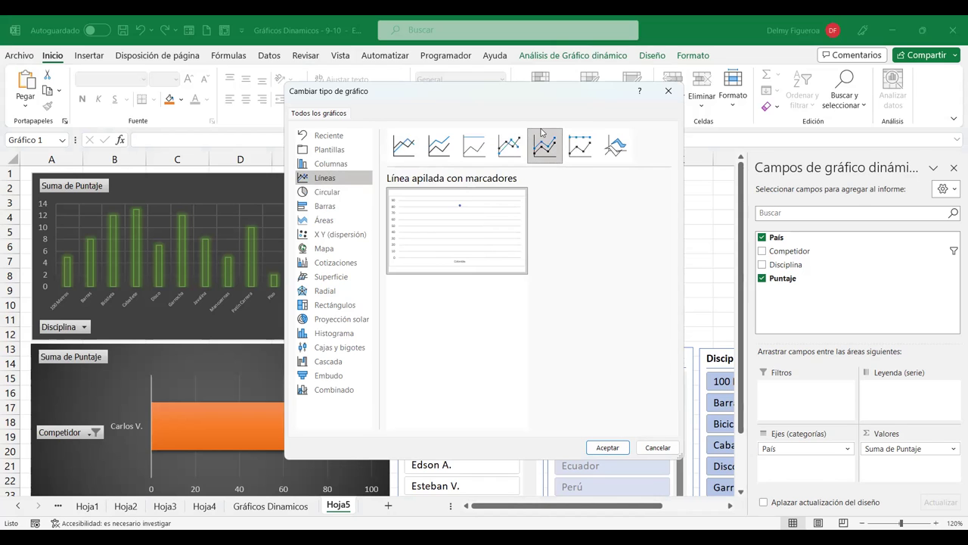
pyautogui.click(580, 148)
pyautogui.click(621, 147)
pyautogui.click(404, 146)
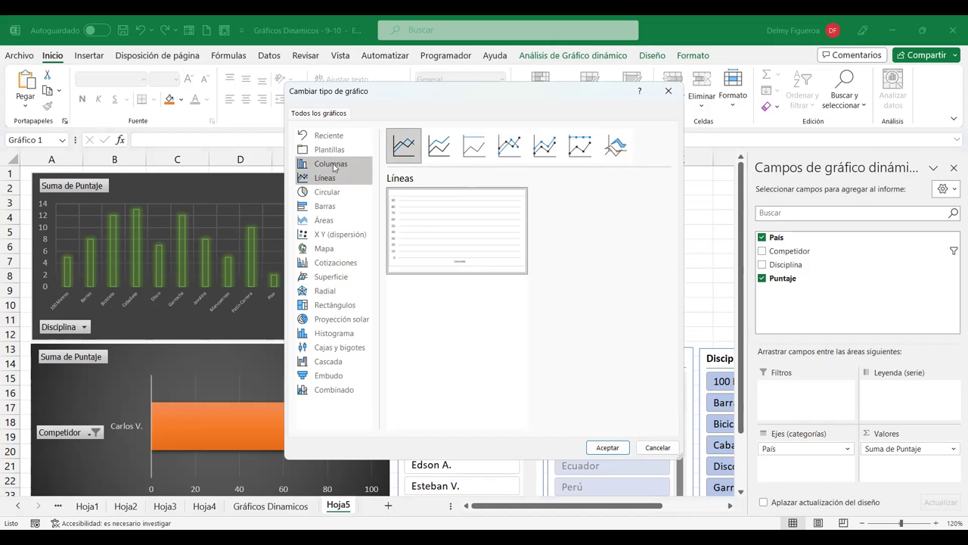
pyautogui.click(333, 165)
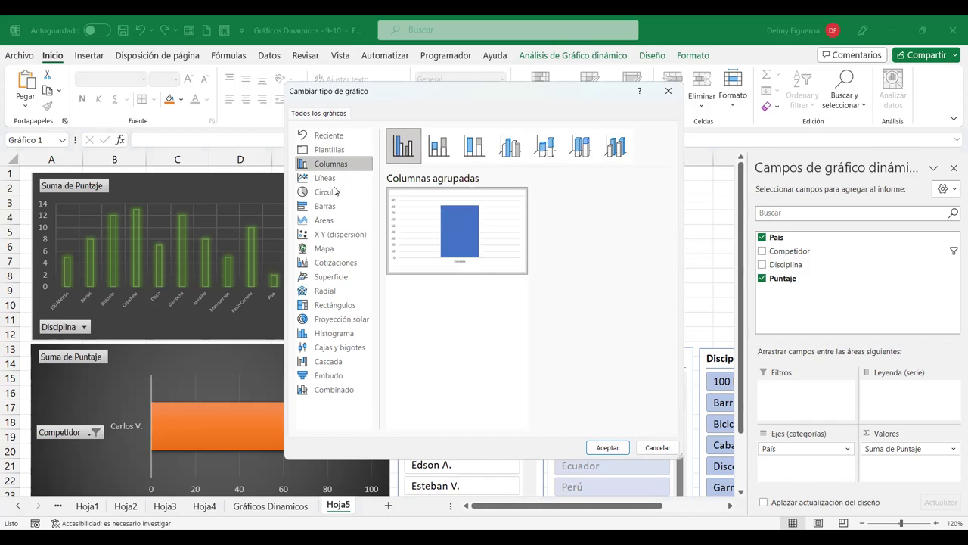
# Step: Choose the Circular (pie) chart type and confirm it
pyautogui.click(333, 193)
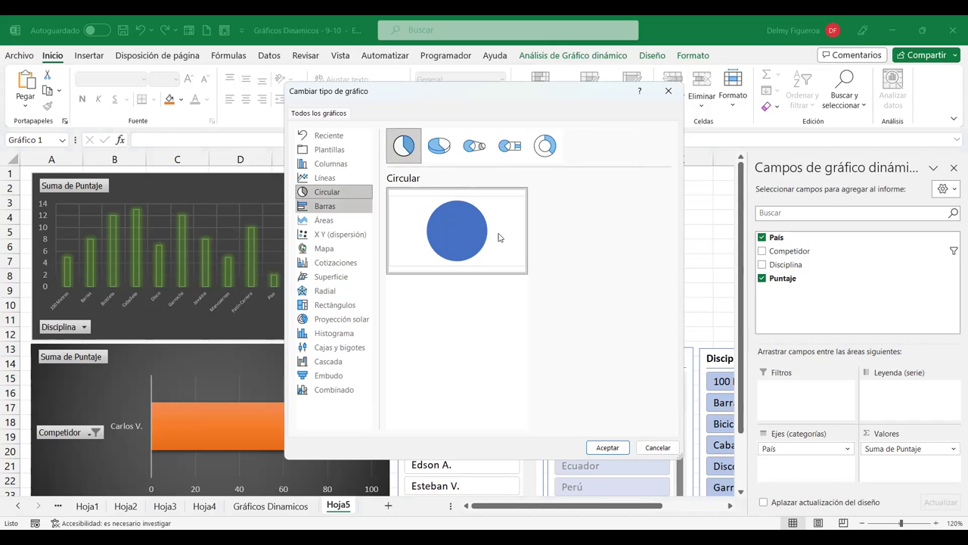
pyautogui.moveTo(508, 258)
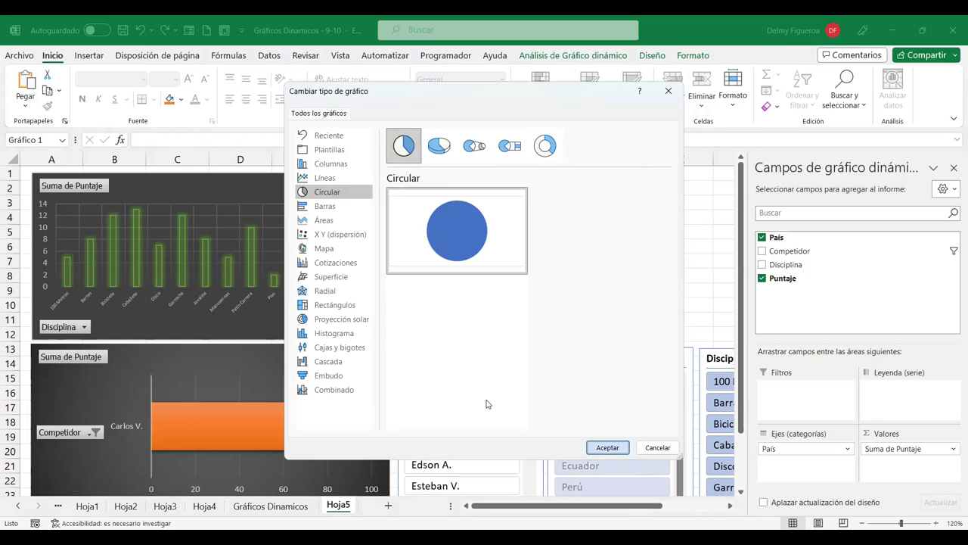
pyautogui.press('Return')
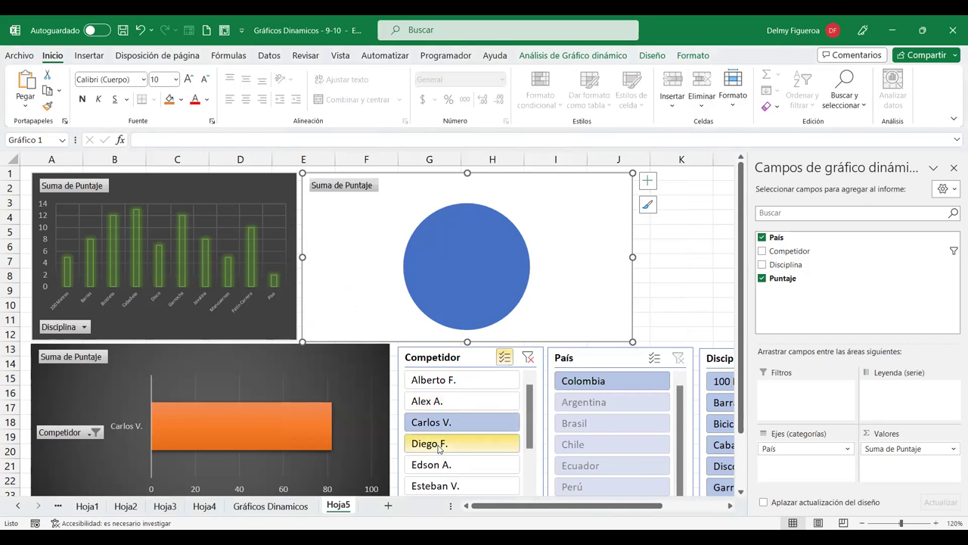
pyautogui.click(439, 447)
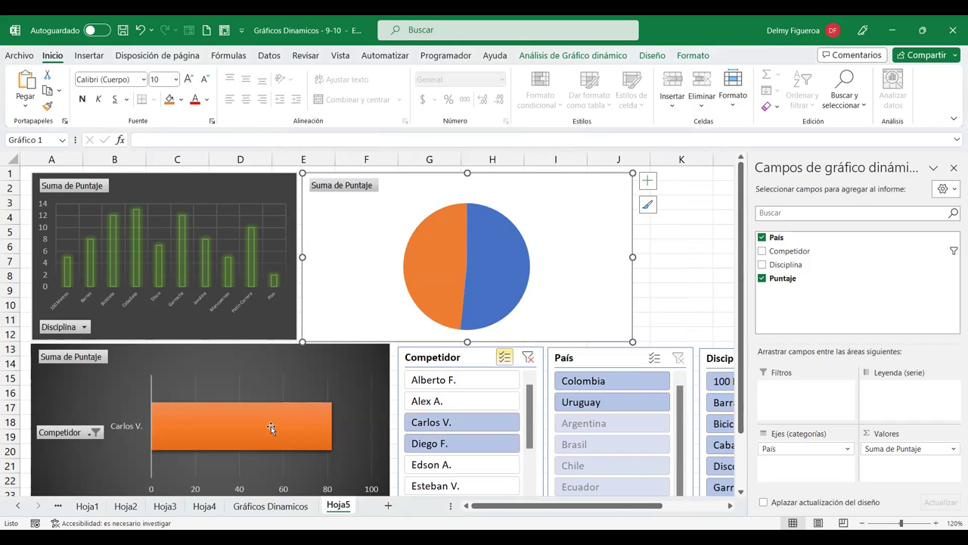
pyautogui.click(692, 218)
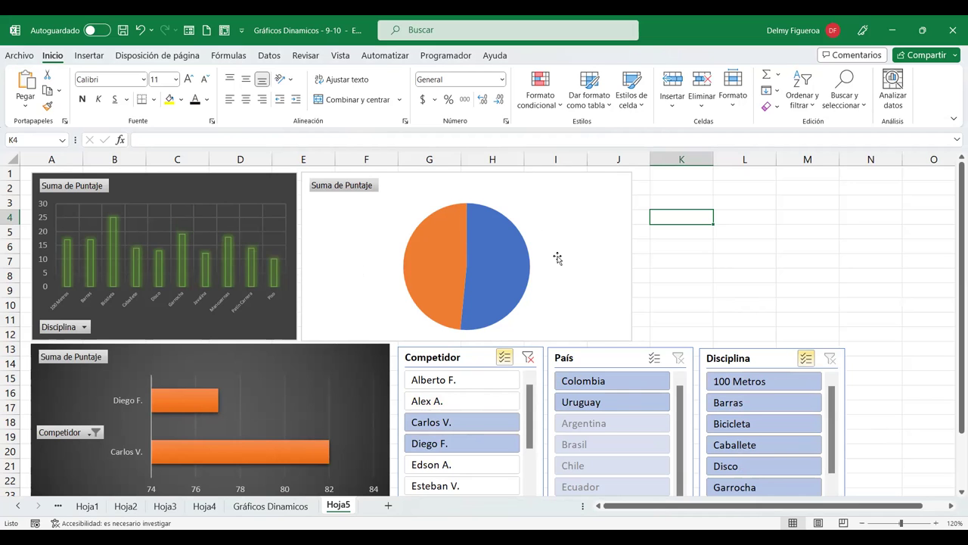
pyautogui.click(497, 262)
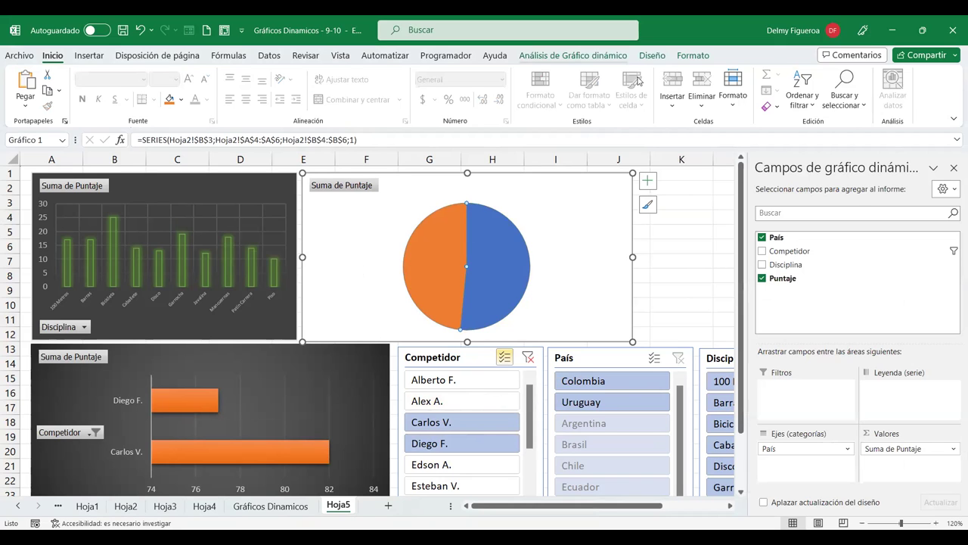
# Step: Try several chart styles on the País pie, settling on style 4 with name and percentage slice labels
pyautogui.click(652, 56)
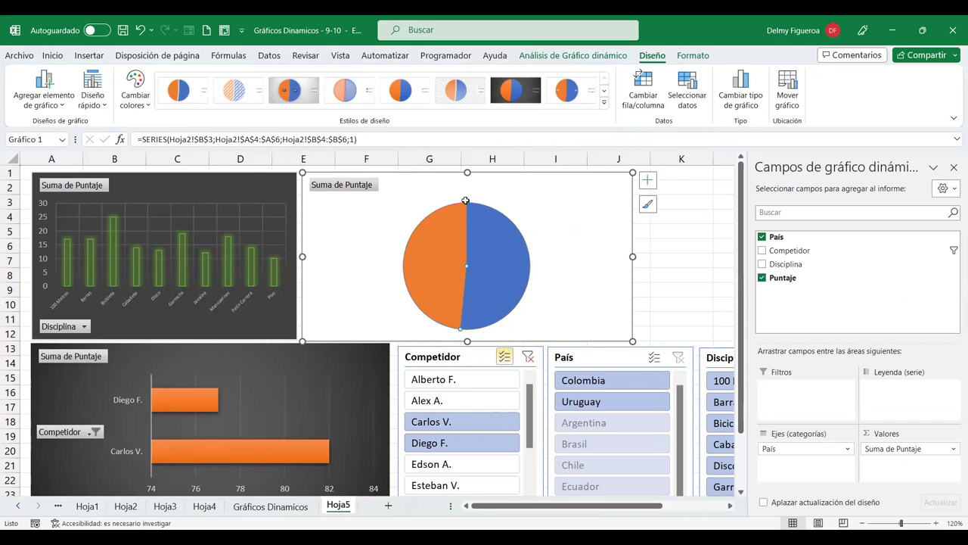
pyautogui.moveTo(461, 311)
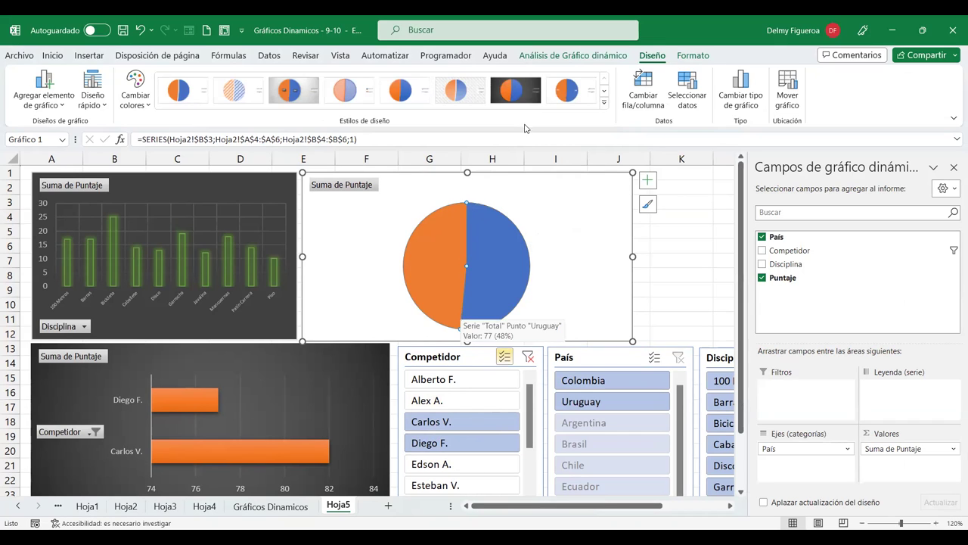
pyautogui.click(604, 106)
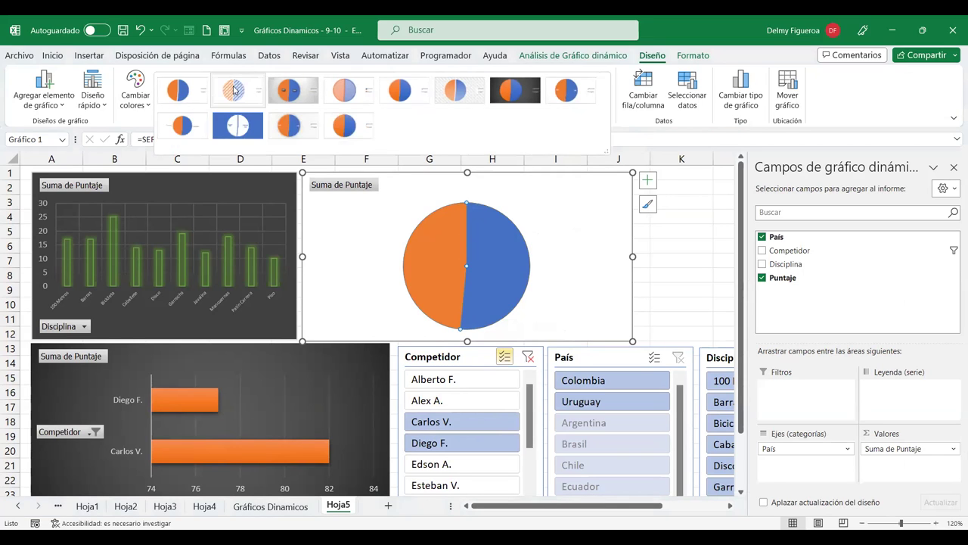
pyautogui.click(234, 90)
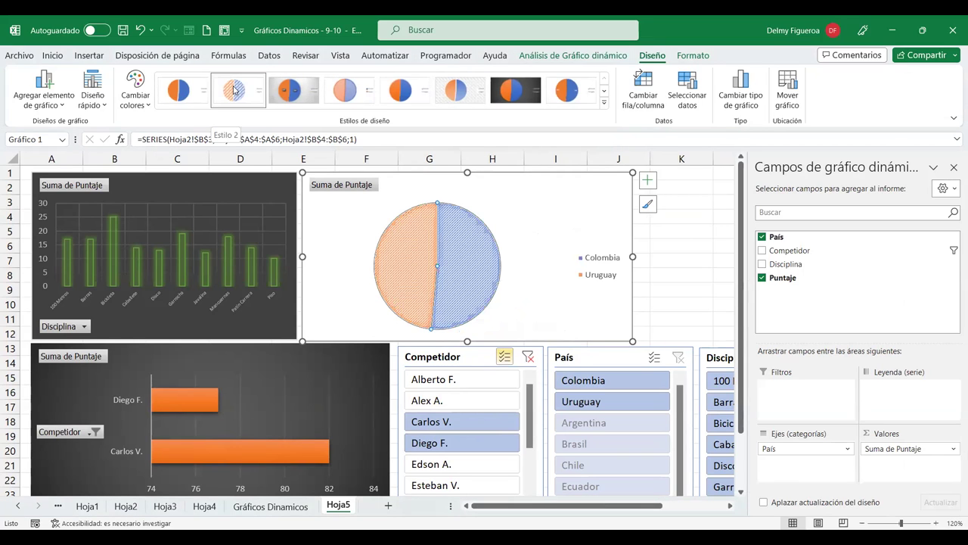
pyautogui.click(171, 97)
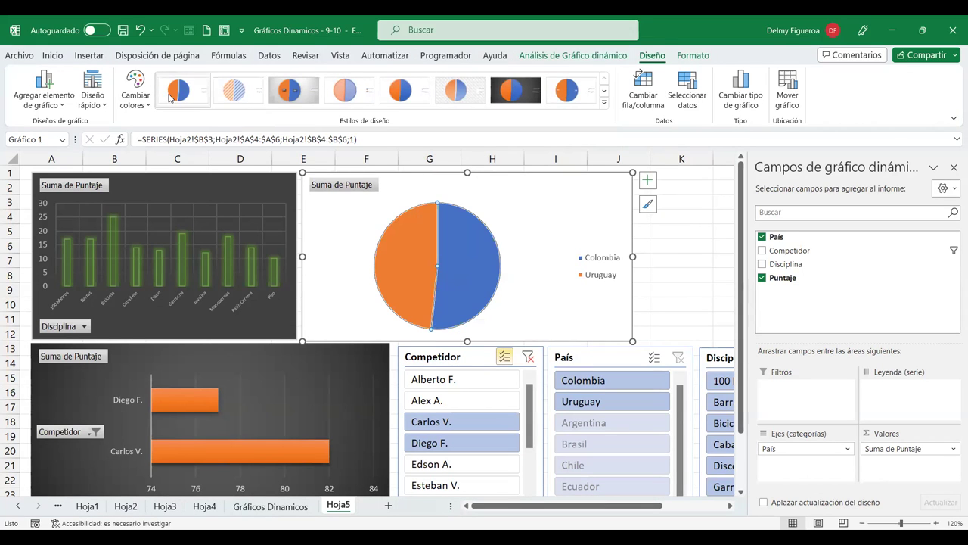
pyautogui.click(459, 95)
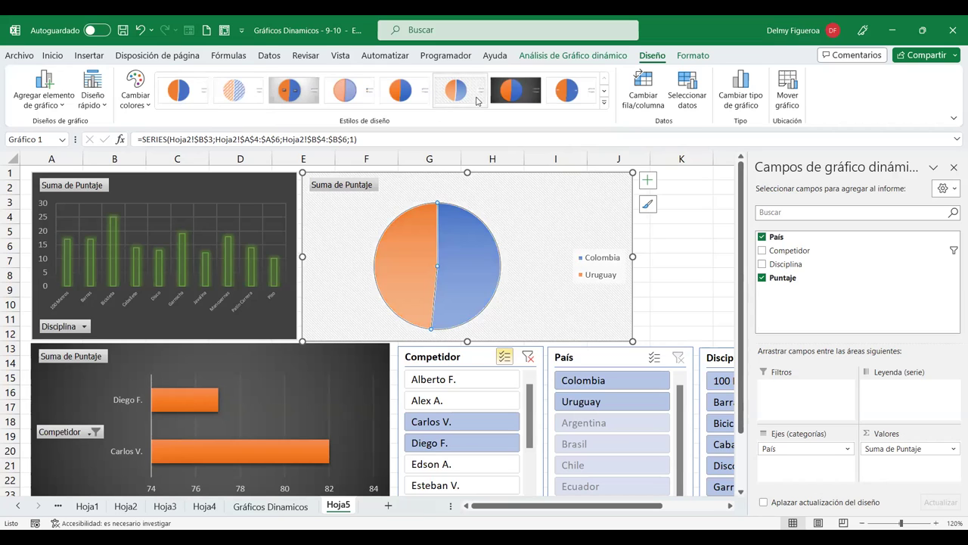
pyautogui.click(605, 104)
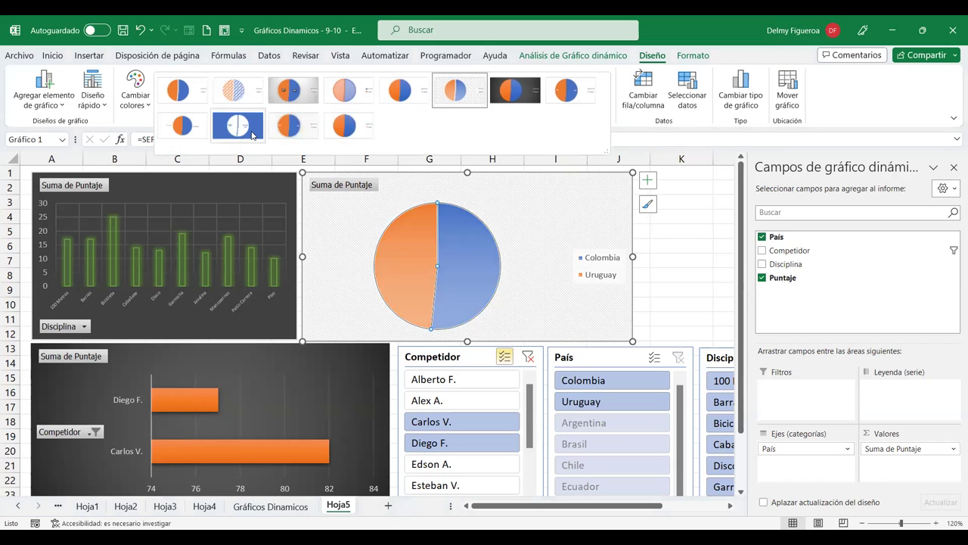
pyautogui.click(252, 134)
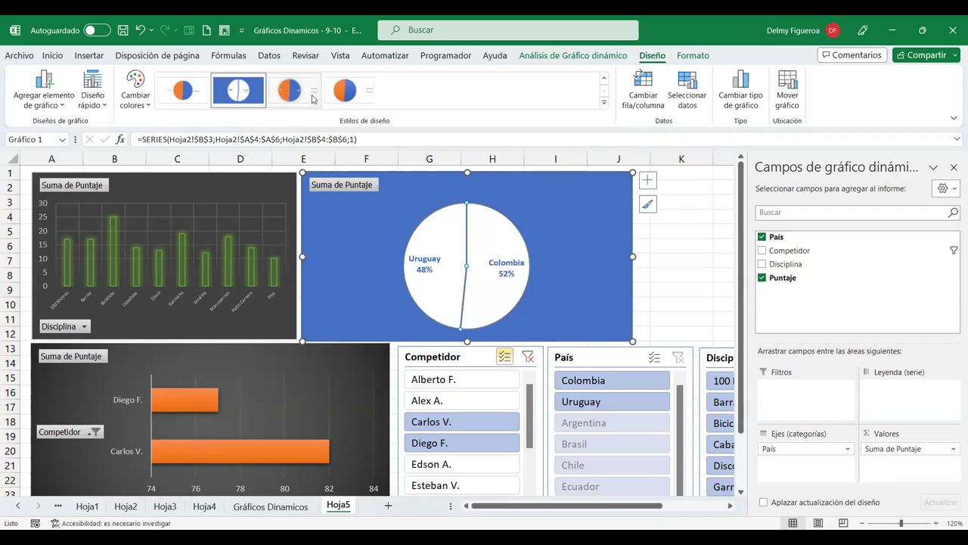
pyautogui.click(312, 99)
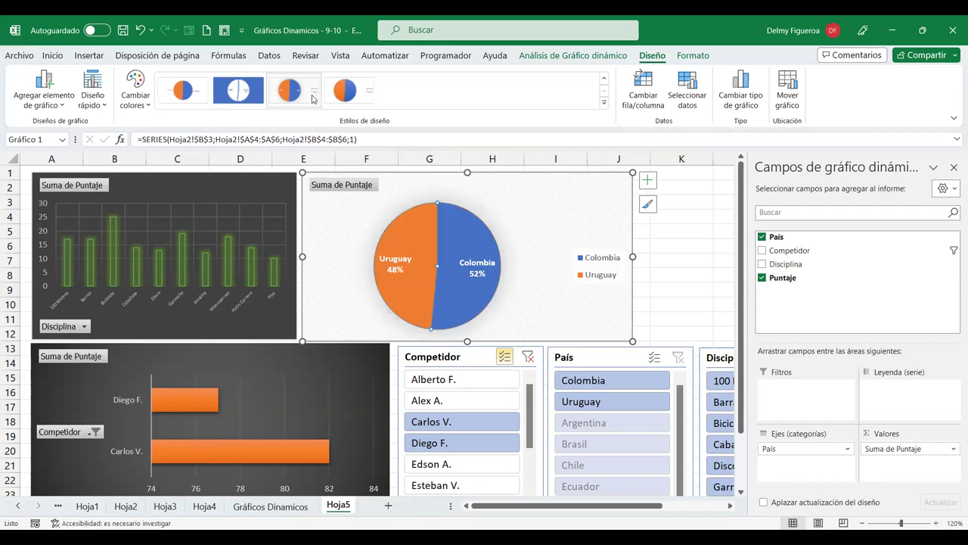
pyautogui.click(344, 90)
# Step: Delete the pie chart's legend, leaving slices labelled Colombia 52% and Uruguay 48%
pyautogui.click(602, 264)
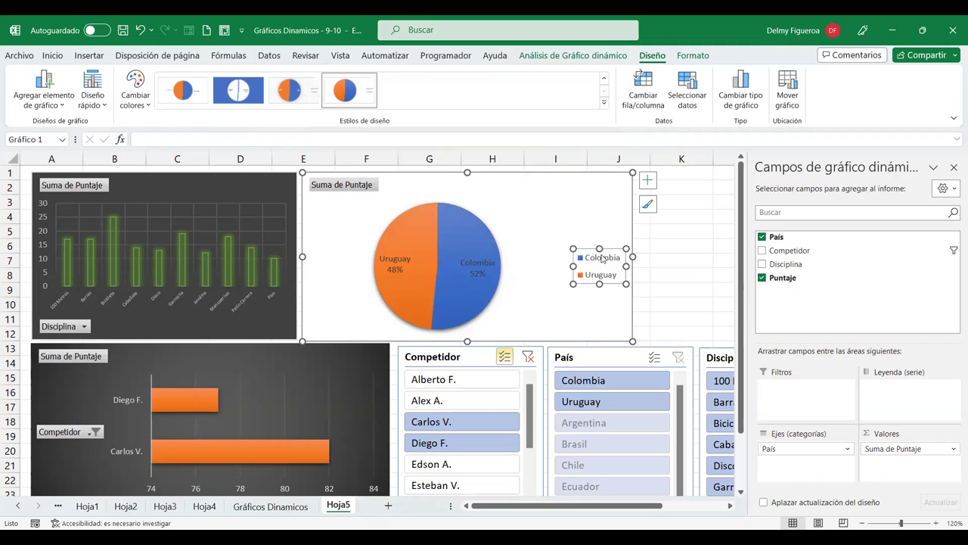
pyautogui.press('Delete')
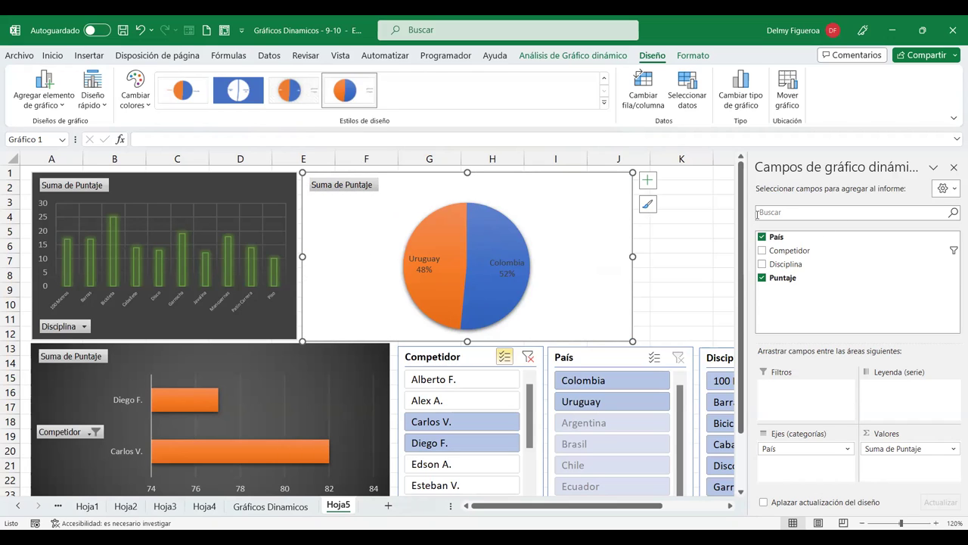
pyautogui.click(703, 212)
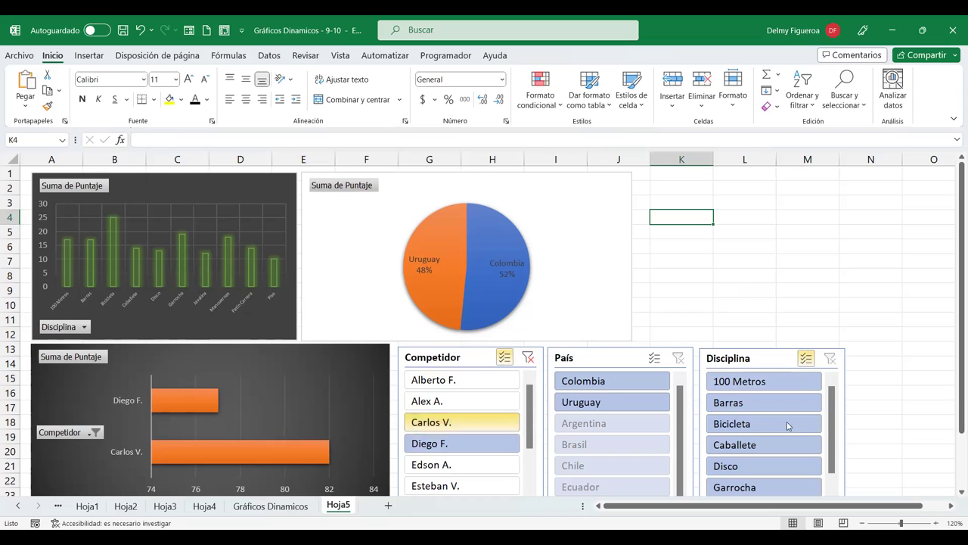
# Step: Filter the Disciplina slicer down to Javalina
pyautogui.click(808, 362)
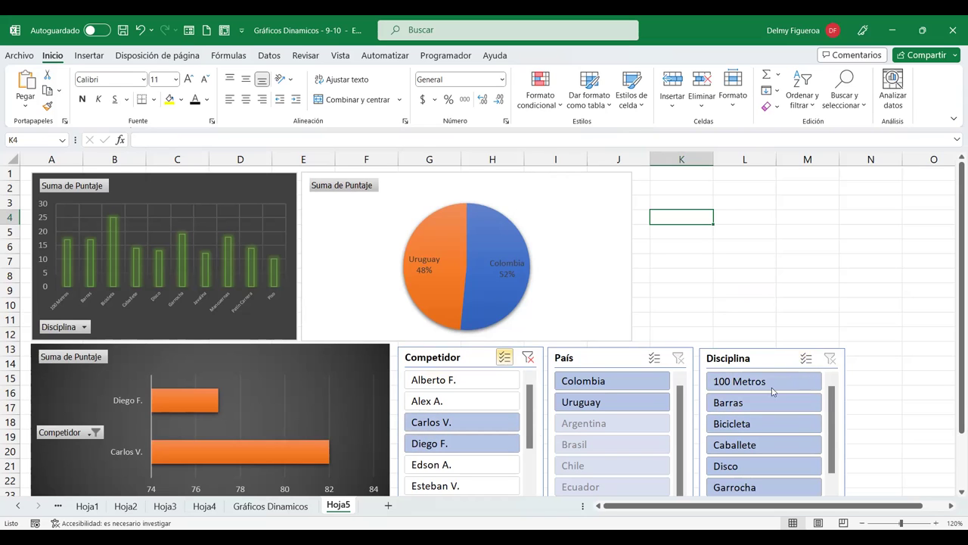
pyautogui.scroll(-2, 774, 474)
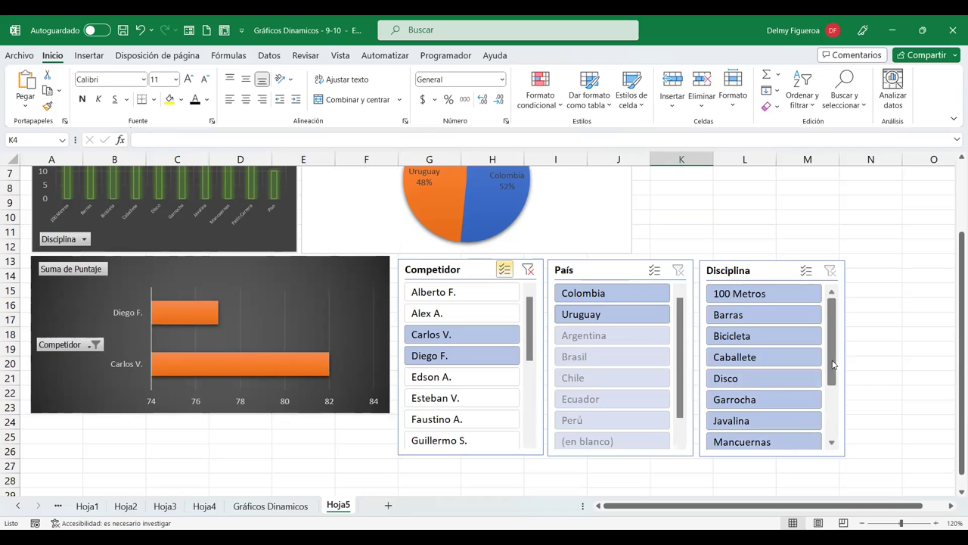
pyautogui.click(749, 401)
pyautogui.click(746, 421)
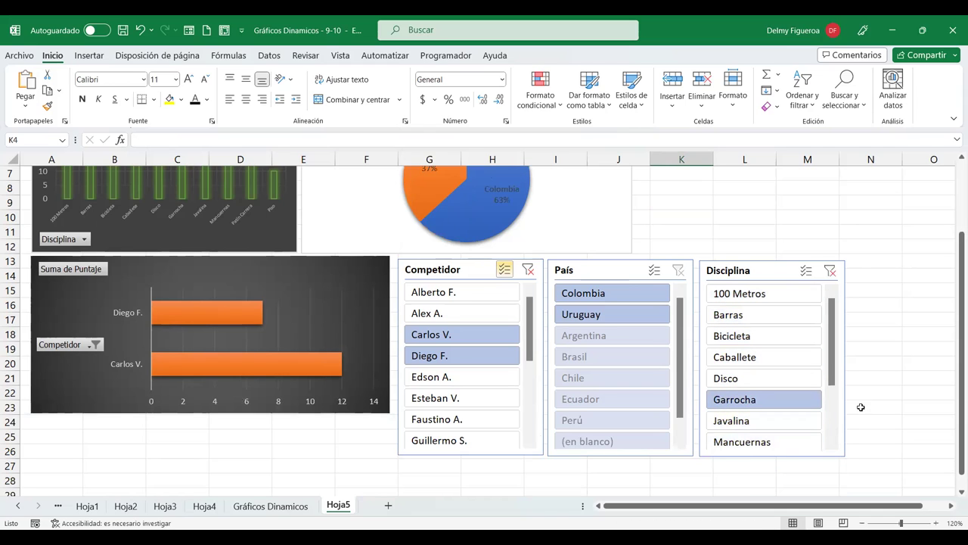
pyautogui.click(806, 280)
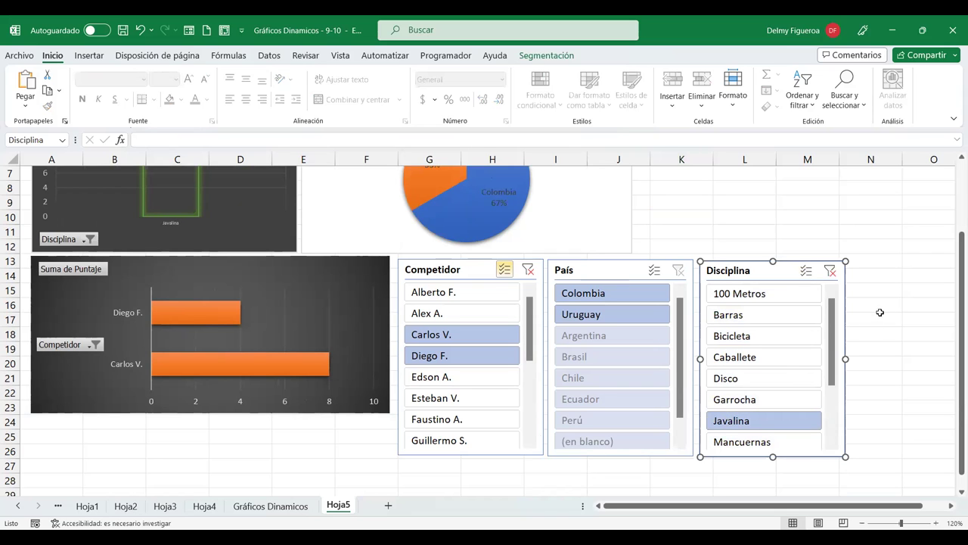
pyautogui.click(938, 252)
# Step: Turn on Selección múltiple and add Patín Carrera alongside Javalina in the Disciplina filter
pyautogui.scroll(2, 884, 263)
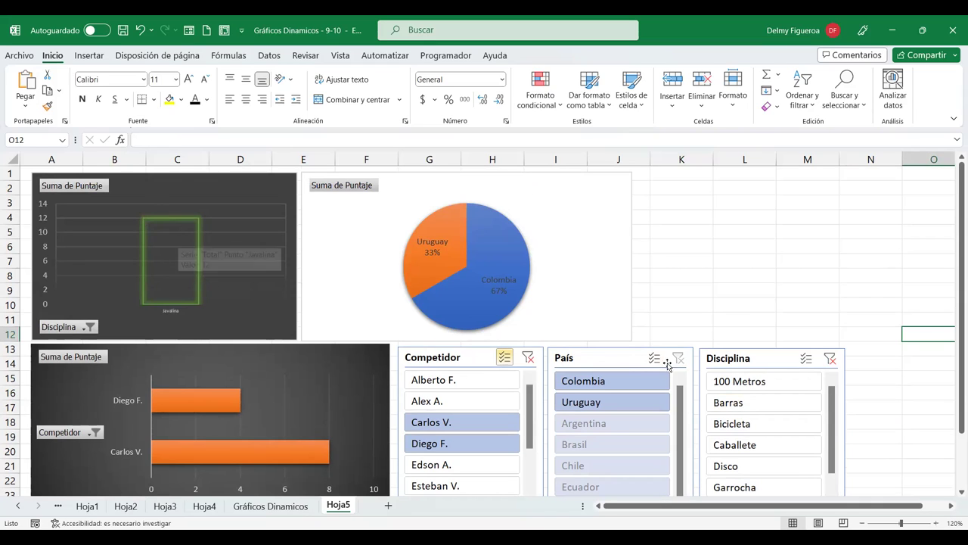
pyautogui.click(805, 359)
pyautogui.scroll(-3, 785, 447)
pyautogui.scroll(-1, 785, 447)
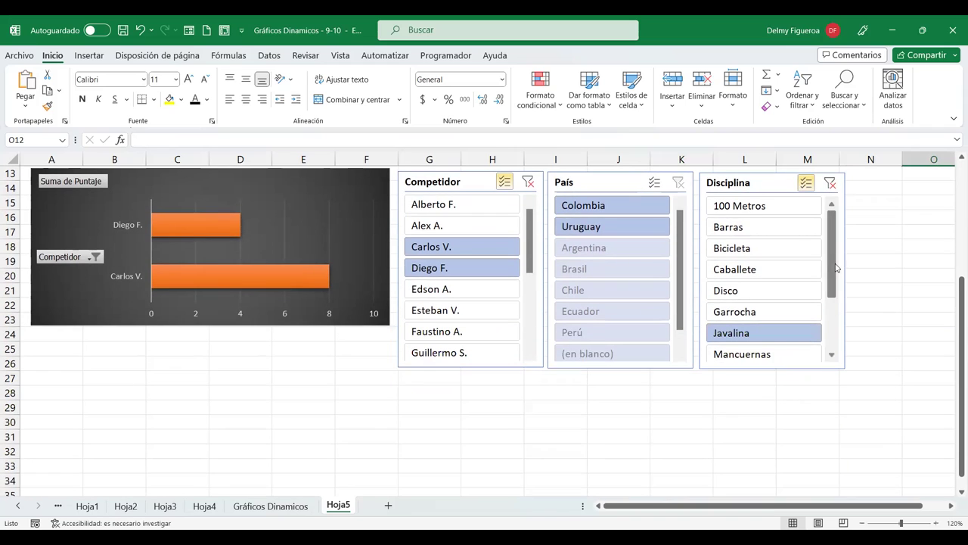
pyautogui.moveTo(834, 281); pyautogui.dragTo(836, 321)
pyautogui.click(756, 290)
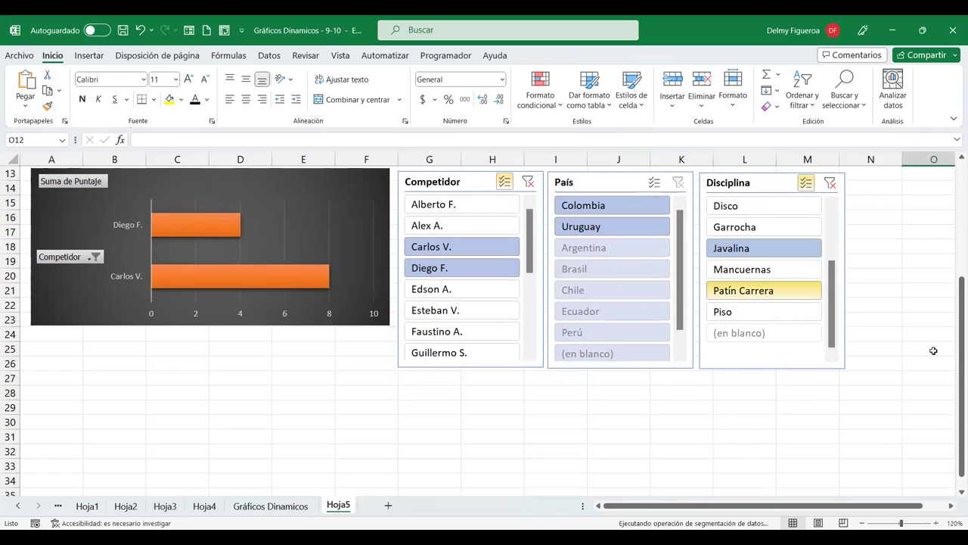
pyautogui.moveTo(952, 349); pyautogui.dragTo(952, 233)
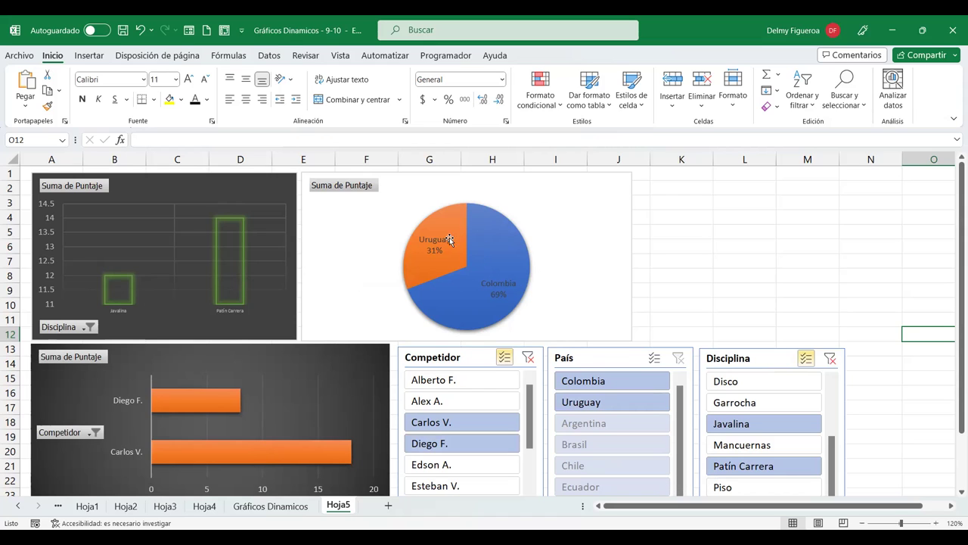
# Step: Select the discipline column chart, then the País pie chart to show its País and Puntaje fields
pyautogui.moveTo(493, 225)
pyautogui.click(697, 217)
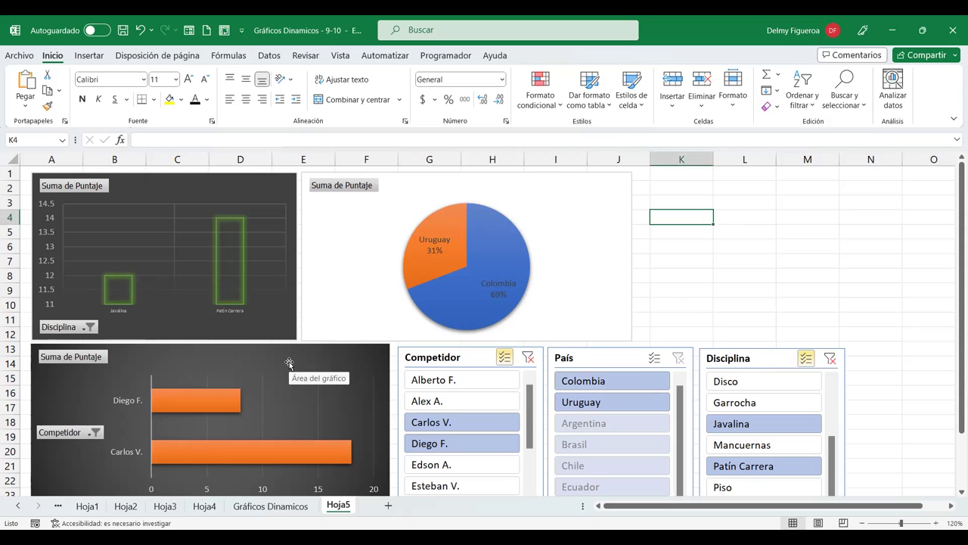
pyautogui.click(263, 205)
pyautogui.click(263, 193)
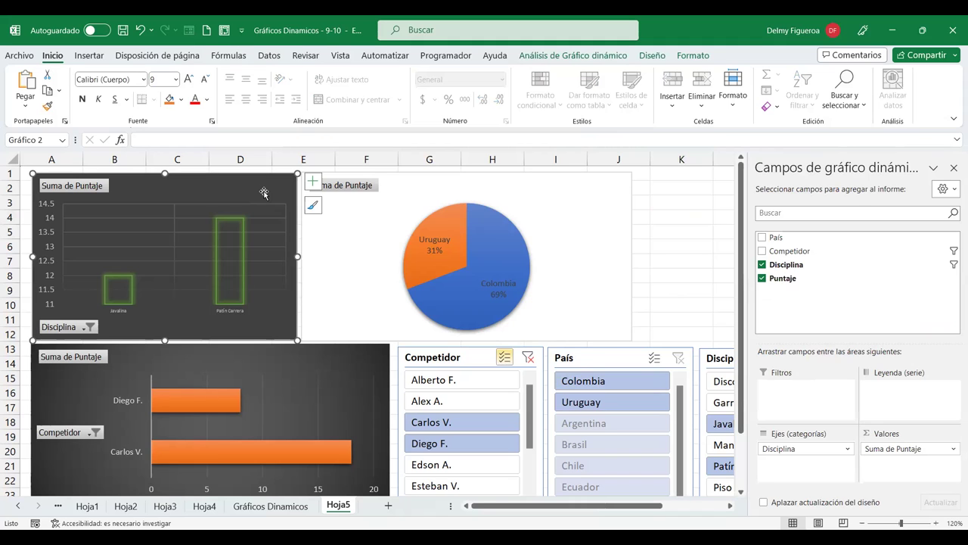
pyautogui.click(695, 216)
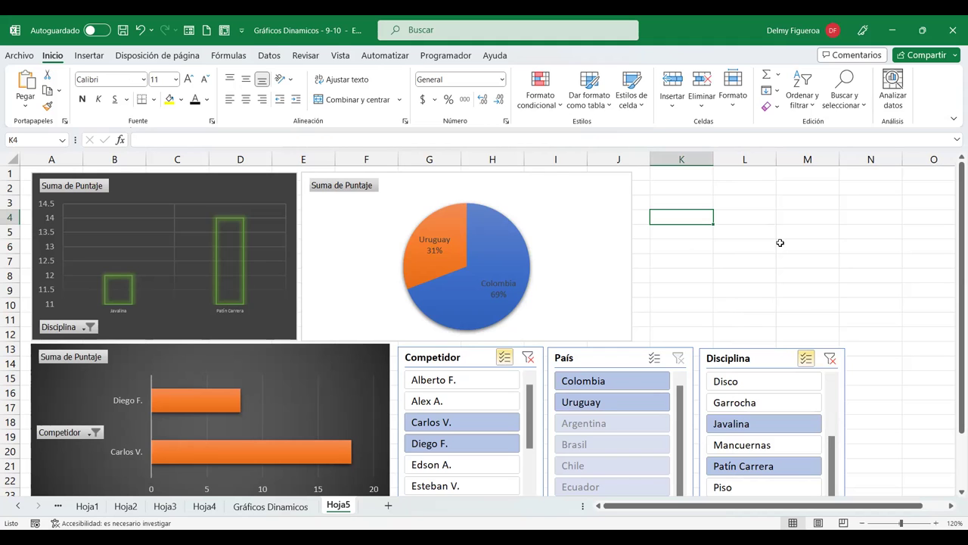
pyautogui.click(585, 204)
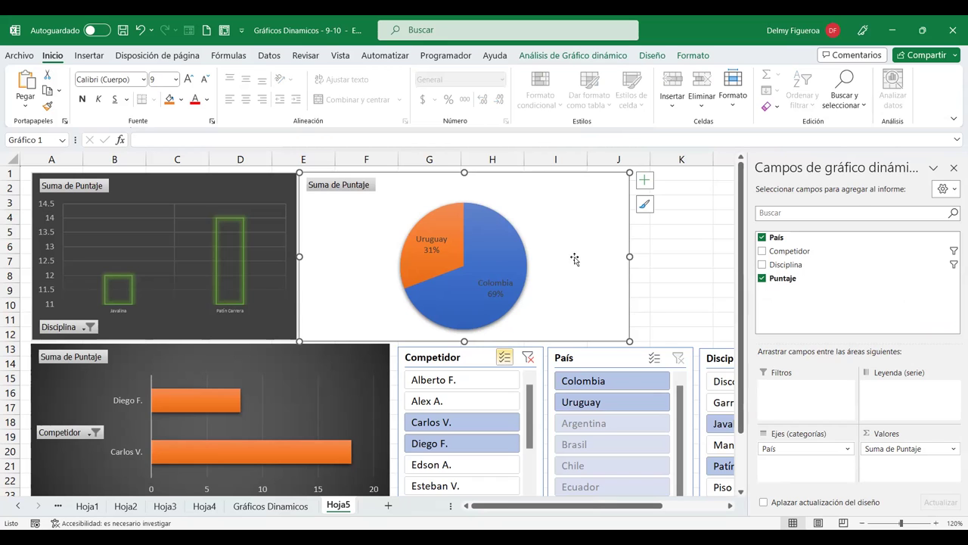
# Step: Clear the Competidor and Disciplina slicer filters, toggling País Selección múltiple on and off
pyautogui.click(529, 357)
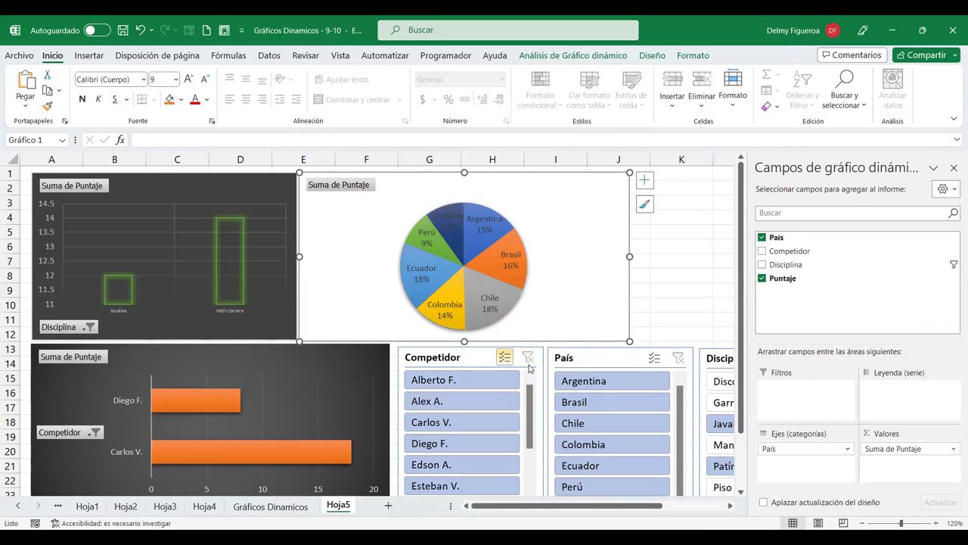
pyautogui.click(682, 362)
pyautogui.click(737, 302)
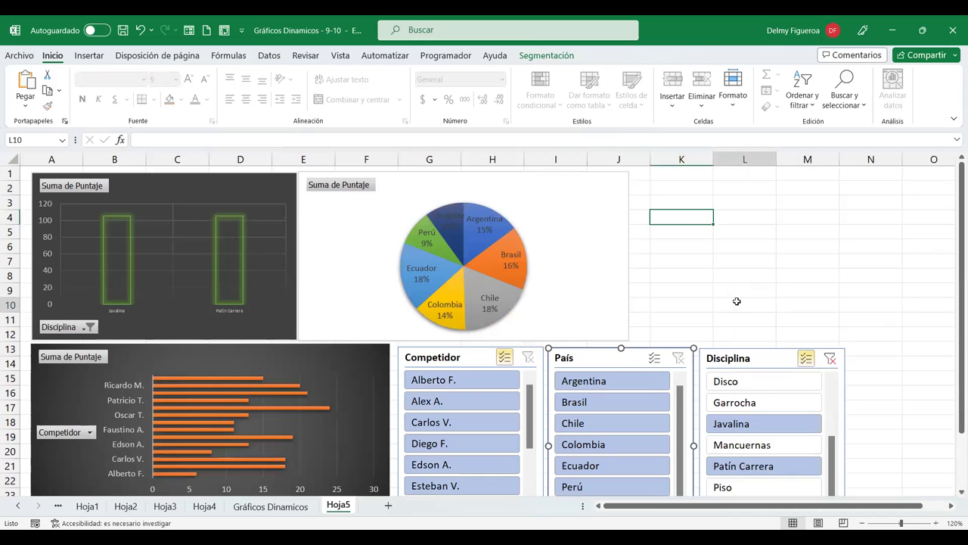
pyautogui.click(655, 358)
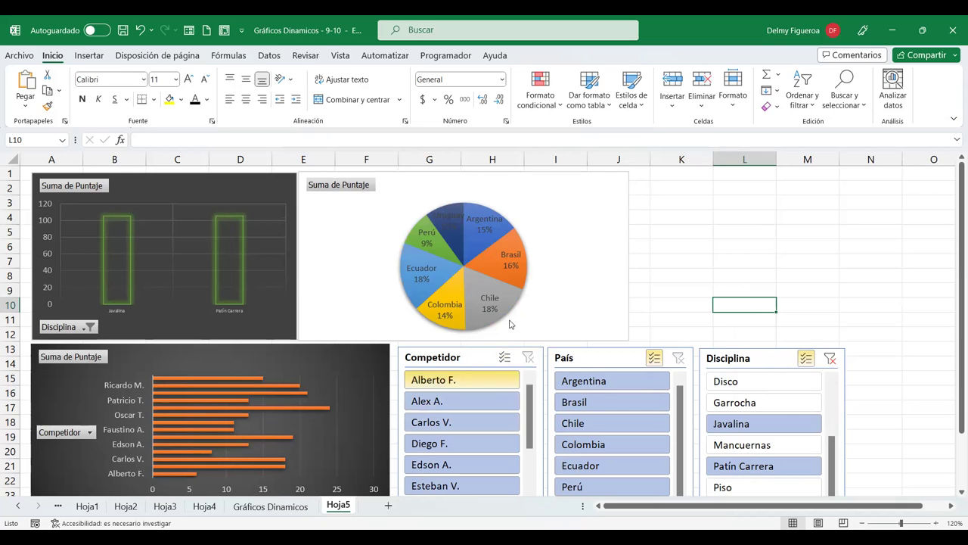
pyautogui.click(655, 359)
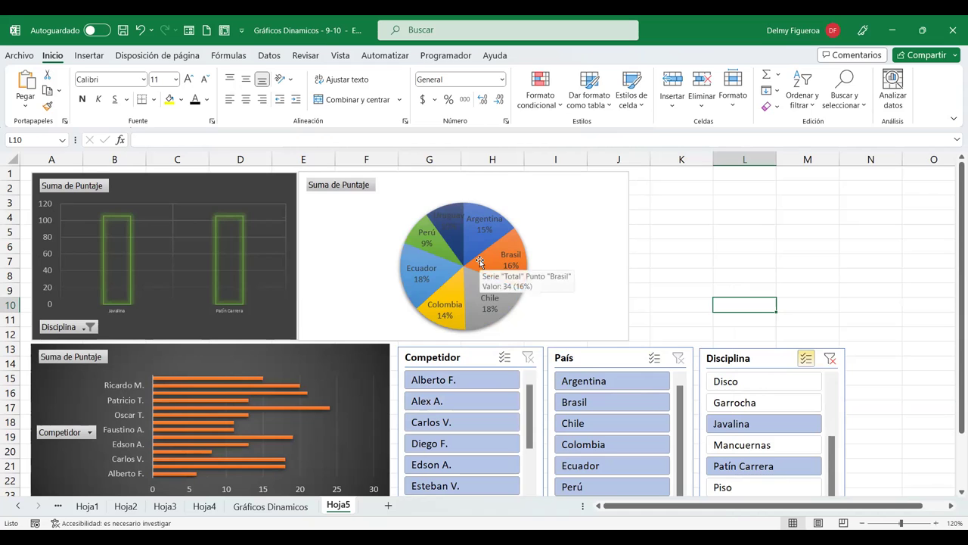
pyautogui.click(830, 359)
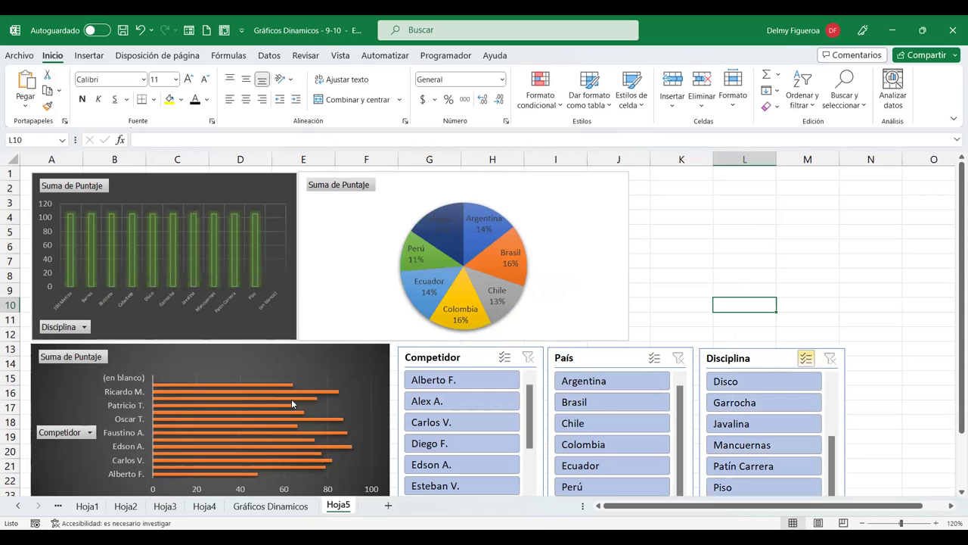
pyautogui.scroll(-2, 866, 365)
pyautogui.scroll(2, 504, 370)
# Step: Reselect the unfiltered country pie showing all seven countries, such as Brasil and Colombia at 16%
pyautogui.moveTo(490, 245)
pyautogui.click(588, 203)
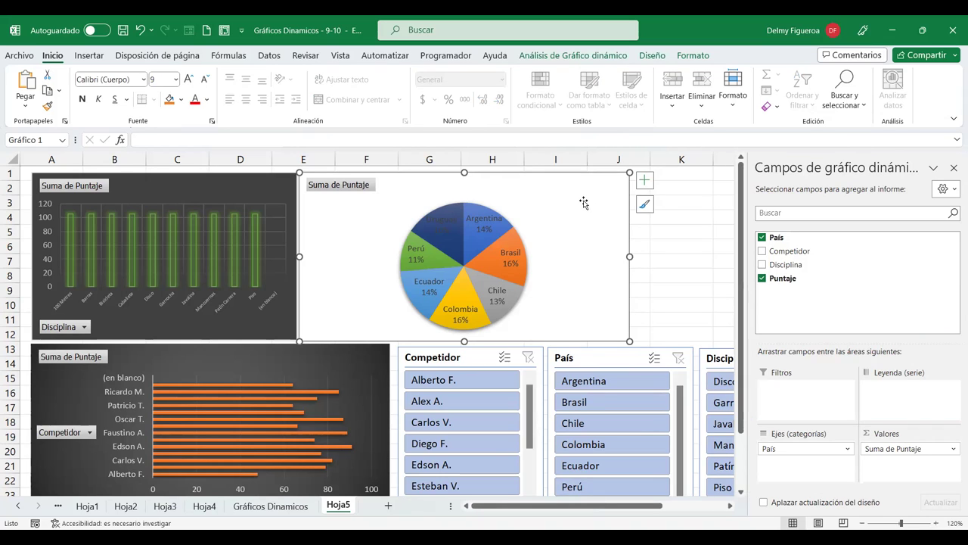
pyautogui.click(501, 240)
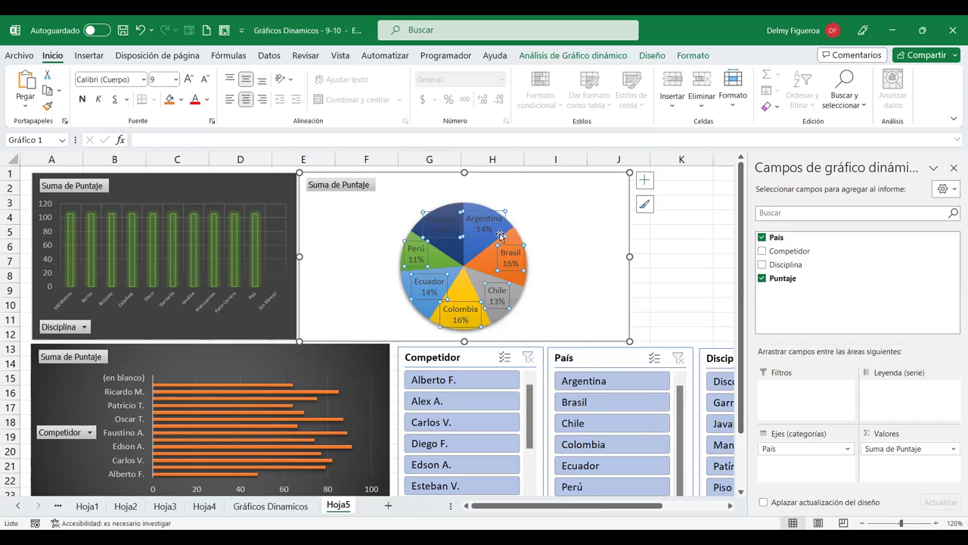
pyautogui.click(556, 224)
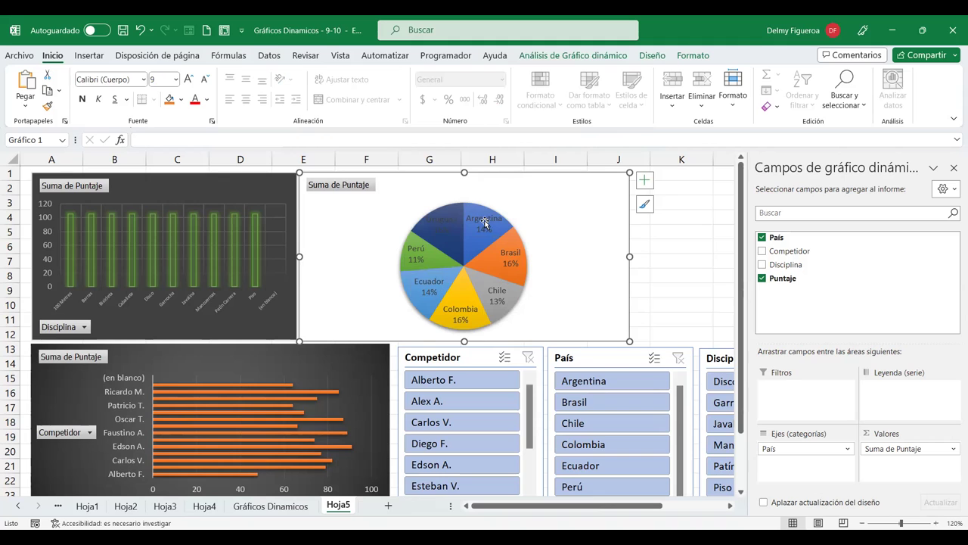
pyautogui.click(685, 318)
pyautogui.click(806, 359)
pyautogui.click(807, 359)
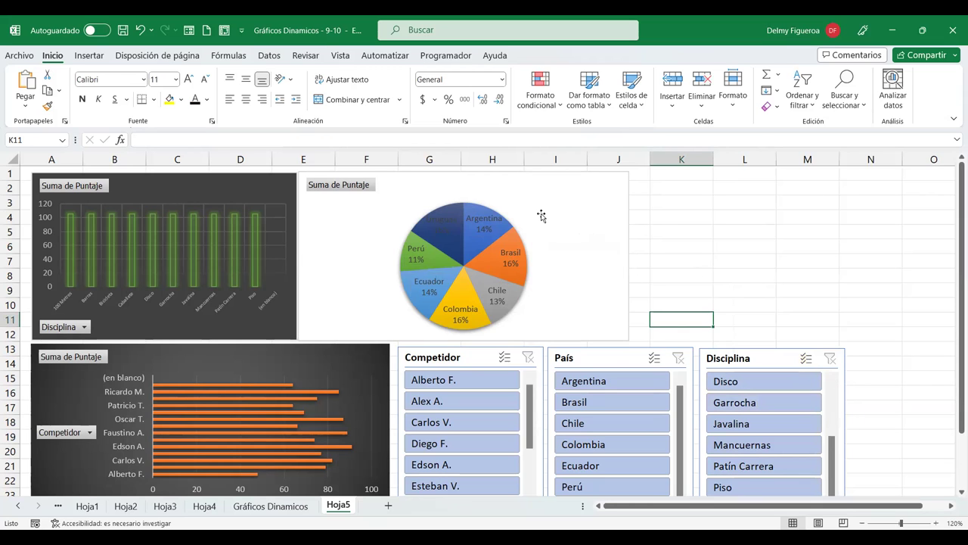
pyautogui.click(542, 216)
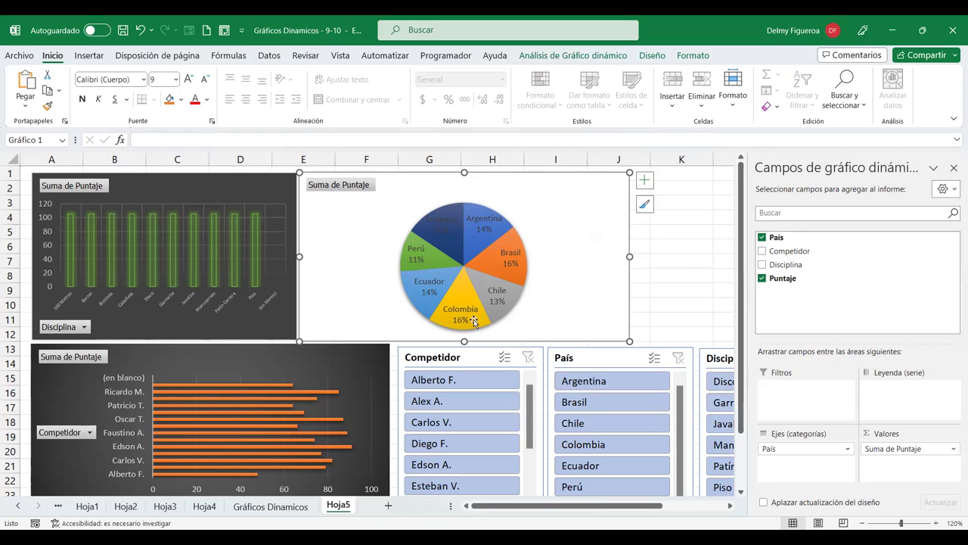
# Step: Change the Suma de Puntaje by País chart type from pie to Líneas
pyautogui.rightClick(520, 229)
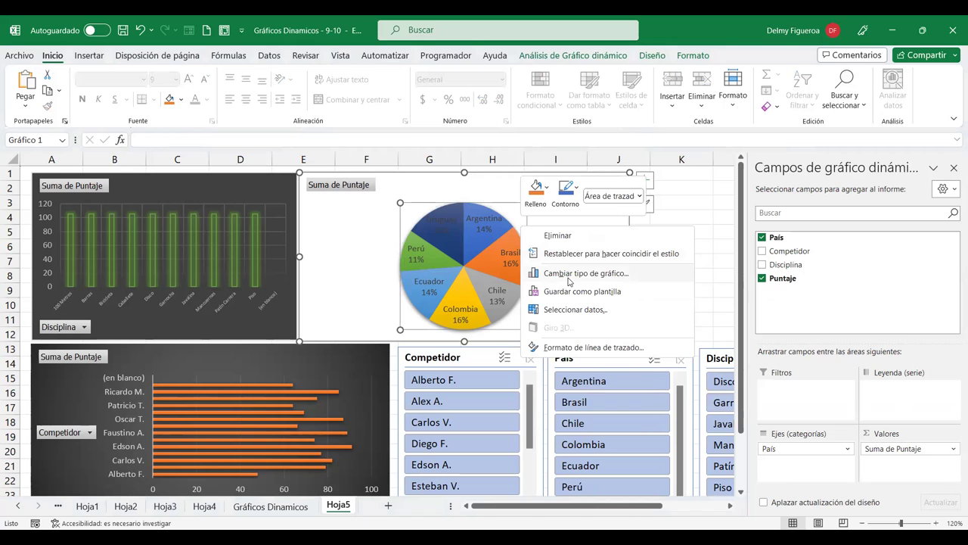
pyautogui.click(586, 273)
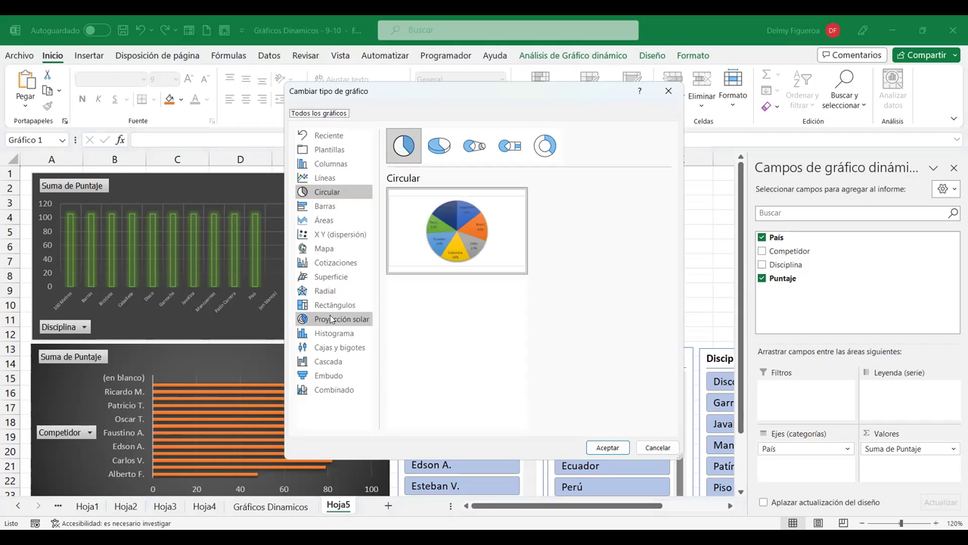
pyautogui.click(339, 307)
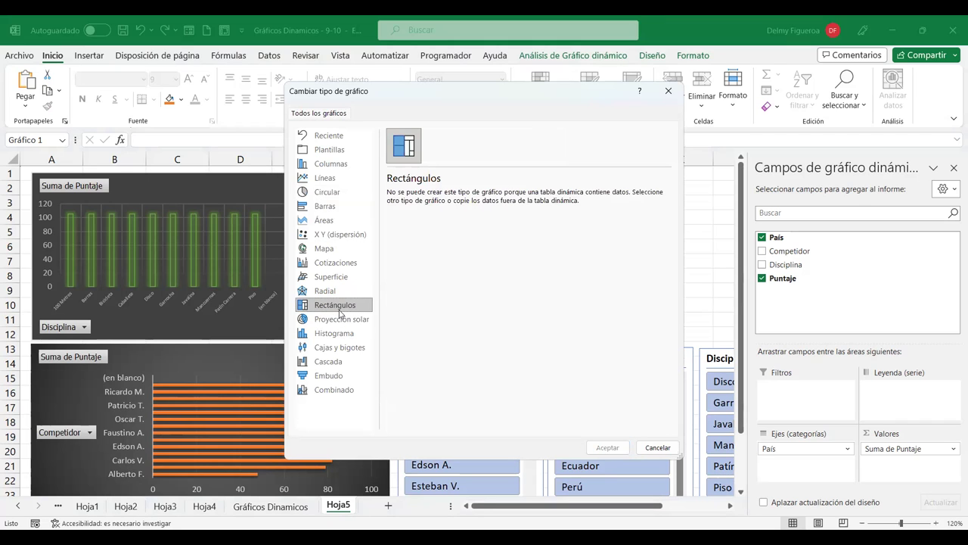
pyautogui.click(341, 333)
pyautogui.click(341, 347)
pyautogui.click(339, 361)
pyautogui.click(337, 389)
pyautogui.click(333, 375)
pyautogui.click(339, 390)
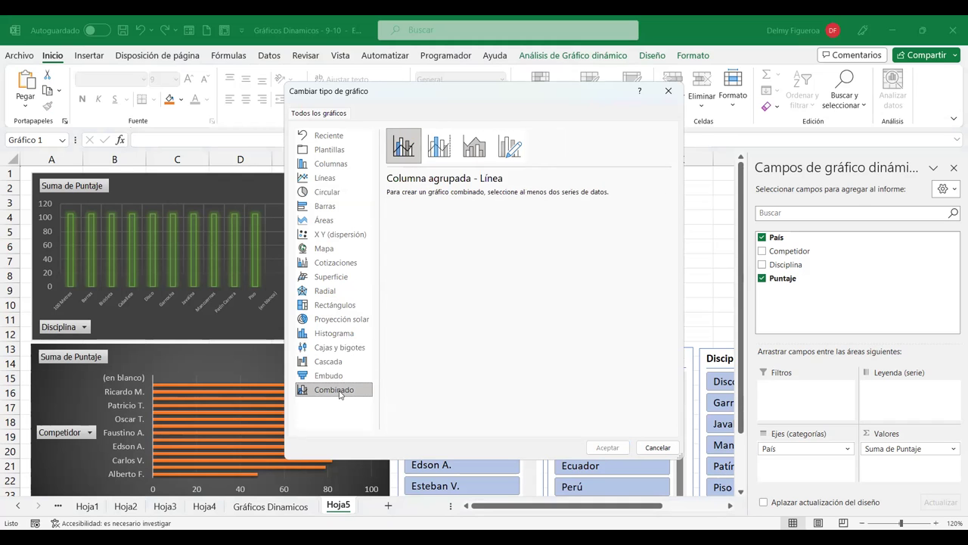
pyautogui.click(439, 146)
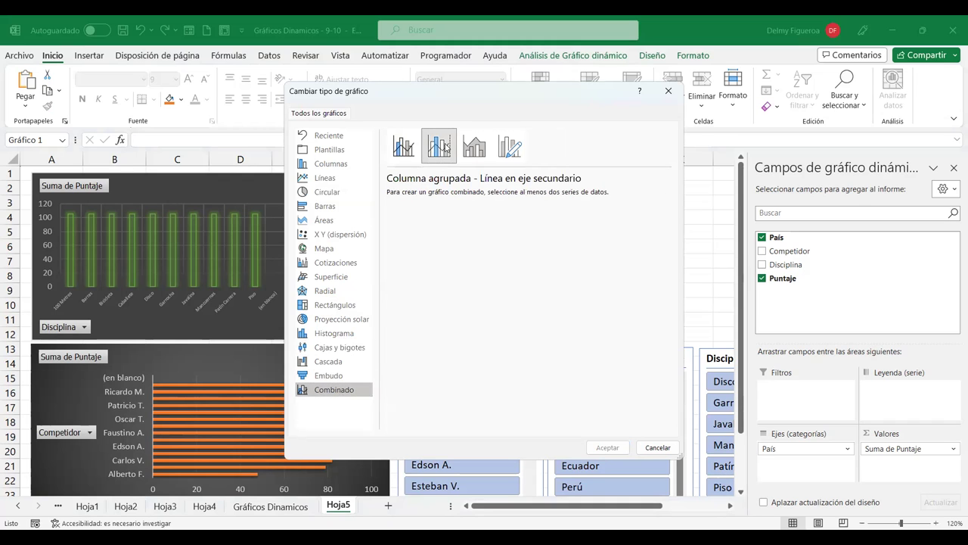
pyautogui.click(342, 178)
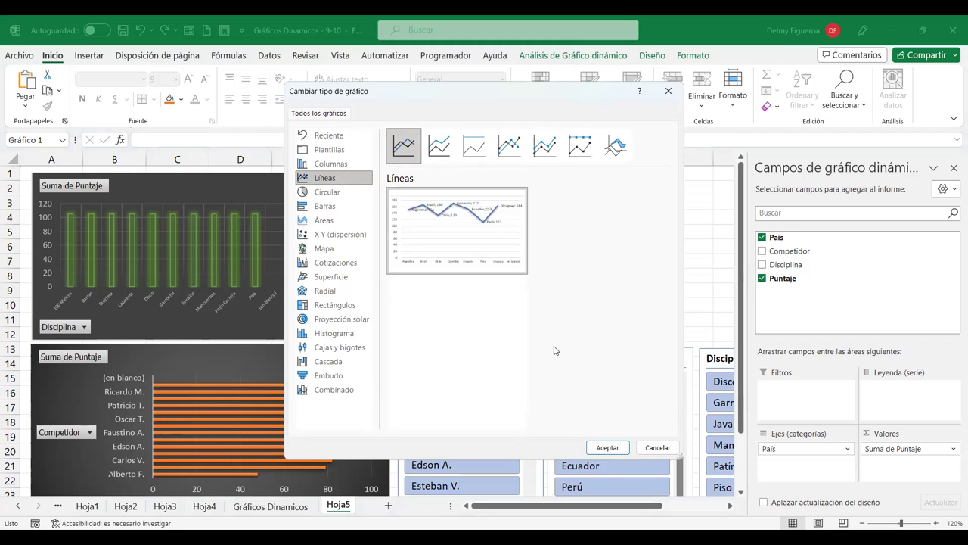
pyautogui.click(606, 448)
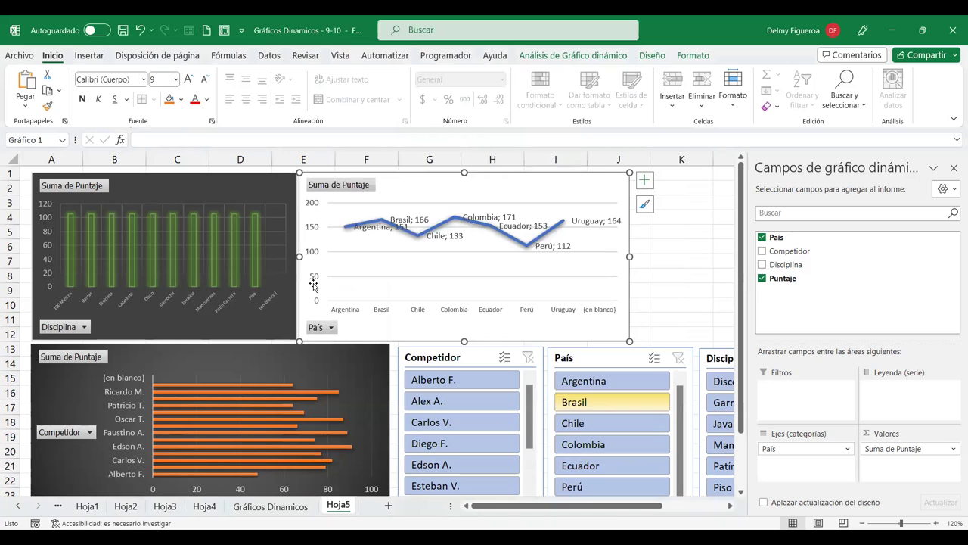
# Step: Delete the line chart's data labels and apply the dark chart style
pyautogui.click(524, 225)
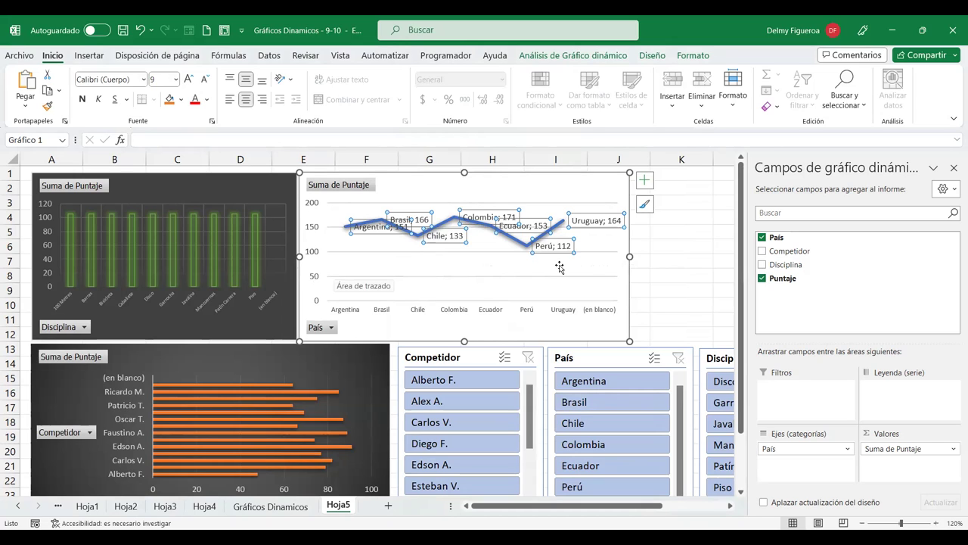
pyautogui.press('Delete')
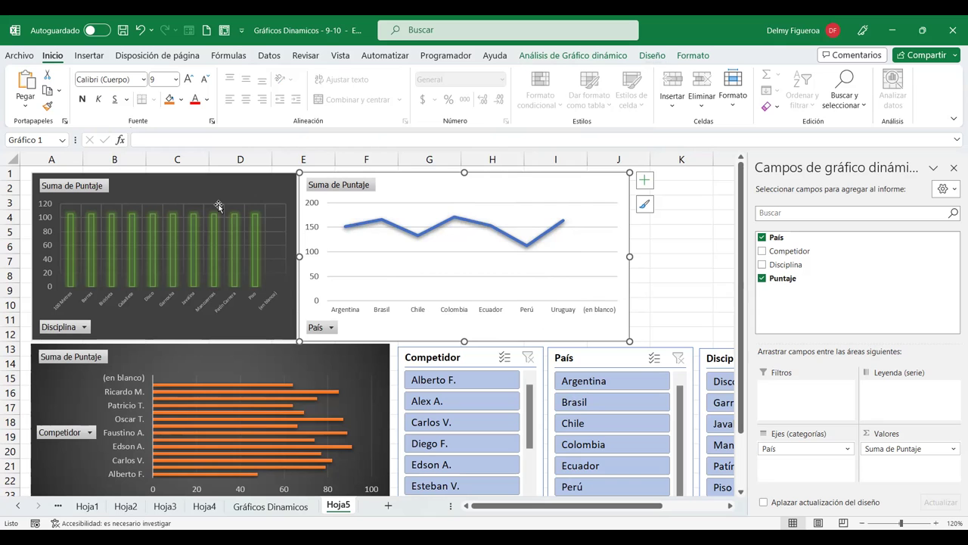
pyautogui.click(655, 59)
pyautogui.click(531, 92)
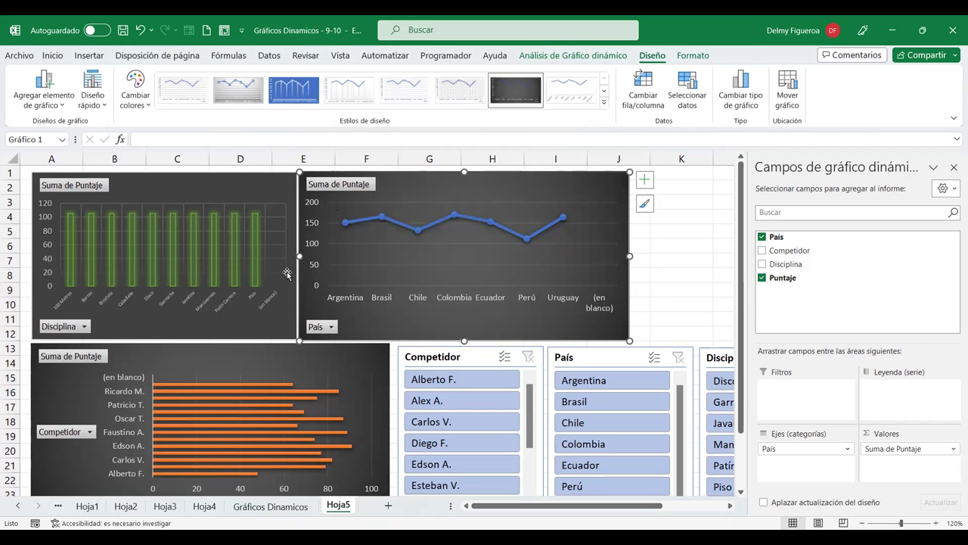
pyautogui.click(683, 244)
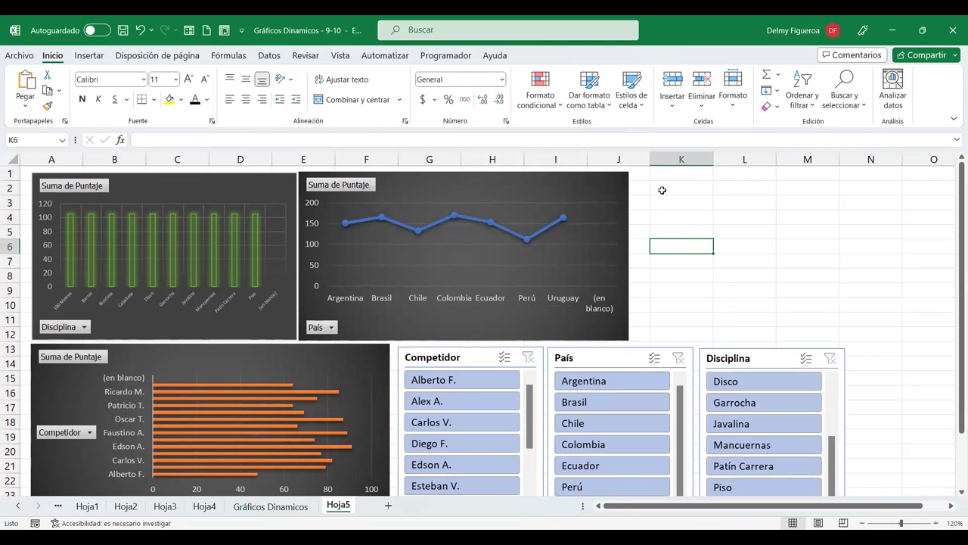
# Step: On Hoja4, check the Promedio de Puntaje pivot's data source and cancel without changing it
pyautogui.click(206, 507)
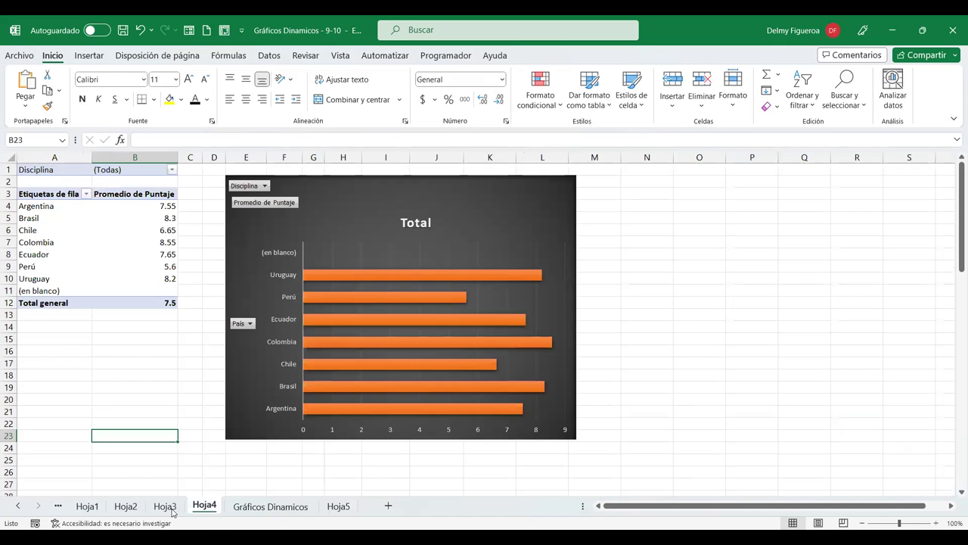
pyautogui.click(124, 242)
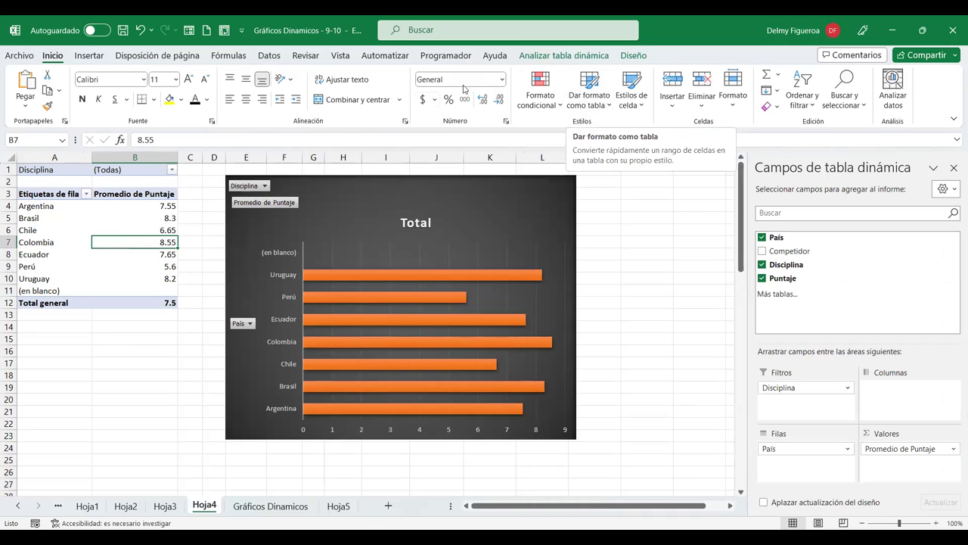
pyautogui.click(587, 59)
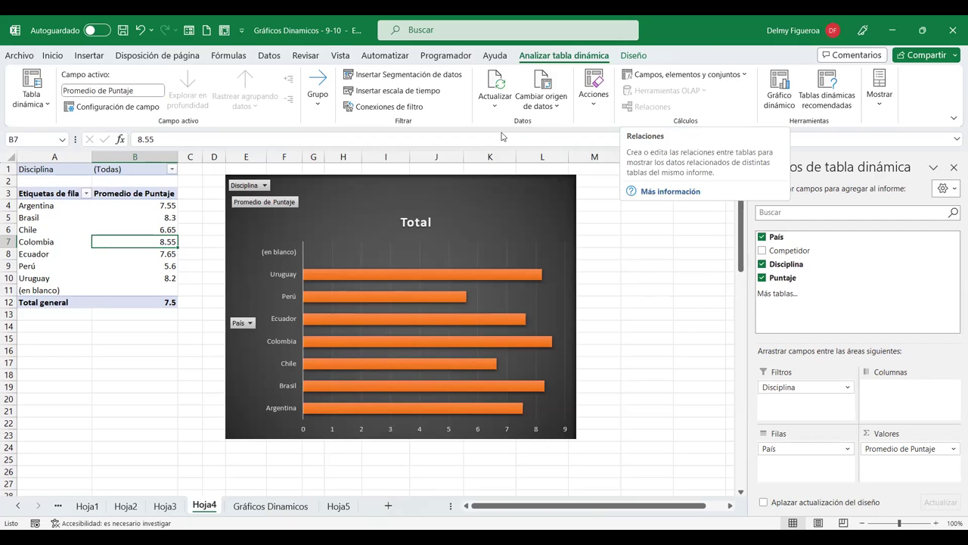
pyautogui.click(548, 105)
pyautogui.click(549, 105)
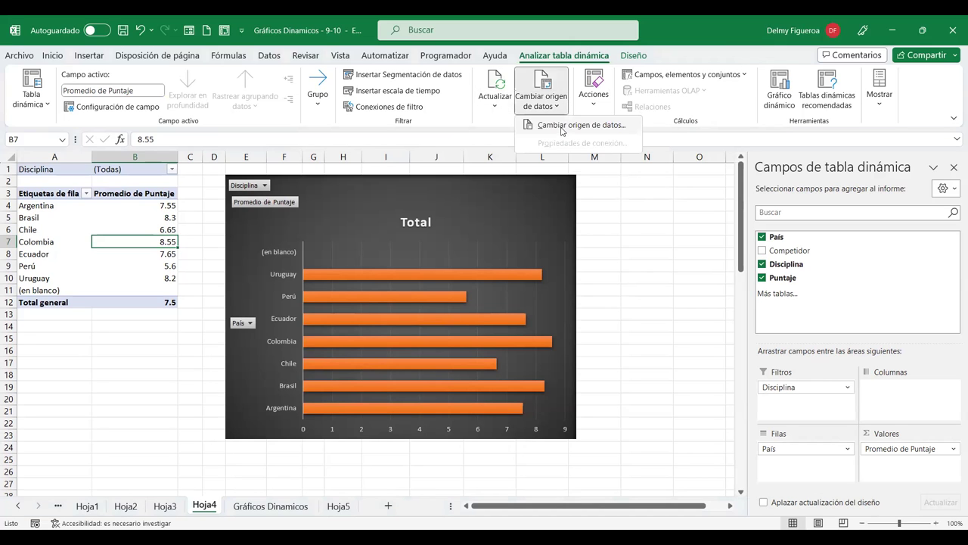
pyautogui.click(562, 129)
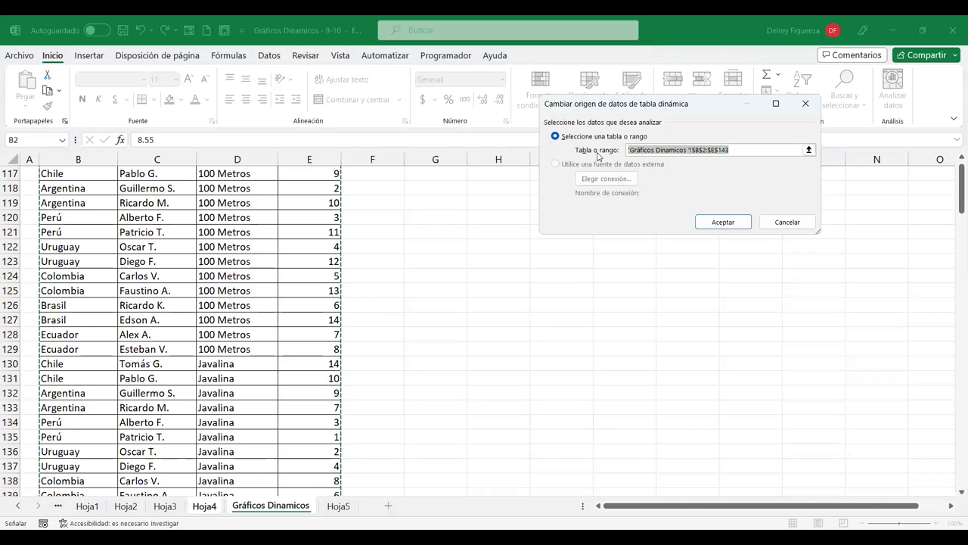
pyautogui.click(798, 226)
pyautogui.click(798, 225)
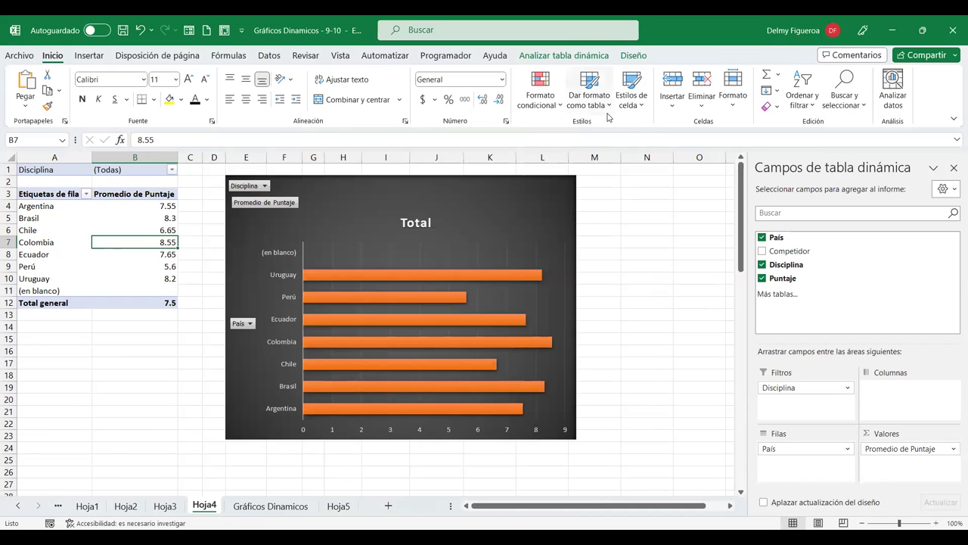
# Step: Review the pivot's actions and data source again, cancel, and click outside the pivot
pyautogui.click(587, 60)
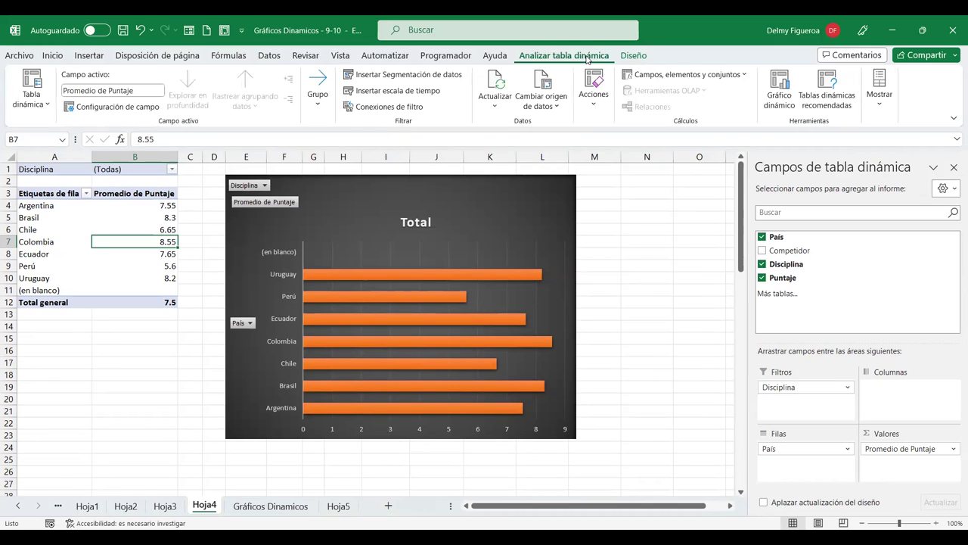
pyautogui.click(594, 97)
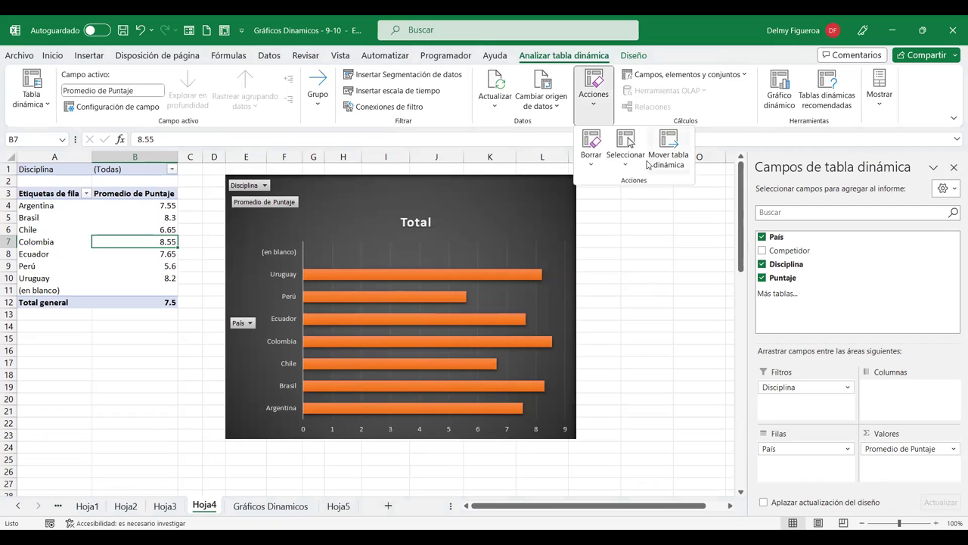
pyautogui.click(630, 170)
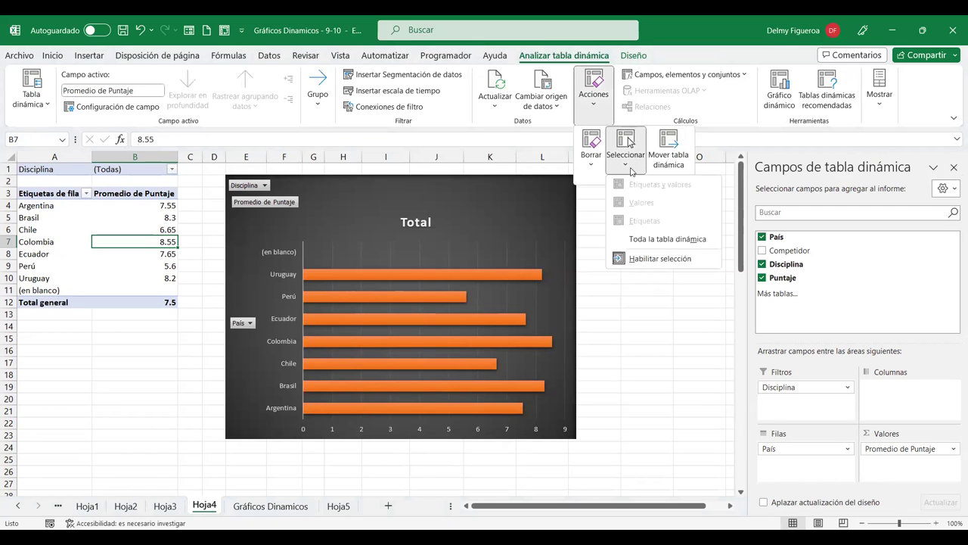
pyautogui.click(556, 107)
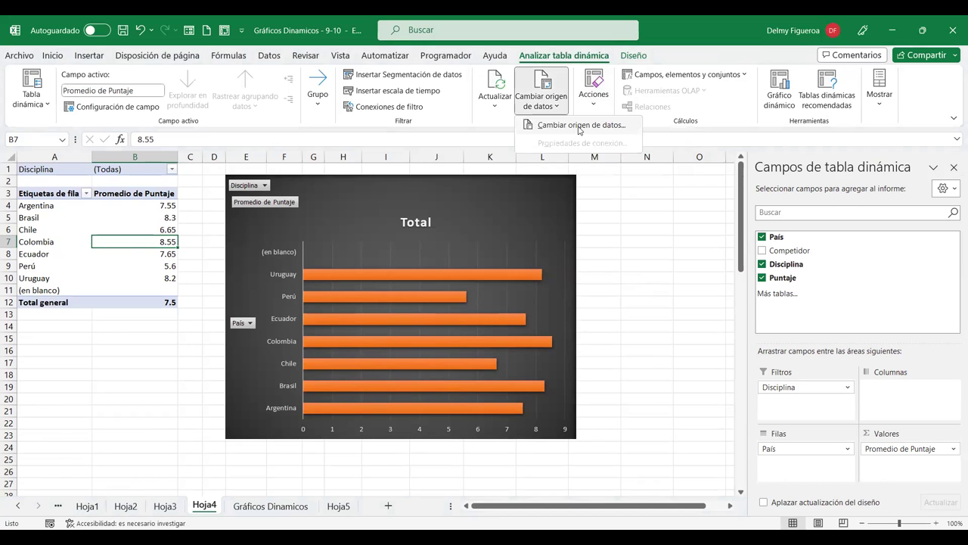
pyautogui.click(580, 125)
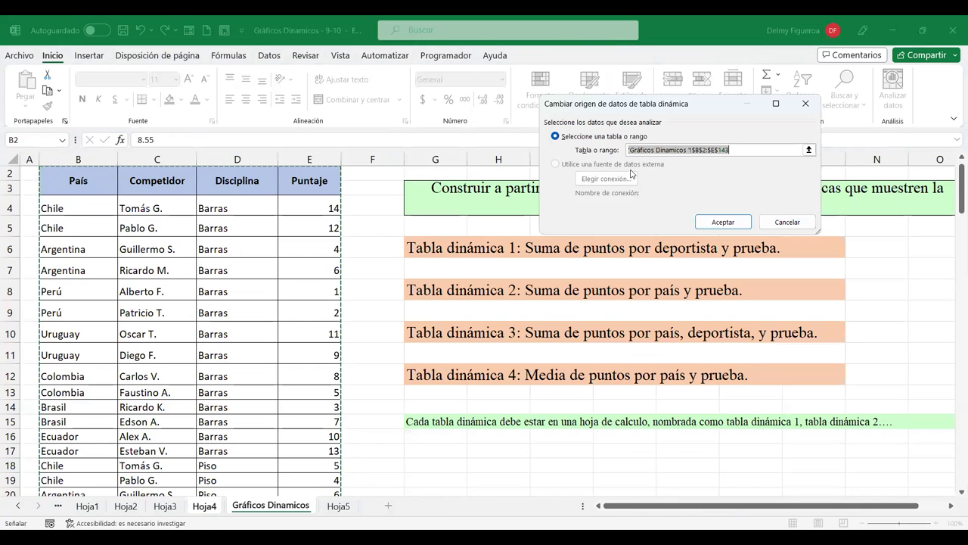
pyautogui.click(806, 223)
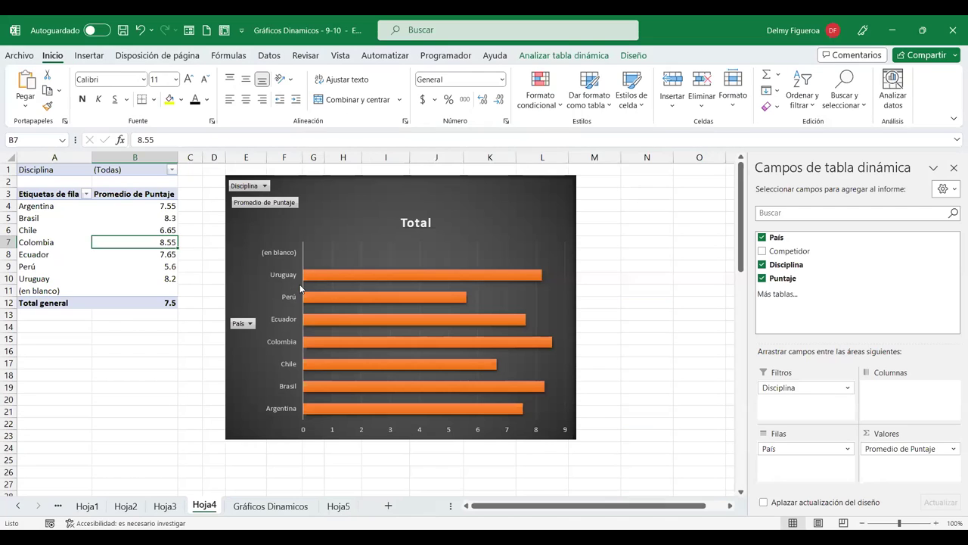
pyautogui.click(601, 60)
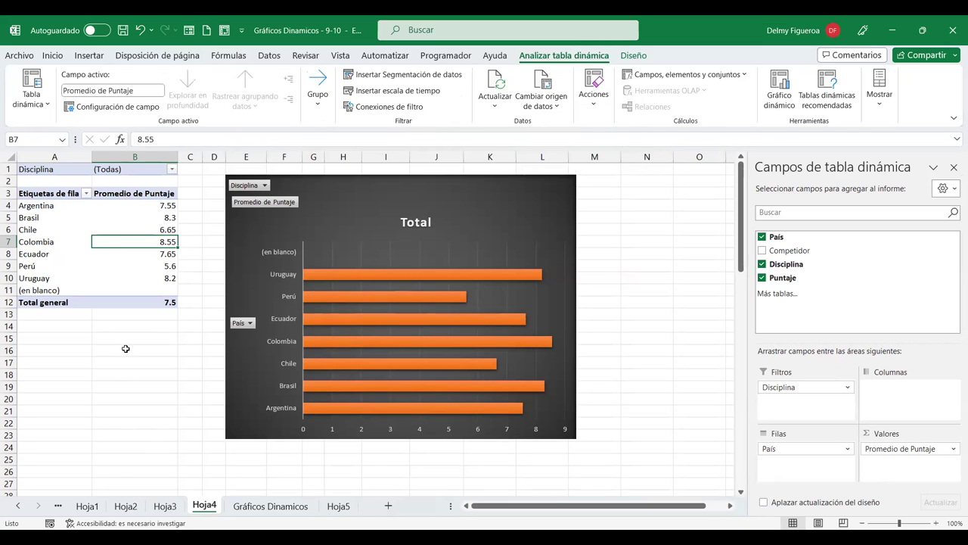
pyautogui.click(125, 349)
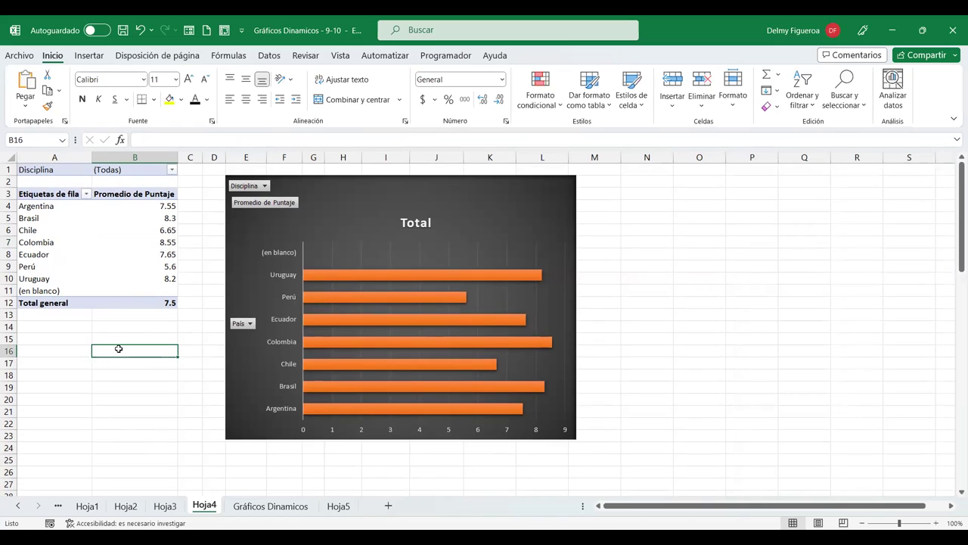
# Step: Flip through Gráficos Dinamicos, Hoja4, Hoja1, Hoja2 and Hoja3, ending back on Gráficos Dinamicos
pyautogui.click(273, 510)
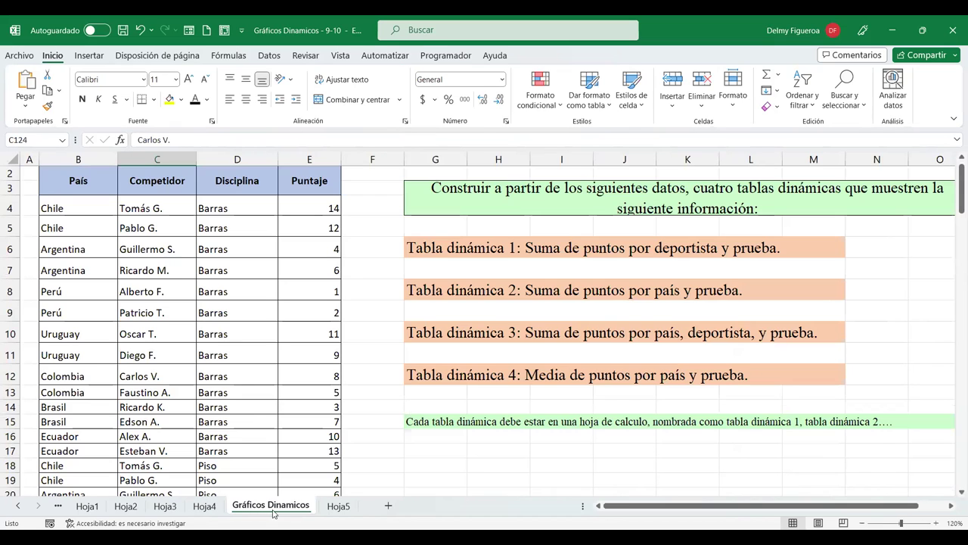
pyautogui.click(246, 387)
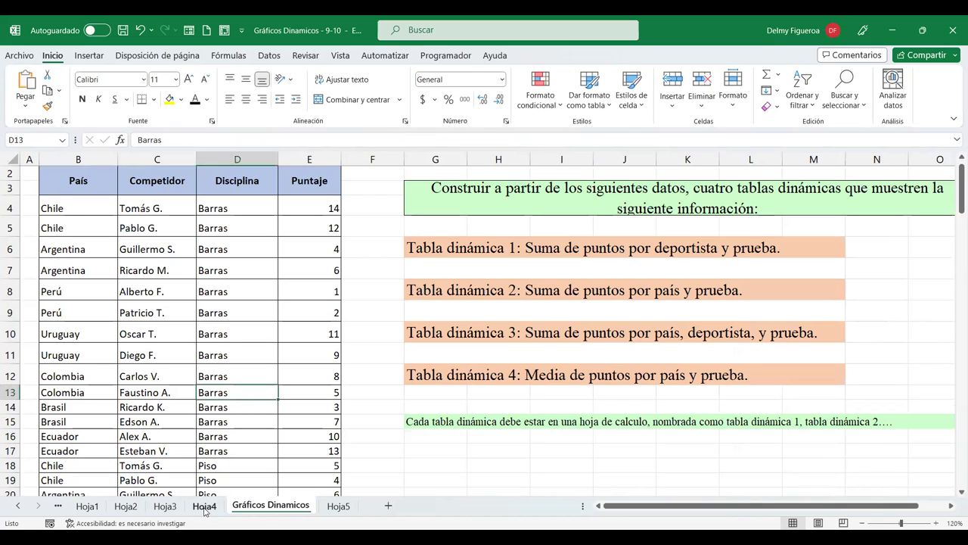
pyautogui.click(204, 507)
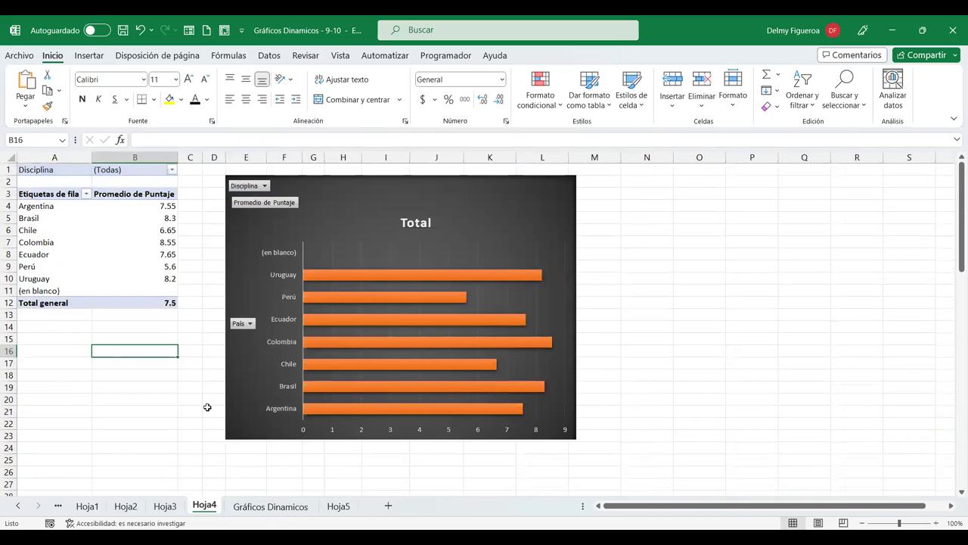
pyautogui.click(57, 218)
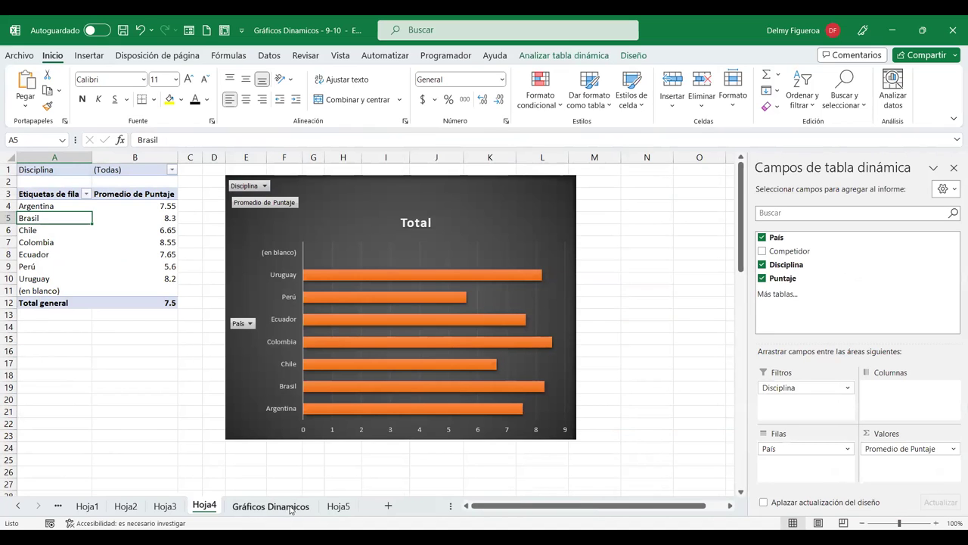
pyautogui.click(87, 505)
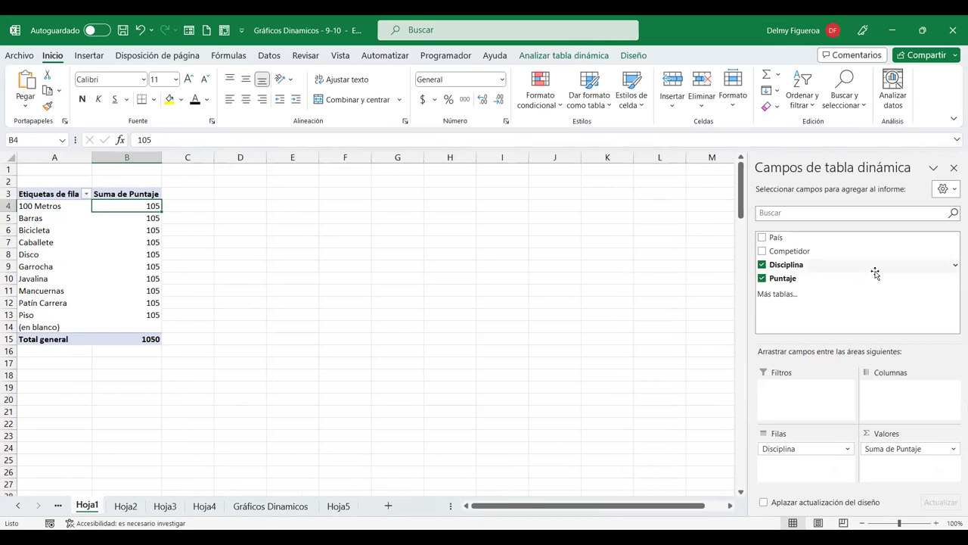
pyautogui.click(125, 506)
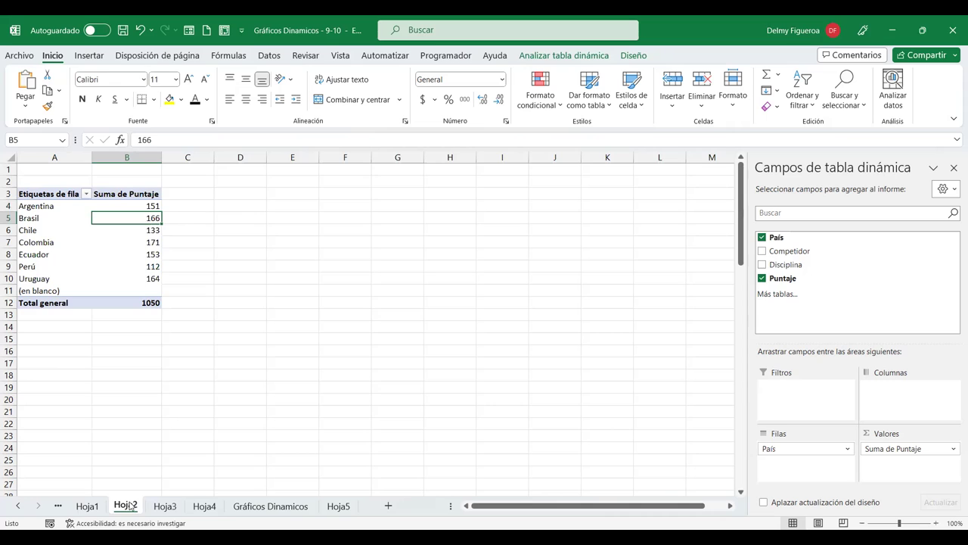
pyautogui.click(161, 509)
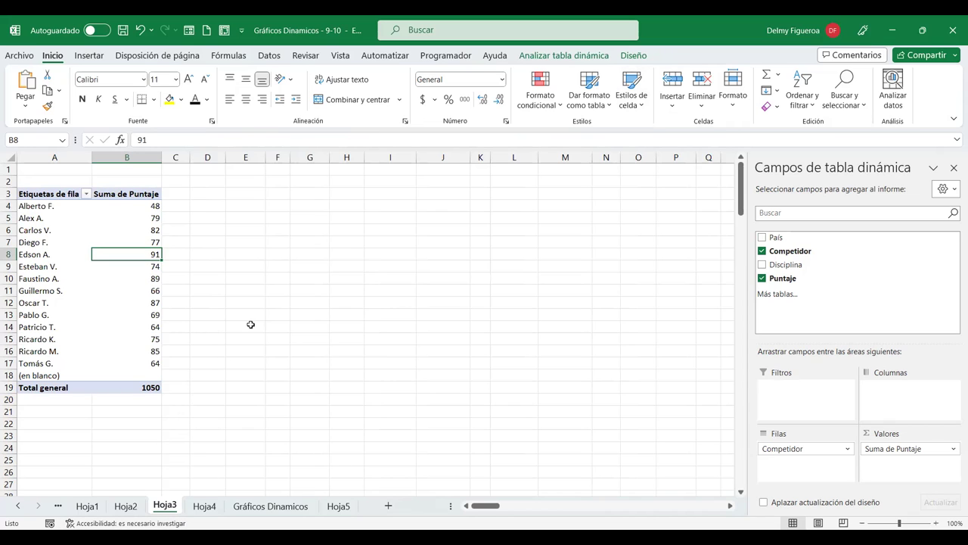
pyautogui.click(243, 505)
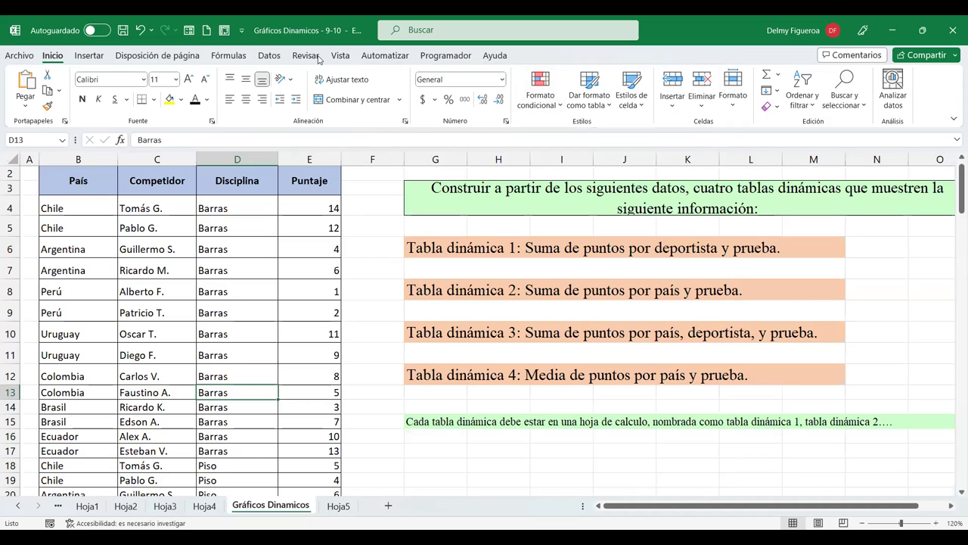
pyautogui.click(89, 57)
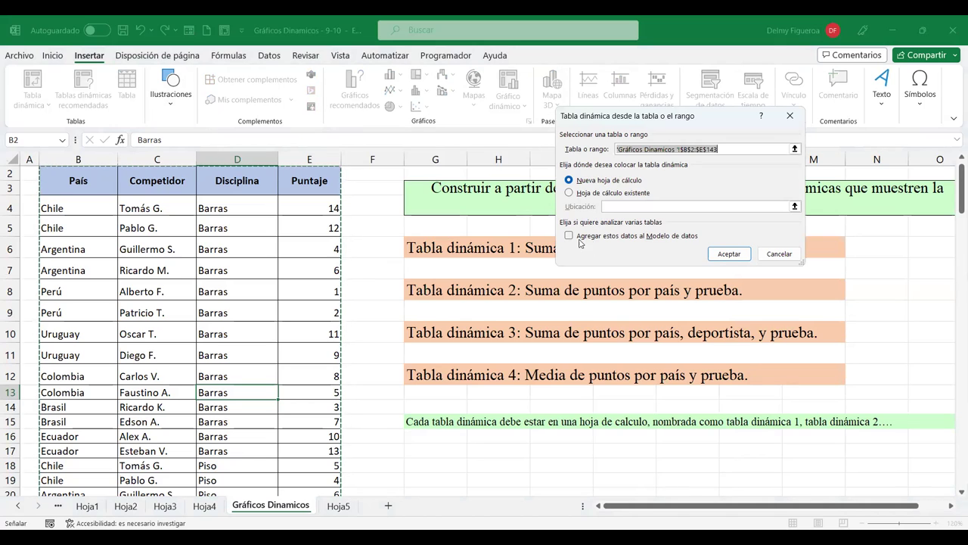
# Step: Create a Data Model pivot on new sheet Hoja6, expand its Rango fields, then view Hoja1
pyautogui.click(569, 236)
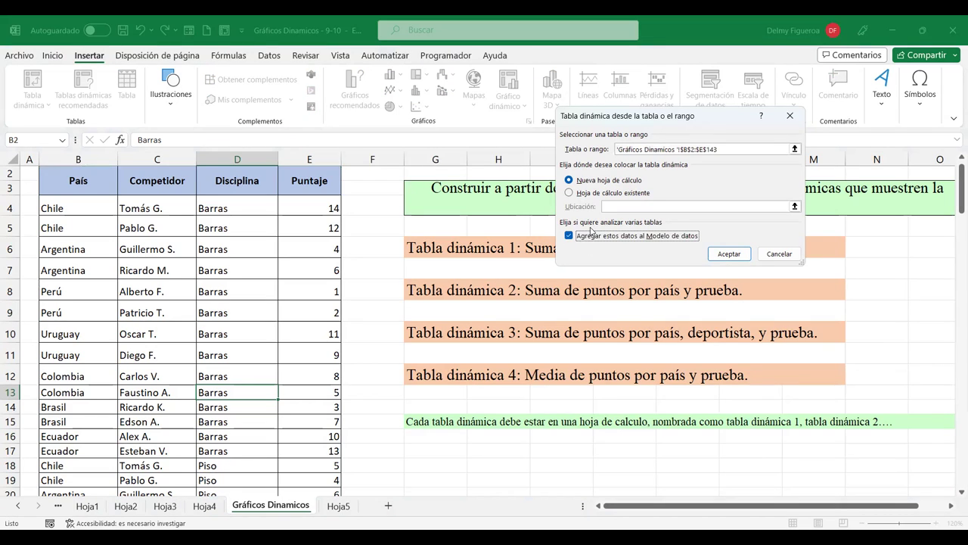
pyautogui.click(724, 255)
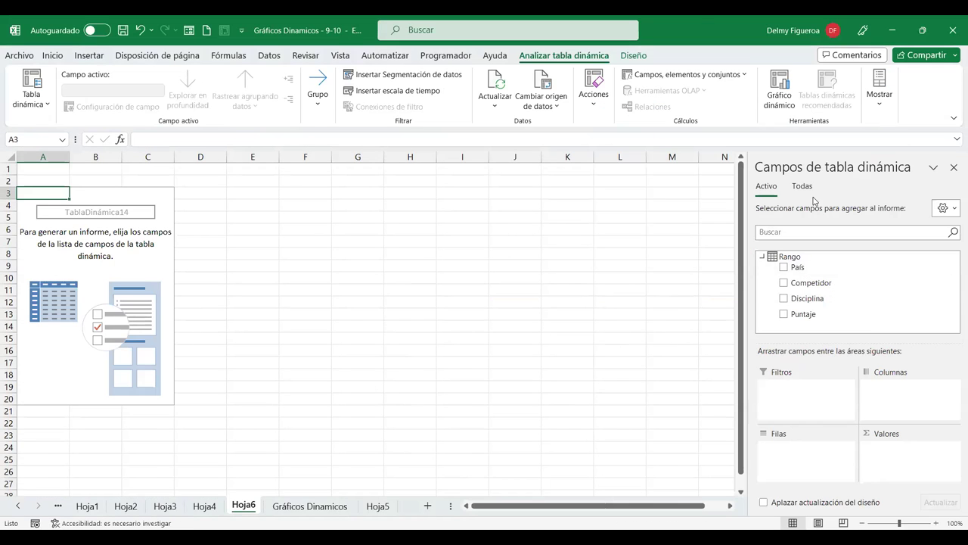
pyautogui.click(804, 187)
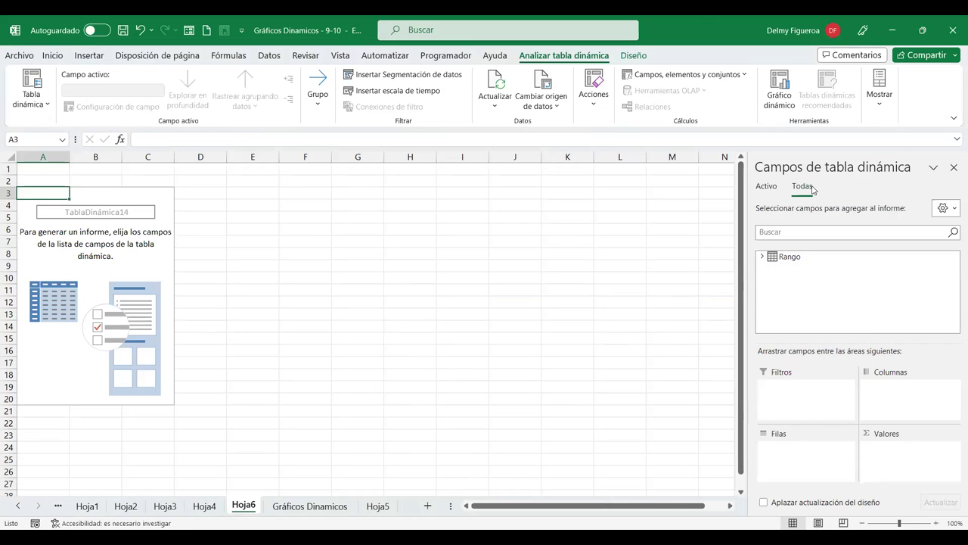
pyautogui.click(762, 258)
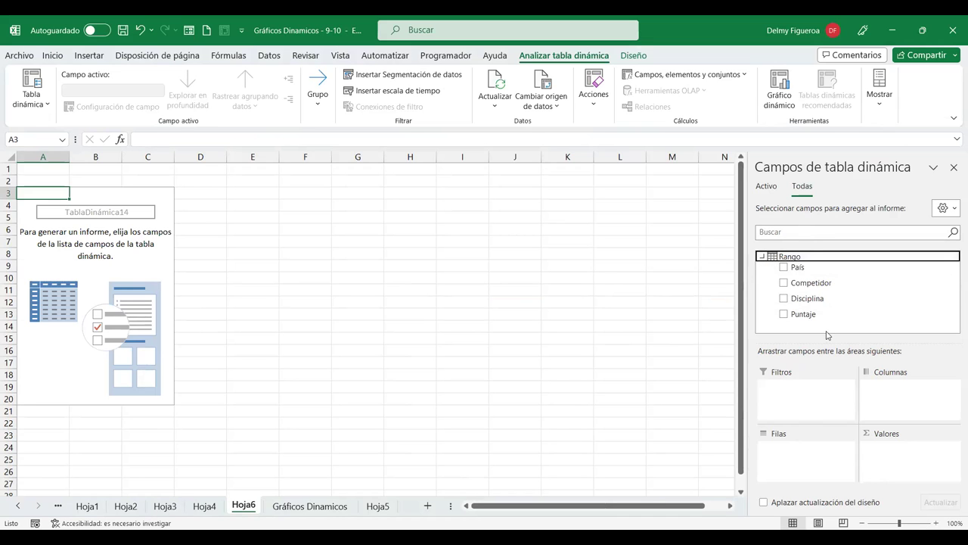
pyautogui.click(87, 506)
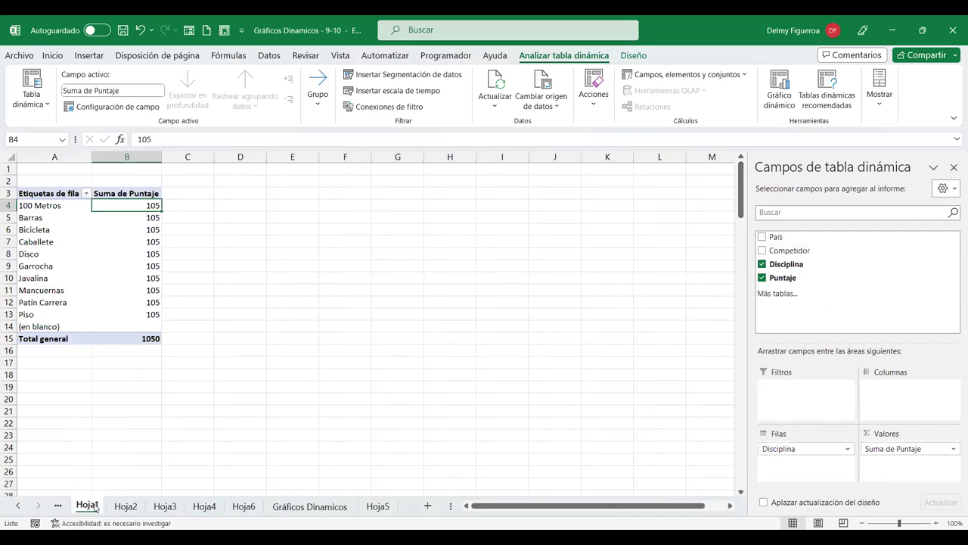
# Step: Review the Hoja2, Hoja5 and Hoja6 sheets, then settle on Gráficos Dinamicos at cell D6
pyautogui.click(90, 55)
pyautogui.click(108, 302)
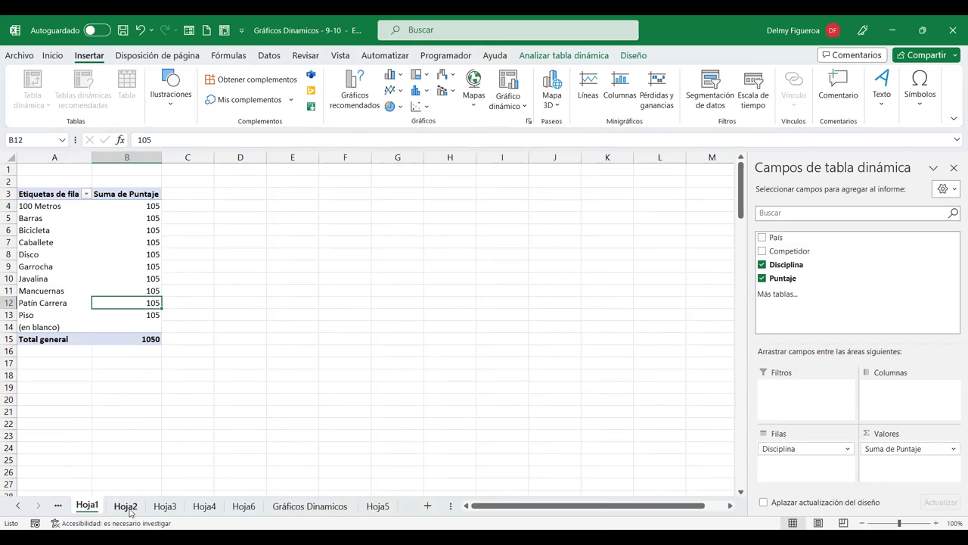
pyautogui.click(127, 506)
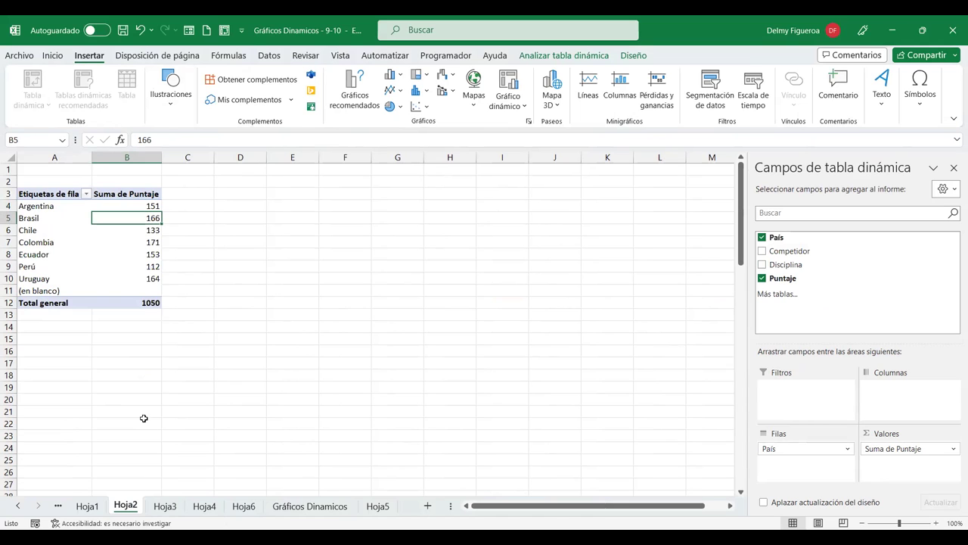
pyautogui.click(375, 506)
pyautogui.click(310, 506)
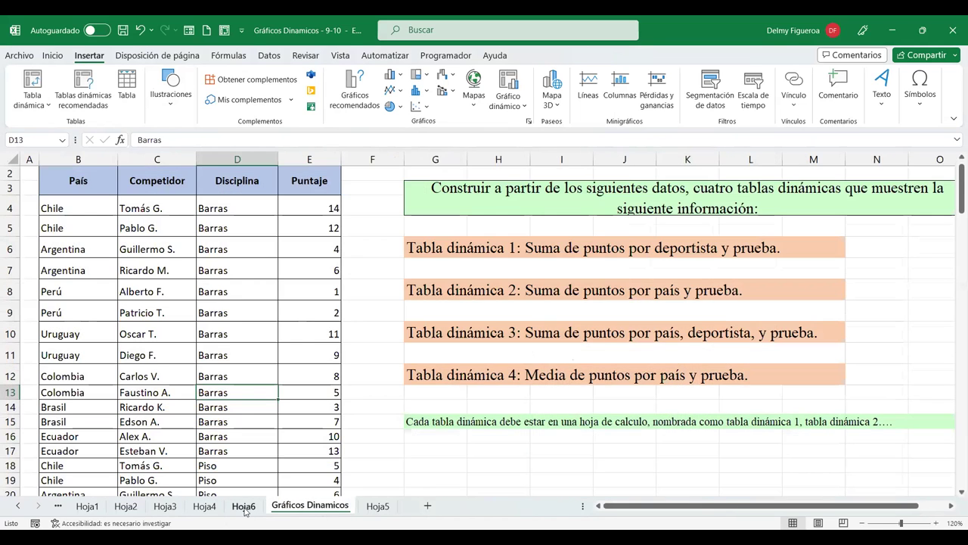
pyautogui.click(244, 506)
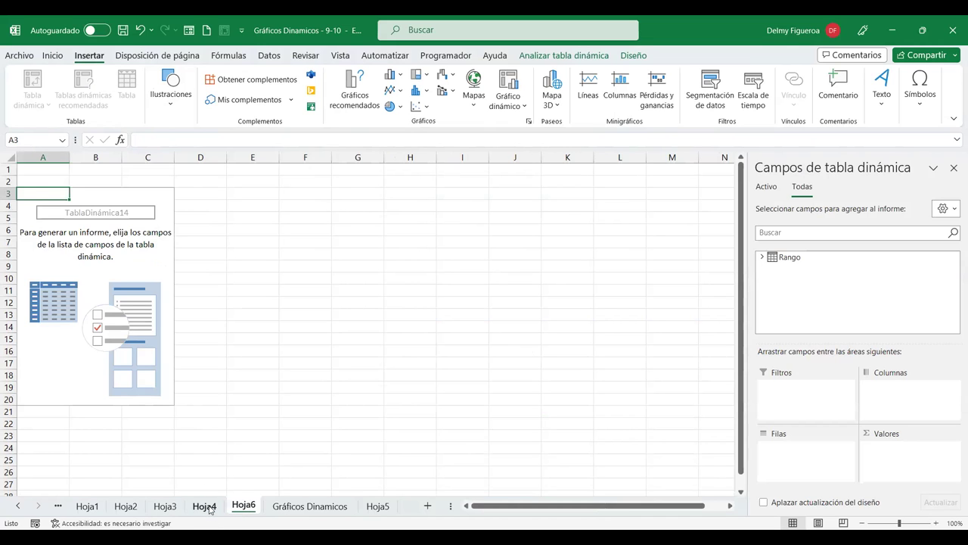
pyautogui.click(309, 506)
pyautogui.click(244, 245)
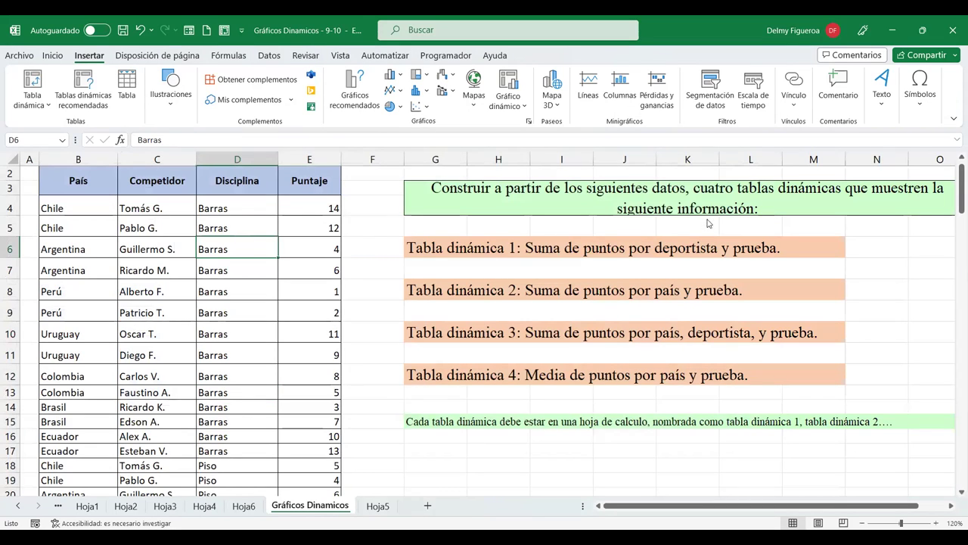
# Step: Convert the $B$2:$E$143 source range into a table with headers
pyautogui.hotkey('ctrl', 't')
pyautogui.click(673, 200)
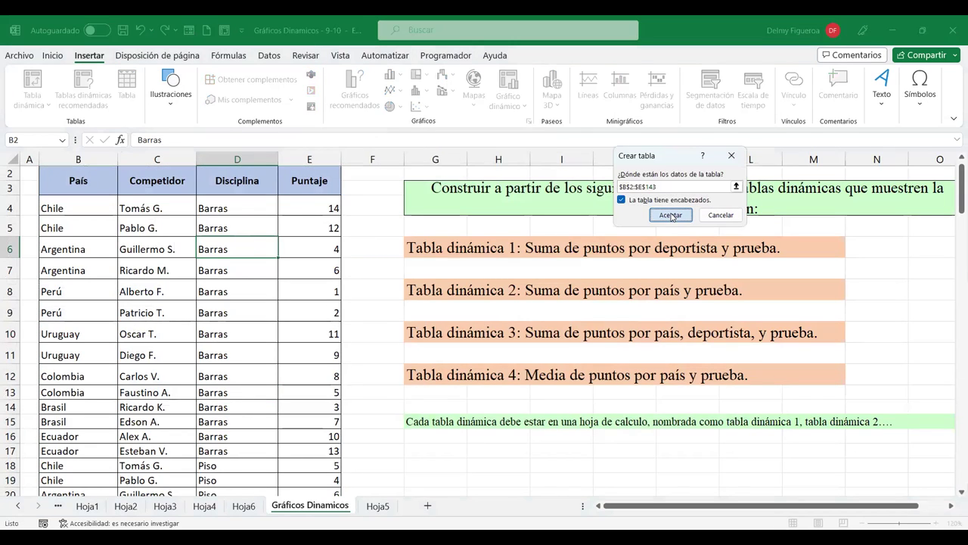
pyautogui.click(670, 214)
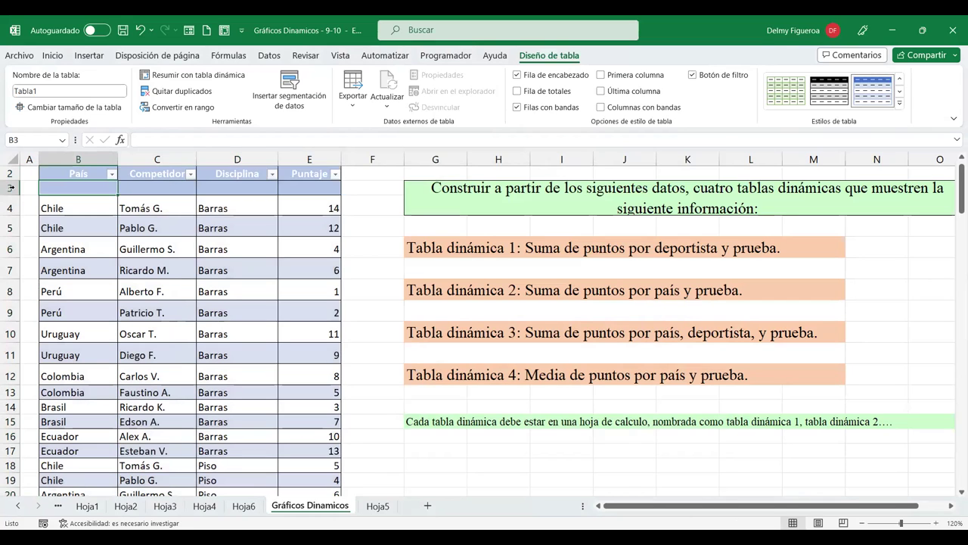
# Step: Delete the blank row 3 beneath the new table's headers
pyautogui.click(9, 188)
pyautogui.rightClick(11, 187)
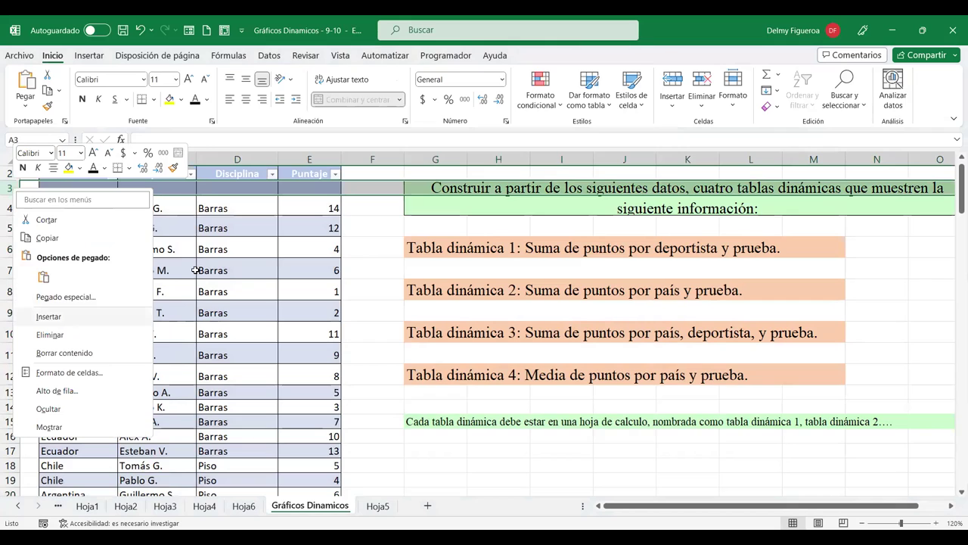
pyautogui.press('Escape')
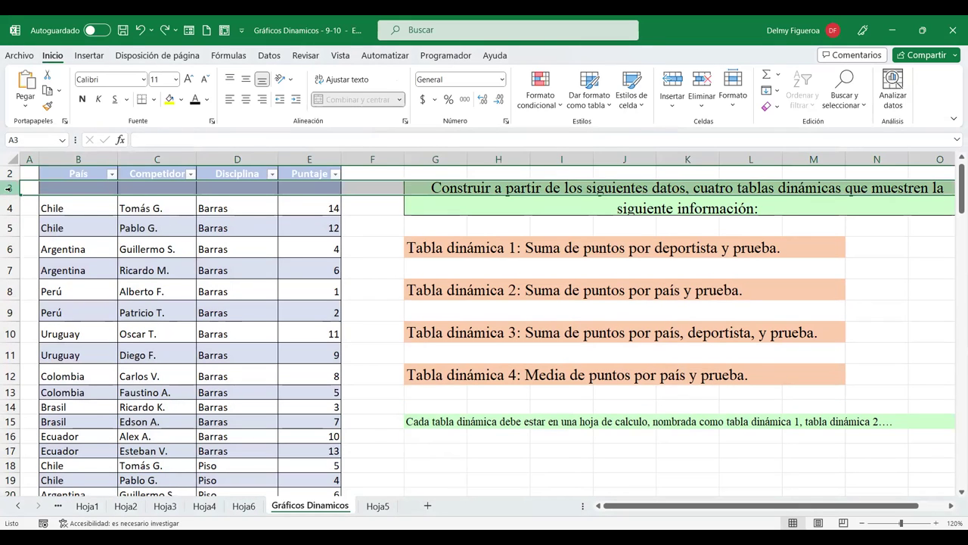
pyautogui.rightClick(9, 188)
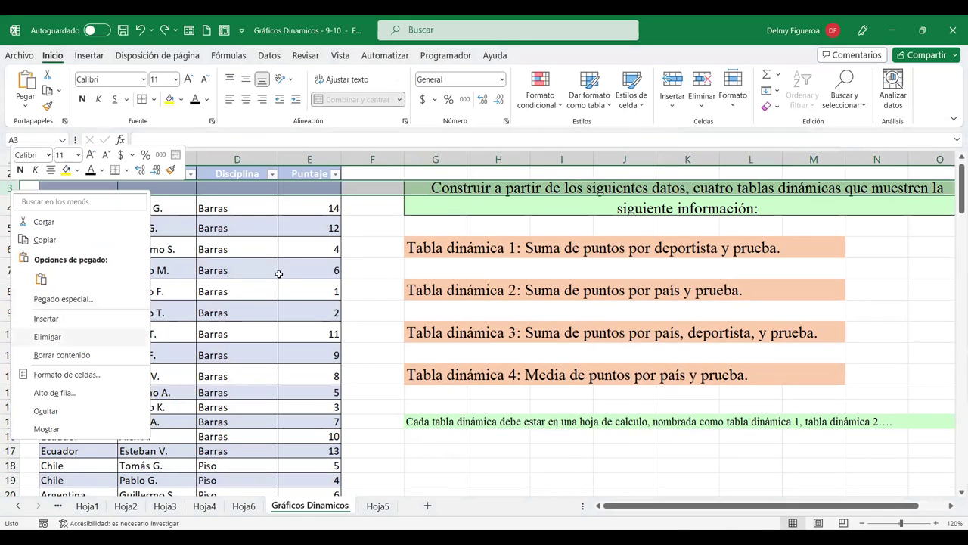
pyautogui.press('Return')
pyautogui.click(358, 219)
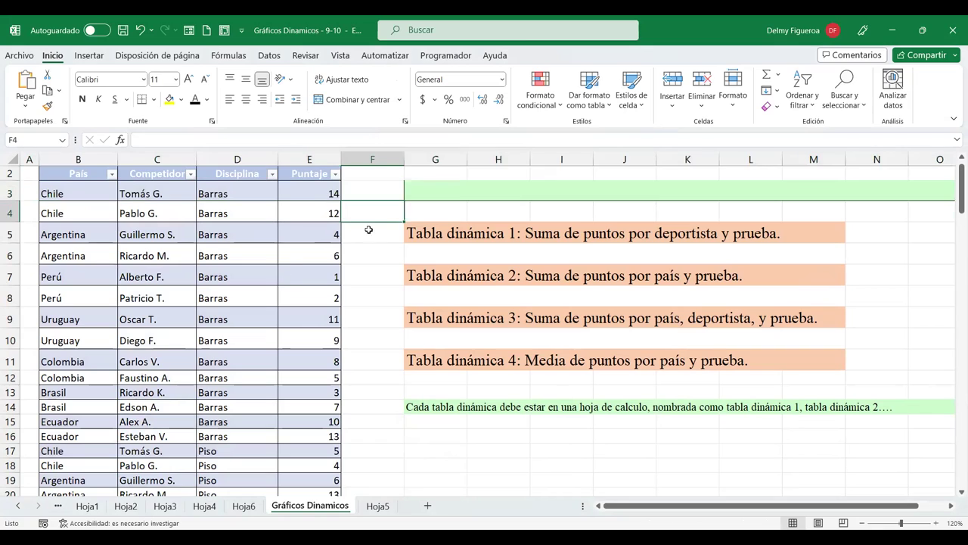
pyautogui.click(237, 248)
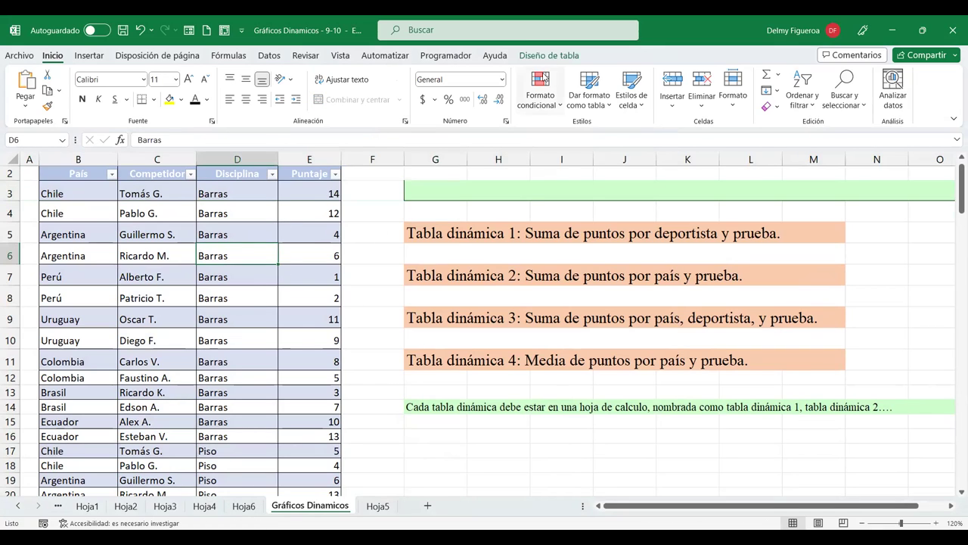
# Step: Rename table Tabla1 to Detalle in Diseño de tabla, then return to Hoja6
pyautogui.click(244, 505)
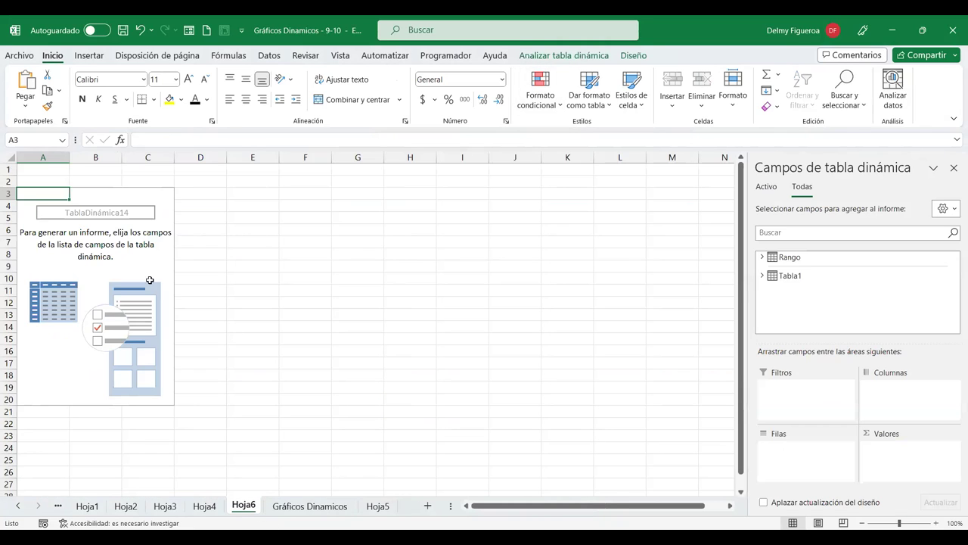
pyautogui.click(148, 278)
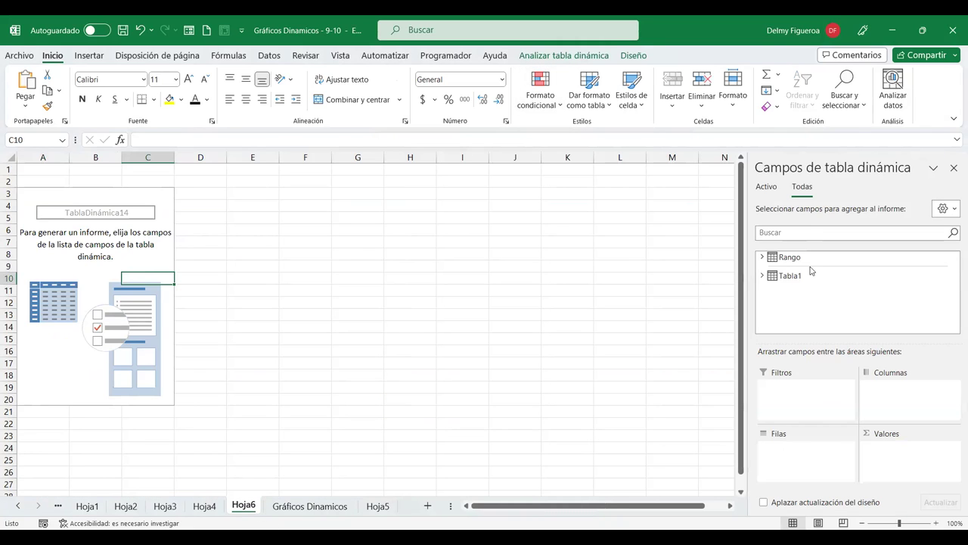
pyautogui.click(310, 507)
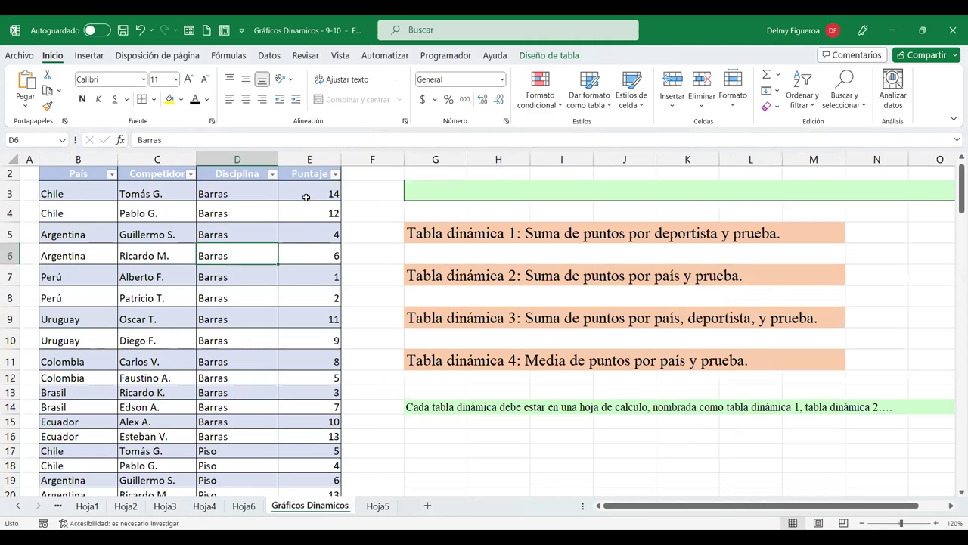
pyautogui.click(305, 196)
pyautogui.click(557, 57)
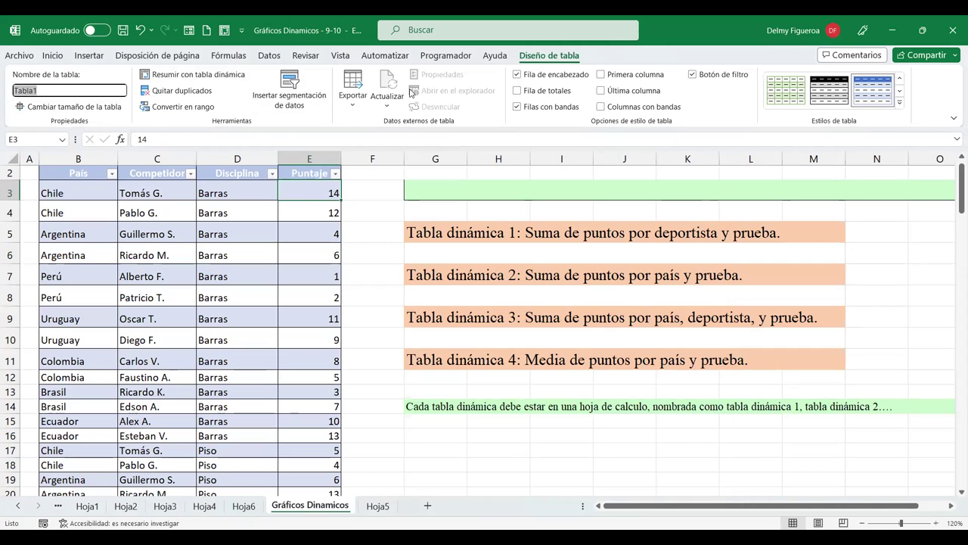
pyautogui.write('Detal')
pyautogui.press('Return')
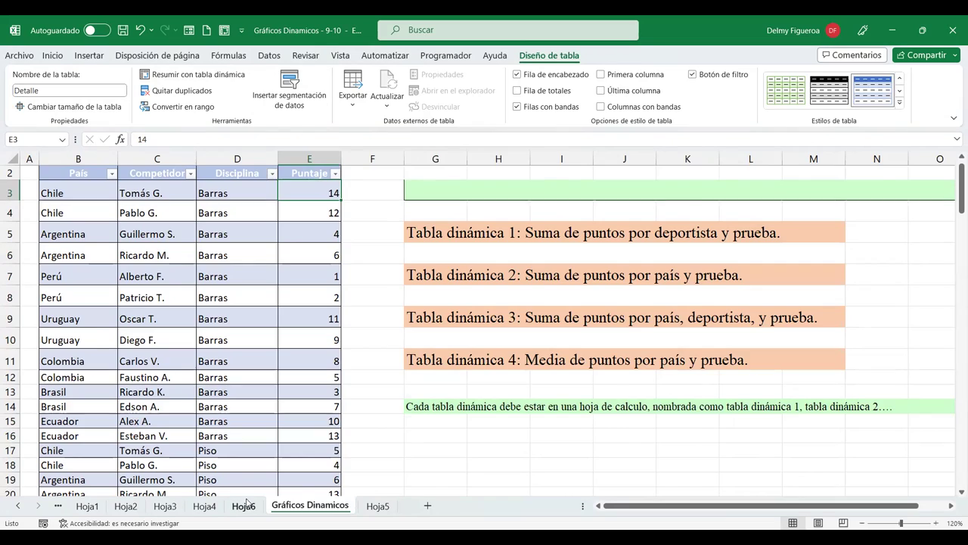
pyautogui.click(244, 506)
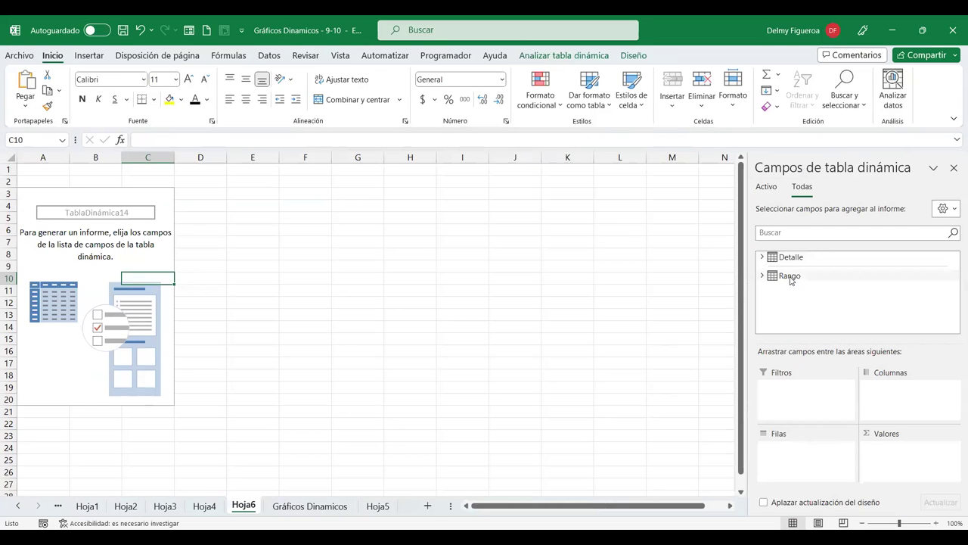
# Step: Put Detalle's País in the pivot rows and sum Rango's Puntaje as values
pyautogui.click(790, 257)
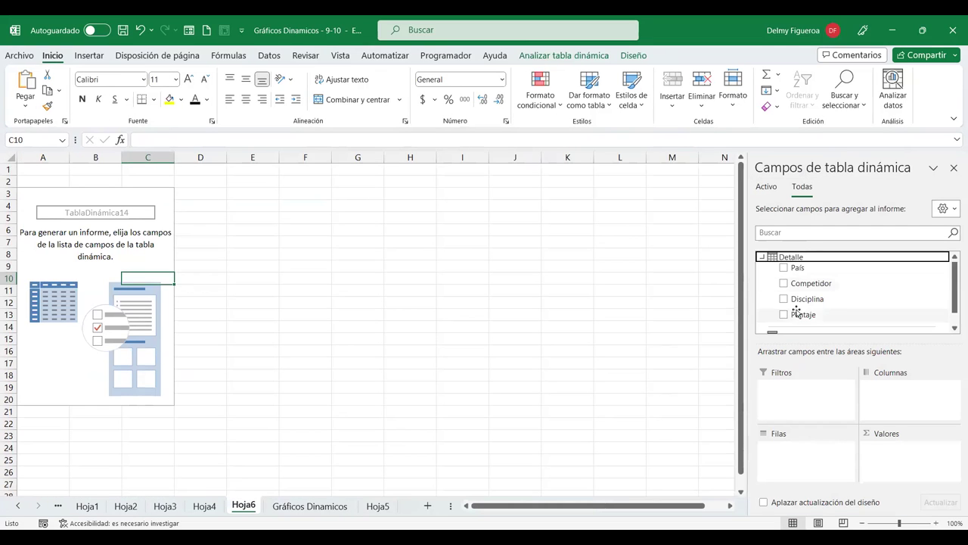
pyautogui.scroll(-2, 797, 311)
pyautogui.click(764, 324)
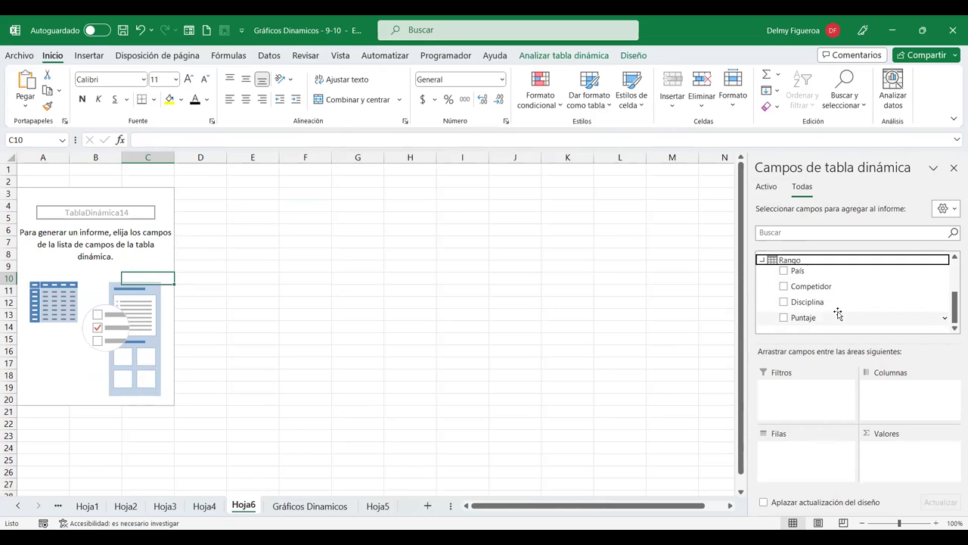
pyautogui.scroll(2, 838, 313)
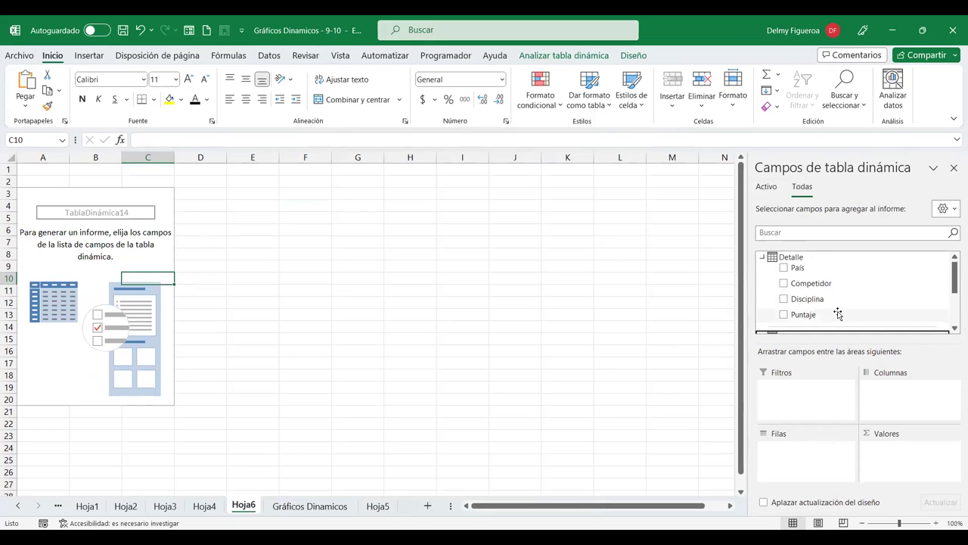
pyautogui.click(785, 268)
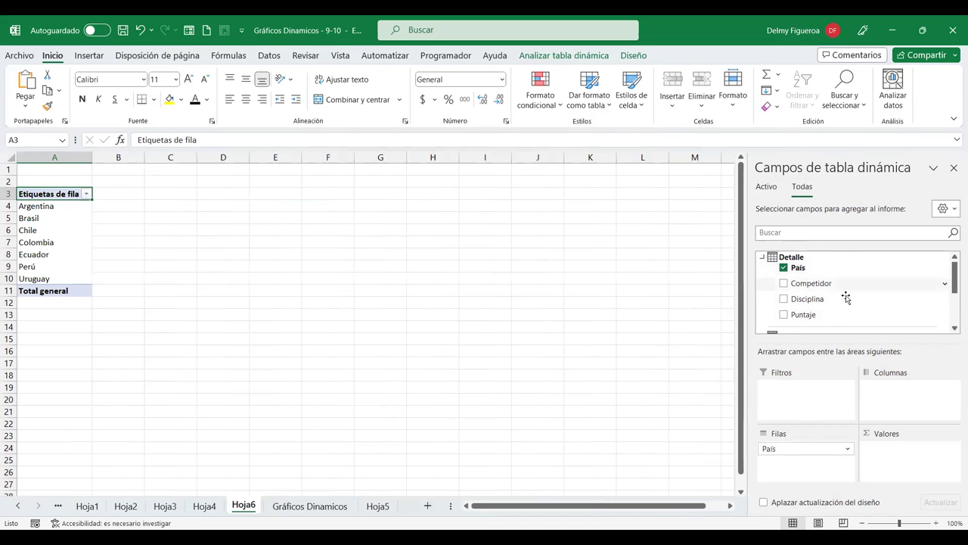
pyautogui.scroll(-2, 845, 296)
pyautogui.scroll(-1, 846, 297)
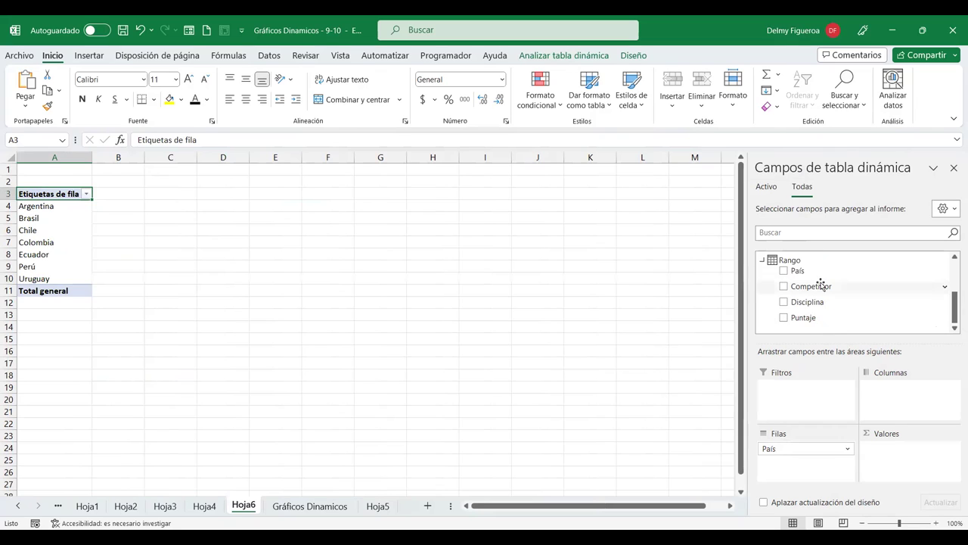
pyautogui.click(783, 317)
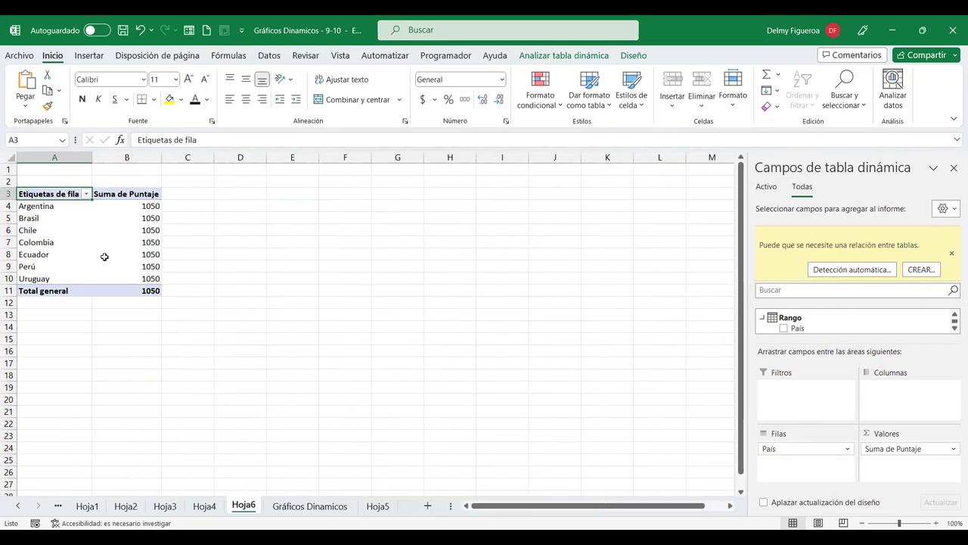
# Step: Attempt a Detalle–Rango relationship on the País column, then cancel it
pyautogui.click(930, 271)
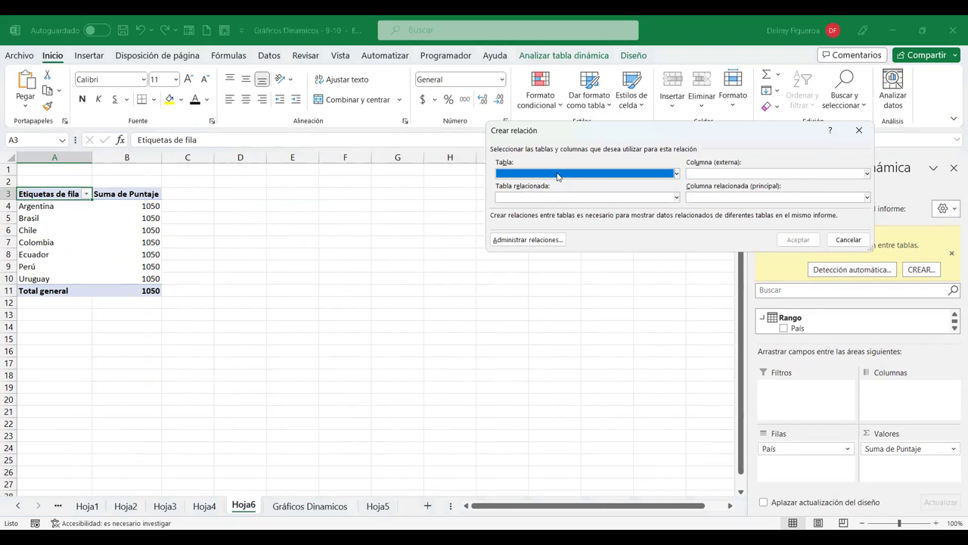
pyautogui.press('Down')
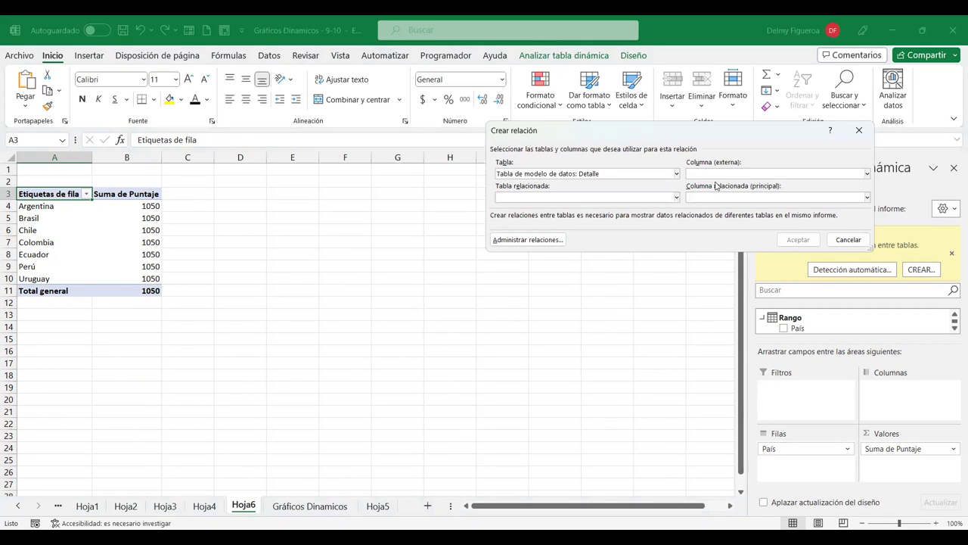
pyautogui.press('Down')
pyautogui.press('Down')
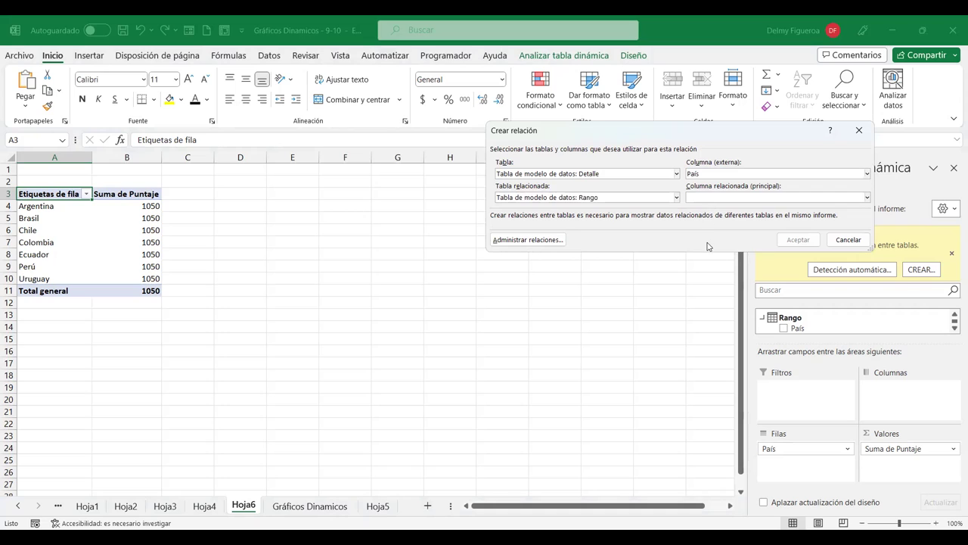
pyautogui.press('Down')
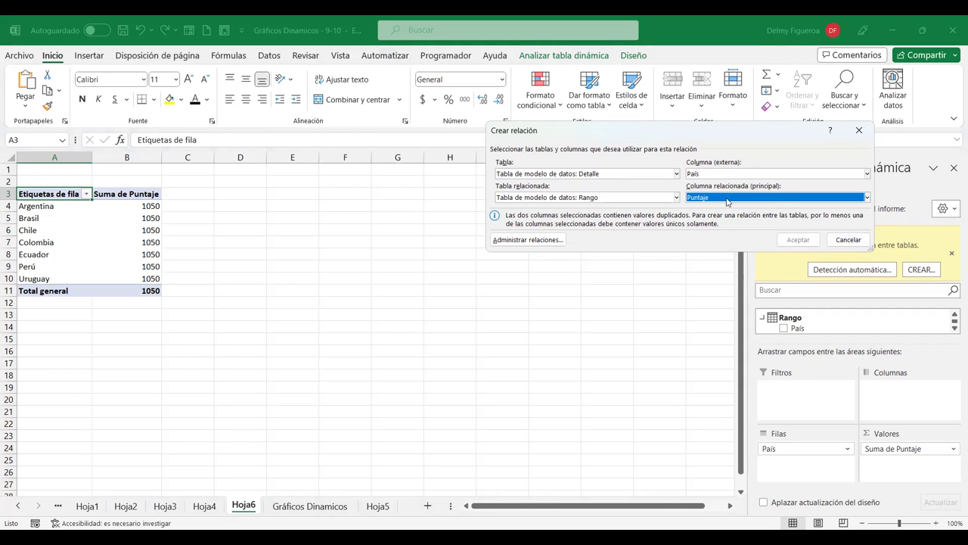
pyautogui.click(699, 234)
pyautogui.press('Up')
pyautogui.click(713, 186)
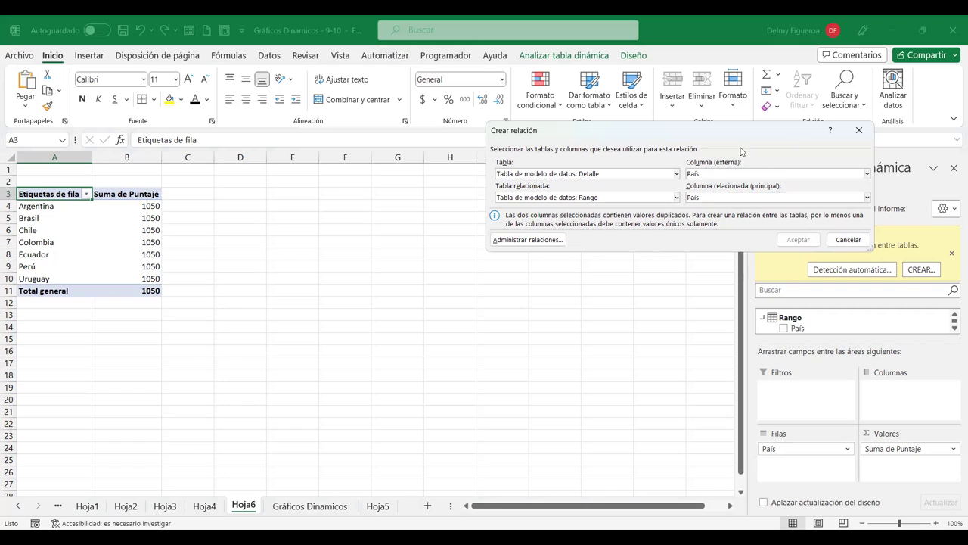
pyautogui.click(710, 174)
pyautogui.click(711, 209)
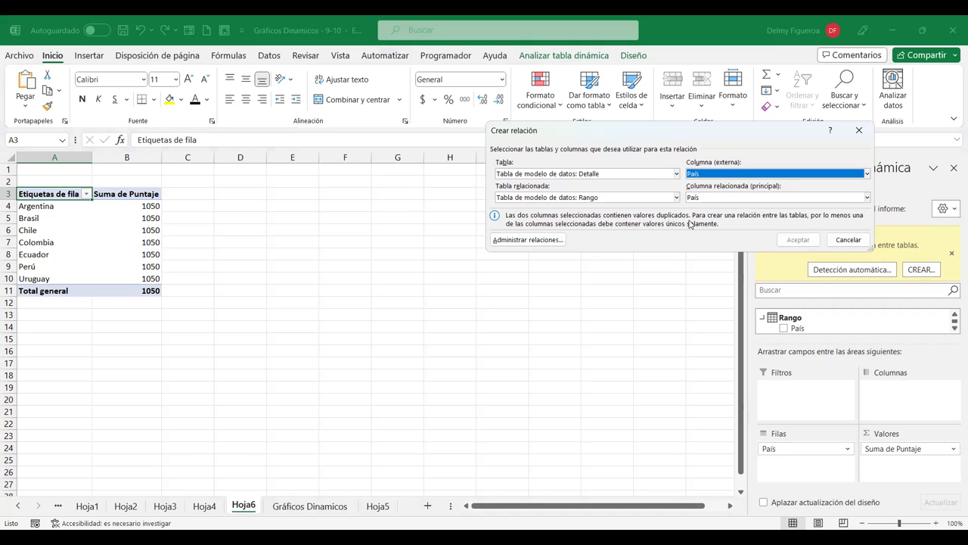
pyautogui.click(859, 242)
pyautogui.click(350, 231)
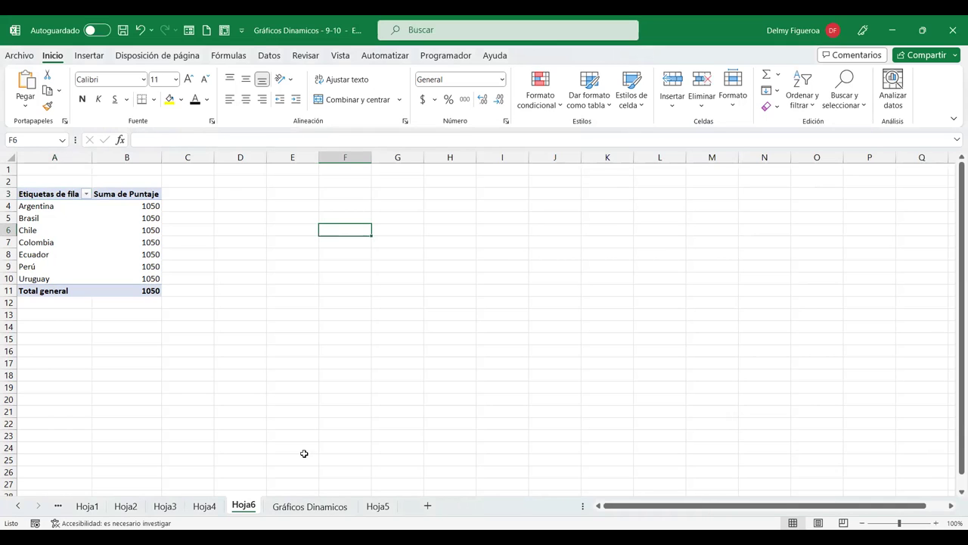
# Step: Enter +UNICOS(Detalle[País]) in G16 on the Gráficos Dinamicos sheet
pyautogui.click(316, 508)
pyautogui.scroll(1, 395, 401)
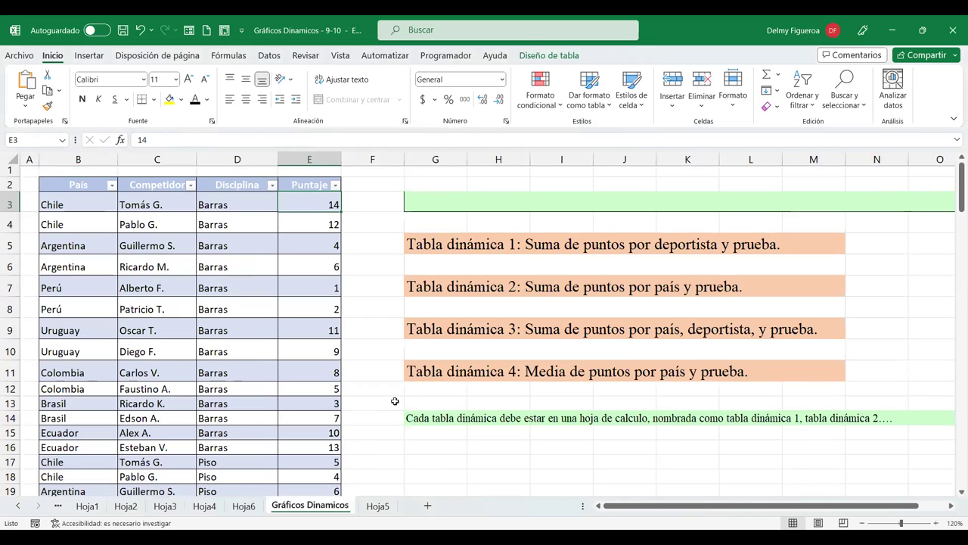
pyautogui.click(435, 452)
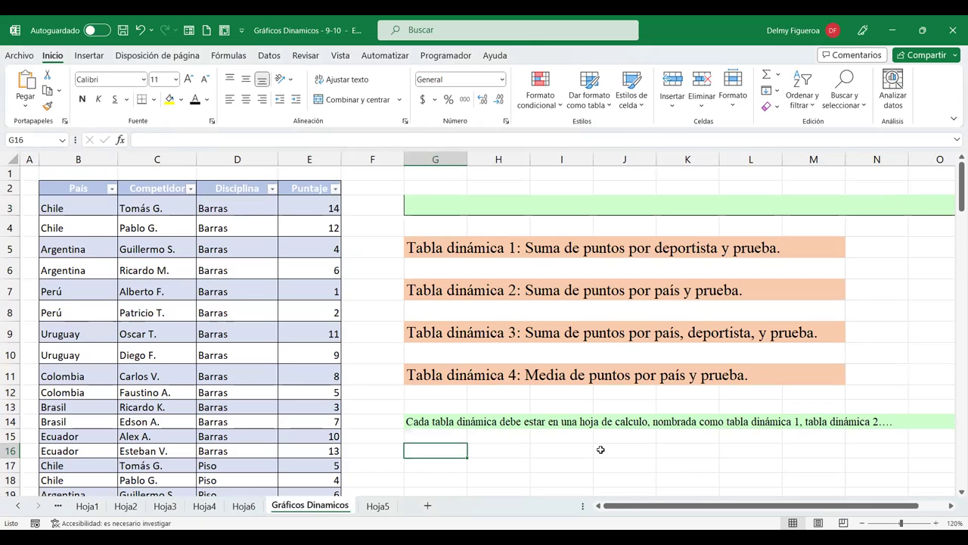
pyautogui.write('+')
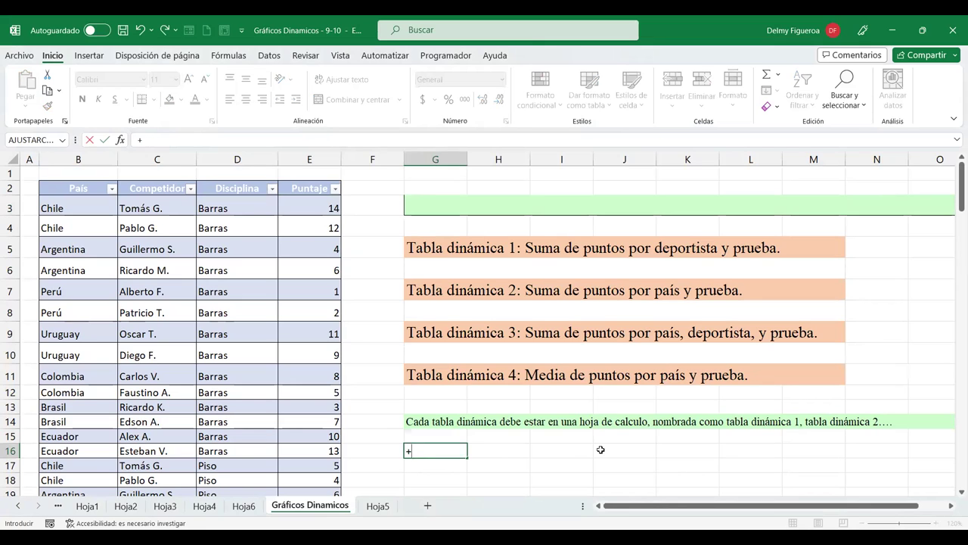
pyautogui.write('unio')
pyautogui.press('BackSpace')
pyautogui.write('c')
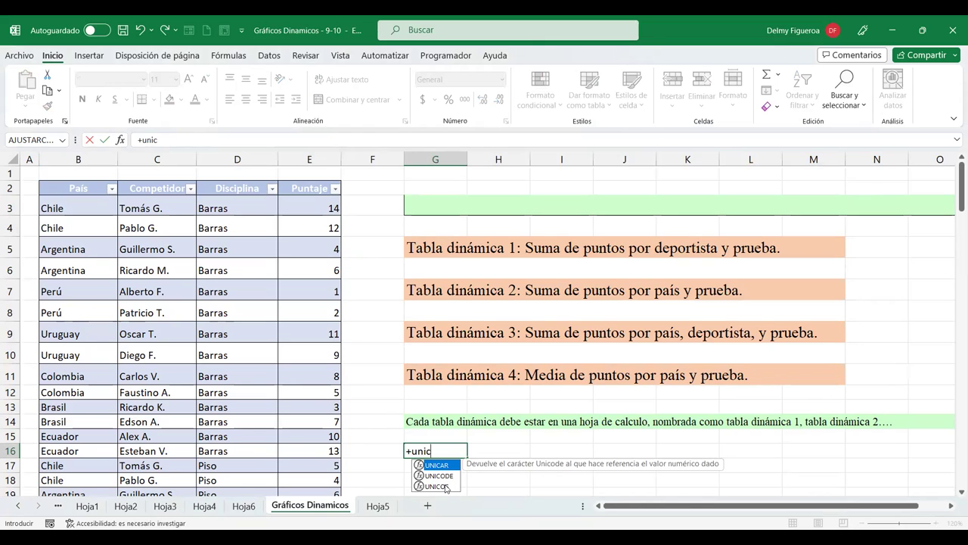
pyautogui.doubleClick(446, 488)
pyautogui.click(75, 205)
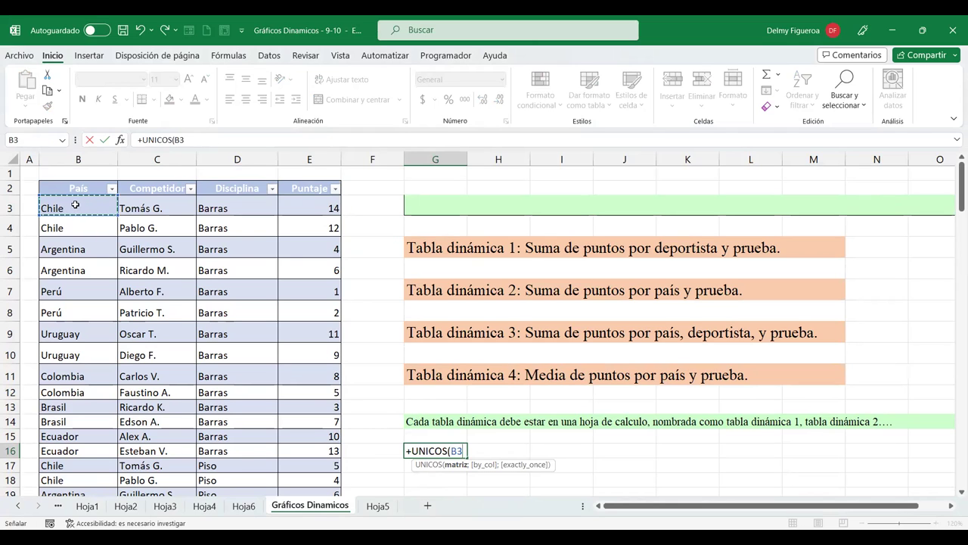
pyautogui.hotkey('ctrl', 'shift', 'Down')
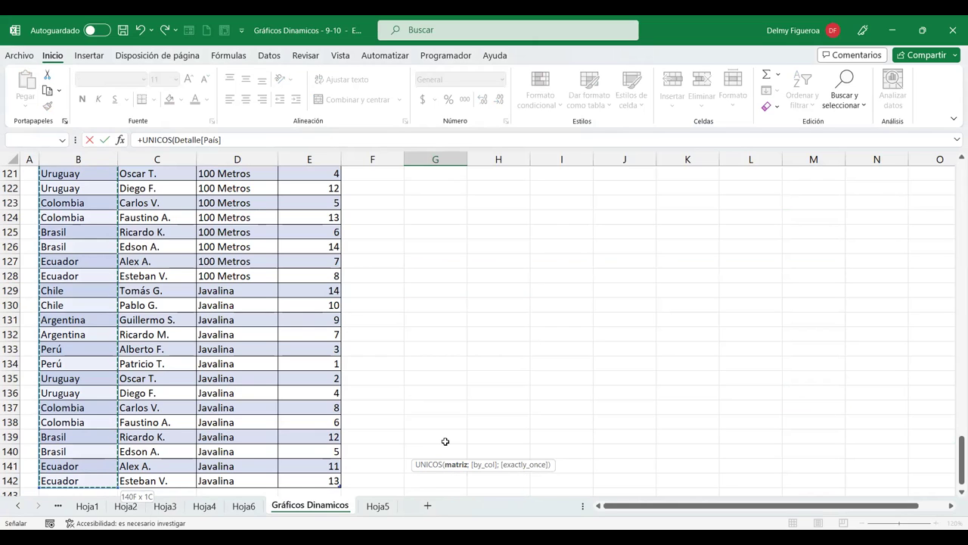
pyautogui.press('Return')
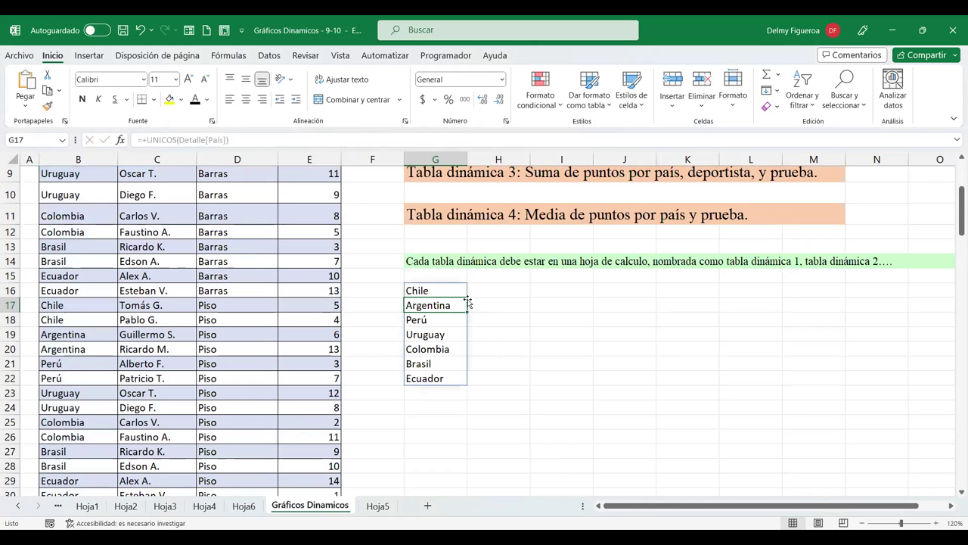
# Step: Copy the spilled country list and undo the paste that caused a spill error
pyautogui.moveTo(444, 287); pyautogui.dragTo(449, 376)
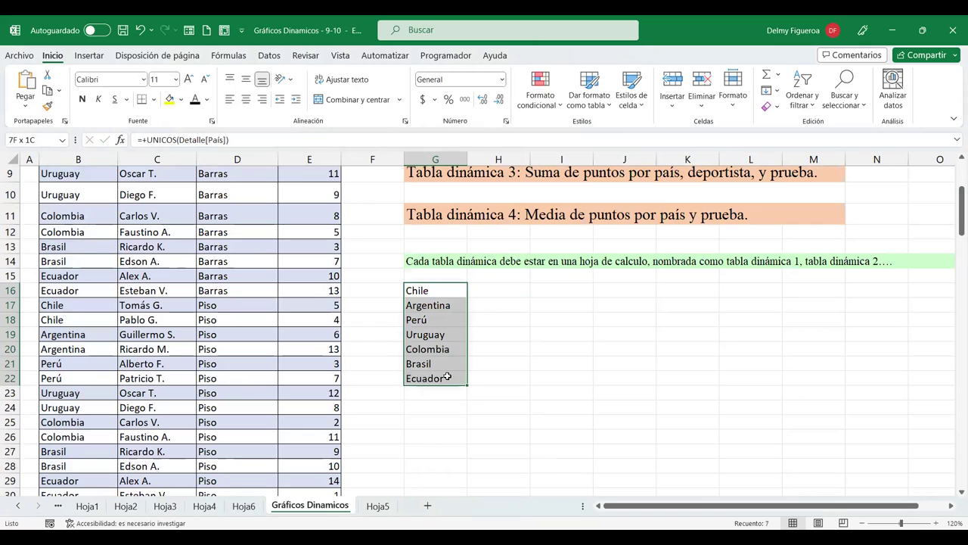
pyautogui.hotkey('ctrl', 'c')
pyautogui.rightClick(442, 326)
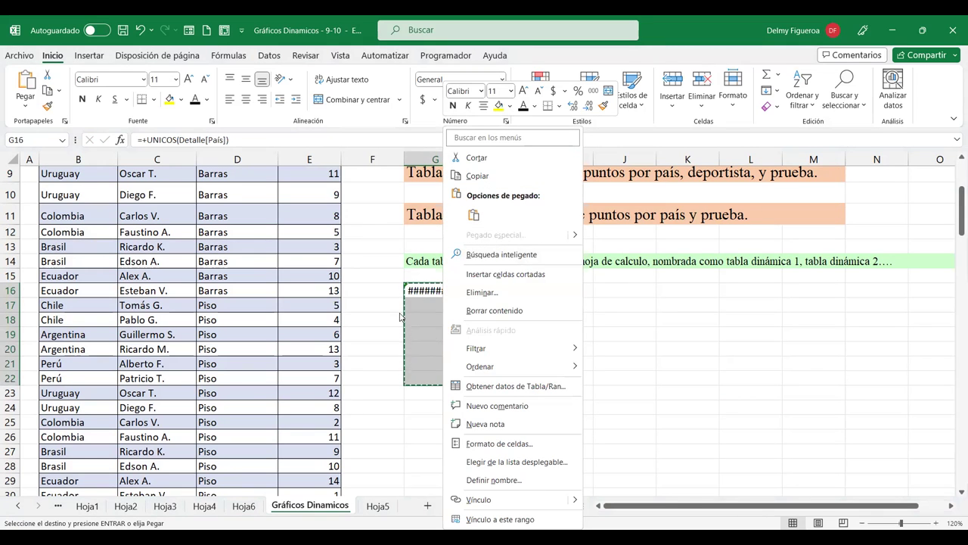
pyautogui.press('Escape')
pyautogui.hotkey('ctrl', 'z')
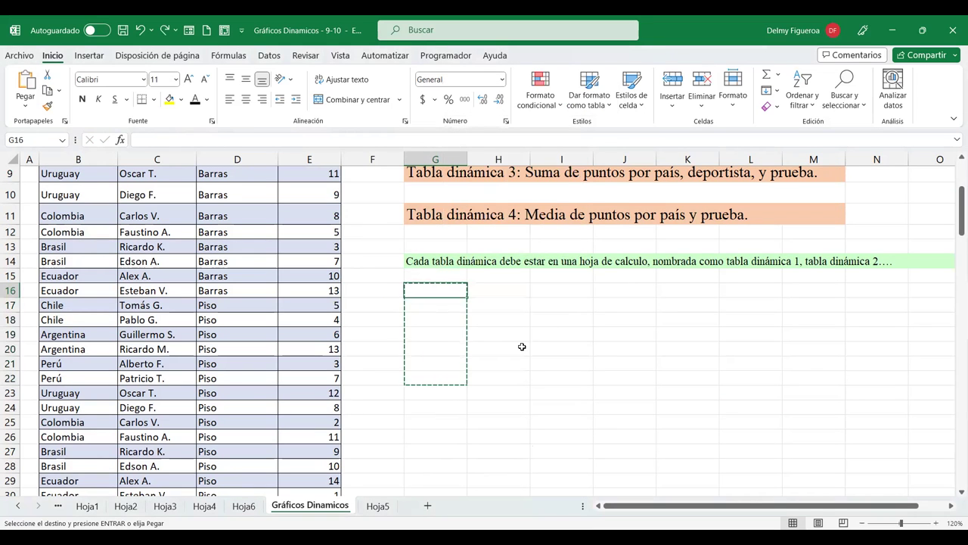
# Step: Glance at Hoja6 and Hoja5, return to Gráficos Dinamicos, and cancel the pending copy
pyautogui.hotkey('ctrl', 'pageup')
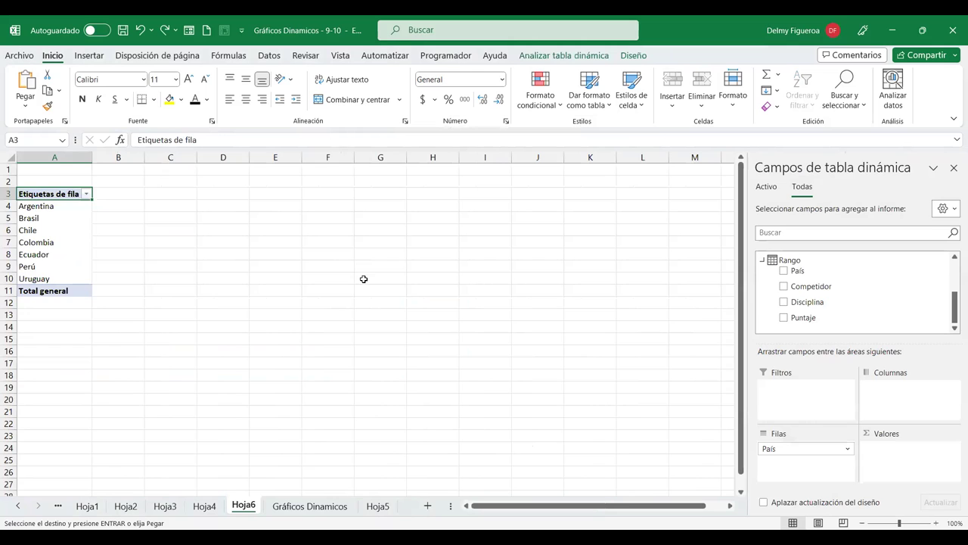
pyautogui.click(310, 505)
pyautogui.click(378, 505)
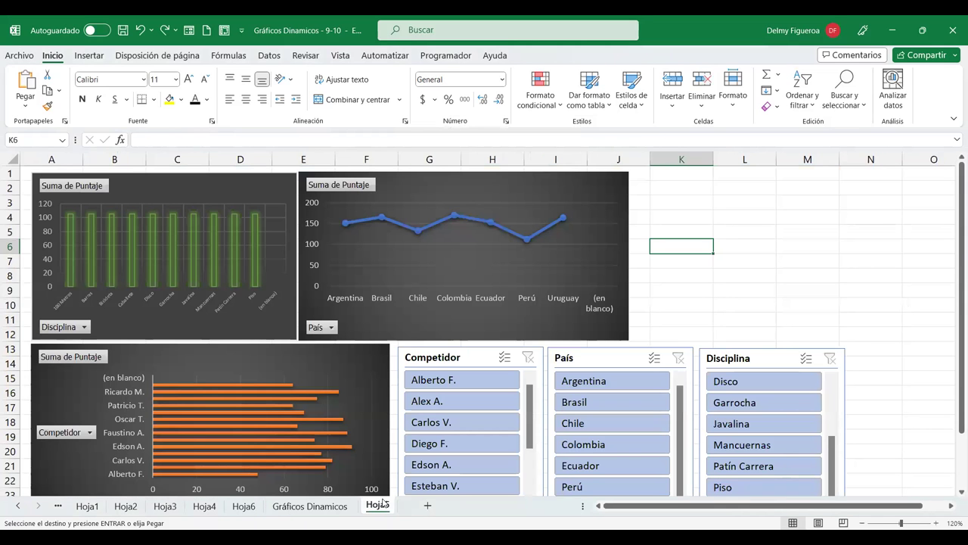
pyautogui.click(342, 505)
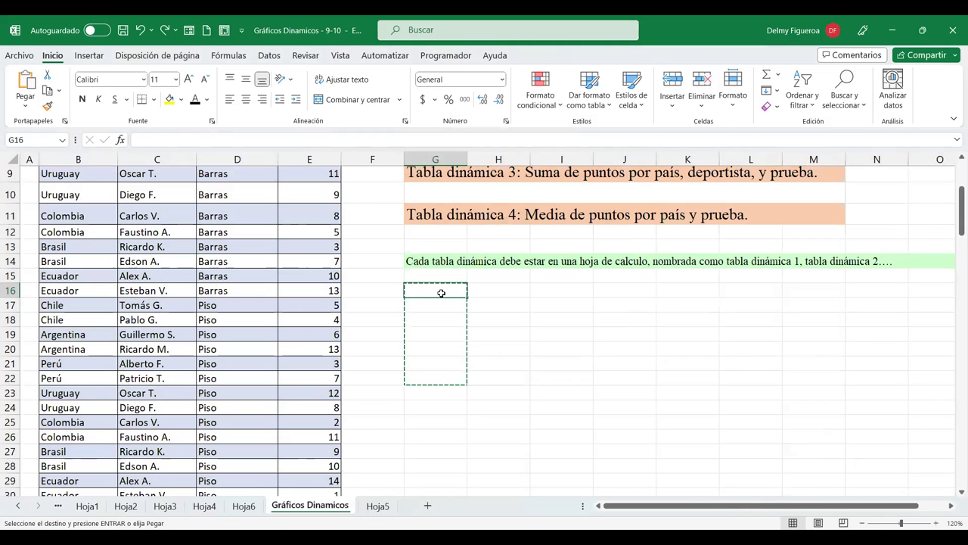
pyautogui.click(495, 299)
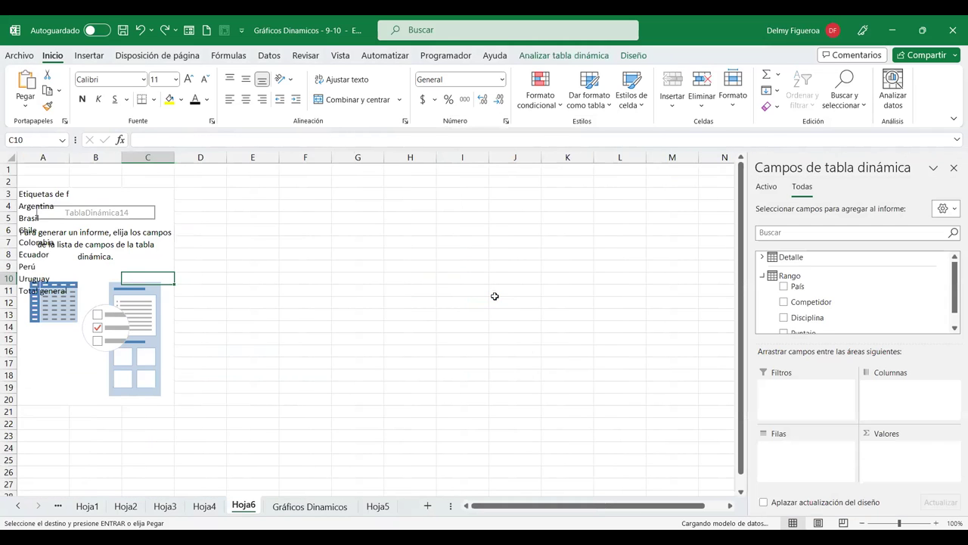
pyautogui.click(324, 511)
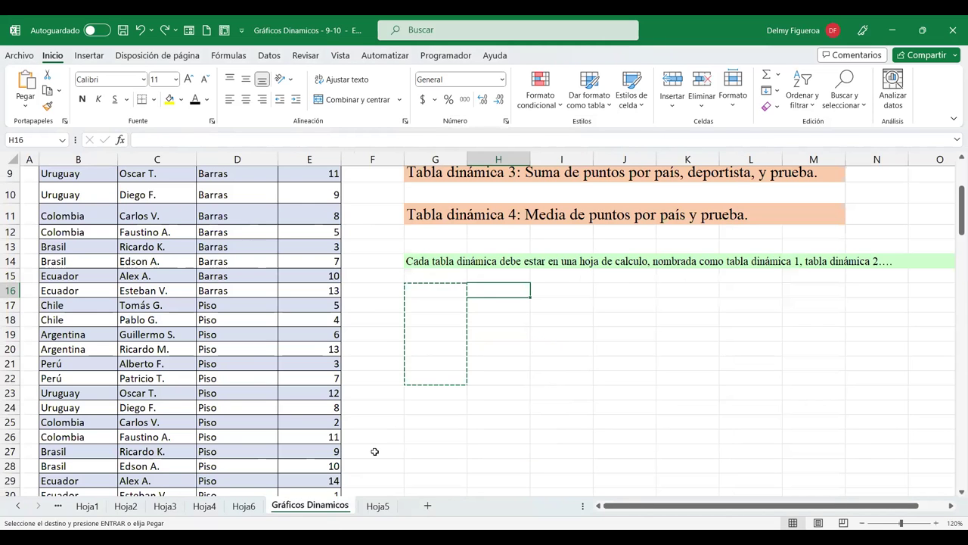
pyautogui.press('Escape')
# Step: Enter +UNICOS(Detalle[País]) in G16 to spill the unique countries
pyautogui.click(453, 295)
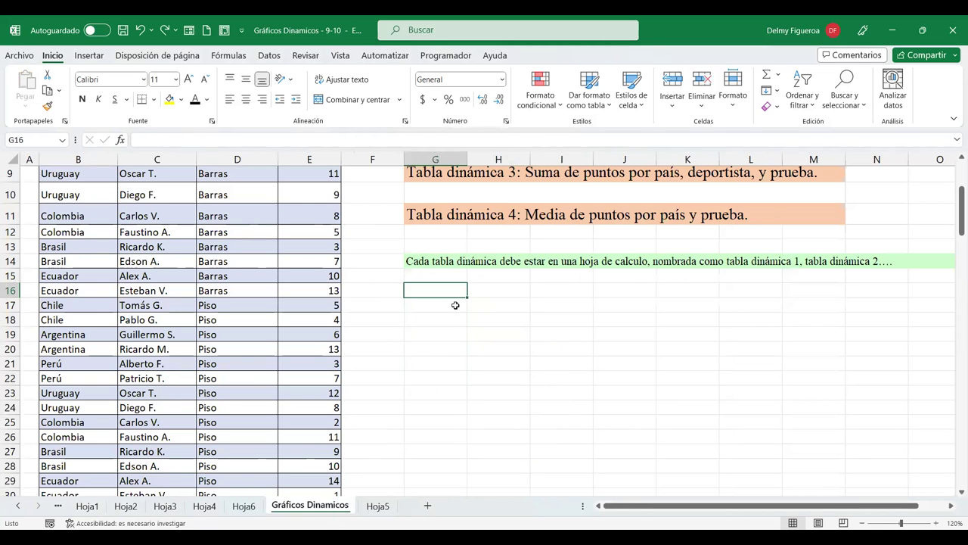
pyautogui.write('+')
pyautogui.write('unic')
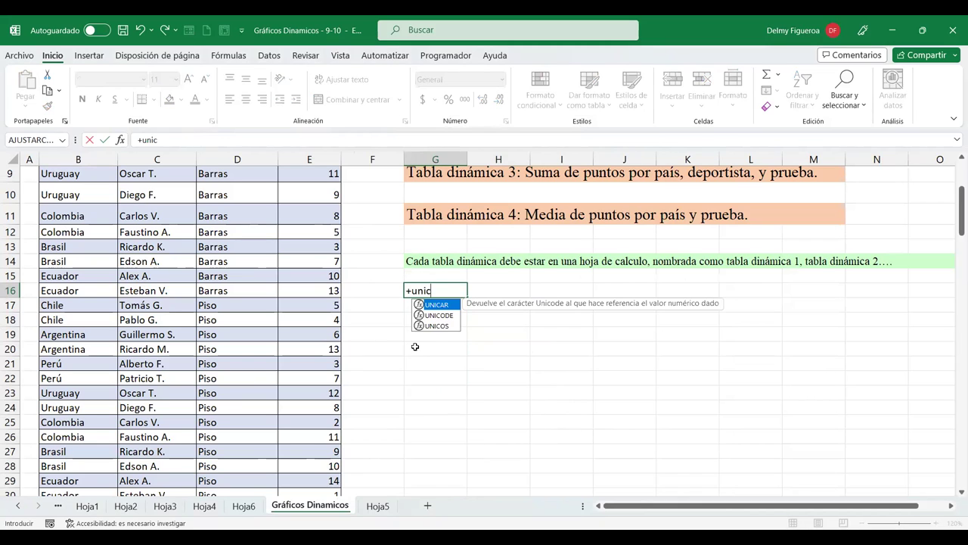
pyautogui.doubleClick(439, 326)
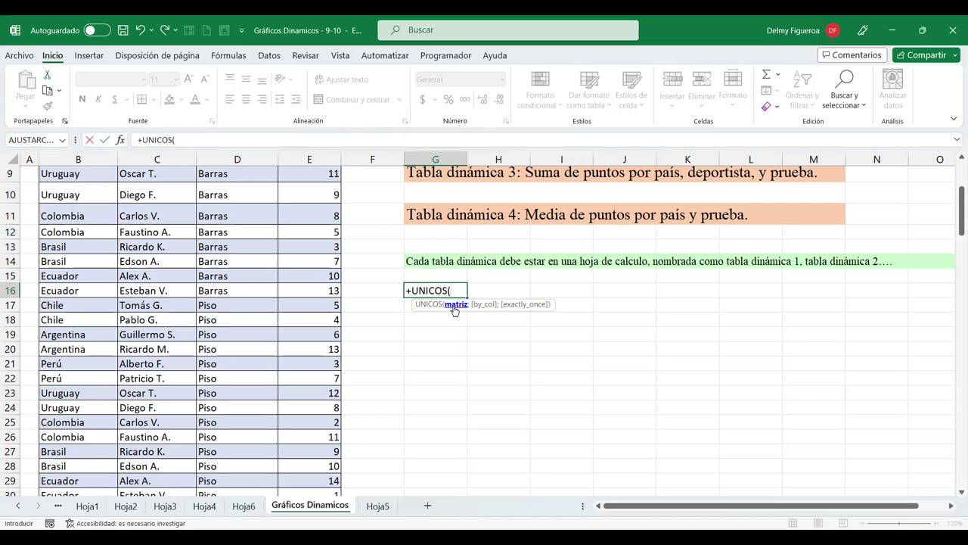
pyautogui.scroll(2, 129, 256)
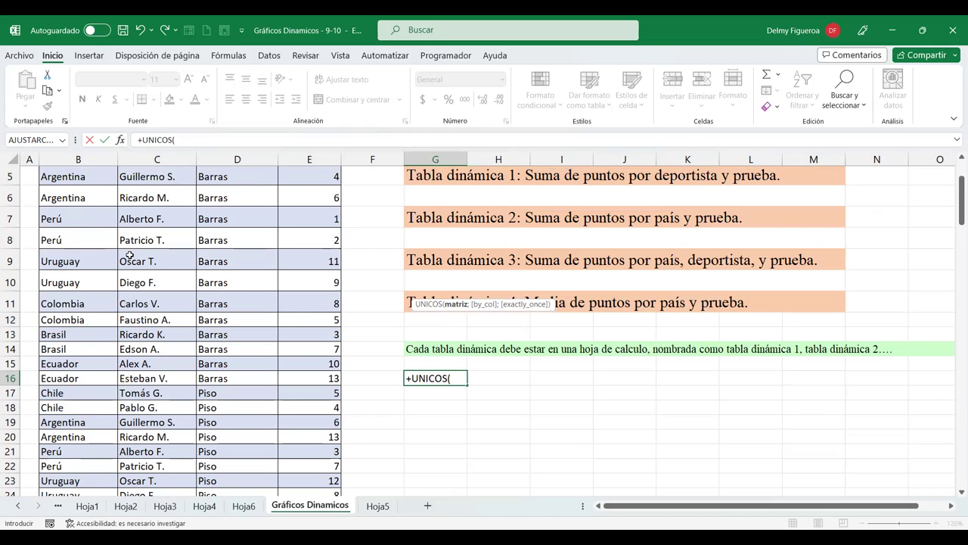
pyautogui.scroll(2, 117, 243)
pyautogui.click(88, 200)
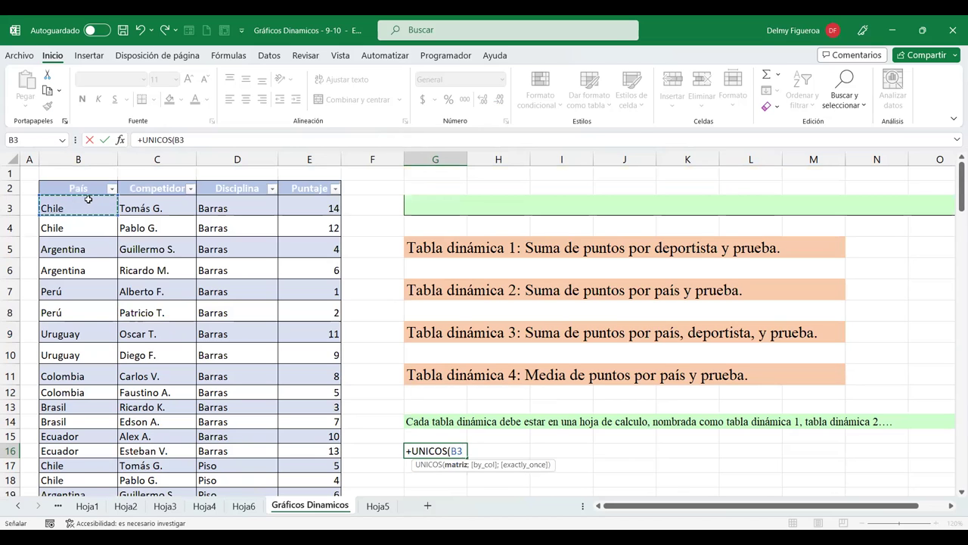
pyautogui.hotkey('ctrl', 'shift', 'Down')
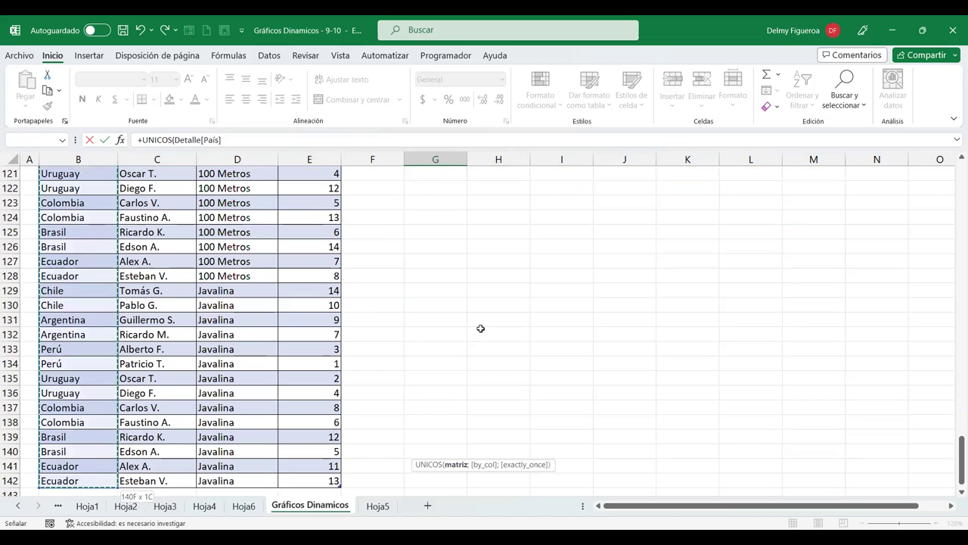
pyautogui.press('Return')
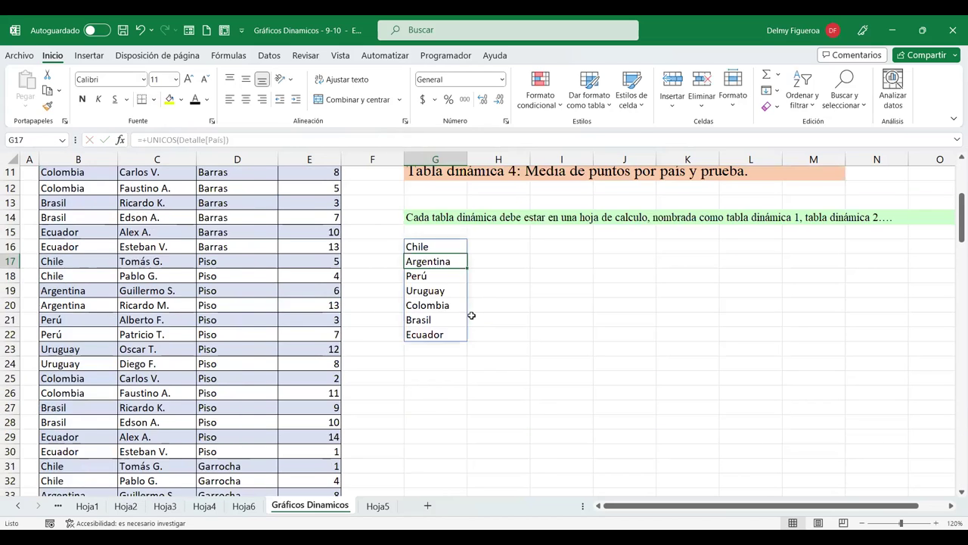
# Step: Copy G16:G22 and paste it back over itself as plain values
pyautogui.moveTo(437, 247); pyautogui.dragTo(438, 334)
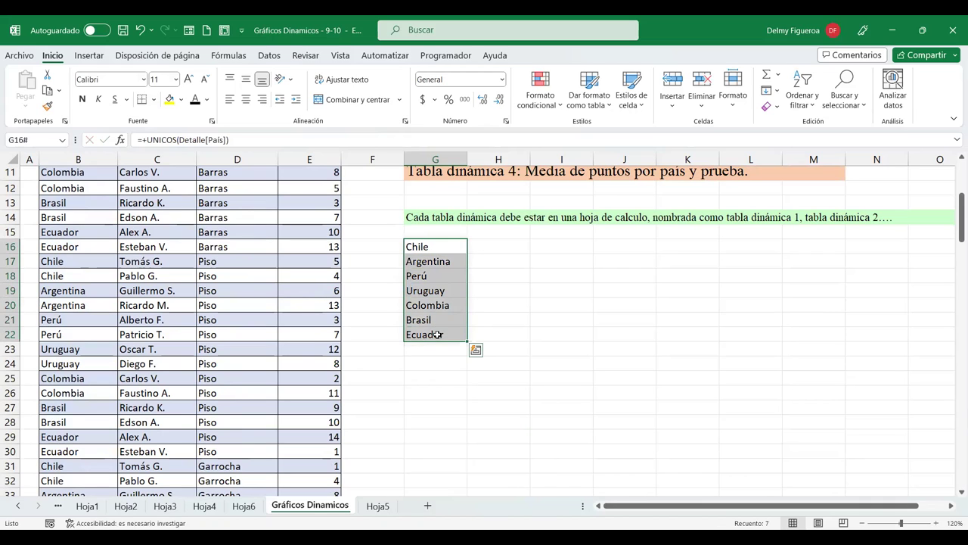
pyautogui.hotkey('ctrl', 'c')
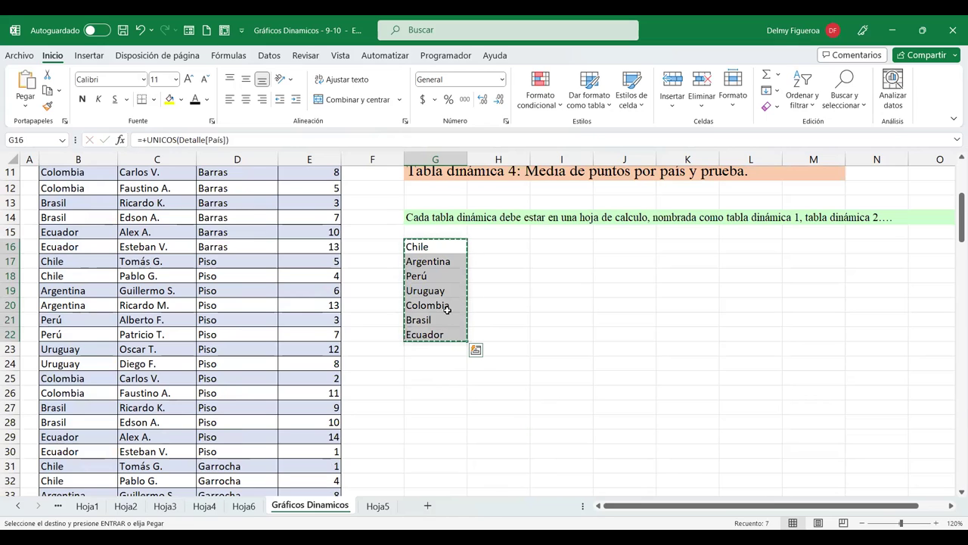
pyautogui.rightClick(447, 309)
pyautogui.press('Escape')
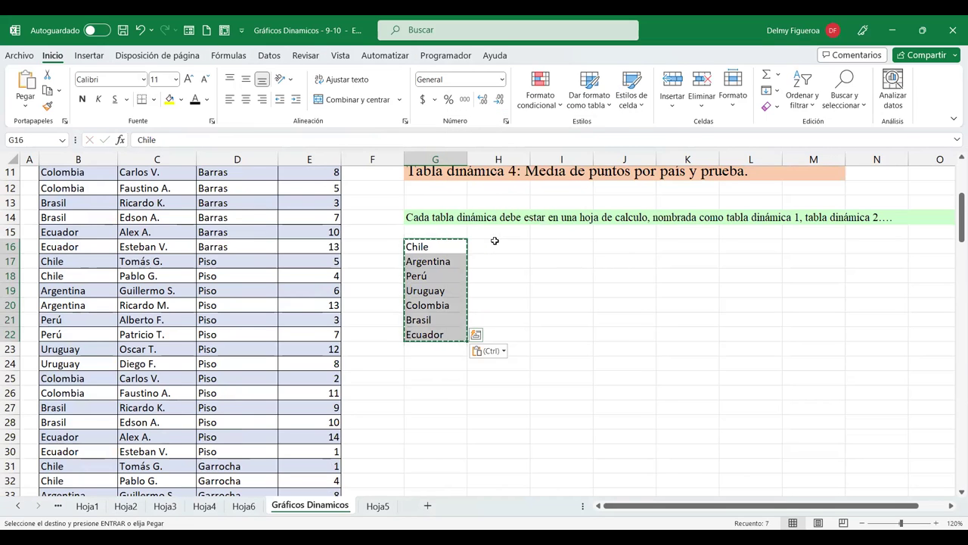
pyautogui.click(497, 241)
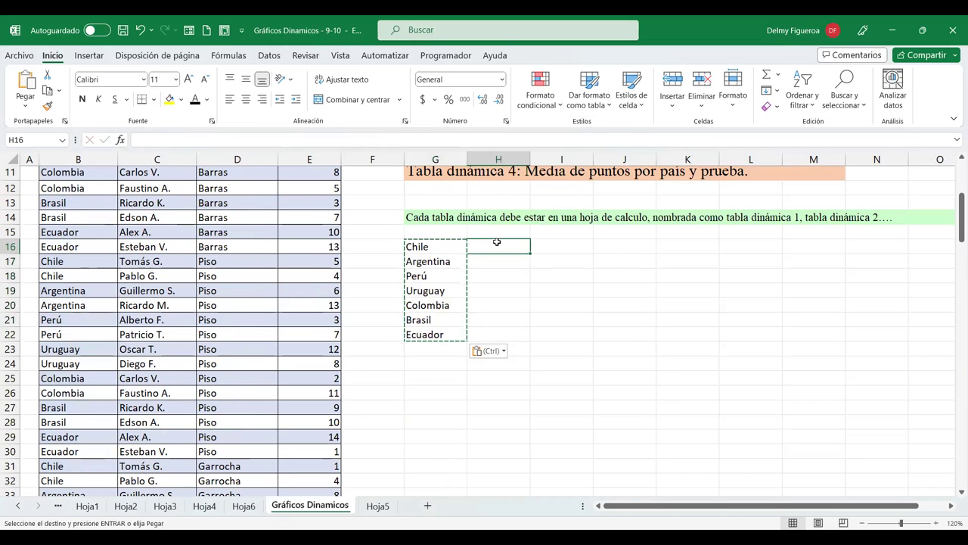
pyautogui.press('Escape')
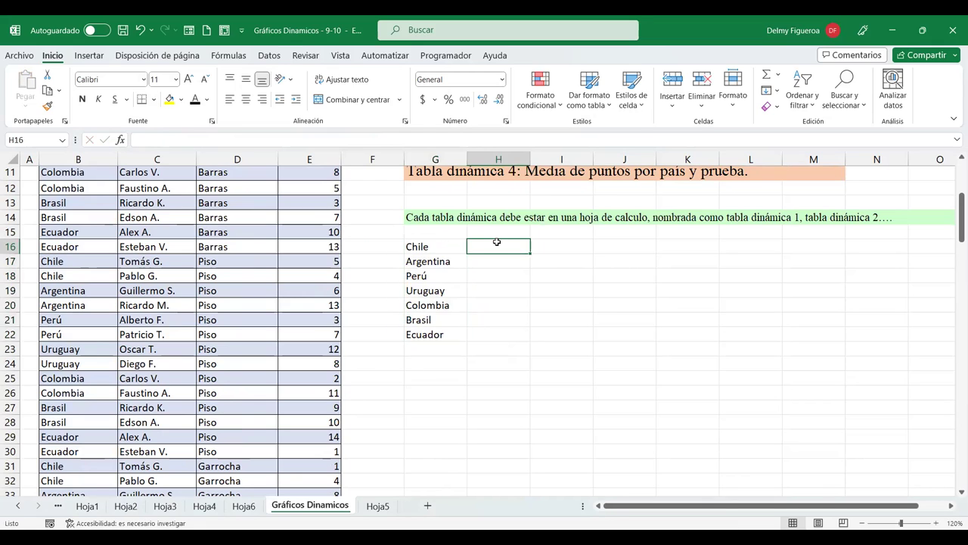